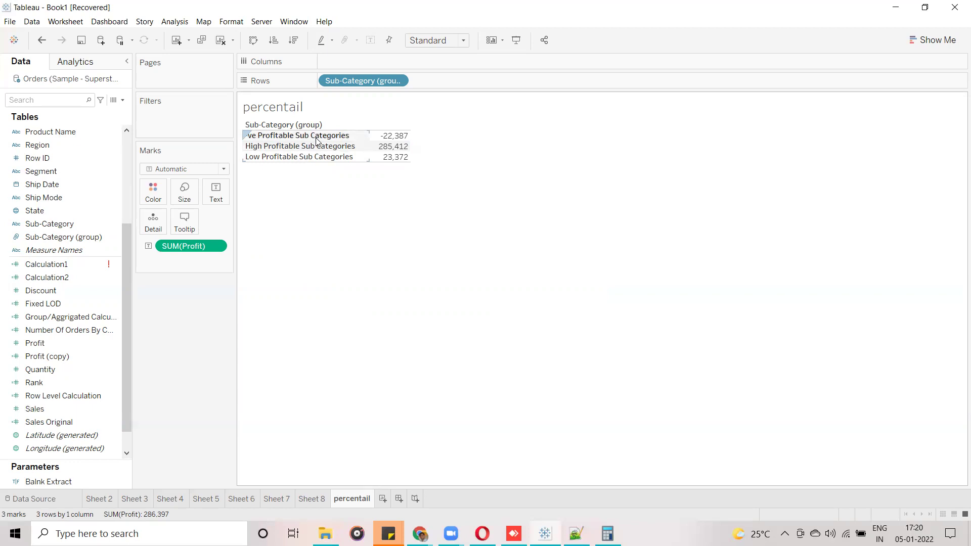
Scroll the Data pane and rearrange the Sub-Category (group) field.
mouse_move(389, 138)
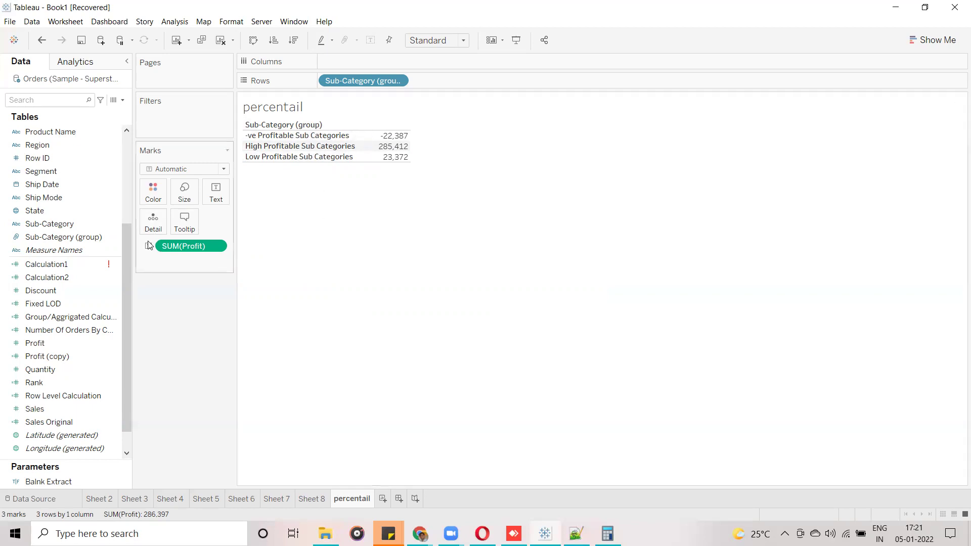
scroll(125, 254, "down", 1)
left_click(22, 224)
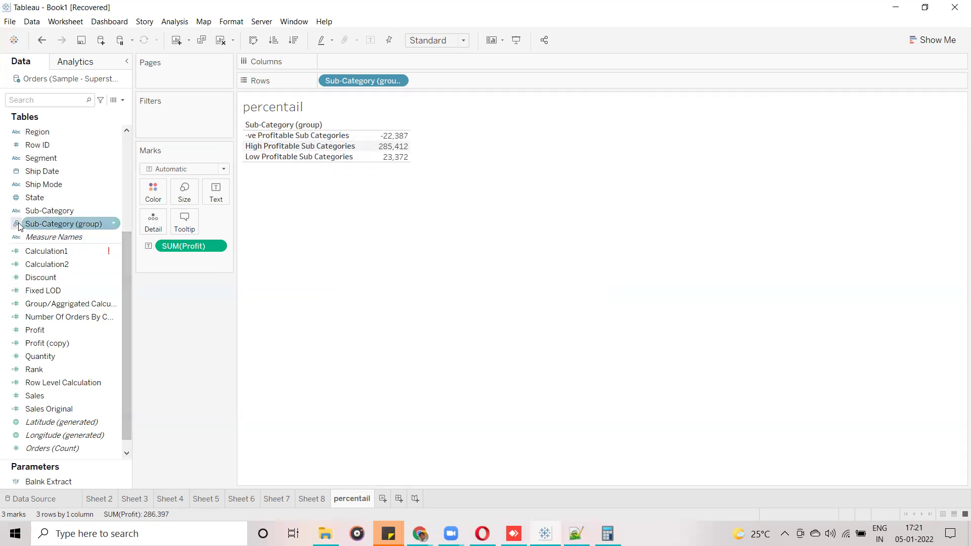
left_click_drag(19, 229, 445, 35)
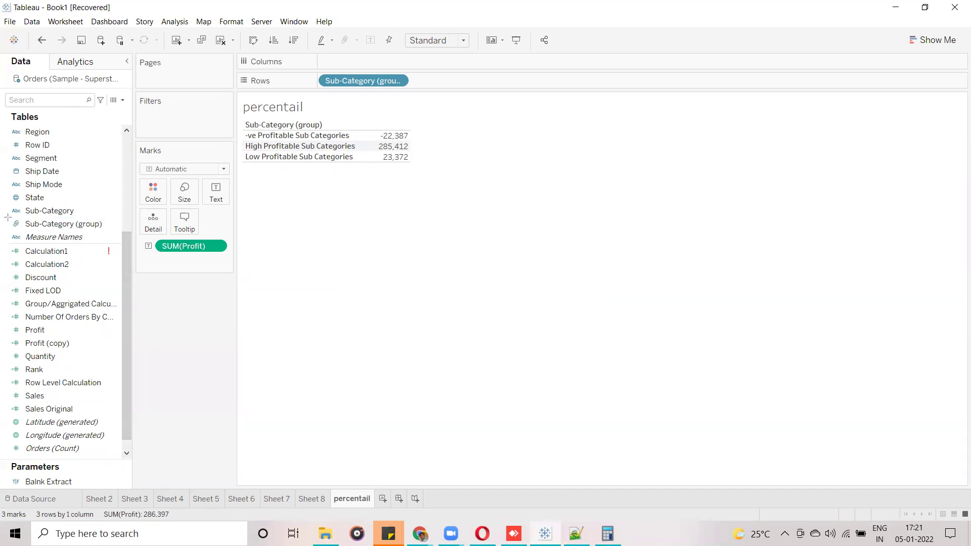
mouse_move(5, 217)
left_mouse_down()
mouse_move(14, 231)
mouse_move(109, 234)
left_mouse_up()
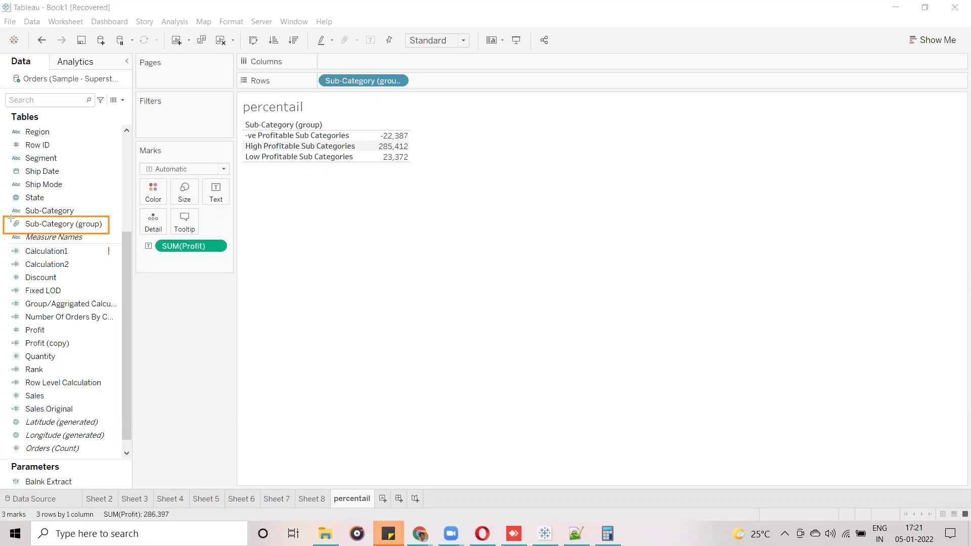
mouse_move(11, 218)
left_mouse_down()
mouse_move(9, 230)
mouse_move(22, 233)
mouse_move(15, 218)
mouse_move(8, 228)
left_mouse_up()
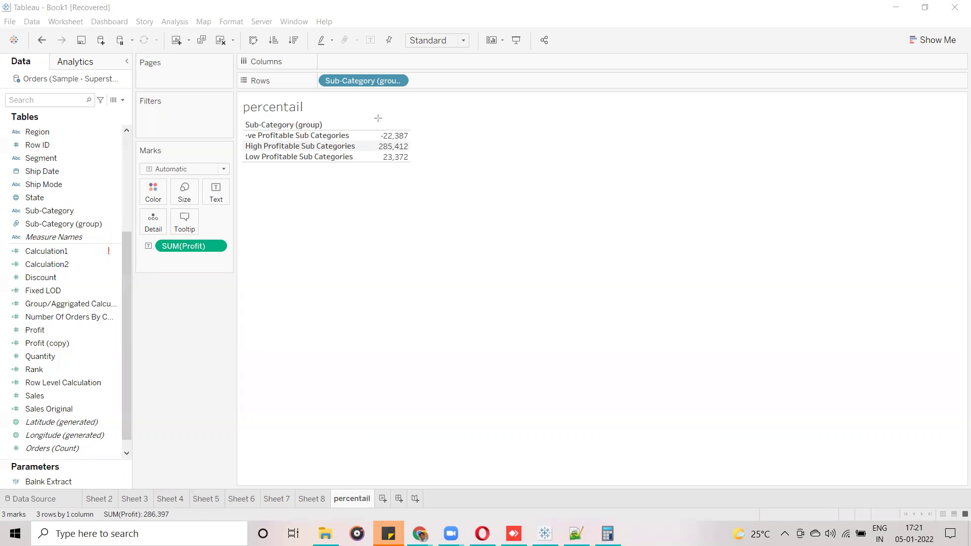
left_click(354, 127)
left_click(392, 236)
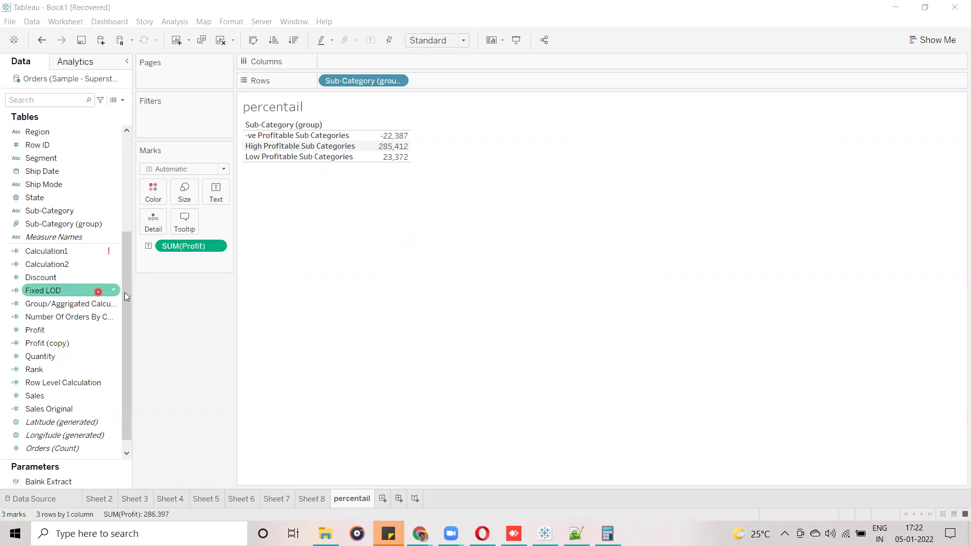
left_click_drag(127, 302, 131, 189)
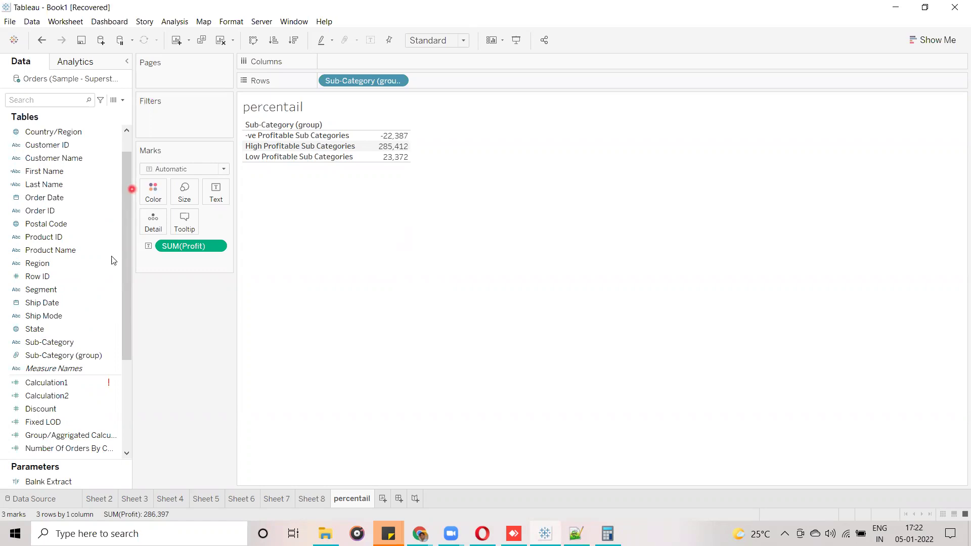
Start a new group from Sub-Category, defaulting to 'Sub-Category (group) 1'.
left_click(99, 343)
left_click(229, 341)
left_click(117, 343)
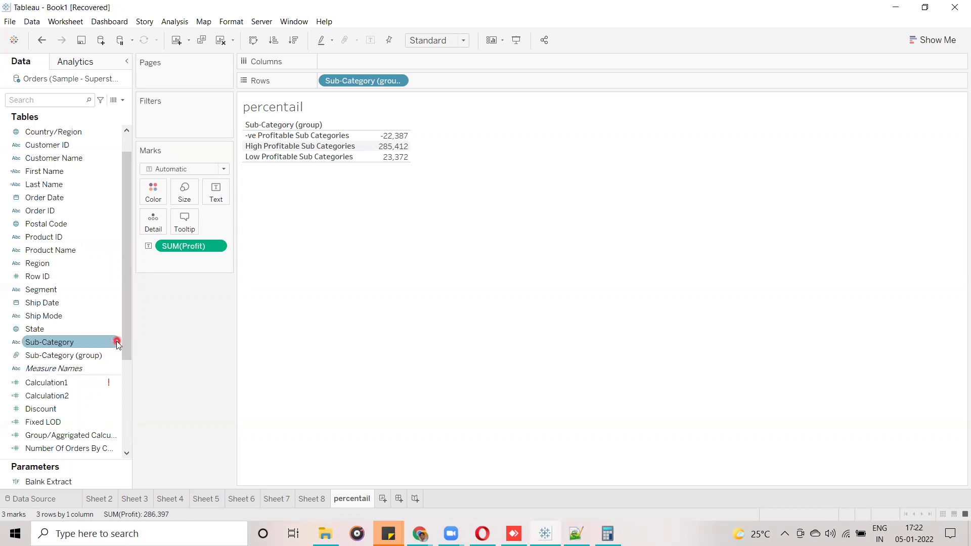
right_click(117, 344)
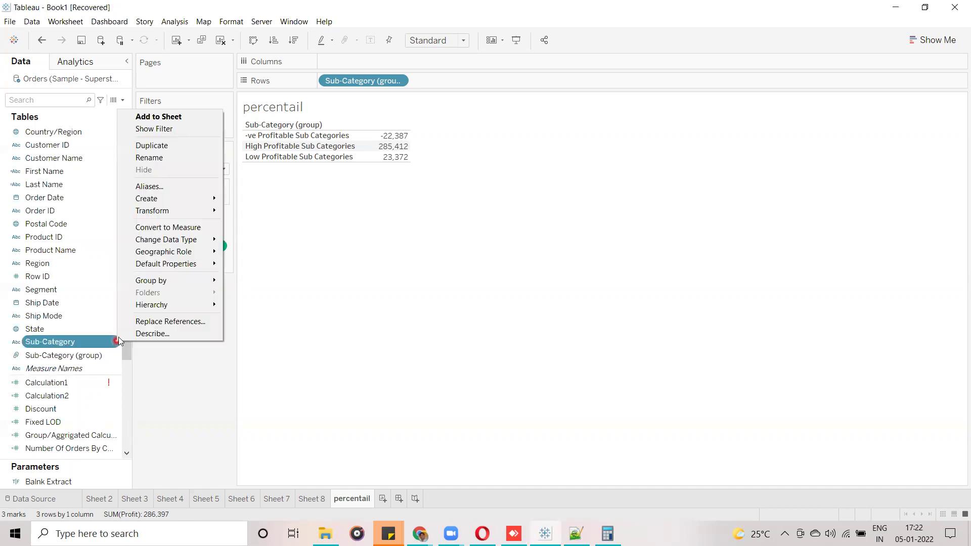
mouse_move(185, 200)
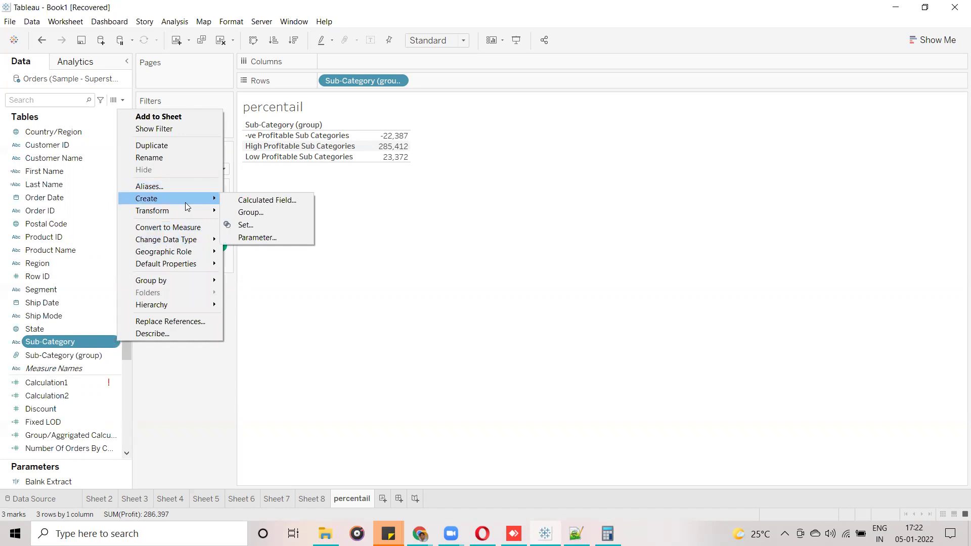
left_click(255, 213)
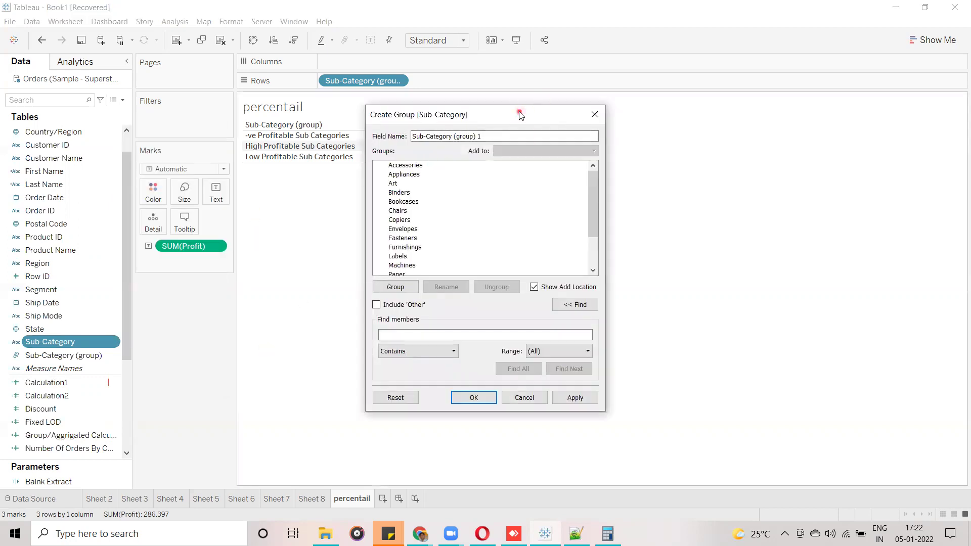
Move the Create Group dialog aside and rename the field 'Grouping of Sub Categories'.
left_click_drag(520, 115, 599, 104)
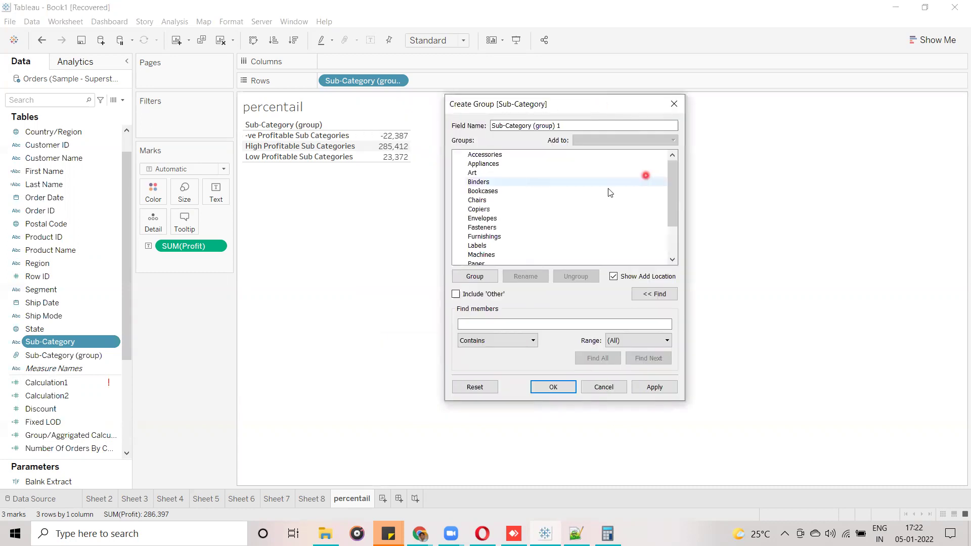
left_click(510, 164)
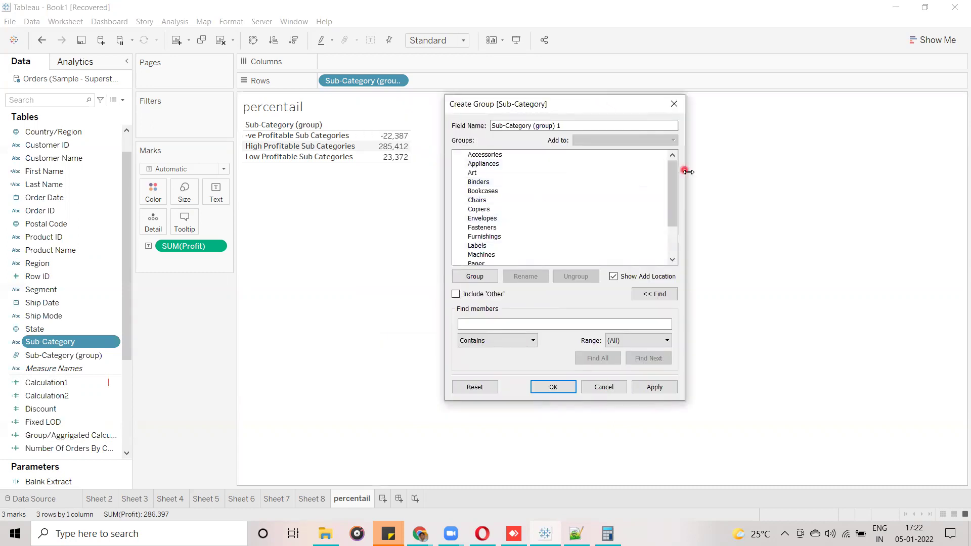
left_click_drag(672, 212, 678, 241)
scroll(677, 241, "up", 3)
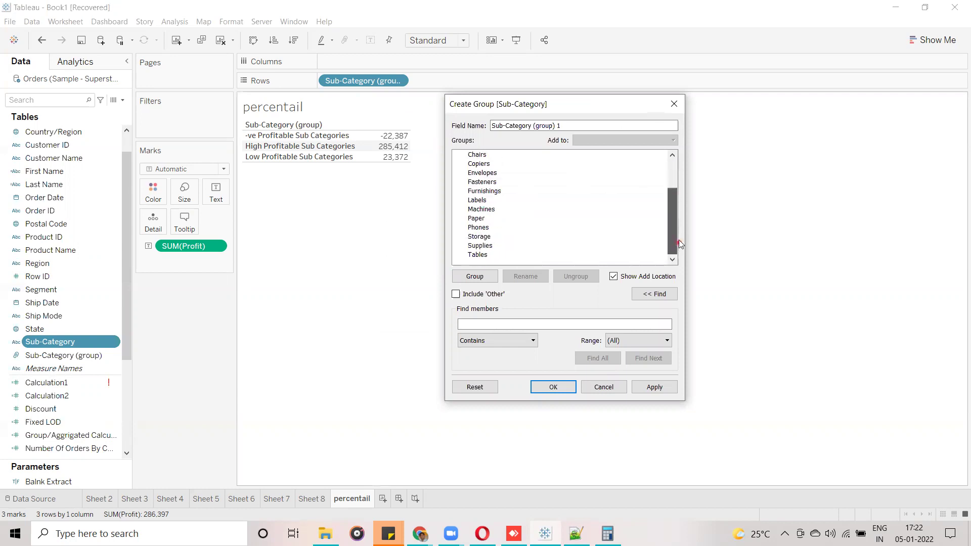
left_click(675, 153)
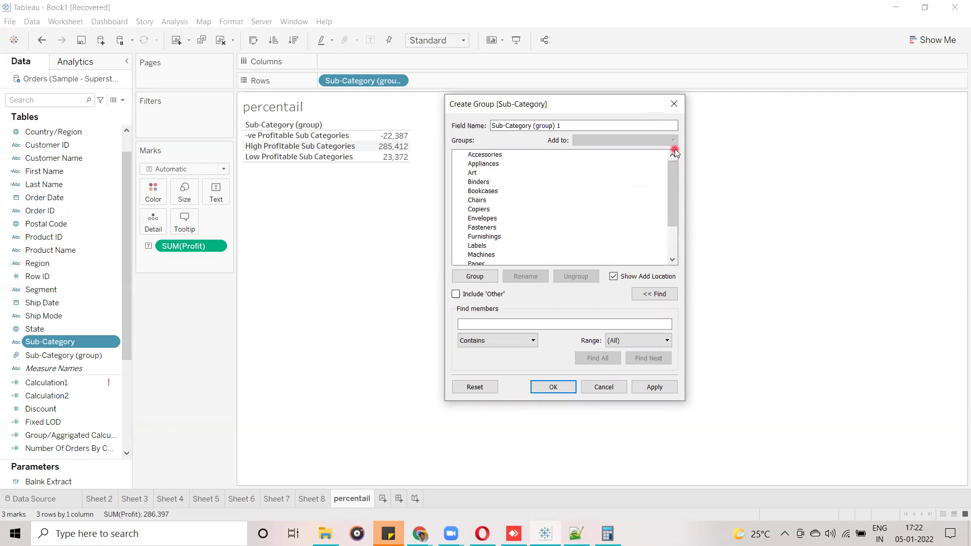
left_click(568, 125)
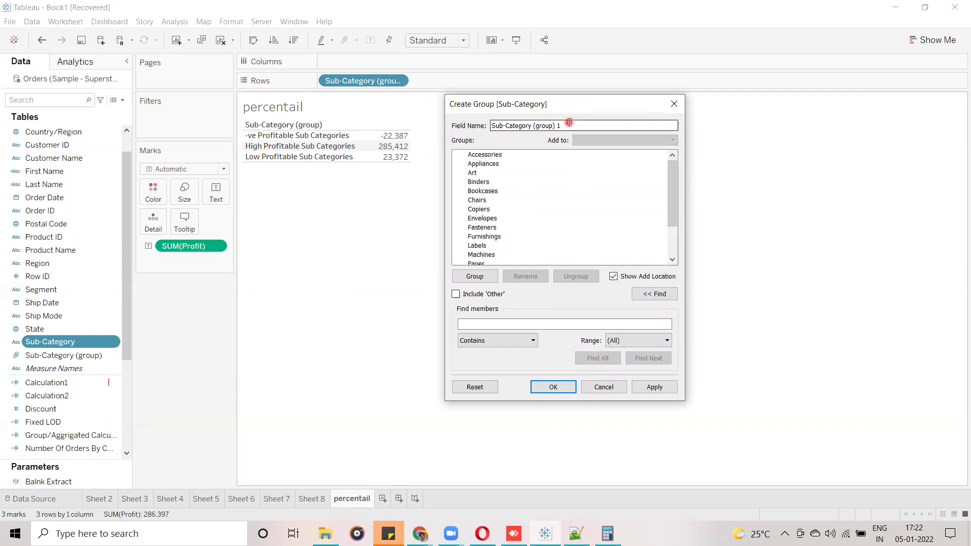
triple_click(505, 124)
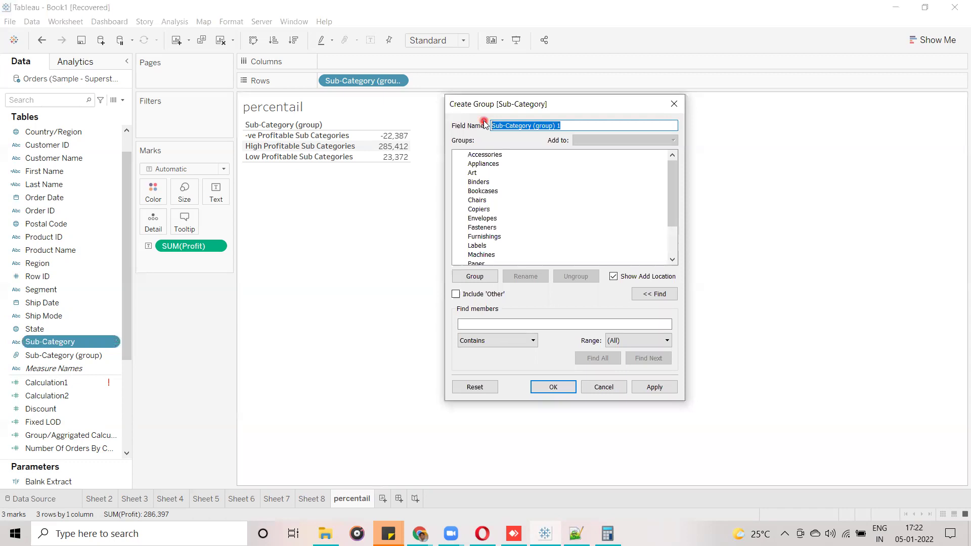
type("Group")
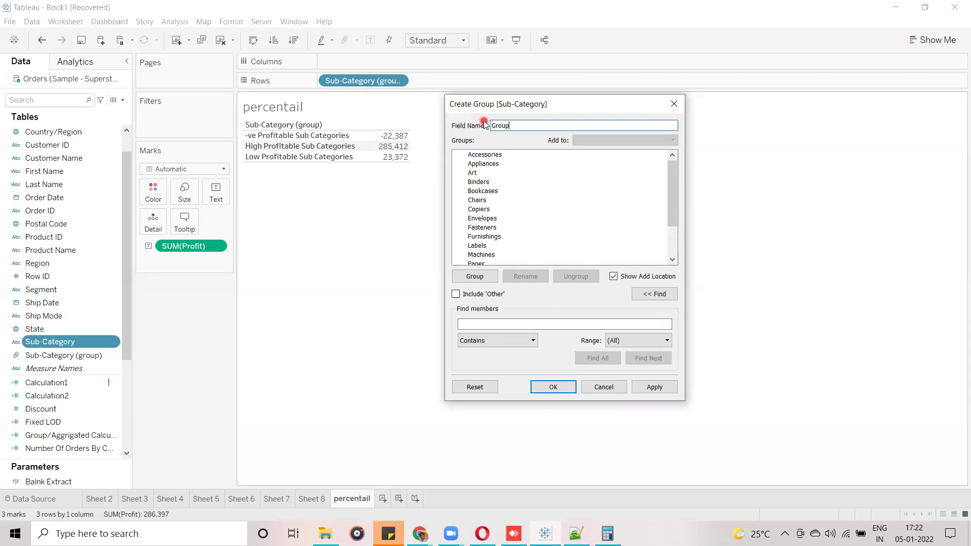
type("ing of Sub Categories")
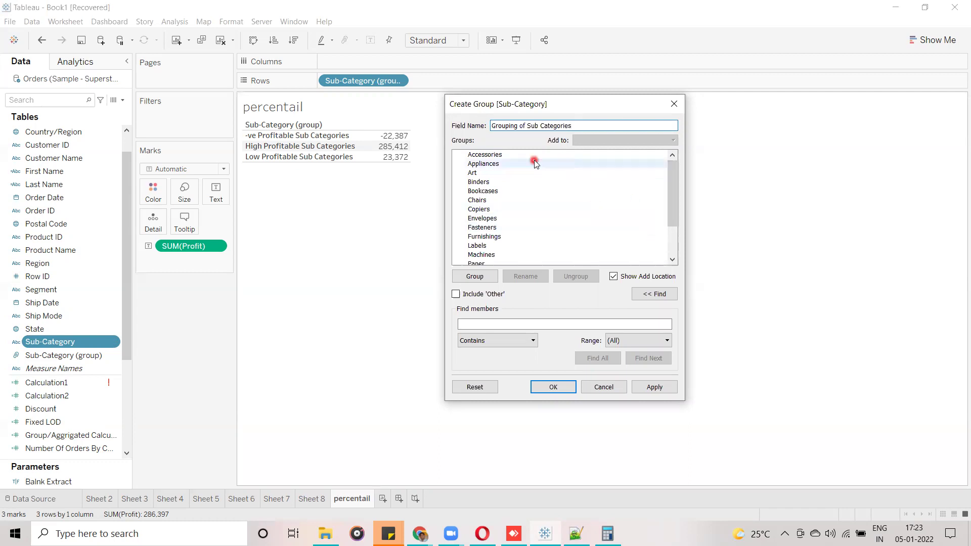
Group Accessories, Appliances, Binders, Bookcases, Chairs, Copiers, Envelopes, Fasteners and Furnishings together.
left_click(516, 155)
left_click(508, 165, "ctrl")
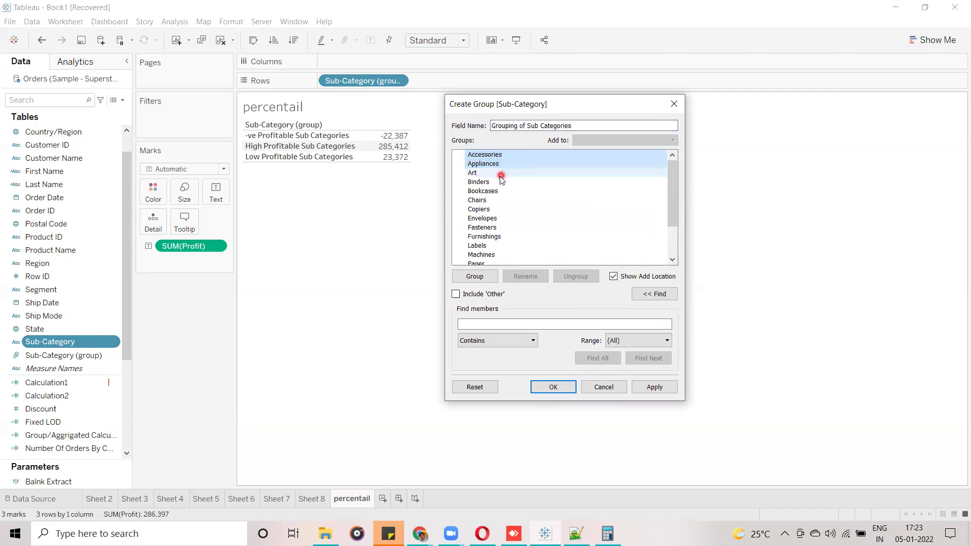
left_click(498, 182, "ctrl")
left_click(496, 192, "ctrl")
left_click(492, 201, "ctrl")
left_click(494, 209, "ctrl")
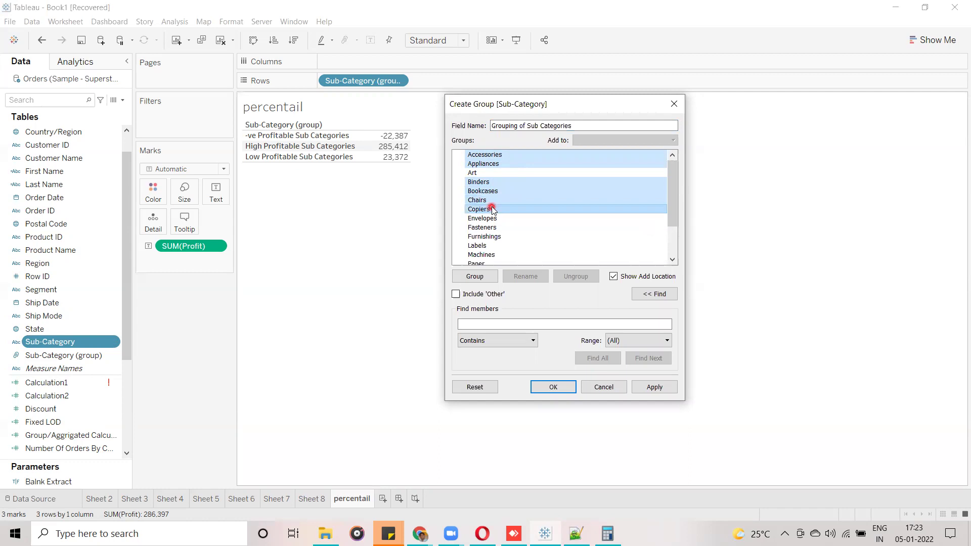
left_click(493, 218, "ctrl")
left_click(490, 227, "ctrl")
left_click(493, 237, "ctrl")
mouse_move(674, 218)
left_mouse_down()
mouse_move(674, 253)
mouse_move(674, 207)
left_mouse_up()
left_click(492, 164, "ctrl")
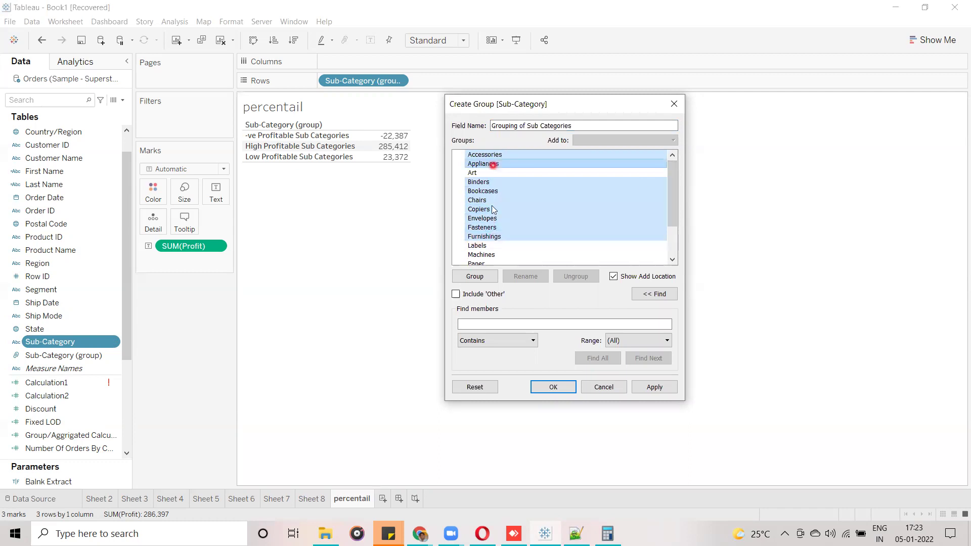
left_click(485, 277)
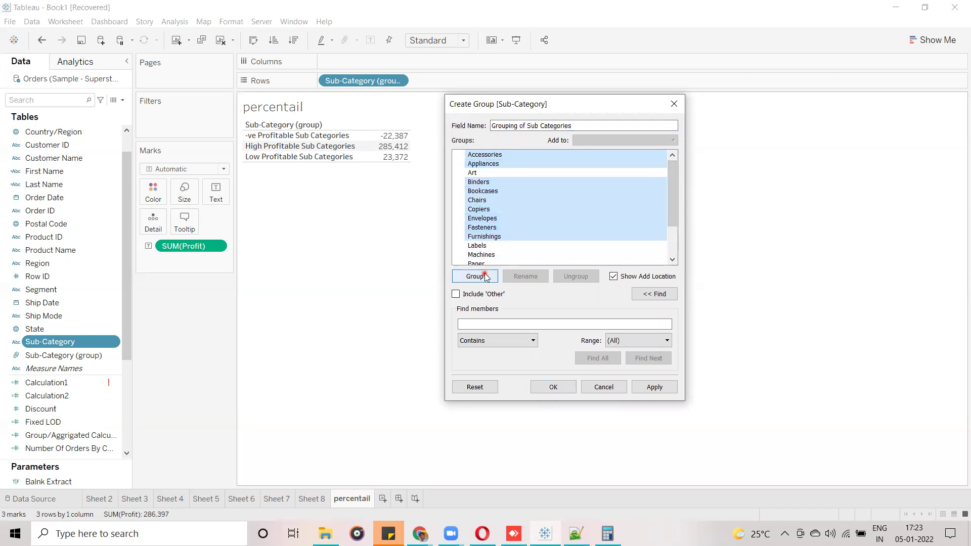
Rename the new member group to 'High'.
left_click(574, 162)
left_click(612, 212)
type("HIgh")
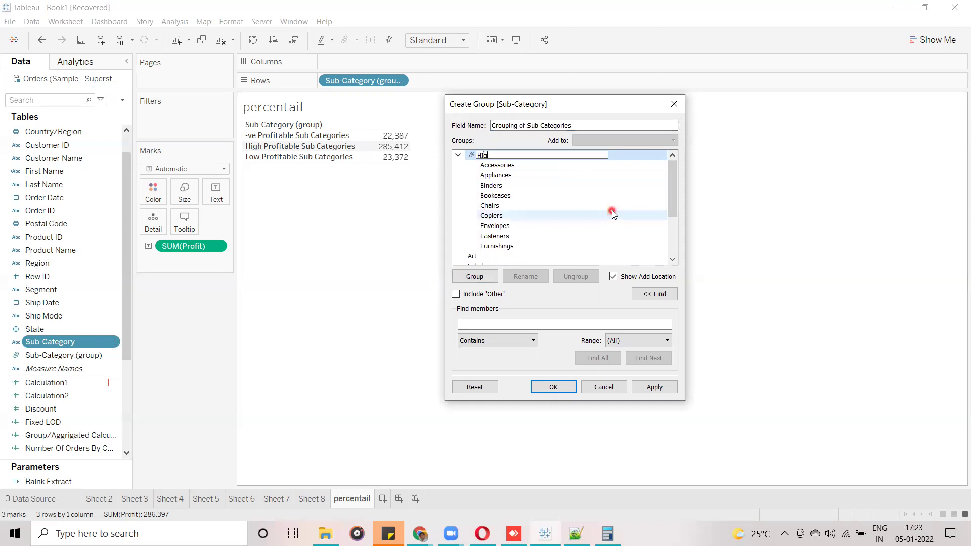
key("BackSpace")
key("BackSpace")
key("BackSpace")
type("igh")
left_click(677, 186)
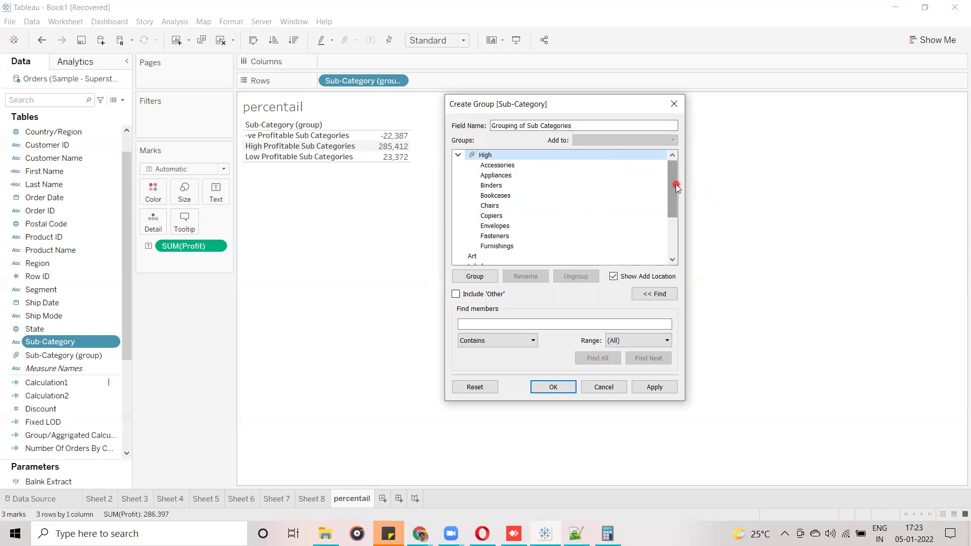
left_click(488, 156)
Review the High group's name and member list, keeping the name High.
left_click(500, 156)
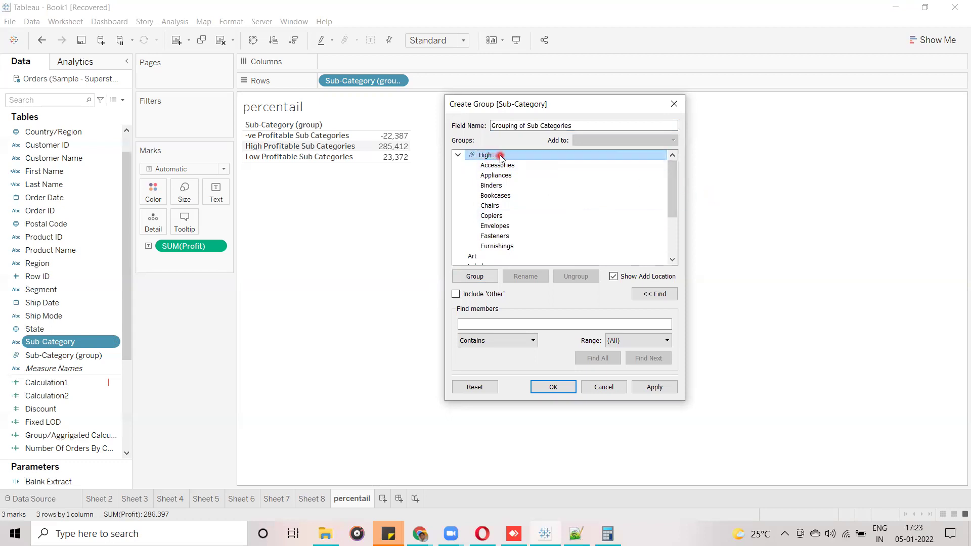
right_click(499, 157)
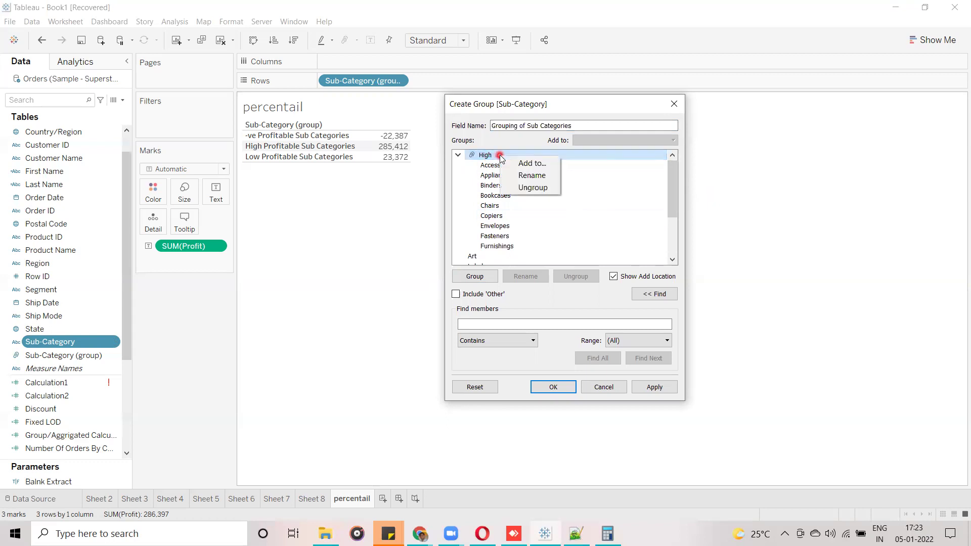
left_click(531, 176)
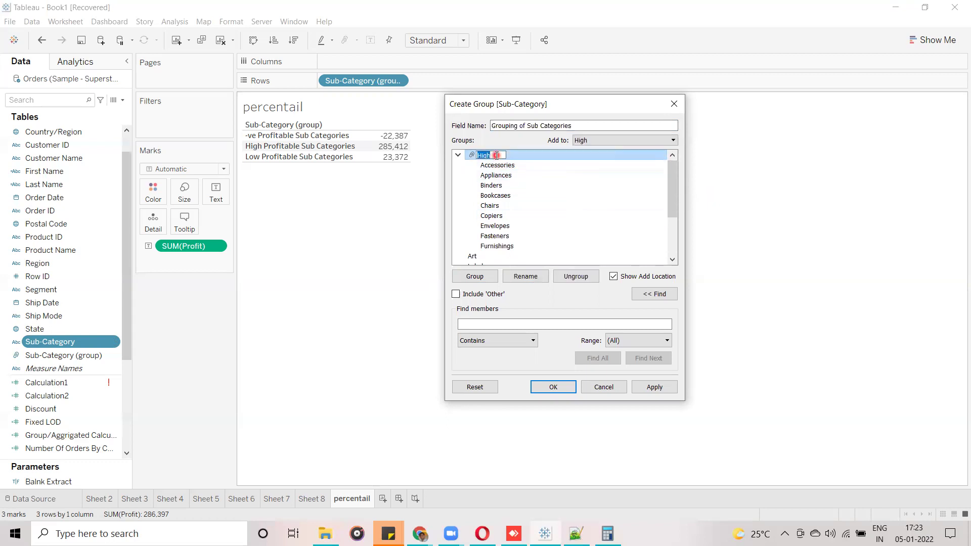
left_click(557, 185)
double_click(526, 157)
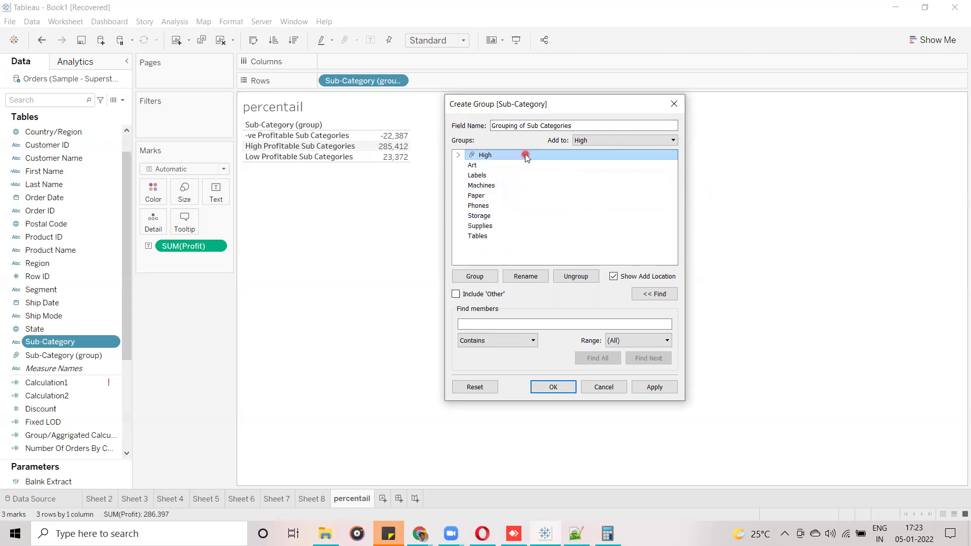
double_click(519, 155)
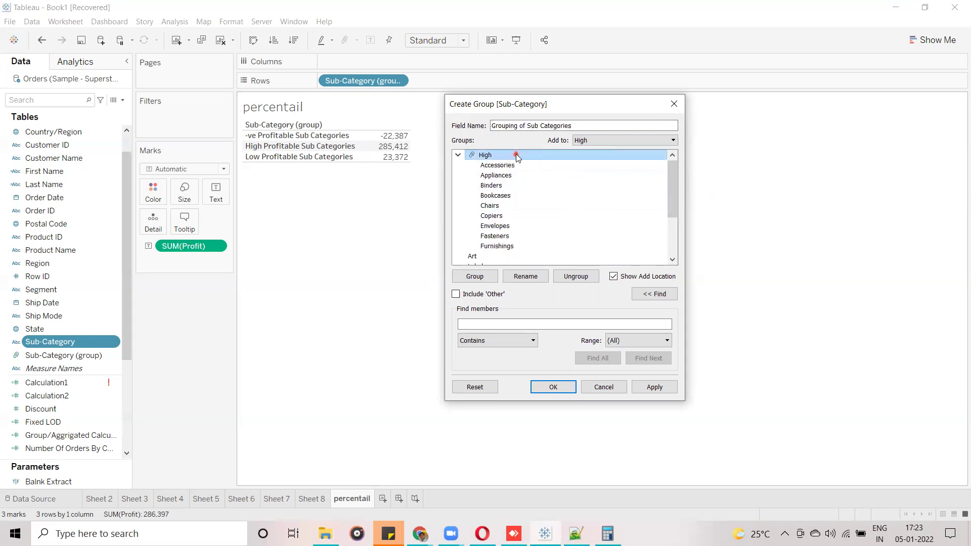
right_click(494, 158)
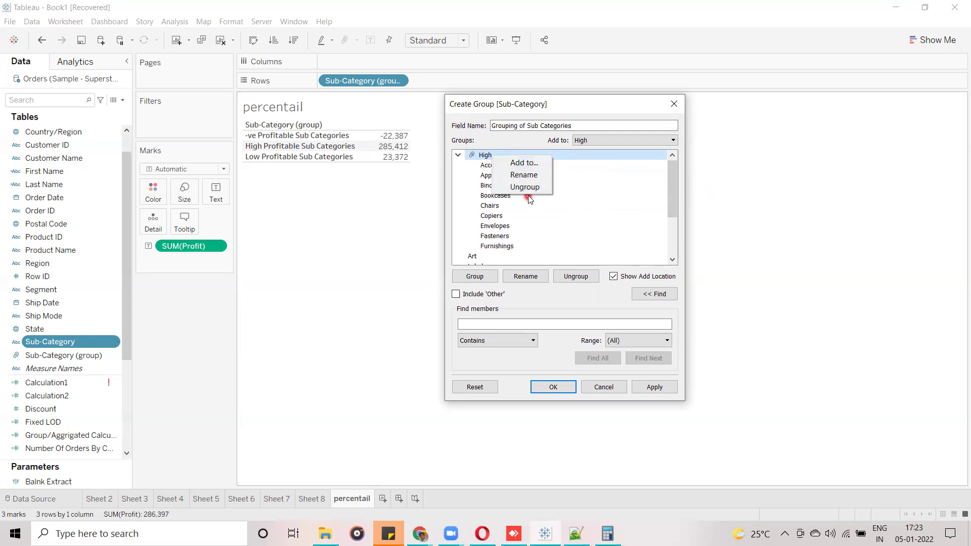
left_click(586, 205)
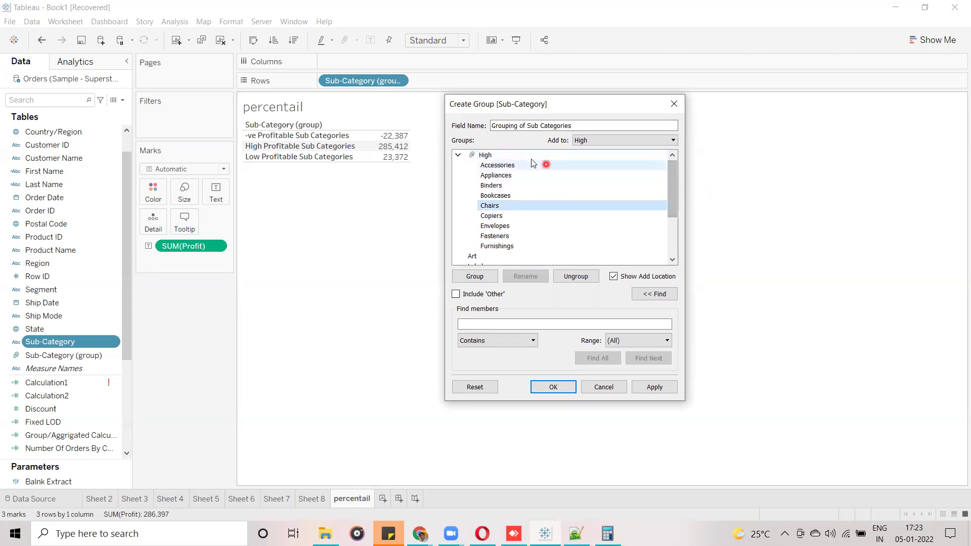
Try adding Art to High and High to another group, cancelling both.
right_click(499, 257)
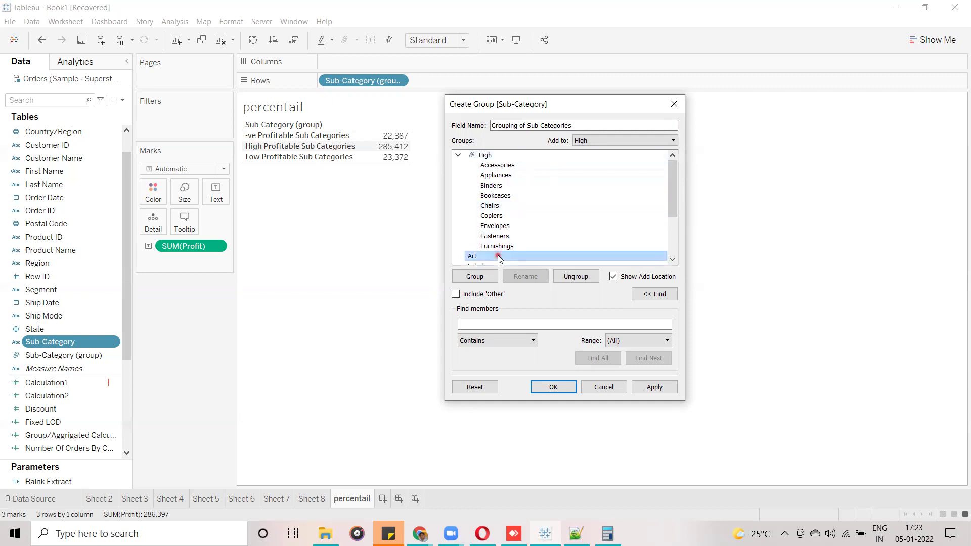
left_click(528, 264)
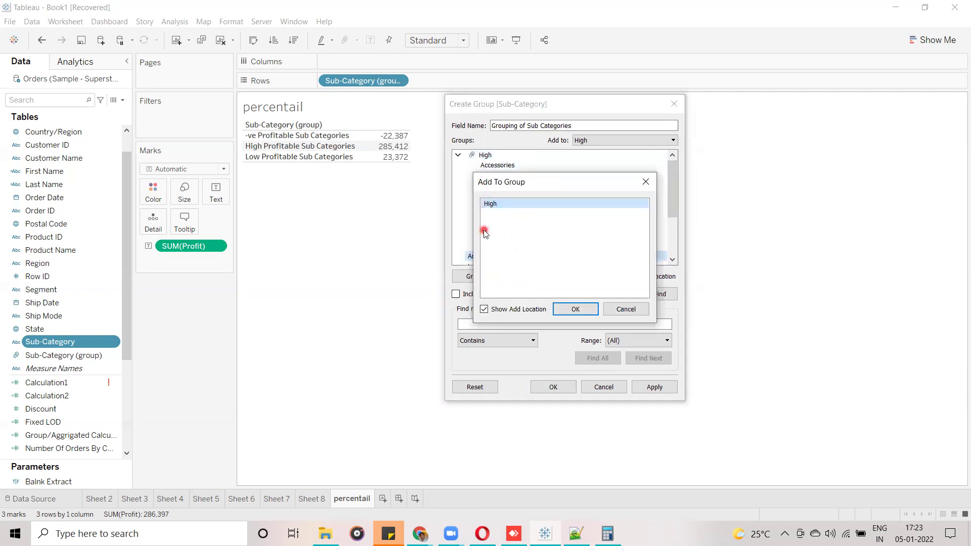
left_click(500, 204)
left_click(646, 175)
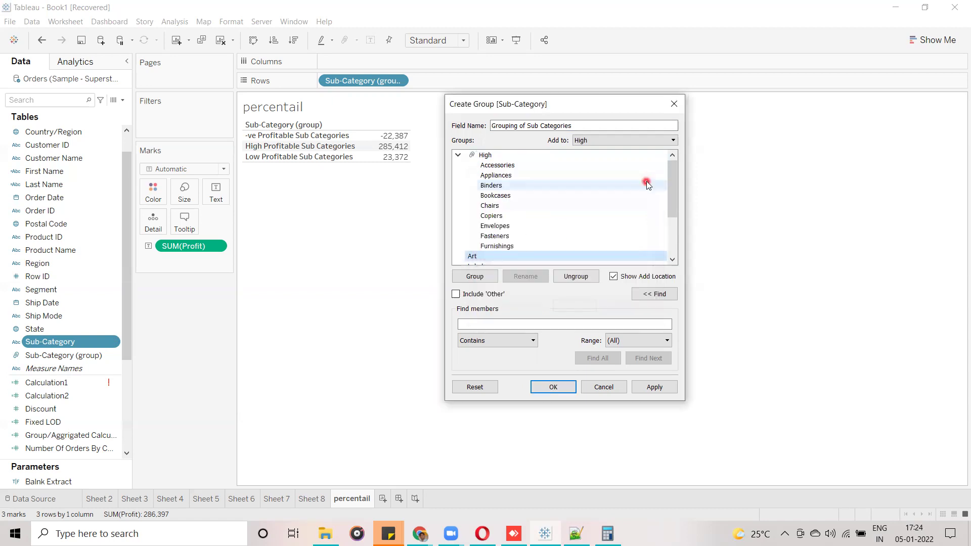
left_click(624, 158)
right_click(508, 159)
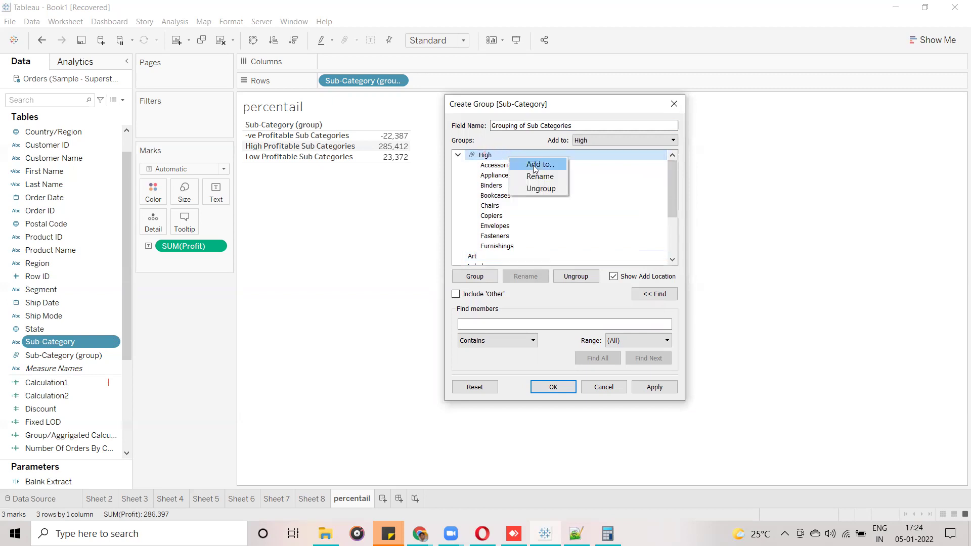
left_click(535, 164)
left_click(508, 161)
left_click(629, 237)
left_click(633, 263)
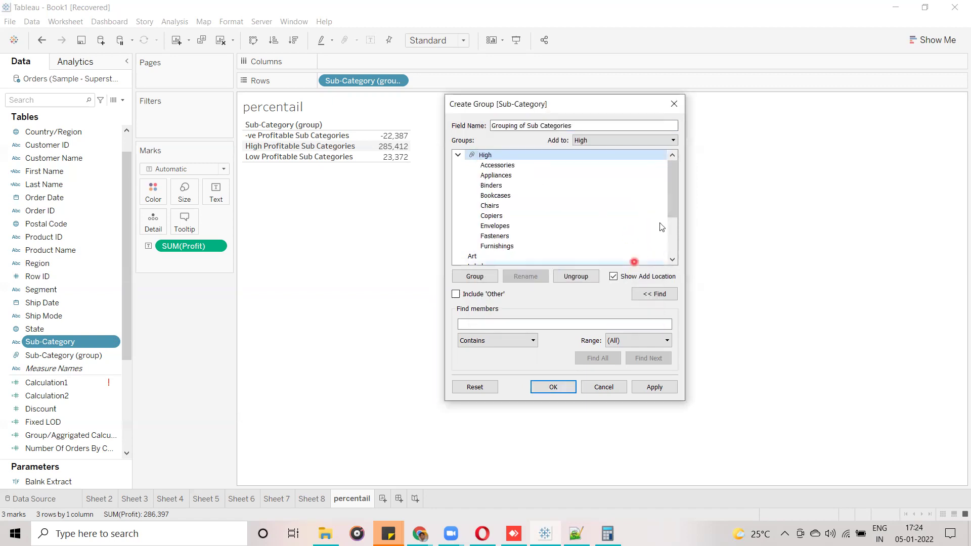
Make Tables into its own group.
left_click_drag(674, 186, 674, 259)
left_click(672, 259)
left_click(501, 254)
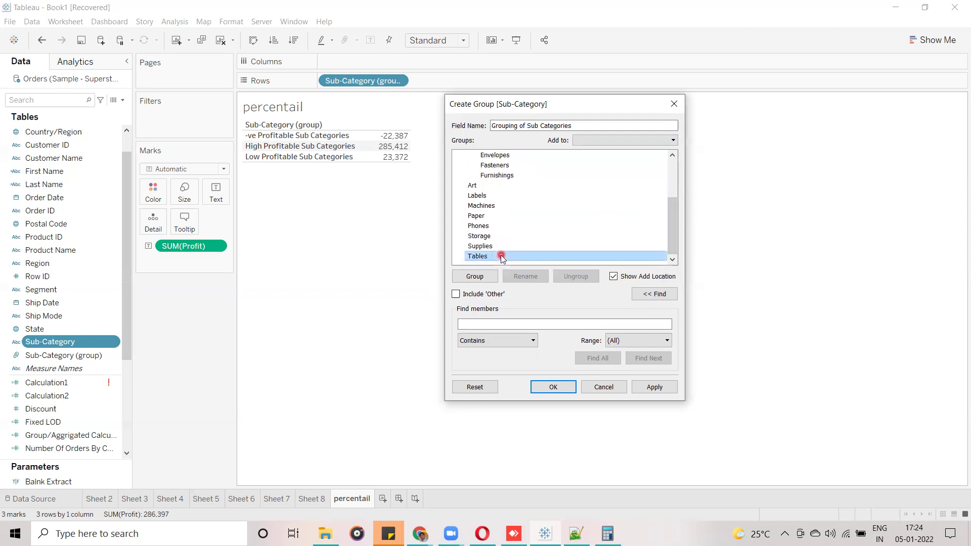
left_click(475, 276)
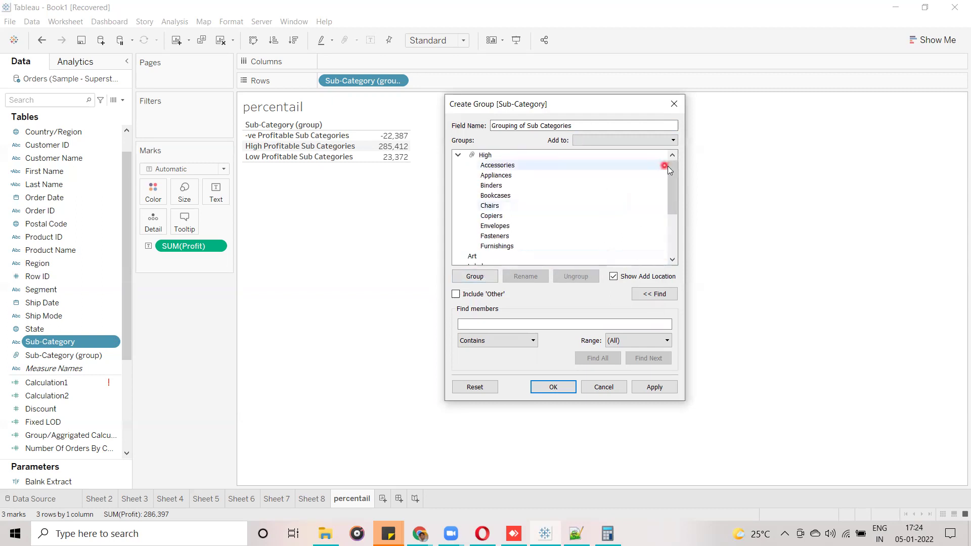
Add the High group to the Tables group, merging them into one.
left_click_drag(674, 186, 677, 138)
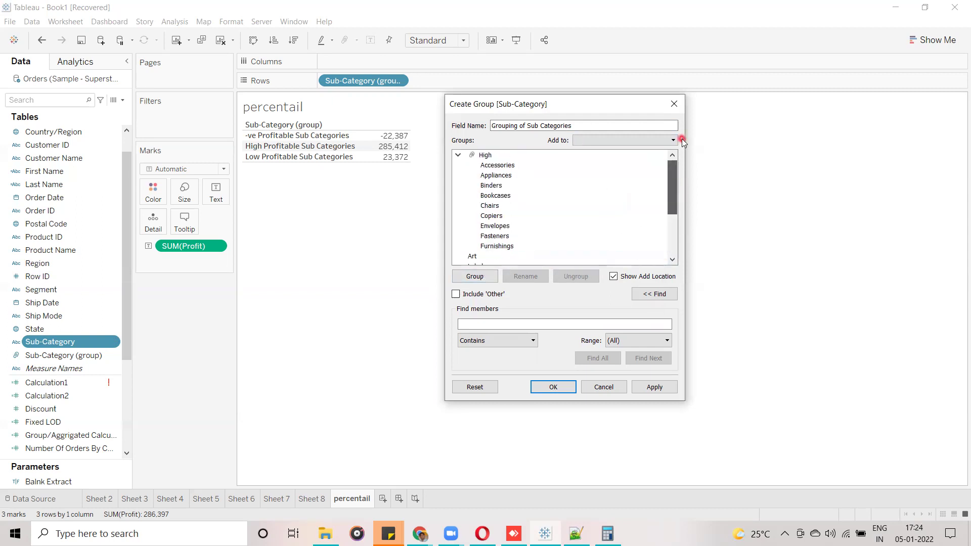
left_click(511, 156)
right_click(511, 157)
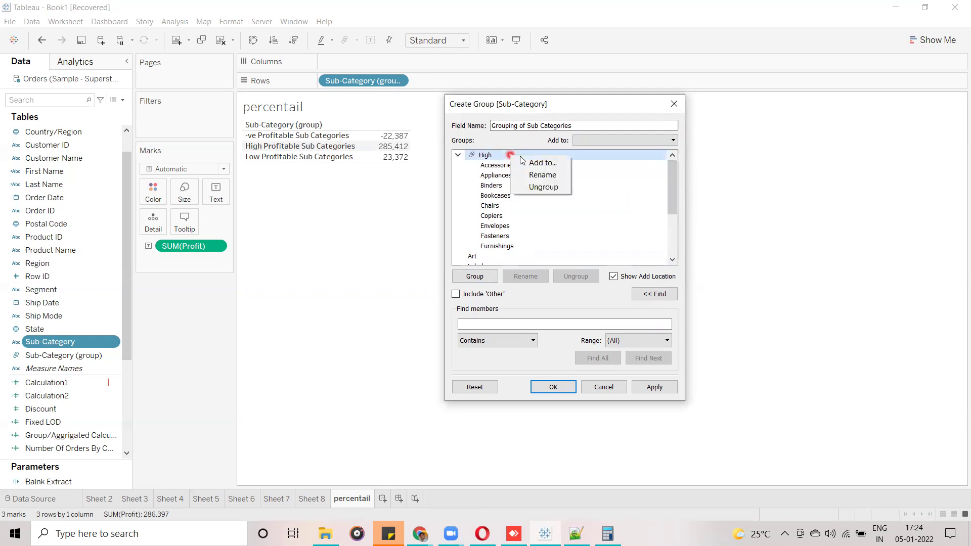
left_click(539, 162)
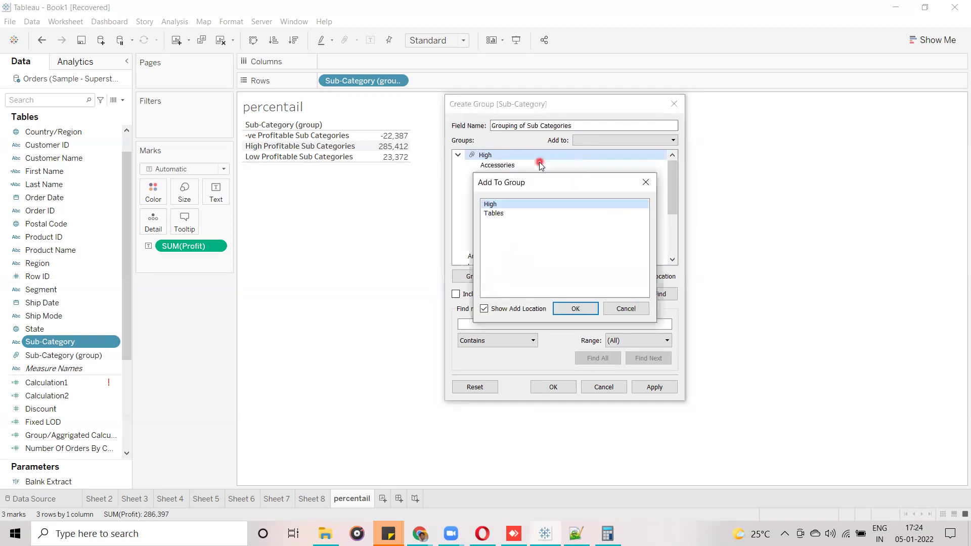
left_click(500, 214)
left_click(581, 308)
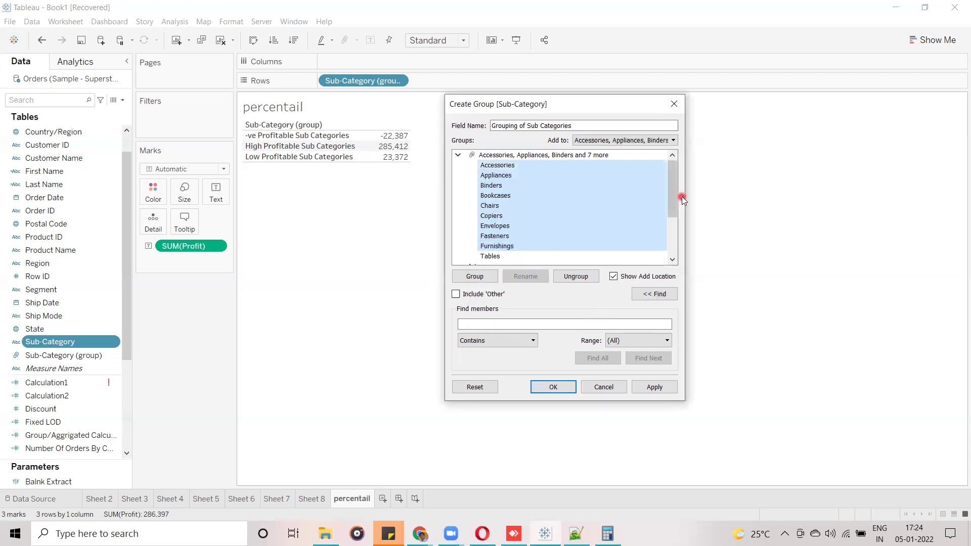
left_click_drag(674, 182, 681, 282)
left_click(534, 156)
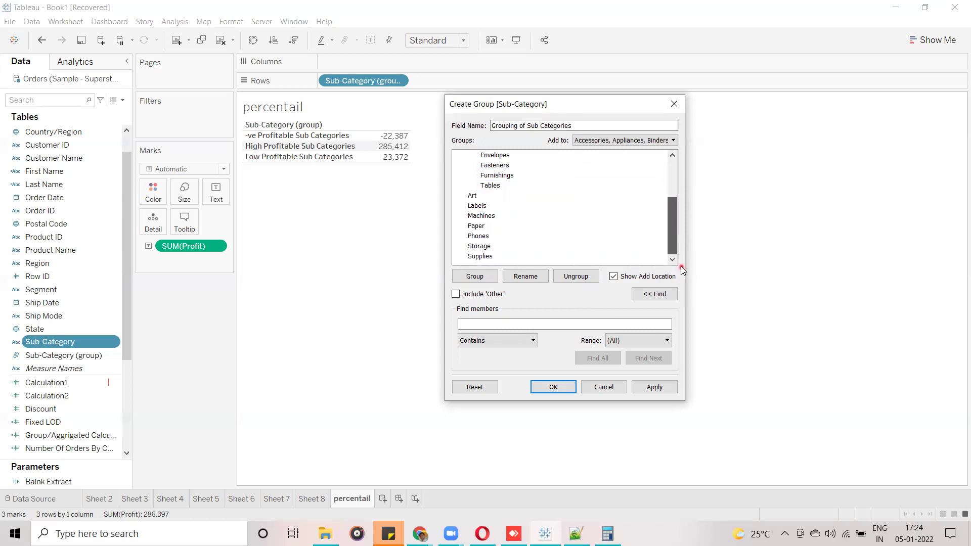
Start adding Machines to a group, then cancel.
left_click_drag(677, 238, 675, 172)
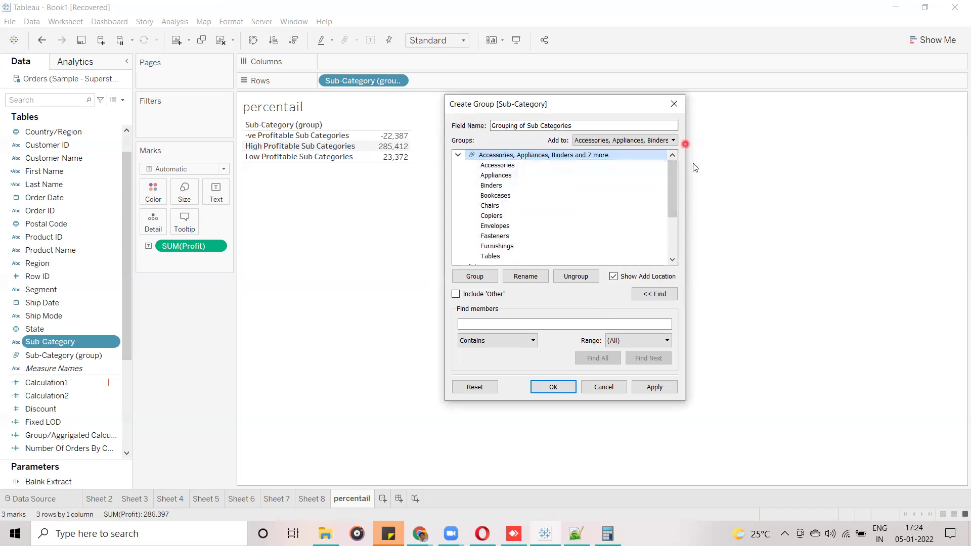
left_click_drag(674, 187, 674, 228)
left_click(490, 216)
right_click(490, 218)
left_click(531, 223)
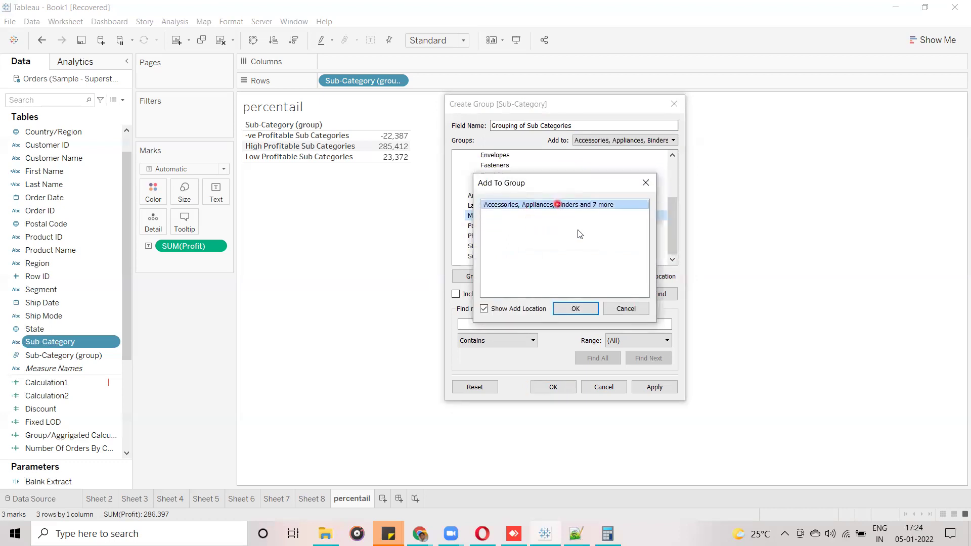
left_click(626, 308)
left_click_drag(675, 208, 674, 170)
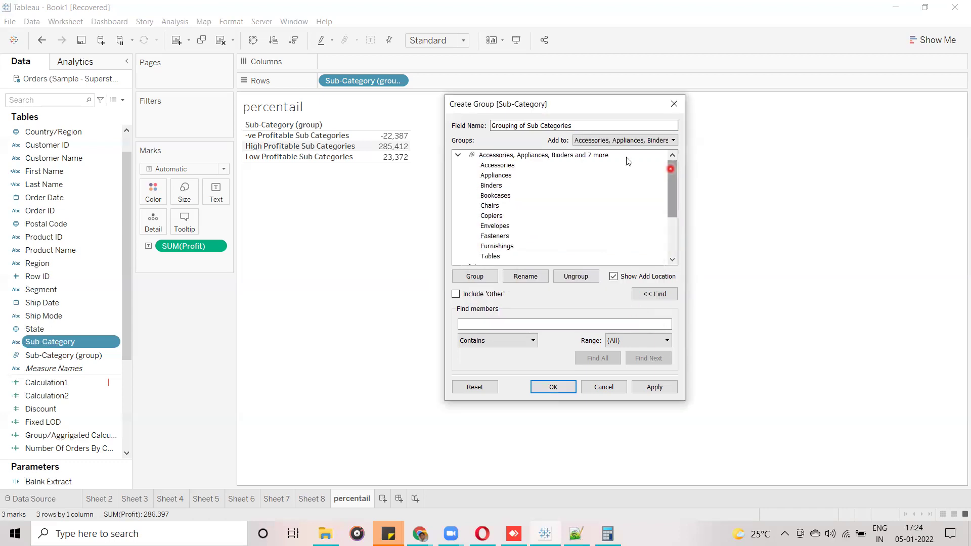
Ungroup the merged group, regroup its ten members, and name it 'Recomended'.
right_click(537, 157)
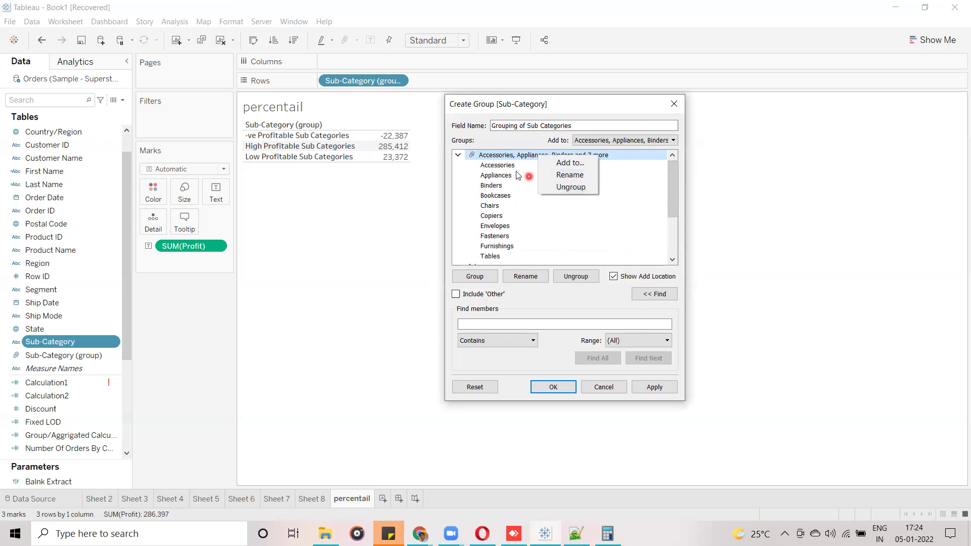
left_click(498, 157)
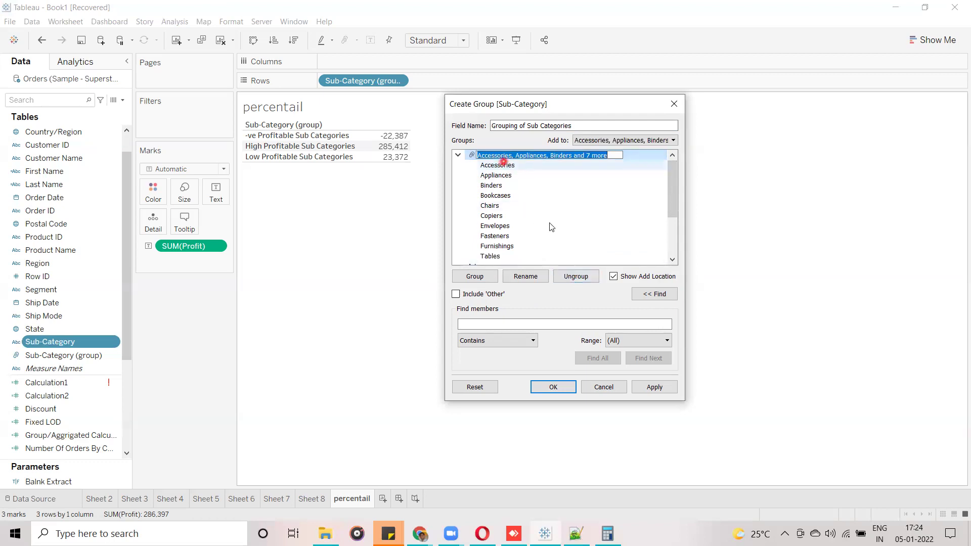
left_click(535, 277)
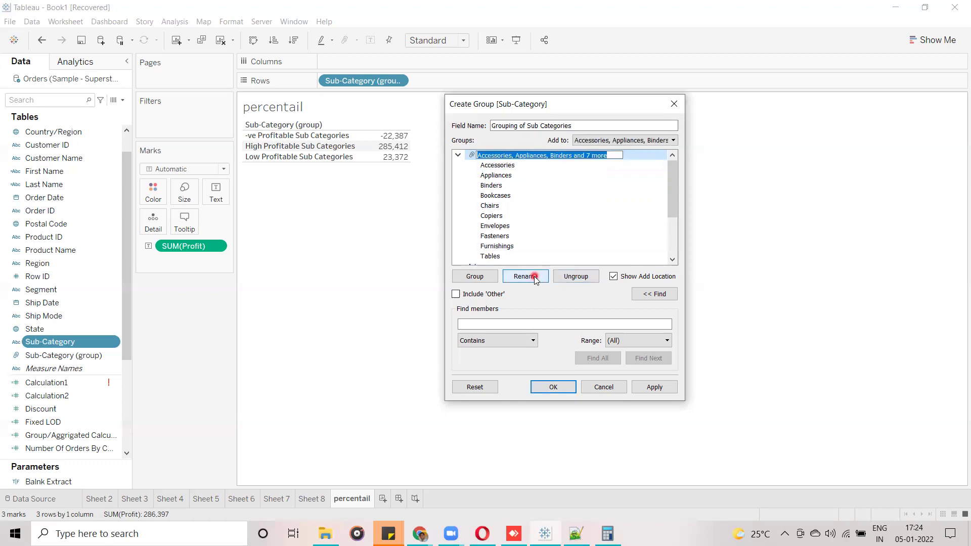
left_click(522, 278)
left_click(577, 277)
left_click_drag(672, 174, 676, 151)
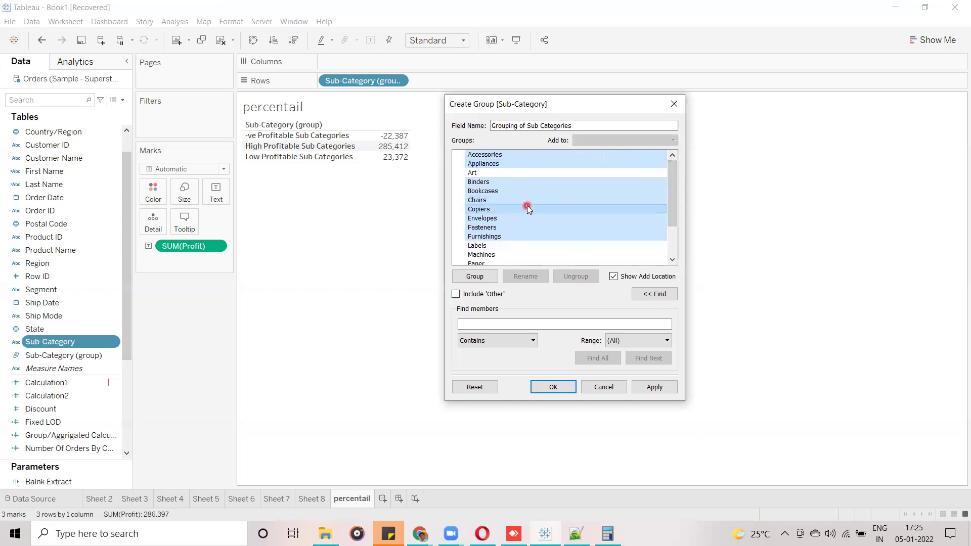
left_click(465, 276)
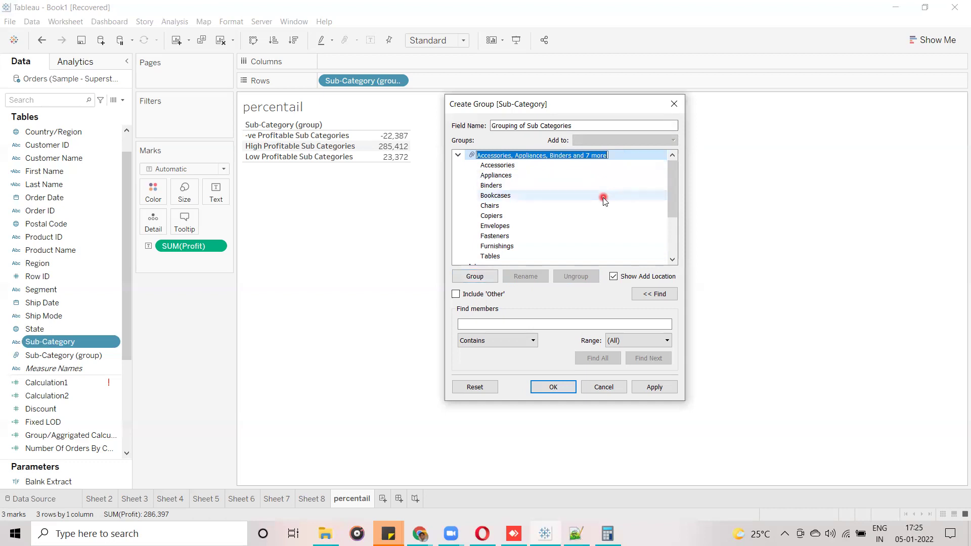
type("Recomended")
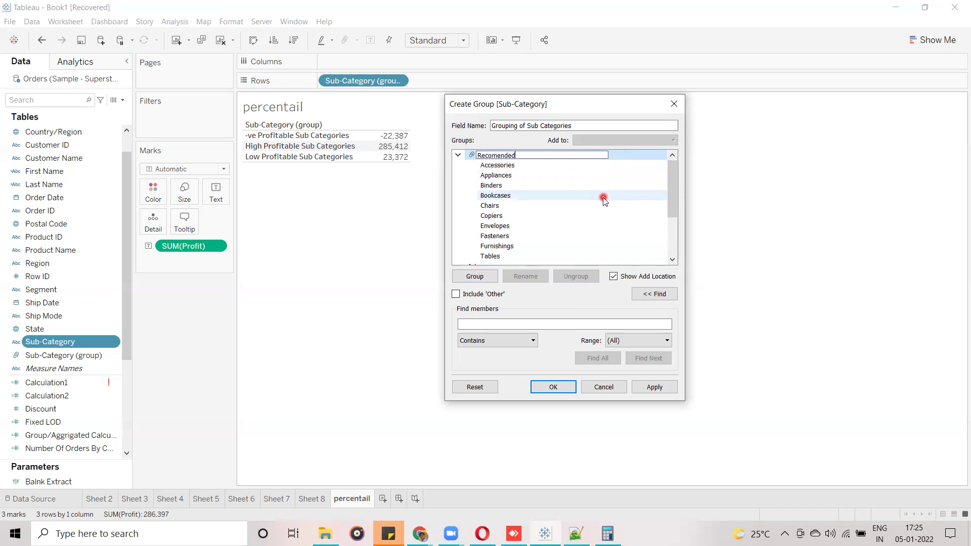
left_click(458, 155)
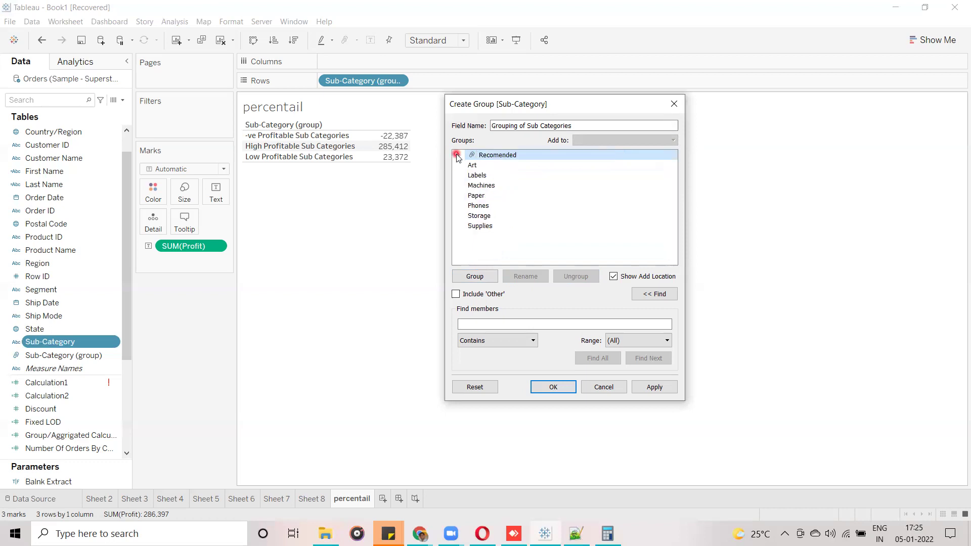
Gather the remaining seven sub-categories into an 'Other' group.
left_click(456, 295)
left_click(458, 165)
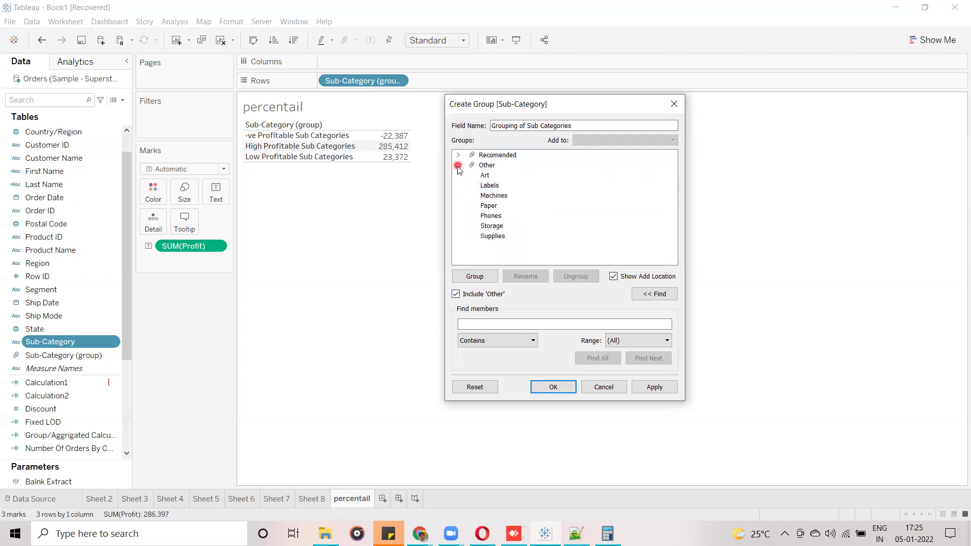
left_click(459, 165)
left_click(493, 155)
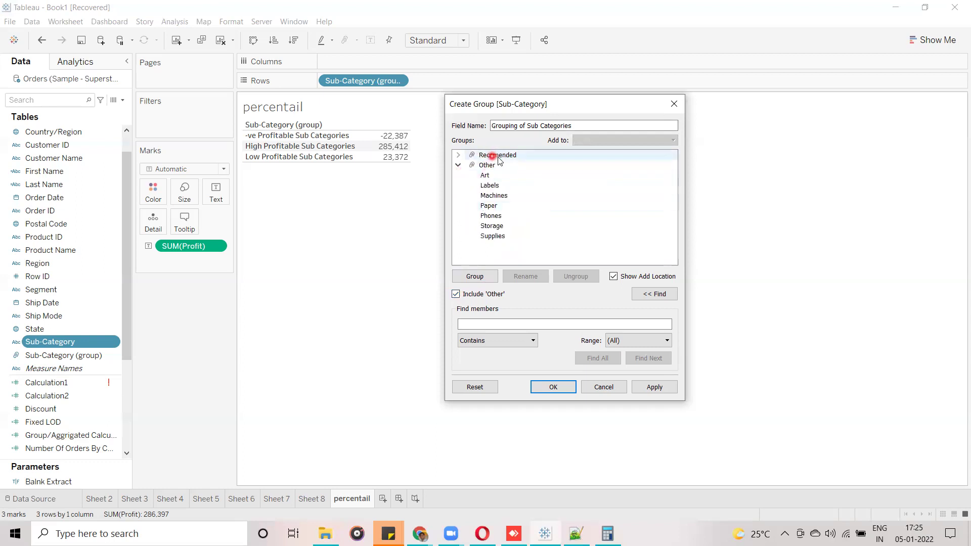
left_click(458, 165)
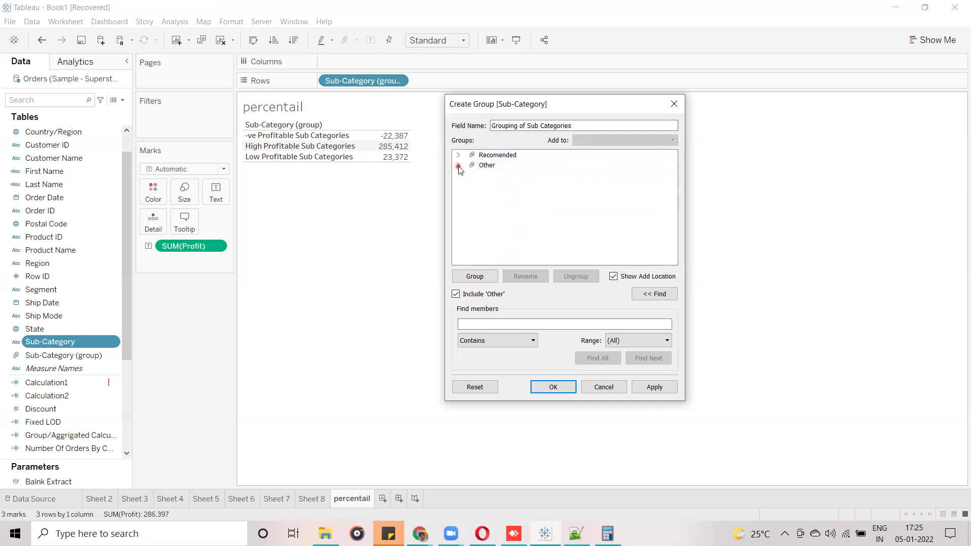
left_click(456, 294)
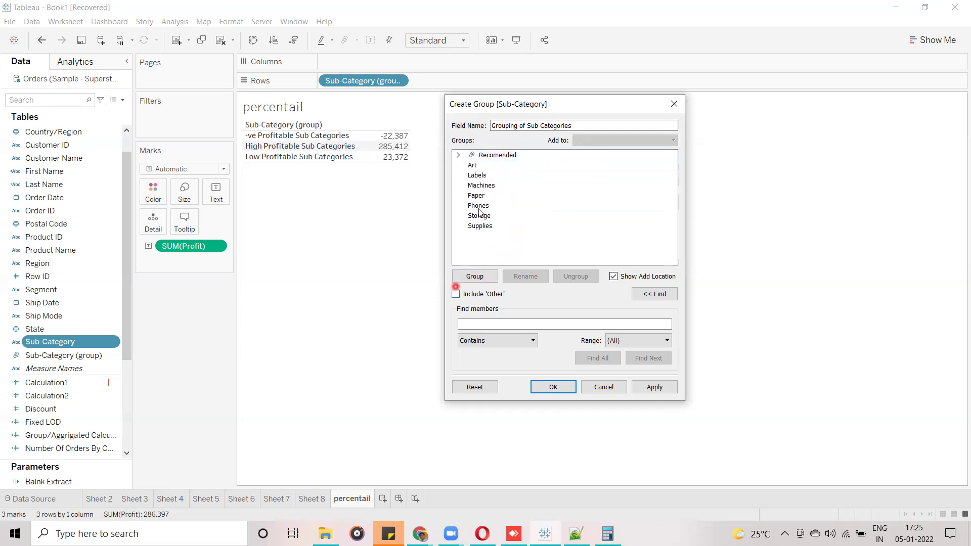
left_click(456, 294)
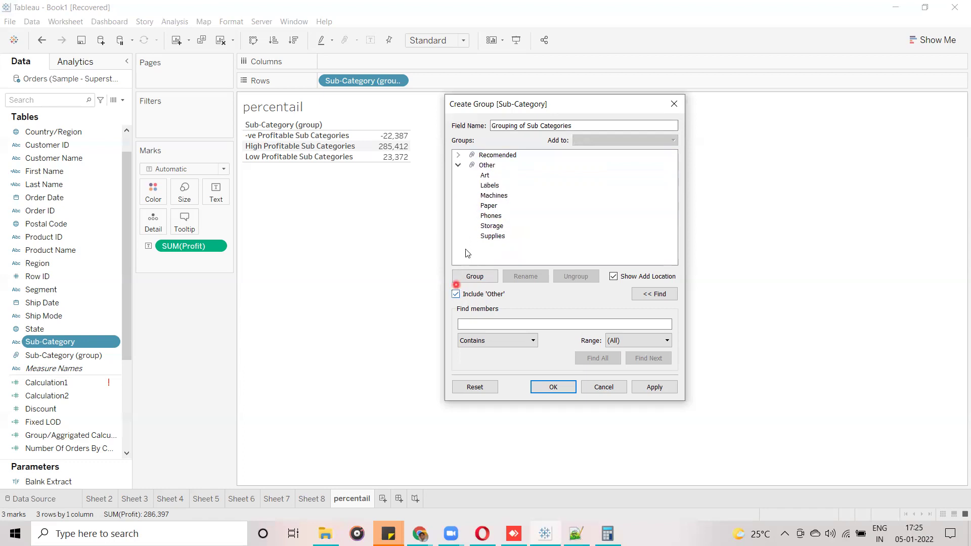
Collapse the Other group and bring up the Find members search.
left_click(499, 227)
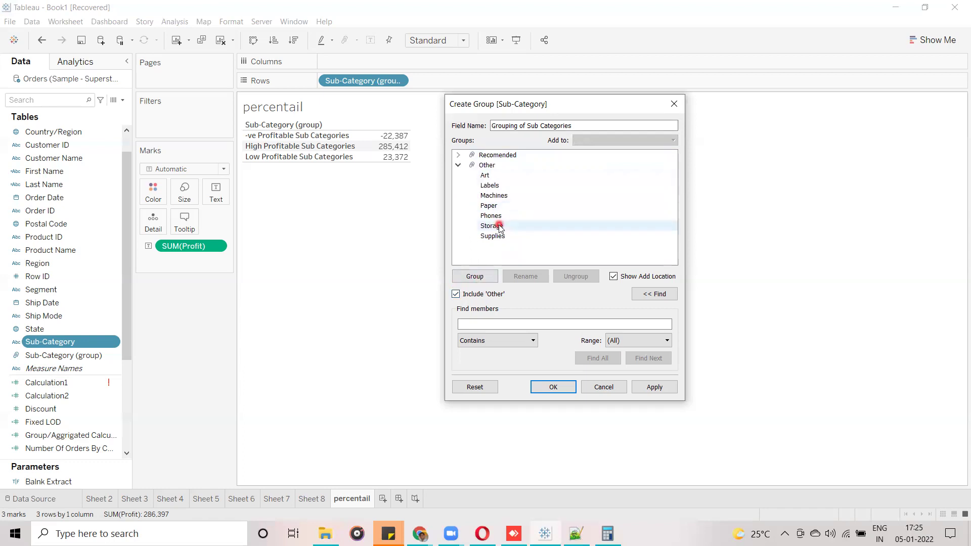
left_click(461, 167)
left_click(461, 166)
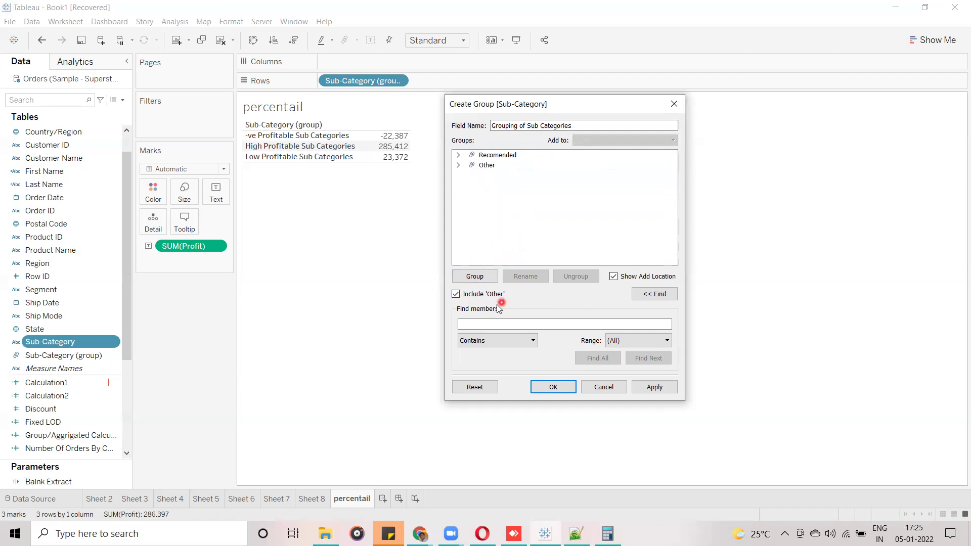
left_click(495, 321)
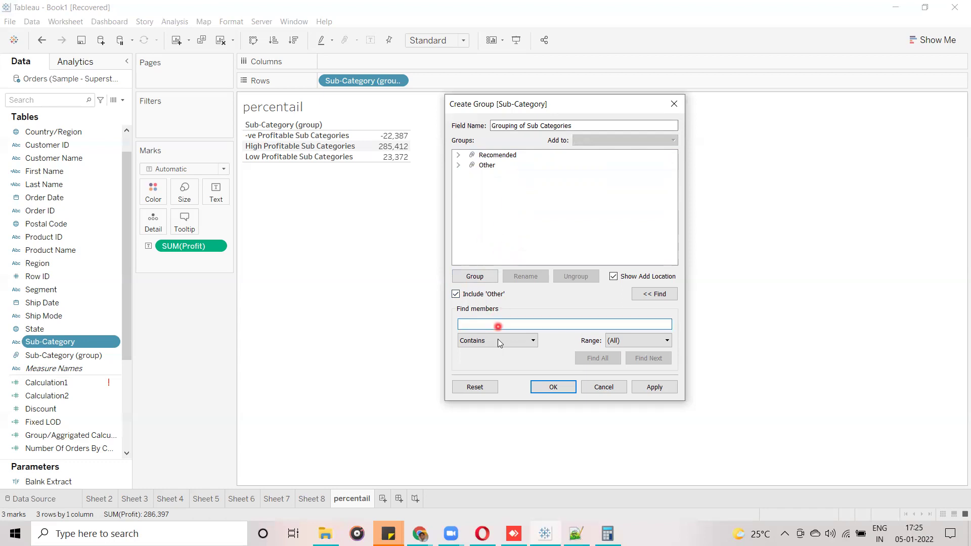
Find all members containing 'Table' and select Tables.
left_click(500, 321)
type("Table")
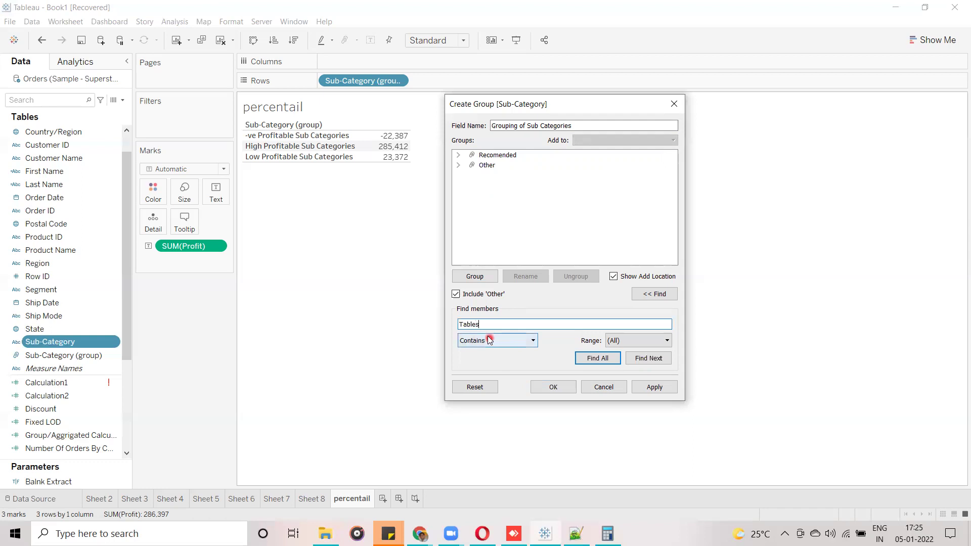
key("BackSpace")
left_click(590, 361)
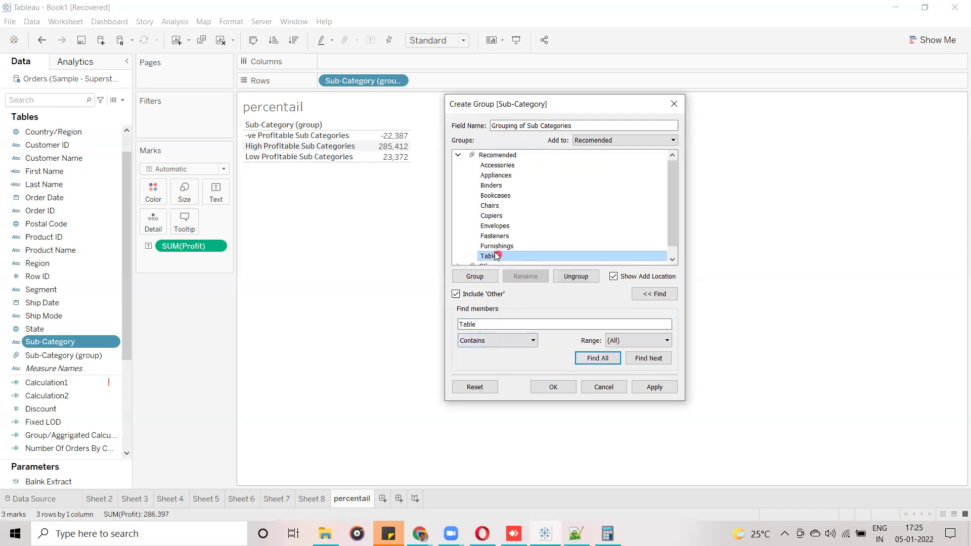
left_click_drag(667, 206, 671, 226)
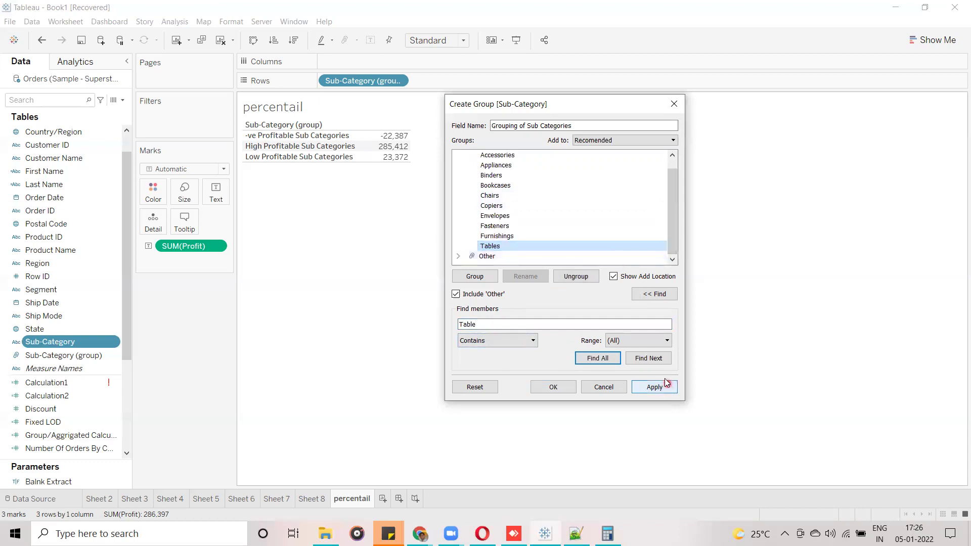
left_click(530, 343)
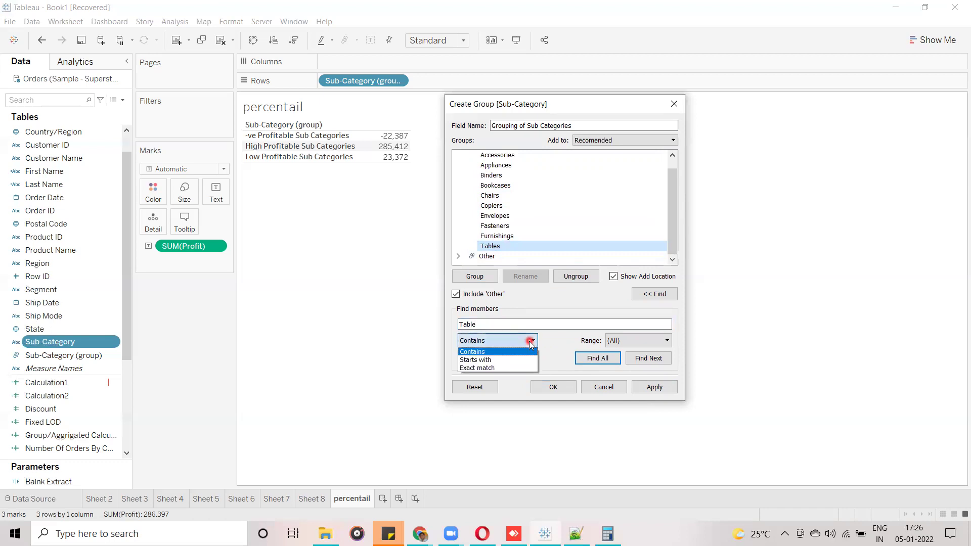
left_click(530, 342)
left_click(521, 248)
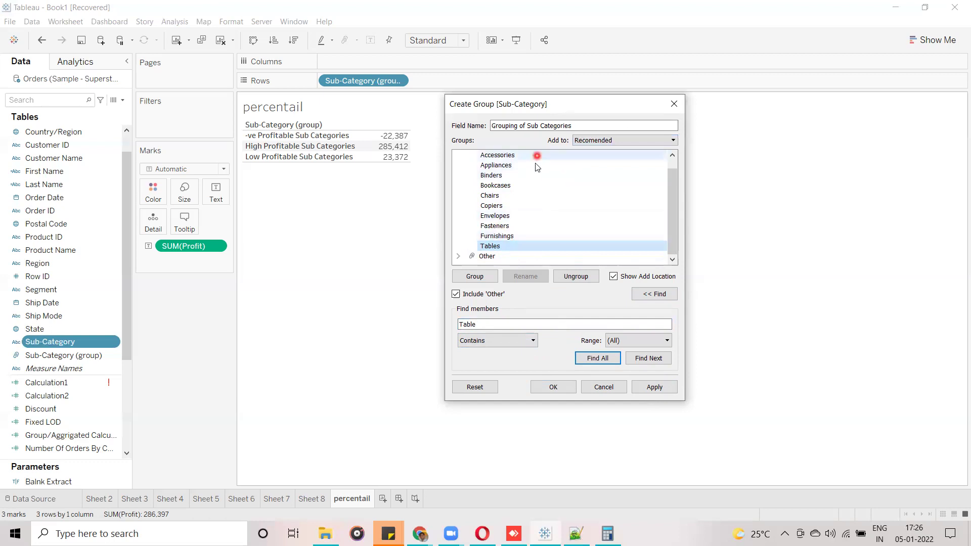
Switch matching to Starts with and find all members starting with 'B'.
left_click(532, 341)
left_click(502, 362)
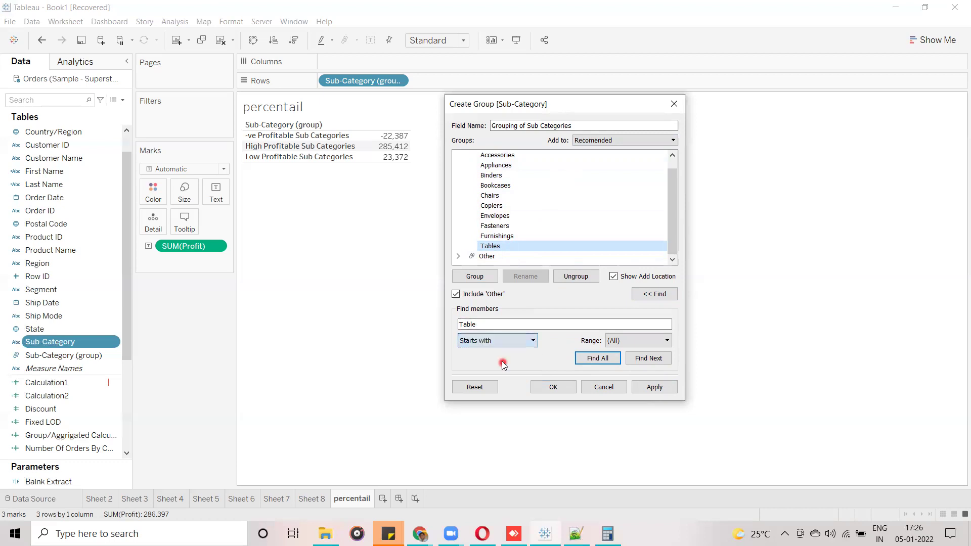
left_click_drag(494, 326, 435, 321)
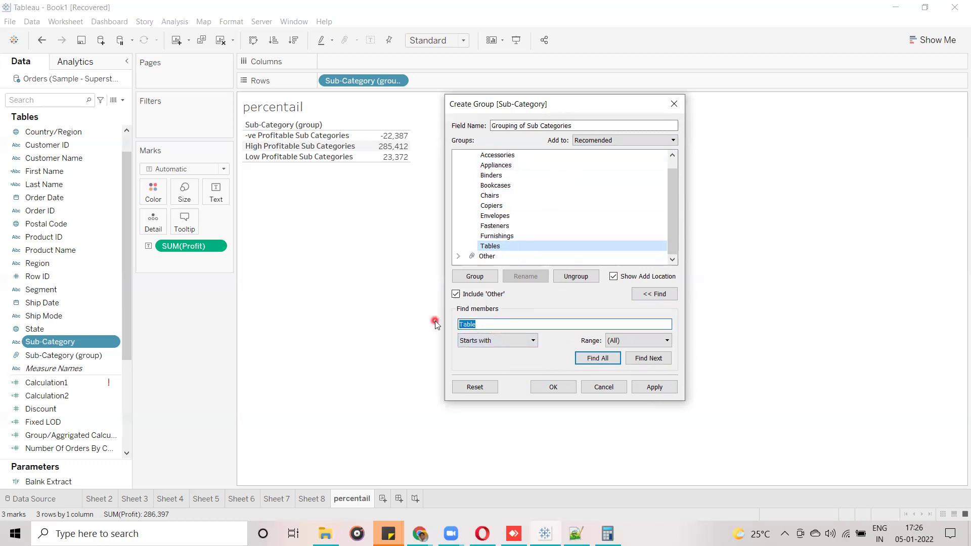
type("B")
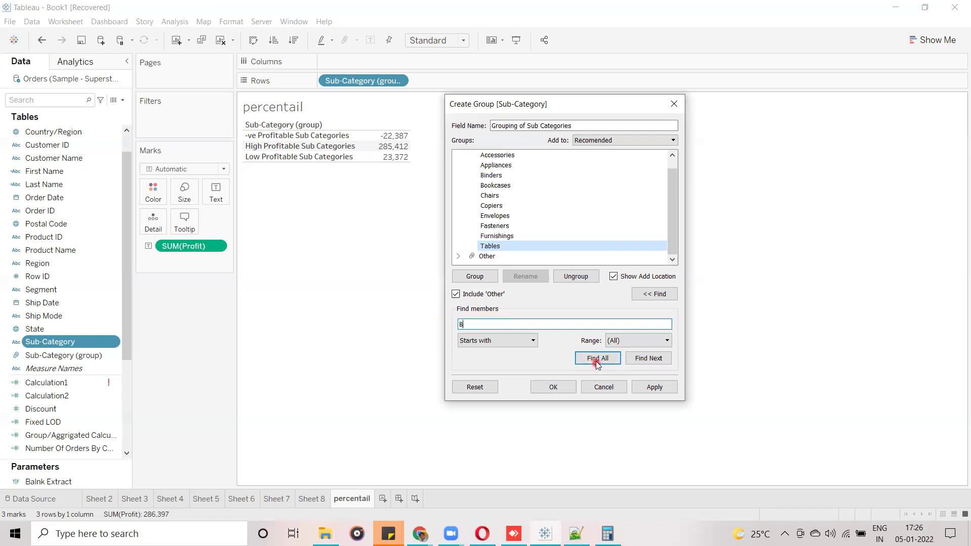
left_click(596, 359)
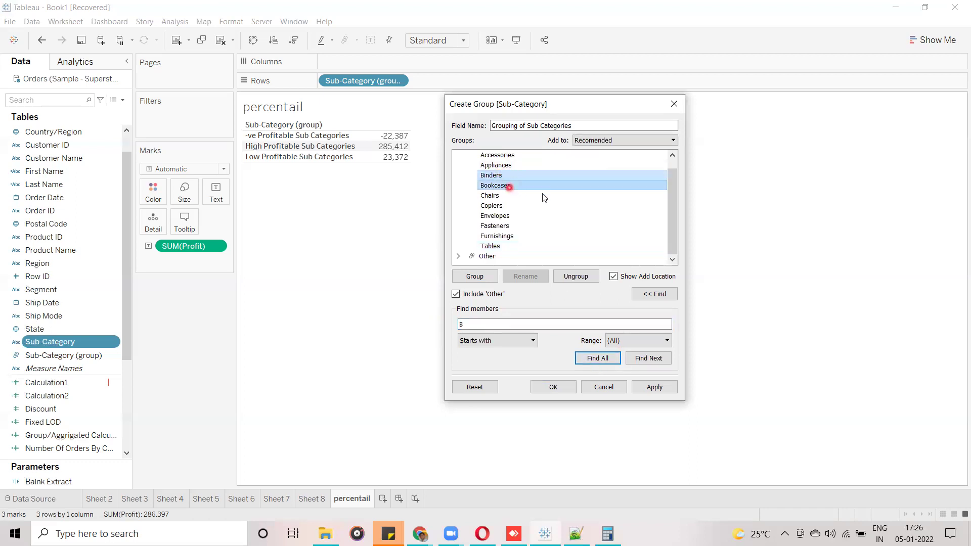
left_click(510, 347)
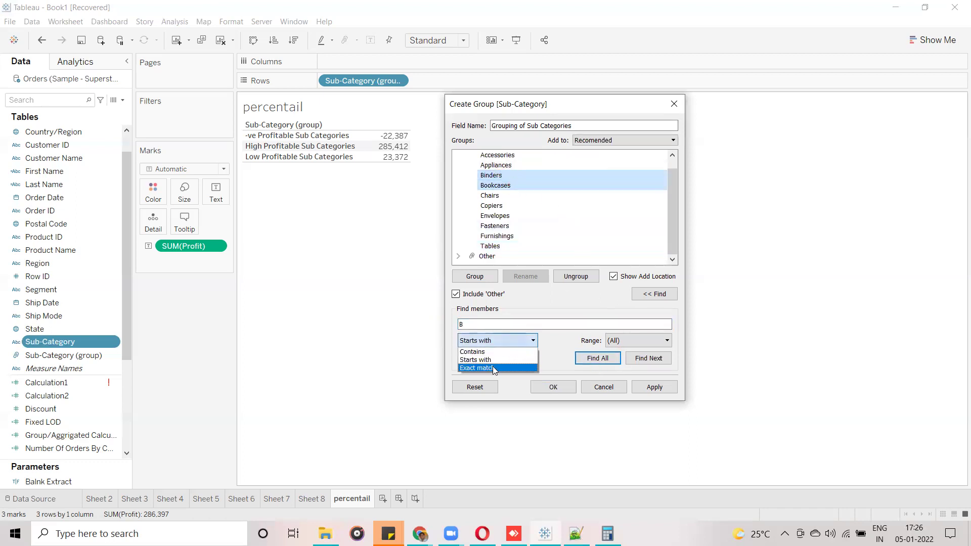
left_click(561, 346)
Step through the 'B' matches with Find Next, then apply and save the group.
left_click(546, 201)
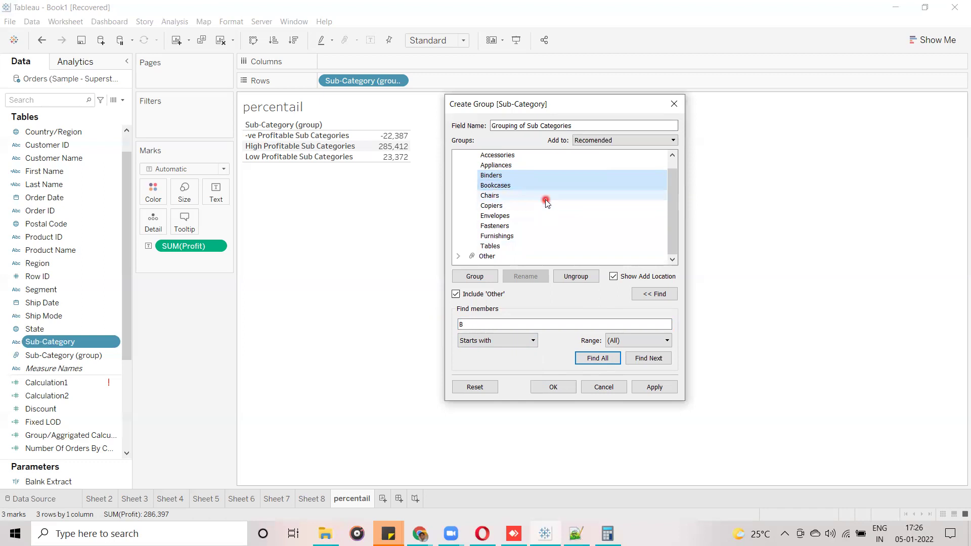
left_click(648, 360)
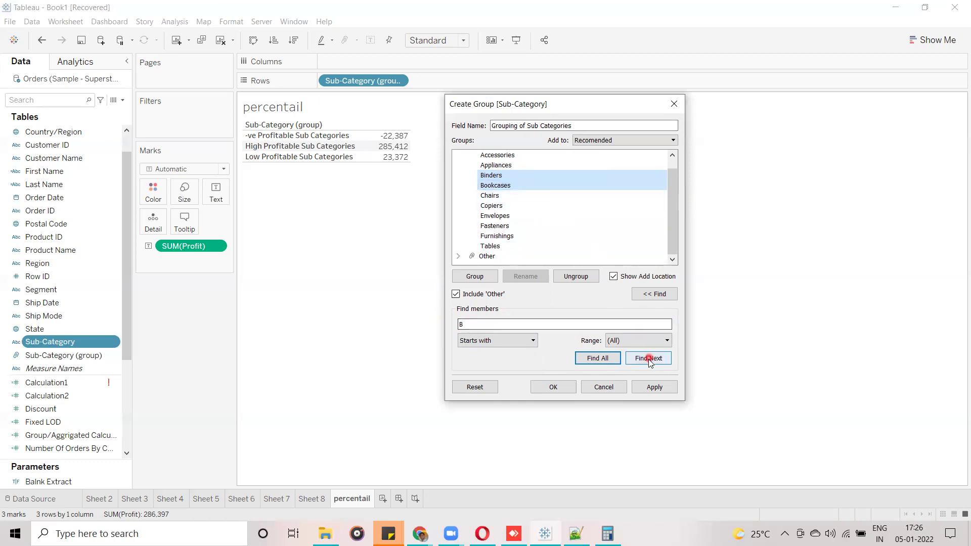
left_click(649, 359)
left_click(648, 359)
left_click(649, 359)
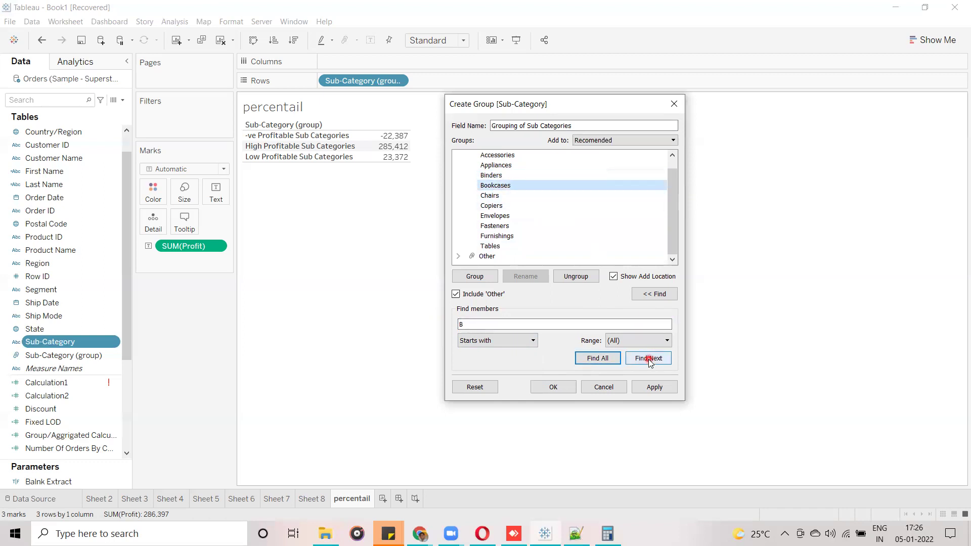
left_click(649, 359)
left_click(648, 359)
left_click(648, 359)
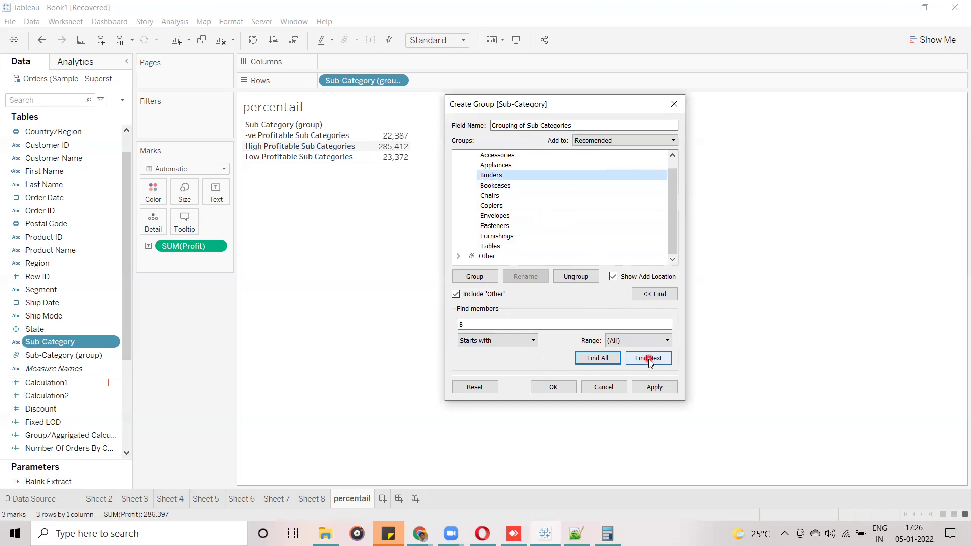
left_click(649, 360)
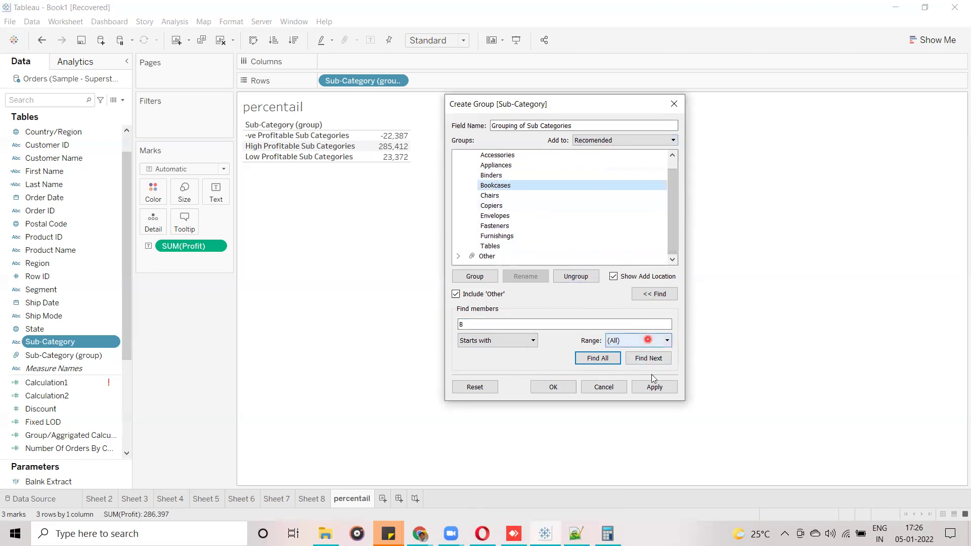
left_click(654, 388)
left_click(569, 389)
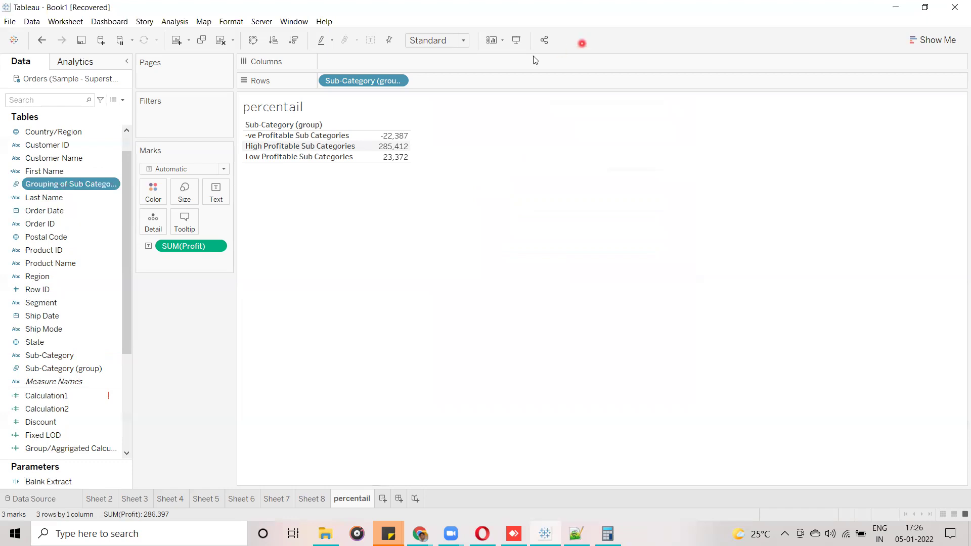
Swap Sub-Category (group) for Grouping of Sub Categories on Rows: Recomended 172,279, Other 114,118.
mouse_move(2, 170)
left_mouse_down()
mouse_move(25, 200)
mouse_move(120, 197)
left_mouse_up()
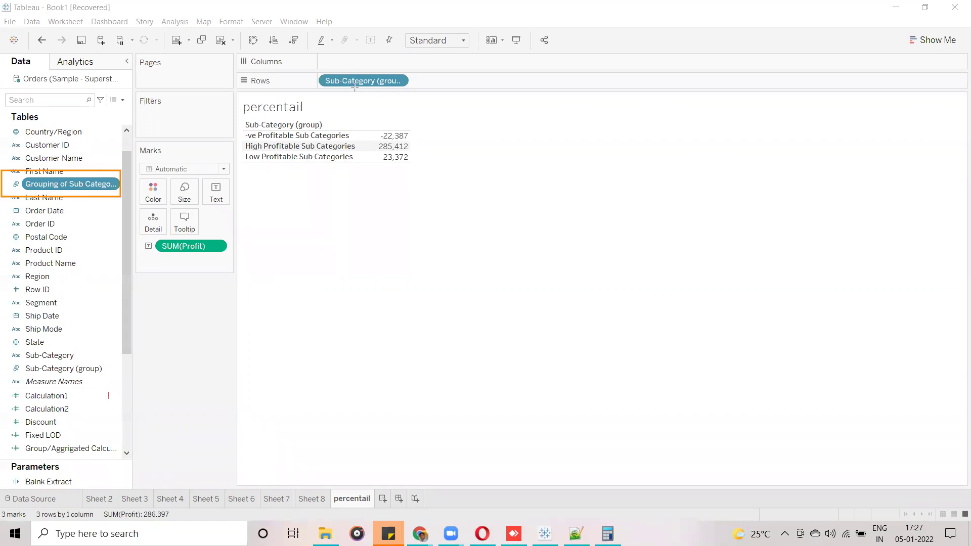
left_click_drag(363, 81, 397, 81)
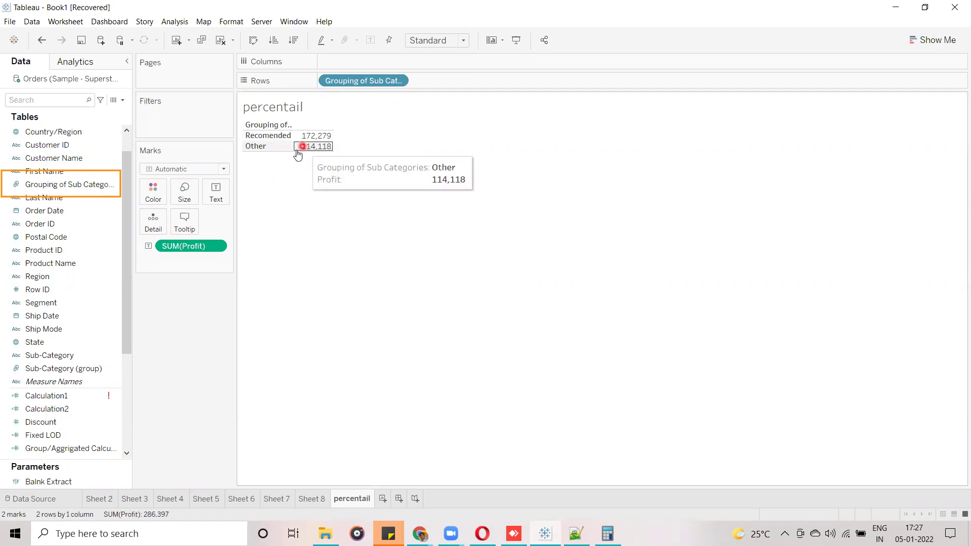
left_click(263, 137)
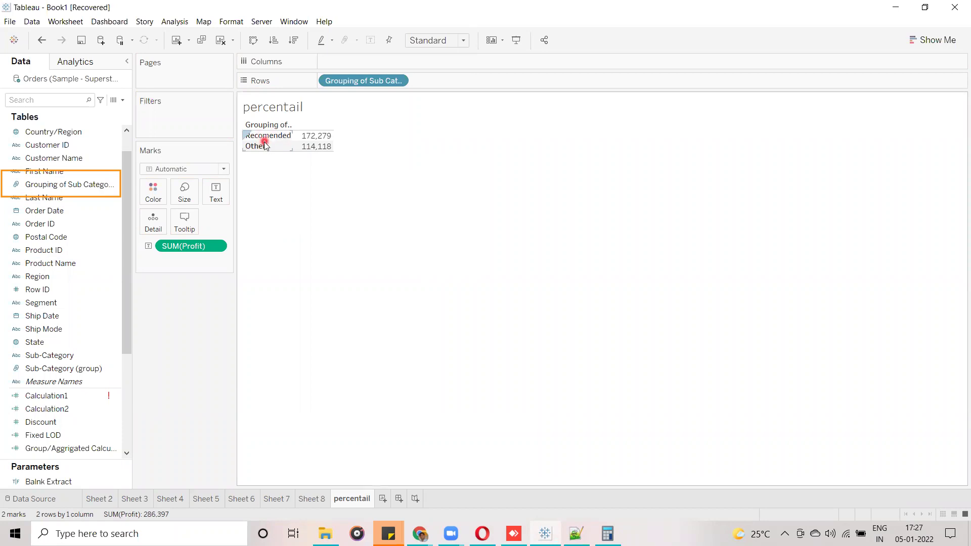
left_click(267, 137)
left_click(269, 150)
left_click(68, 336)
left_click_drag(60, 347, 448, 80)
left_click(264, 163)
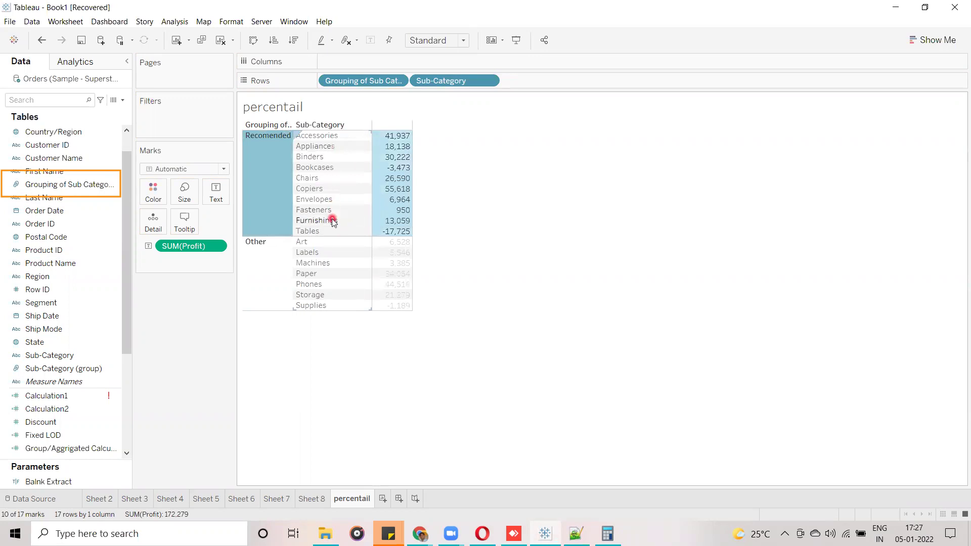
left_click(246, 284)
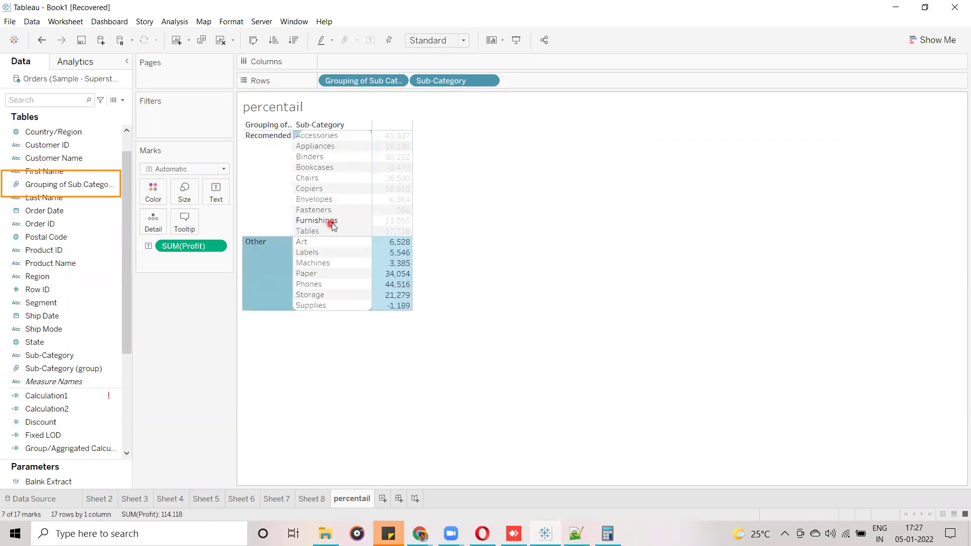
left_click(317, 406)
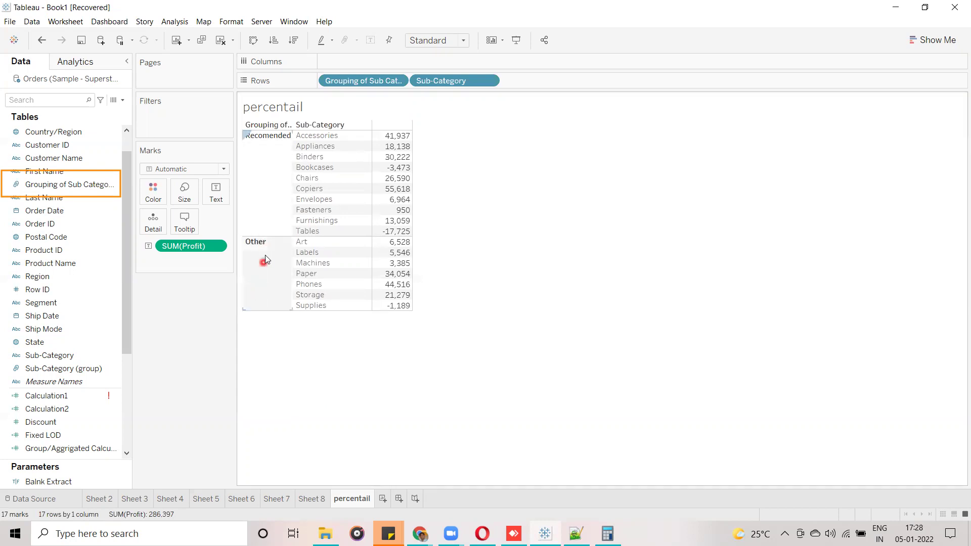
left_click(277, 154)
left_click_drag(442, 81, 80, 297)
right_click(262, 147)
left_click(423, 193)
left_click(68, 184)
left_click(347, 256)
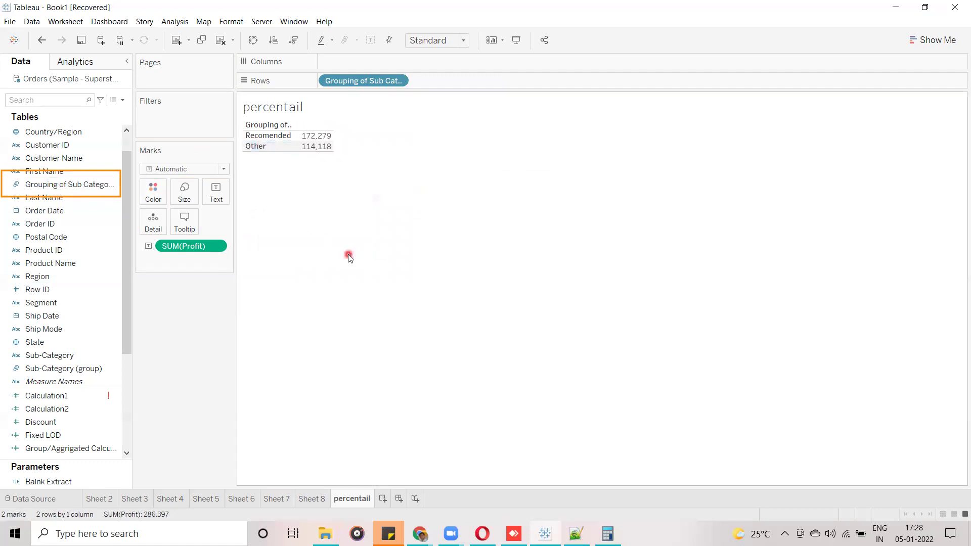
left_click(252, 156)
left_click(254, 148)
left_click(253, 157)
left_click(115, 186)
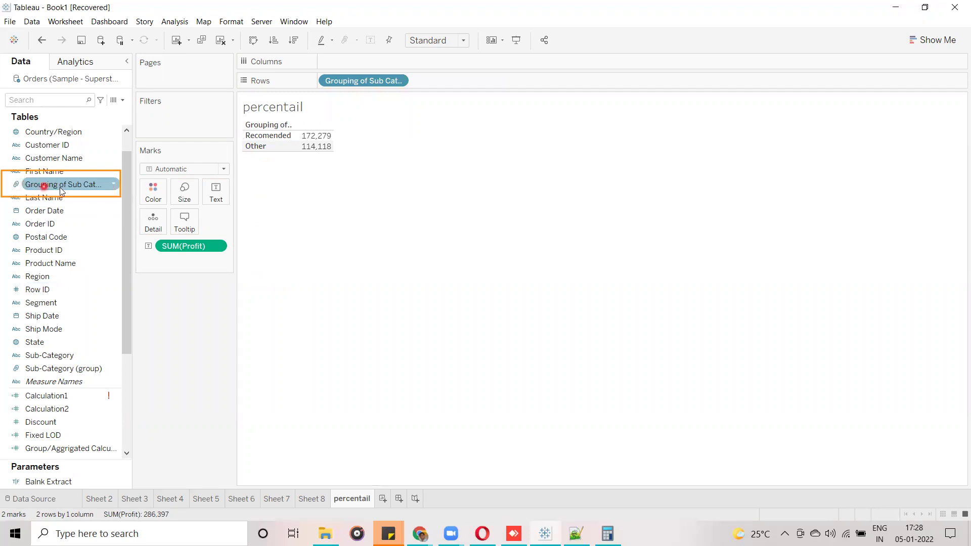
Ungroup Other in Grouping of Sub Categories, listing sub-categories like Phones 44,516 individually.
right_click(115, 185)
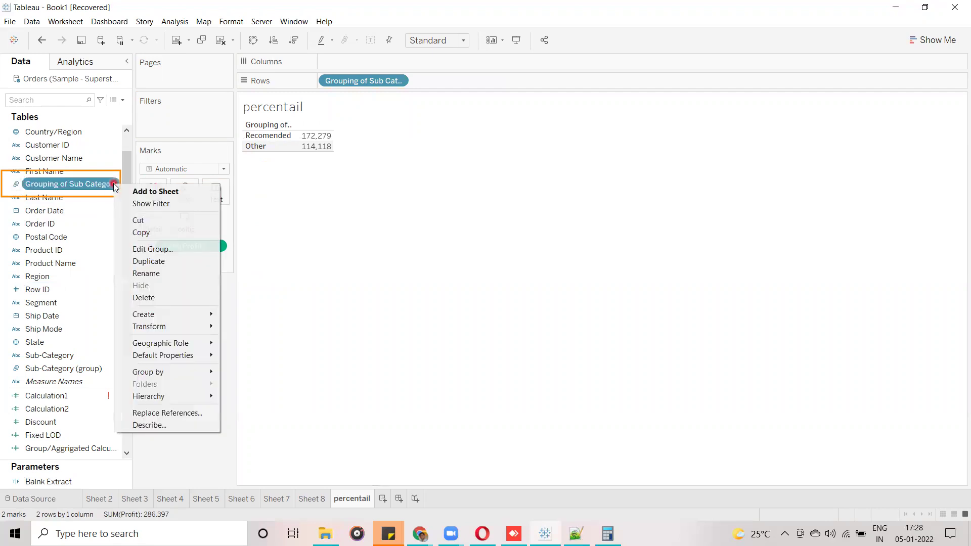
left_click(161, 250)
left_click(409, 177)
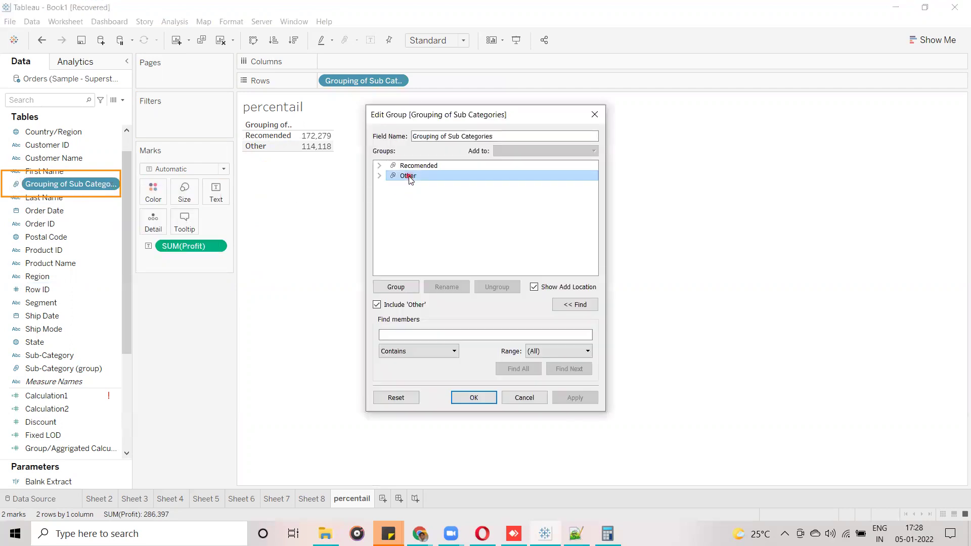
left_click(494, 286)
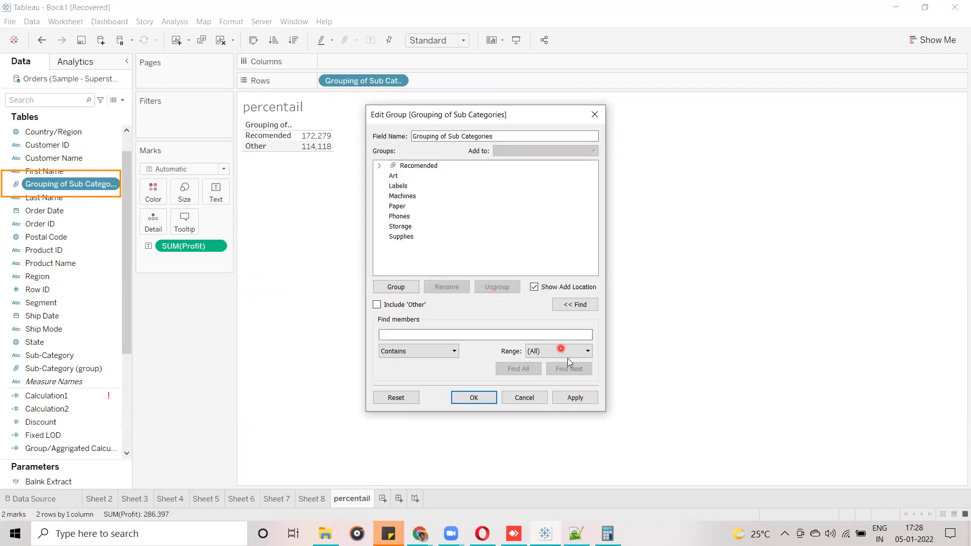
left_click(482, 398)
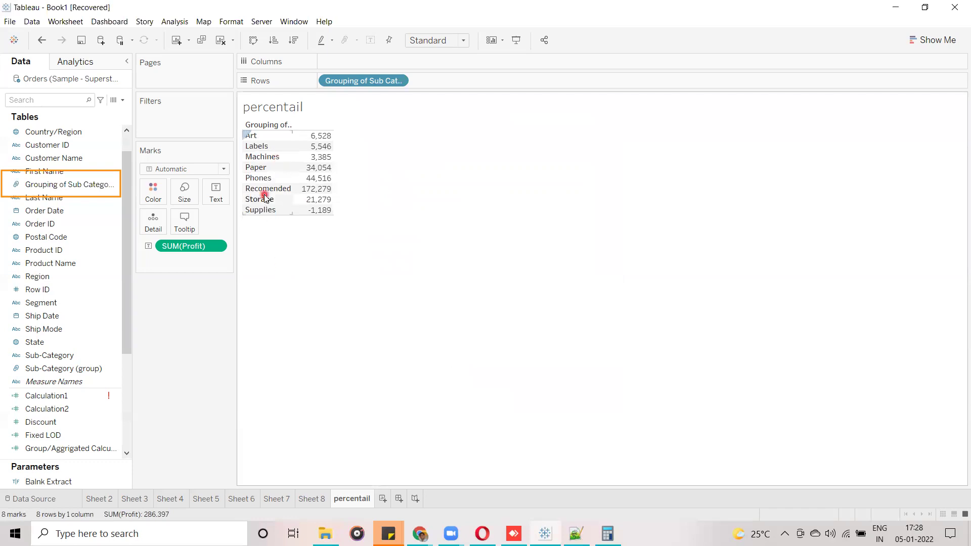
mouse_move(297, 192)
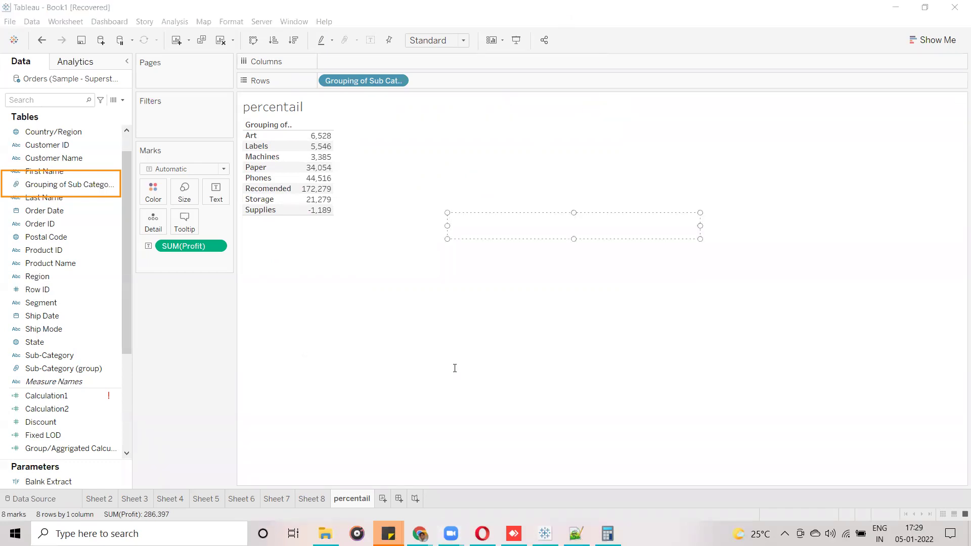
Enter APAC and NORTH as lines in the red annotation.
type("APAC")
key("Return")
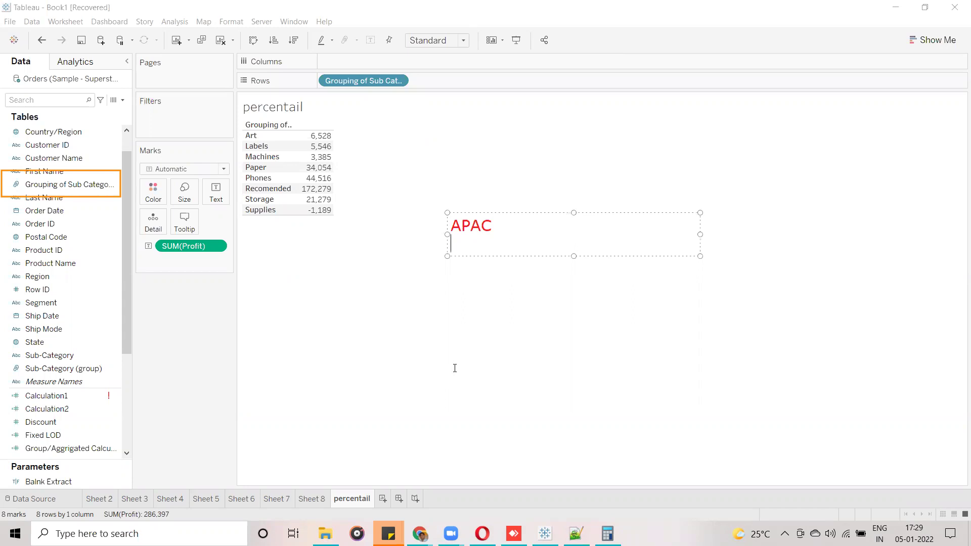
type("NORTH")
key("Return")
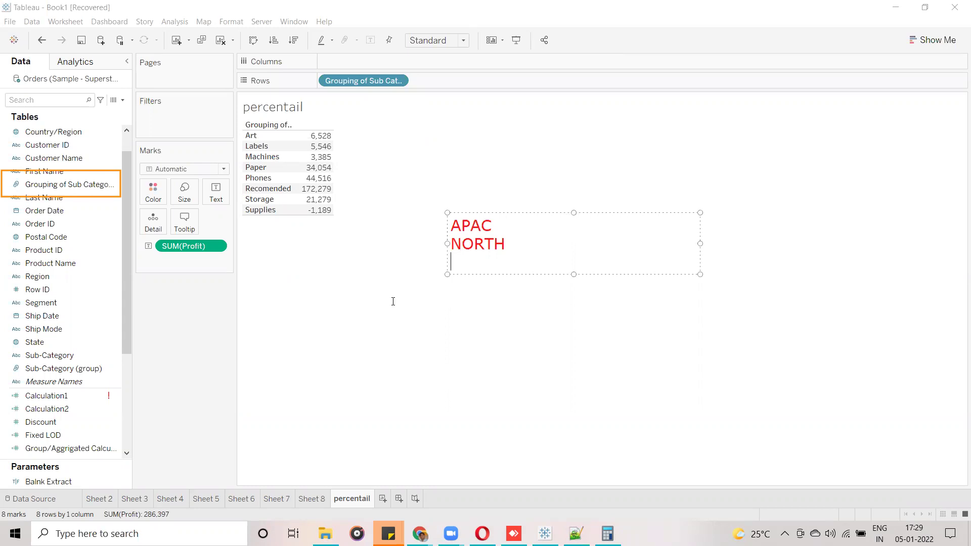
Add APAC, apac, aPAC and APac on separate lines below NORTH.
key("Return")
type("APA")
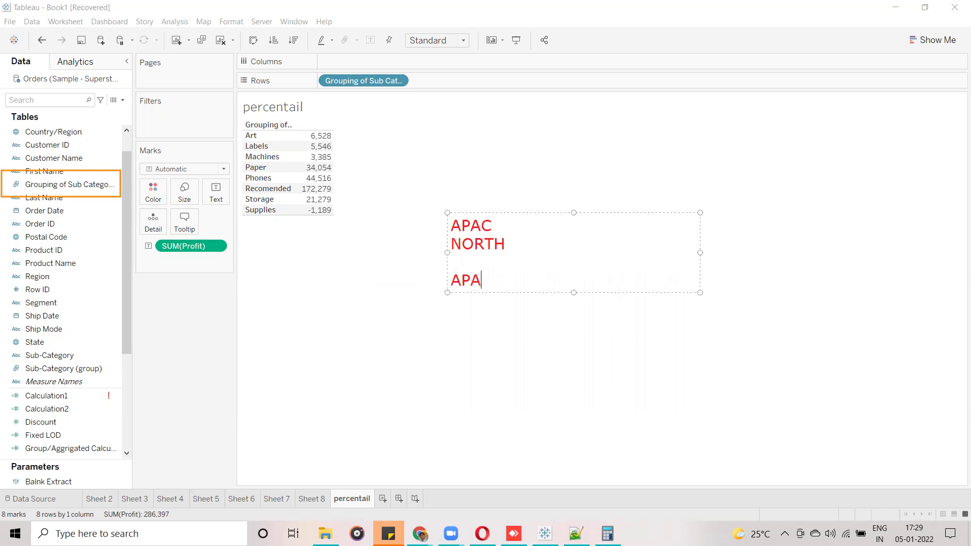
type("C")
key("Return")
type("apac")
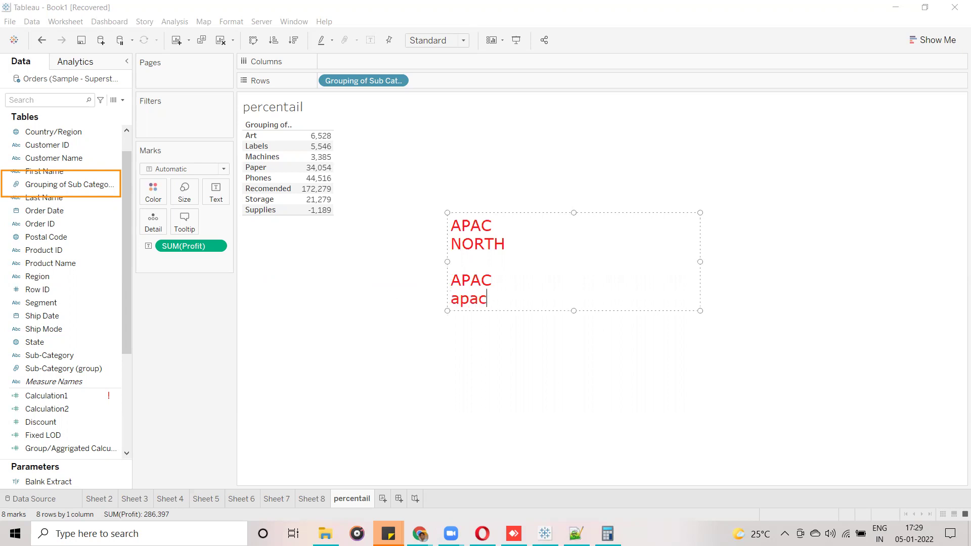
key("Return")
type("aPAC")
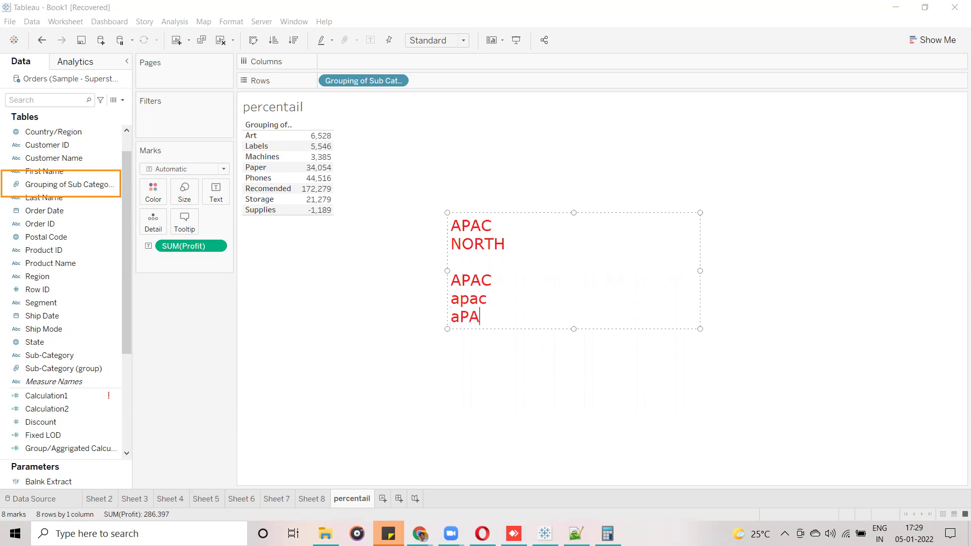
key("Return")
type("APac")
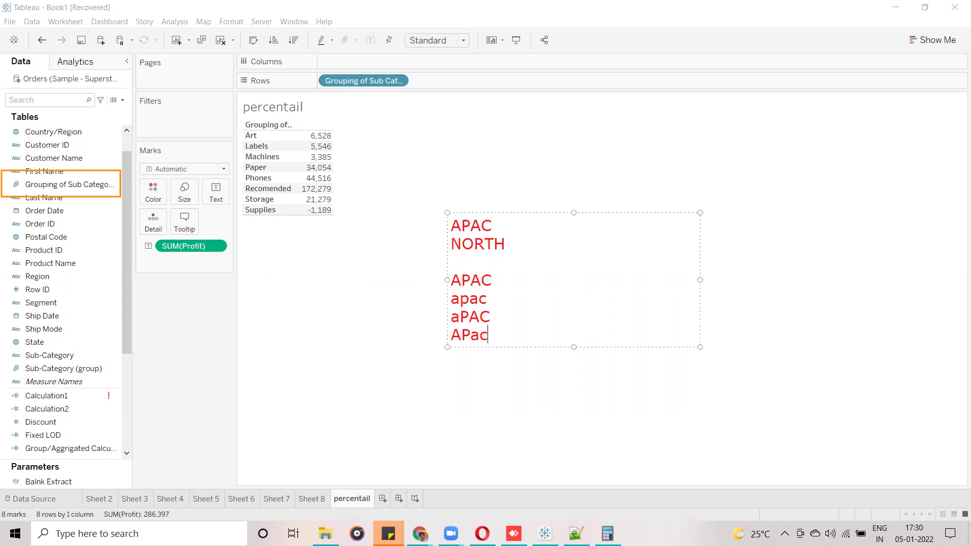
Finish editing the annotation and discard an accidental empty text box.
mouse_move(451, 280)
left_mouse_down()
mouse_move(485, 305)
mouse_move(489, 336)
left_mouse_up()
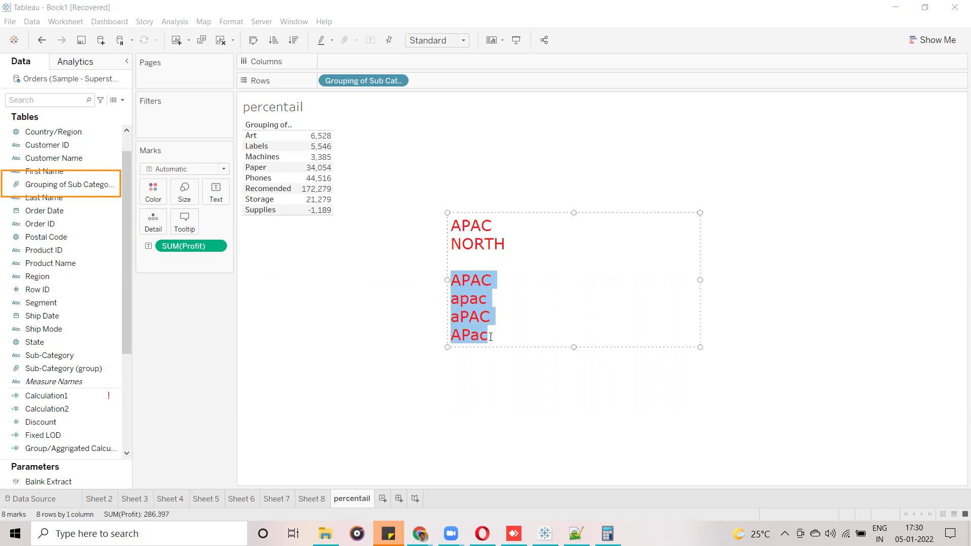
left_click(492, 335)
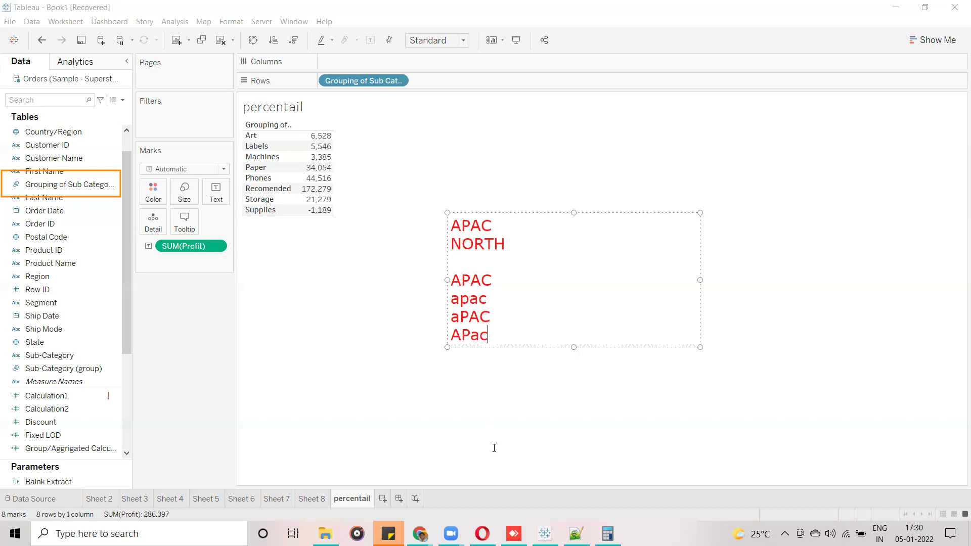
key("Escape")
left_click(181, 530)
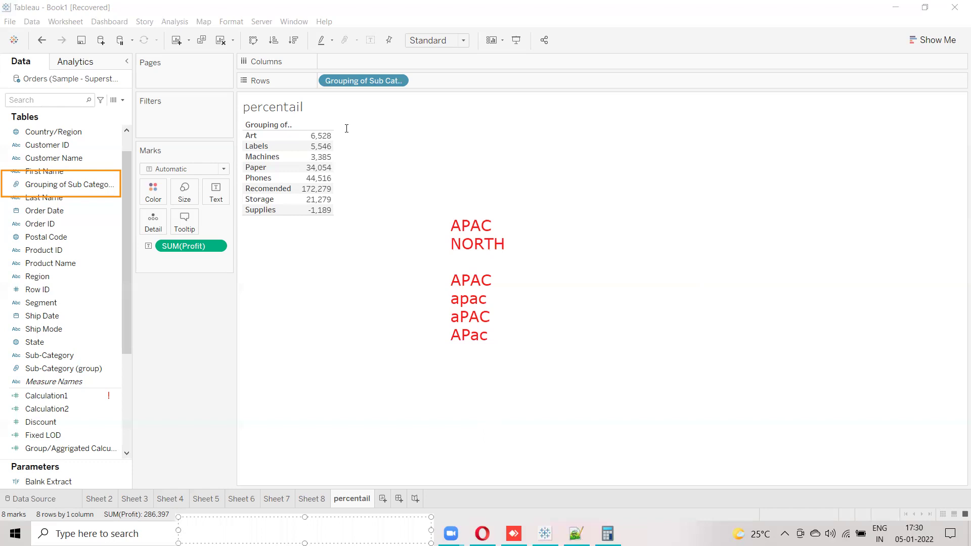
key("Escape")
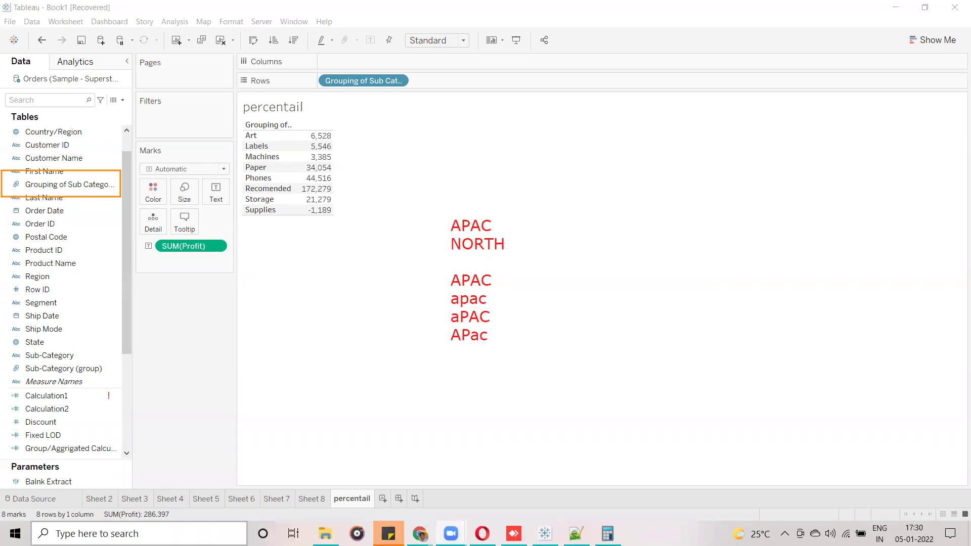
key("super")
Search Windows for 'sql' and launch Oracle SQL Developer.
type("sql")
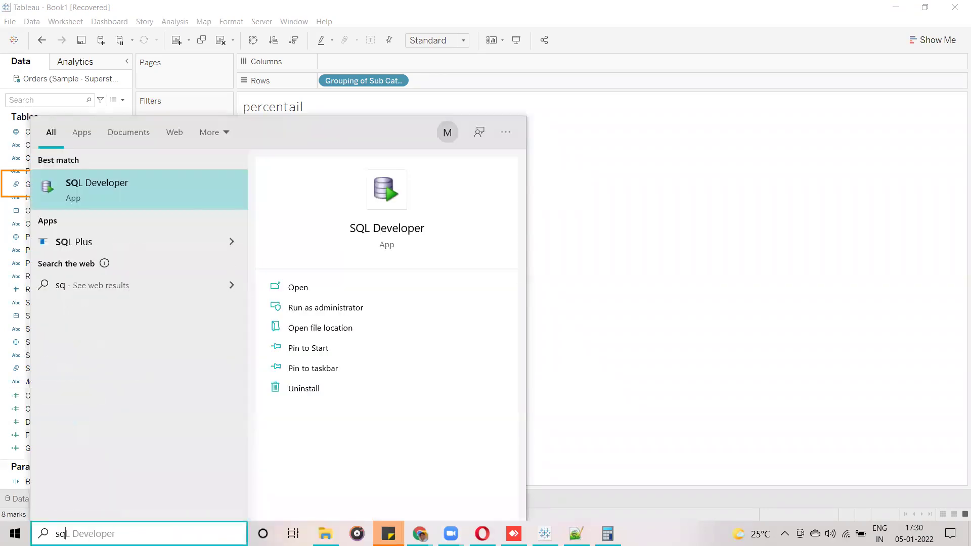
key("Escape")
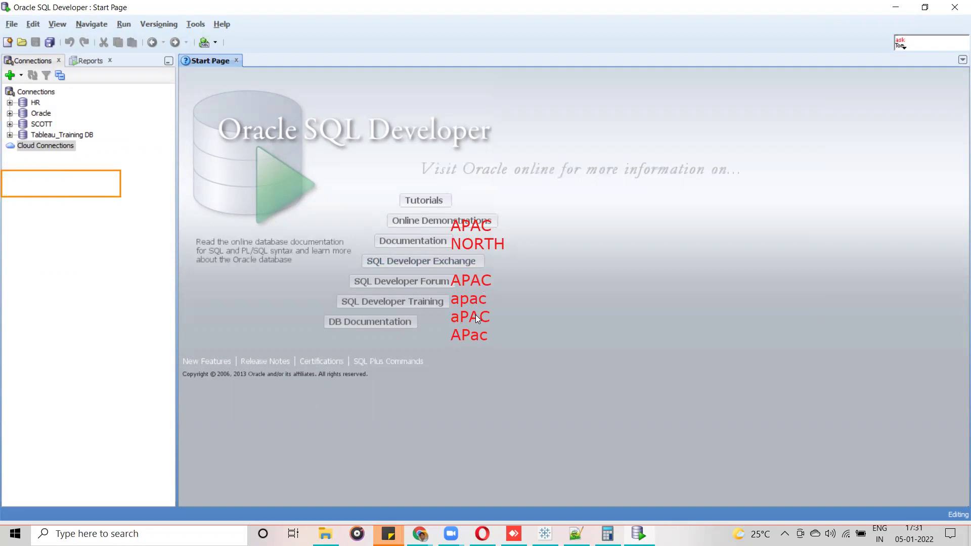
Connect to the Oracle database connection, entering its password.
right_click(35, 115)
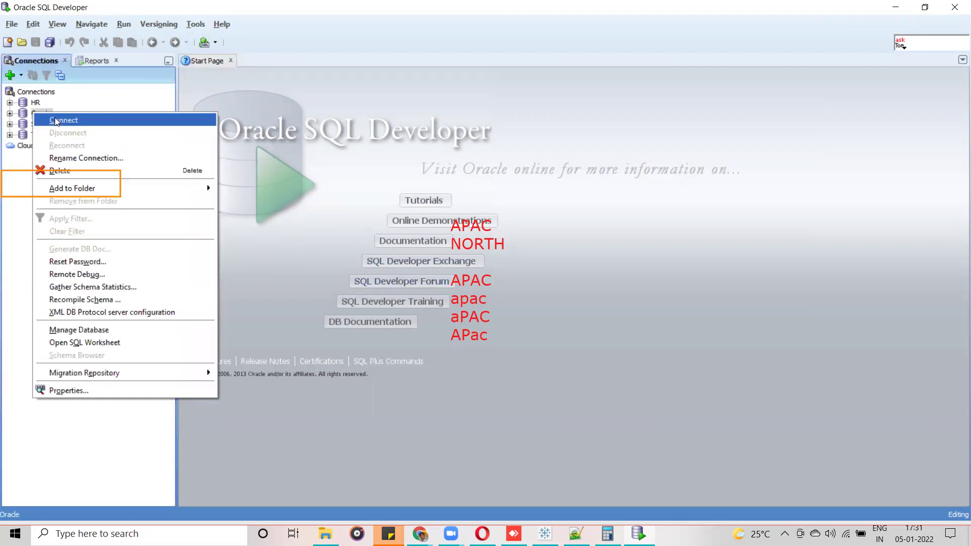
left_click(57, 120)
left_click(483, 192)
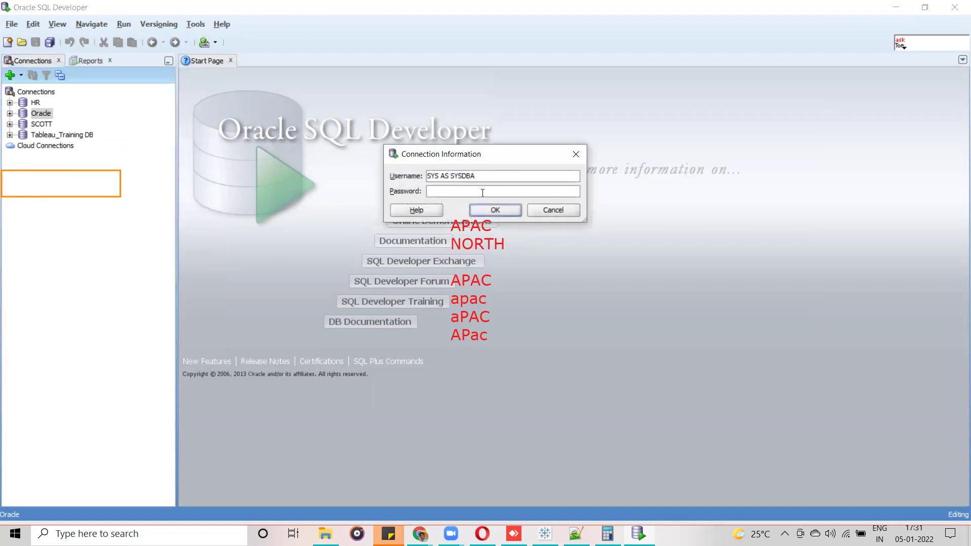
type("oracle")
key("Return")
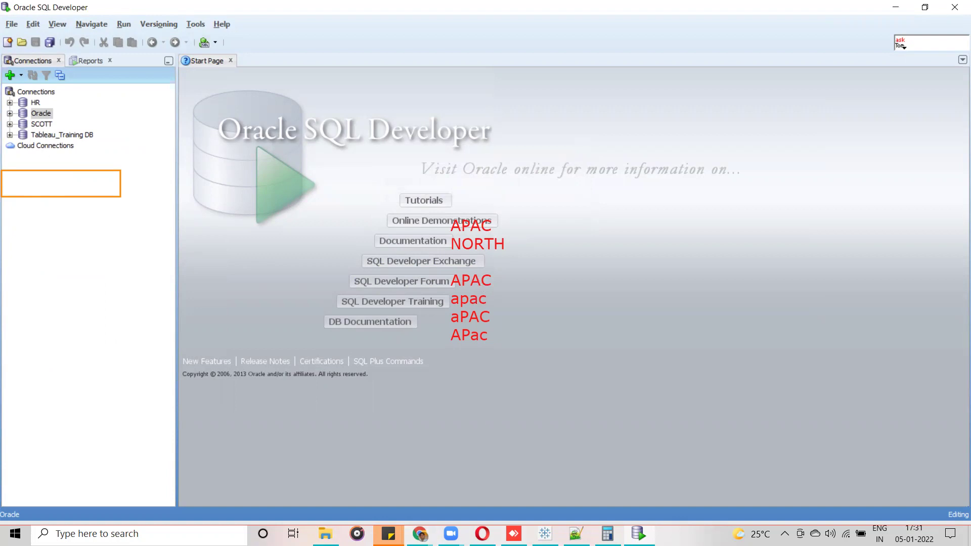
Copy the instance status query from the SQL sticky note.
left_click(388, 534)
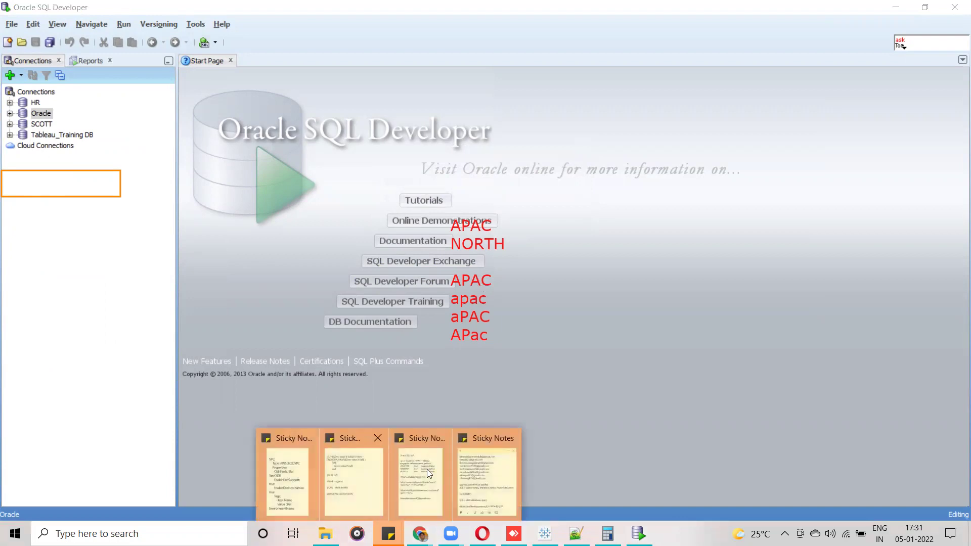
left_click(479, 474)
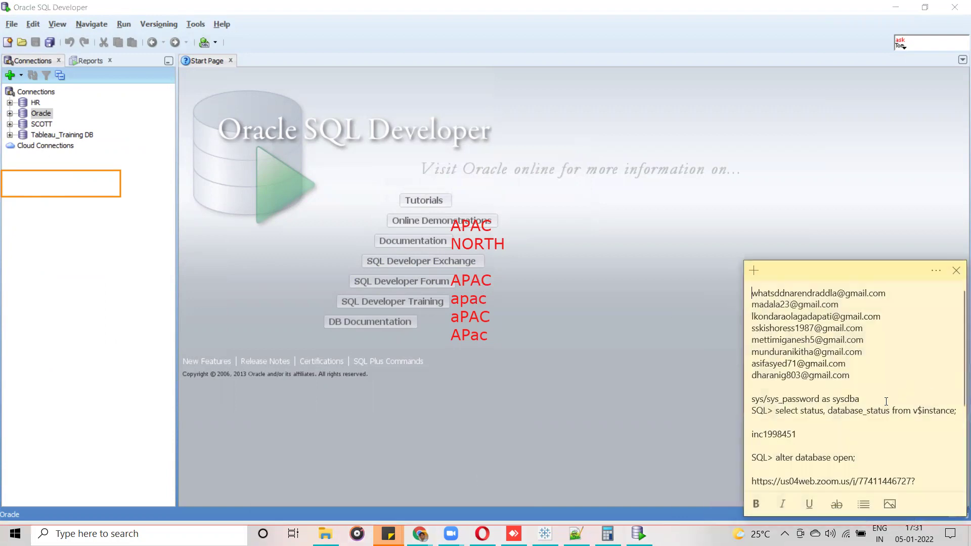
left_click_drag(863, 400, 771, 397)
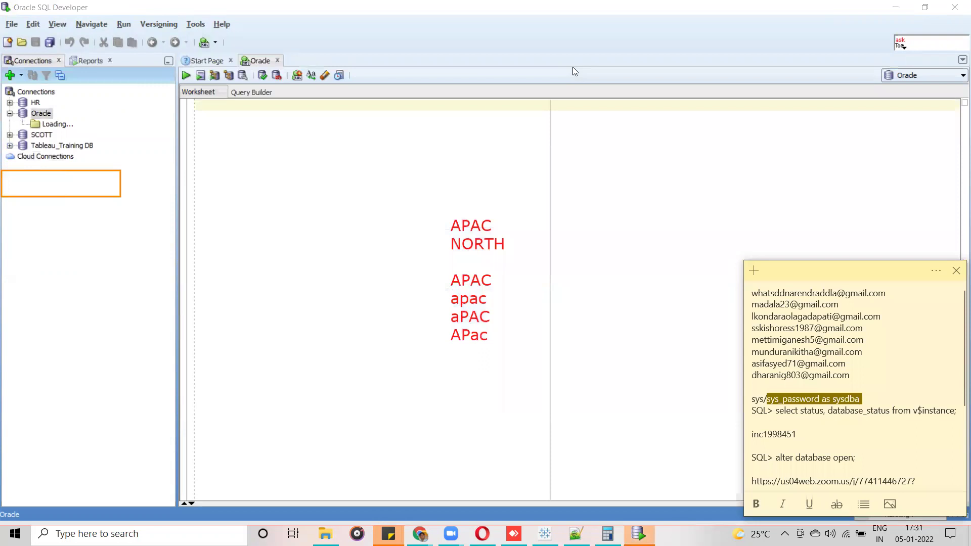
left_click(572, 67)
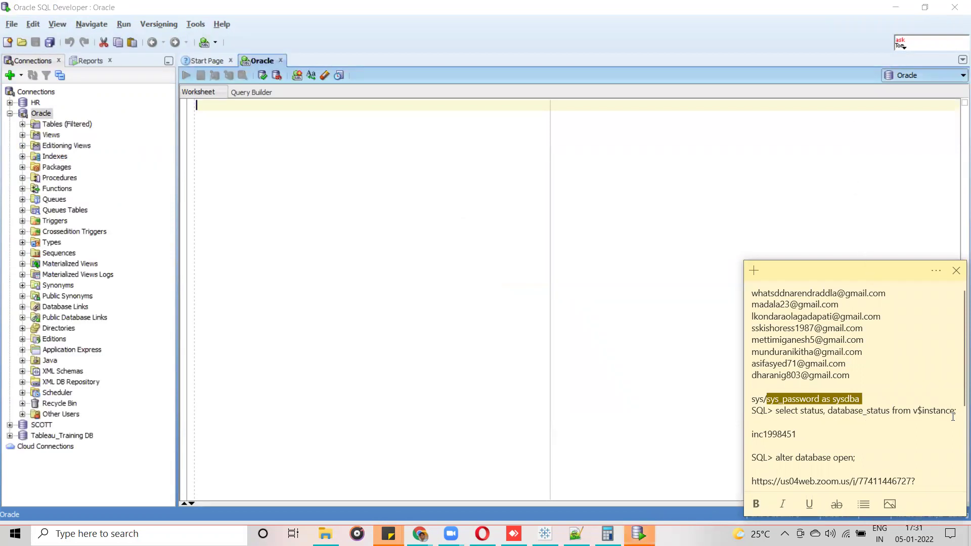
left_click(959, 414)
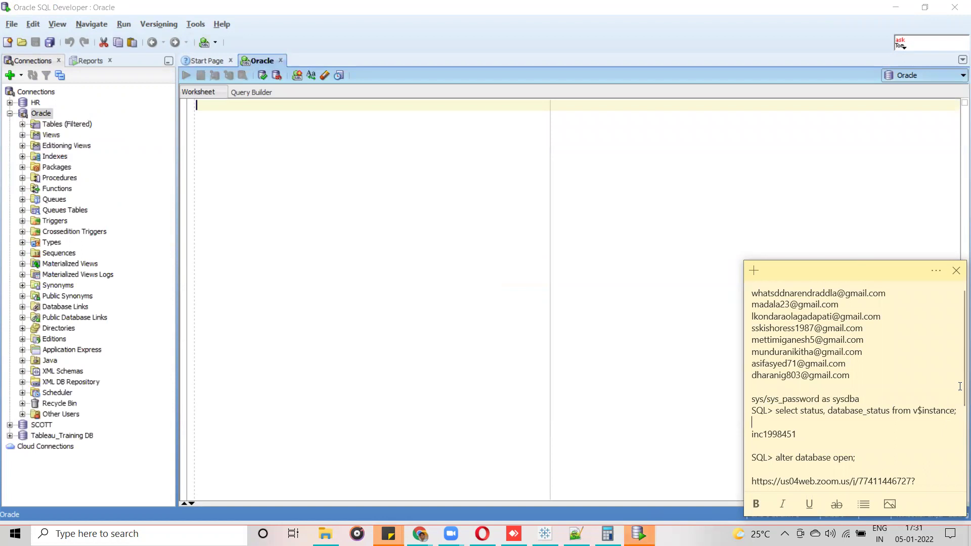
scroll(956, 399, "down", 1)
left_click(955, 393)
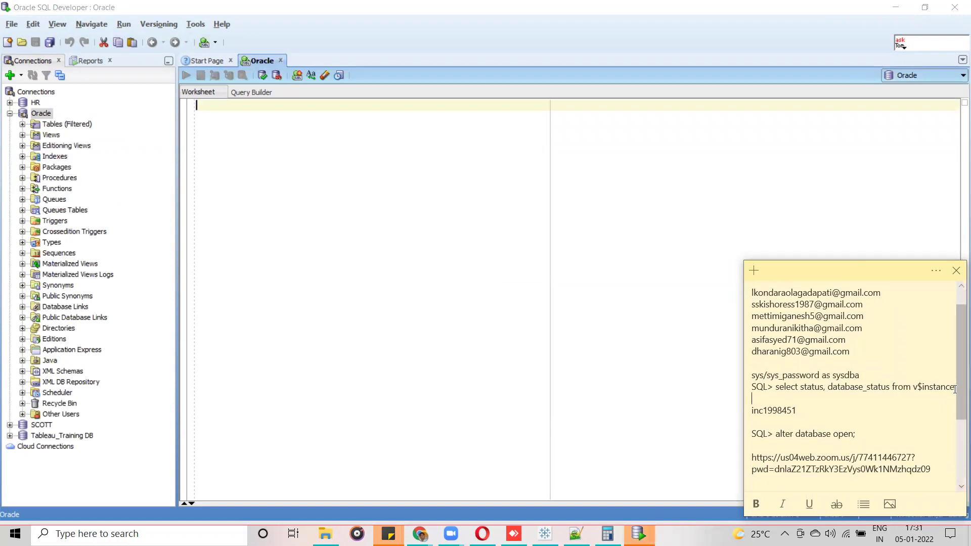
left_click_drag(955, 389, 777, 388)
key("ctrl+c")
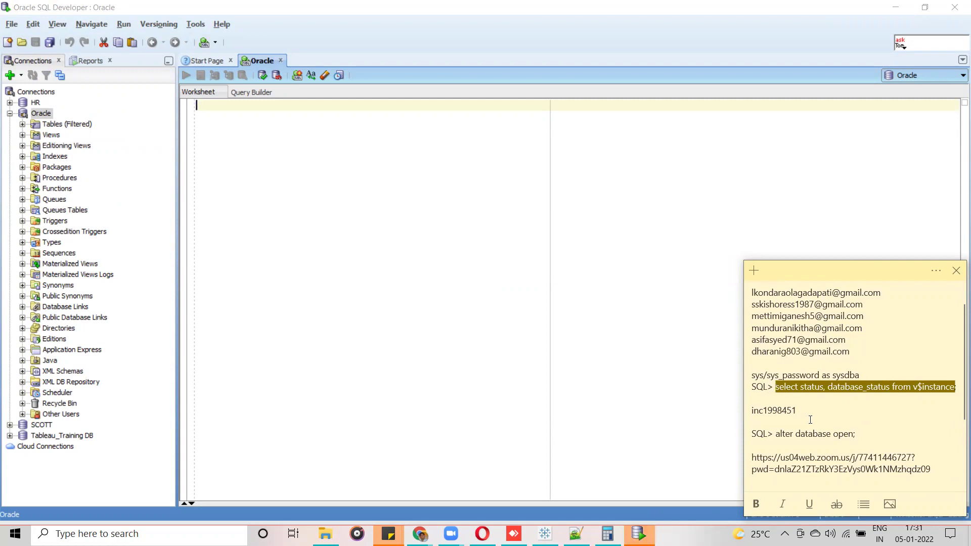
left_click(283, 117)
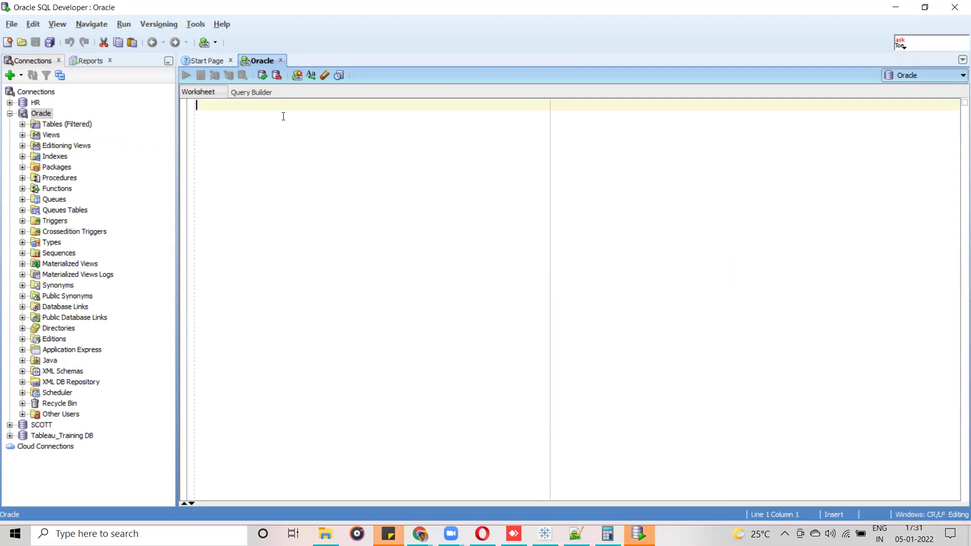
Paste the status query into the worksheet, then add and run 'alter database open'.
key("ctrl+v")
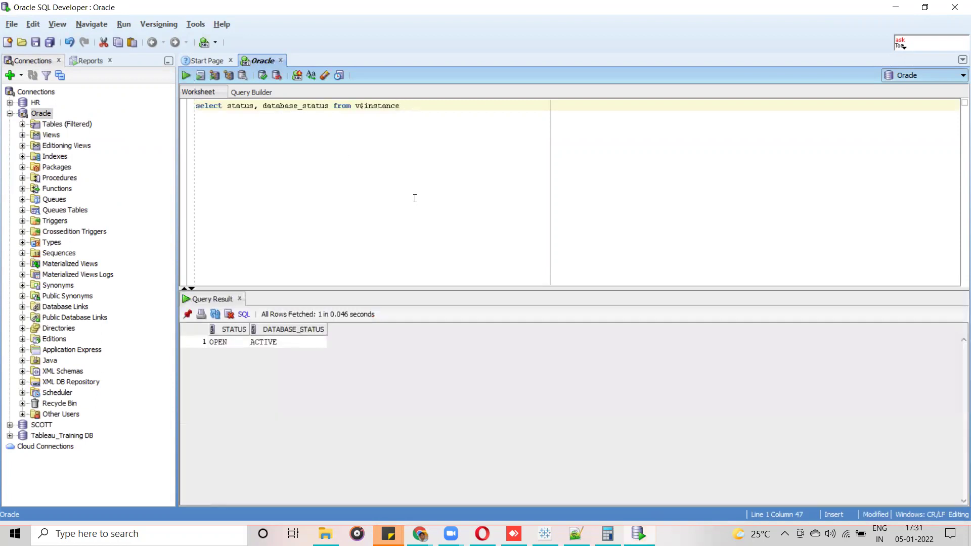
key("alt+Tab")
left_click_drag(859, 434, 778, 434)
key("ctrl+c")
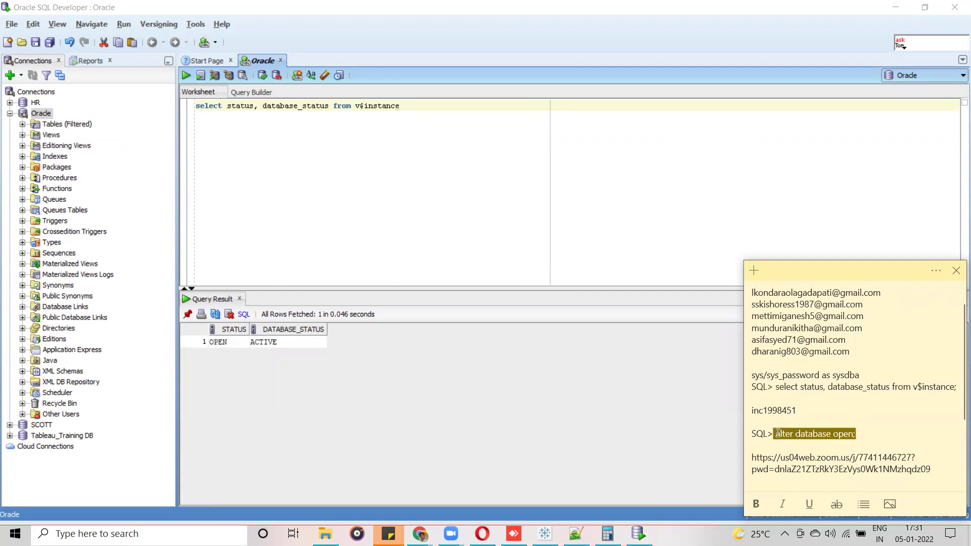
left_click(442, 111)
key("Return")
key("ctrl+v")
left_click_drag(291, 117, 196, 117)
left_click(186, 75)
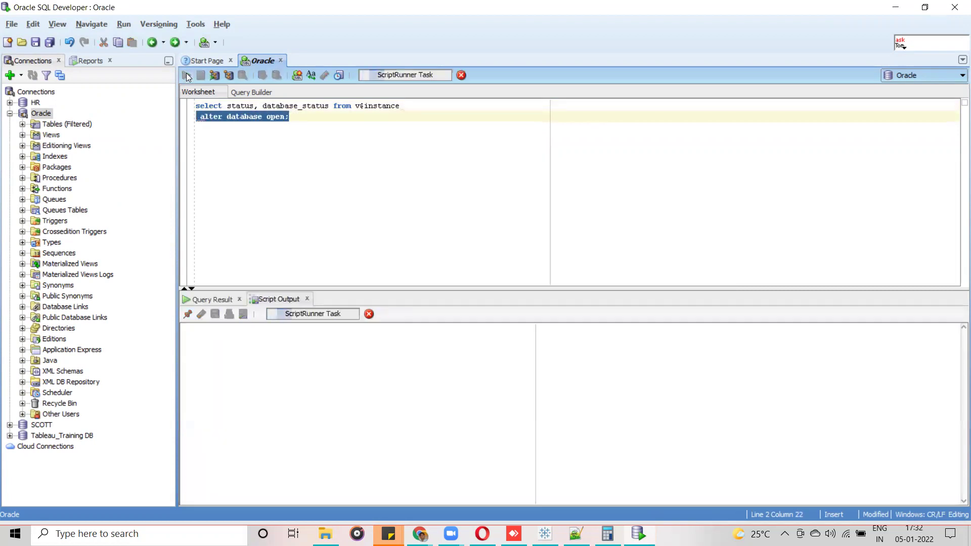
left_click(186, 75)
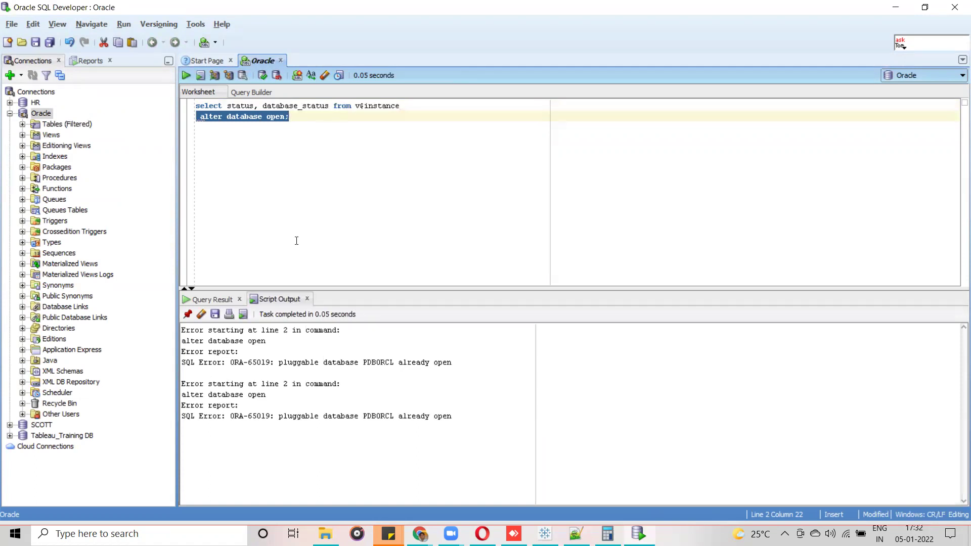
Try connecting to Tableau_Training DB and dismiss the password-expired errors.
left_click(10, 114)
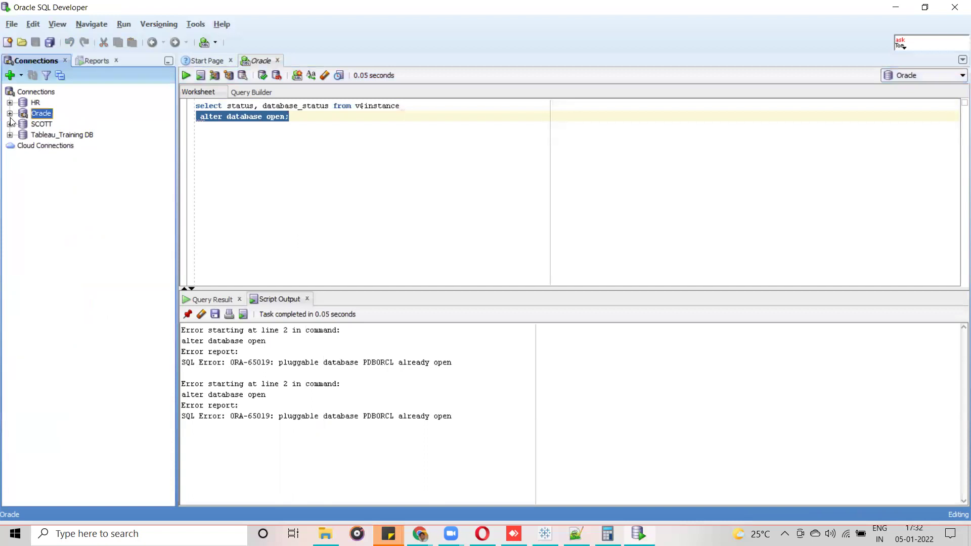
left_click(9, 134)
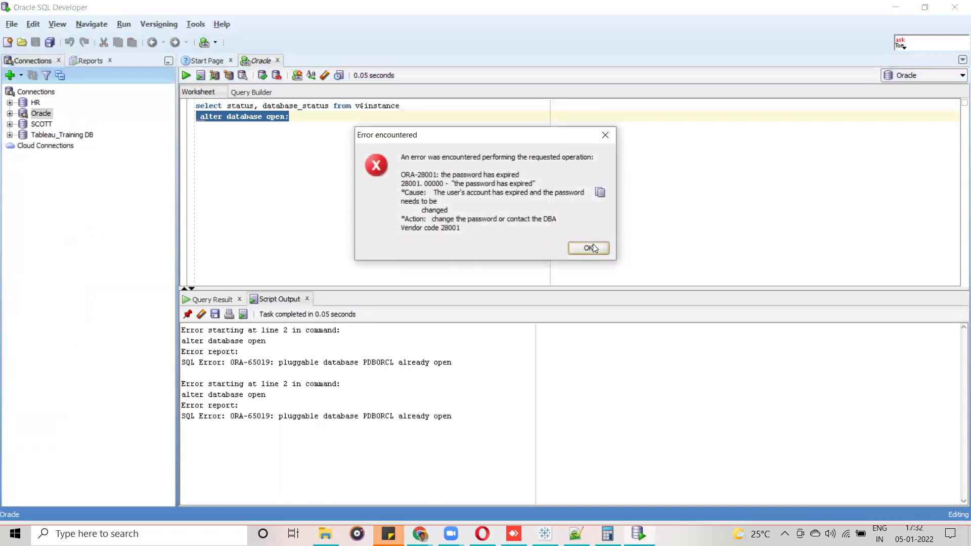
left_click(593, 245)
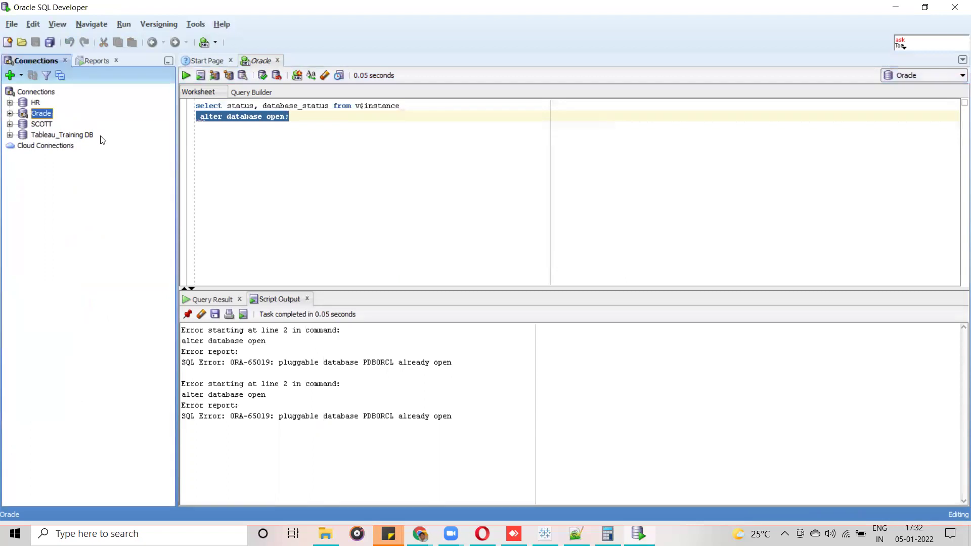
right_click(60, 137)
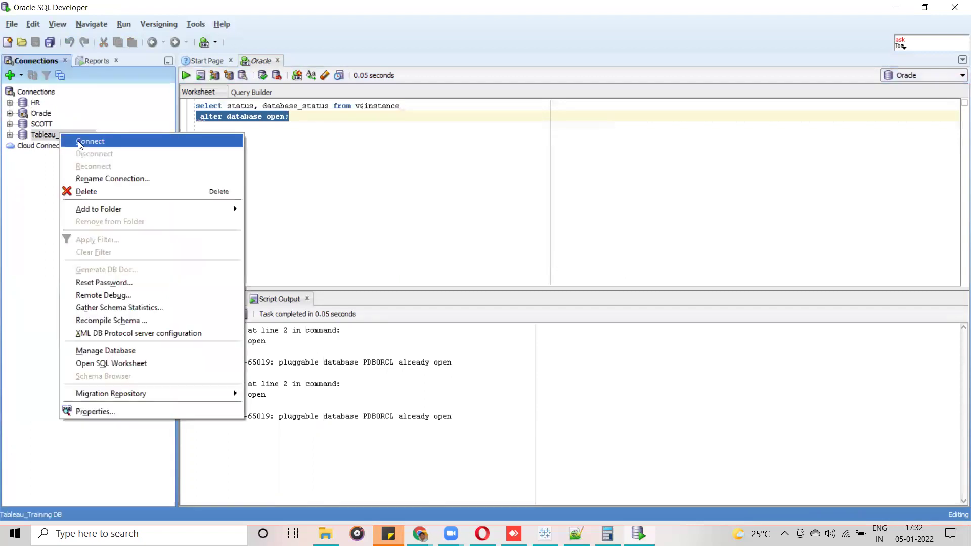
left_click(71, 140)
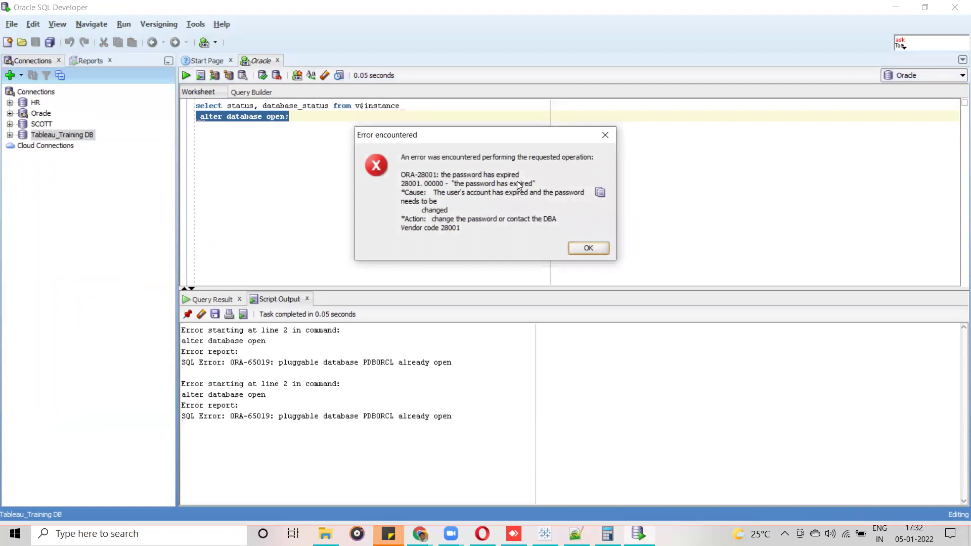
left_click(597, 246)
Type 'alter user Tableau_Training DB' on worksheet line 4.
left_click(311, 113)
key("Return")
key("Return")
type("alter")
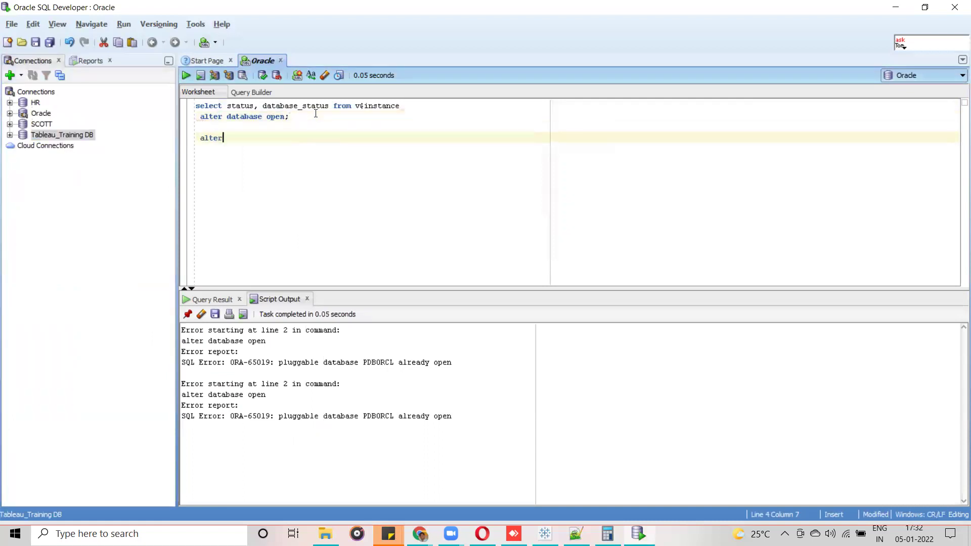
type(" user Tableau_Training DB fo")
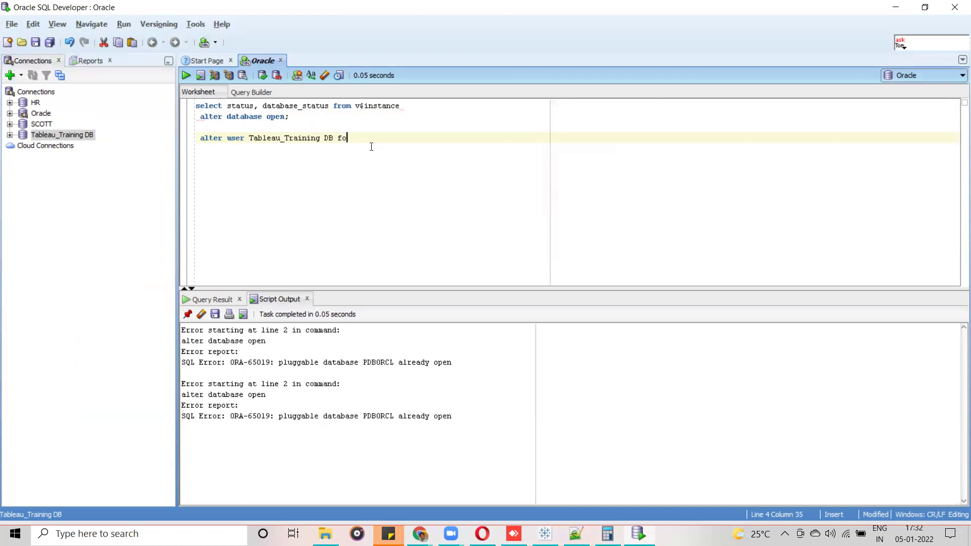
type("llowed")
key("BackSpace")
key("BackSpace")
key("BackSpace")
key("BackSpace")
key("BackSpace")
key("BackSpace")
key("BackSpace")
key("BackSpace")
key("BackSpace")
left_click(420, 534)
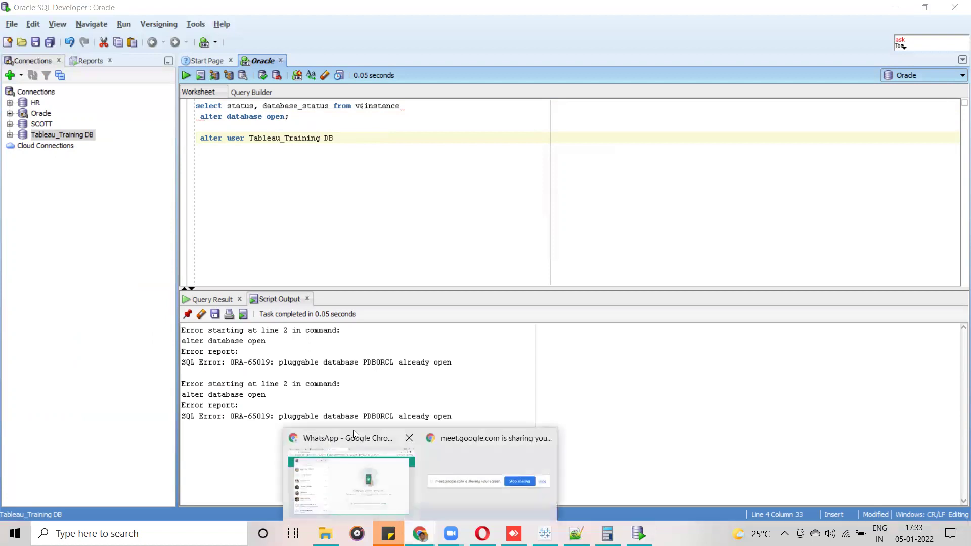
Search 'how to reset the password for oracle user' and open Oracle's reset-password guide.
left_click(347, 468)
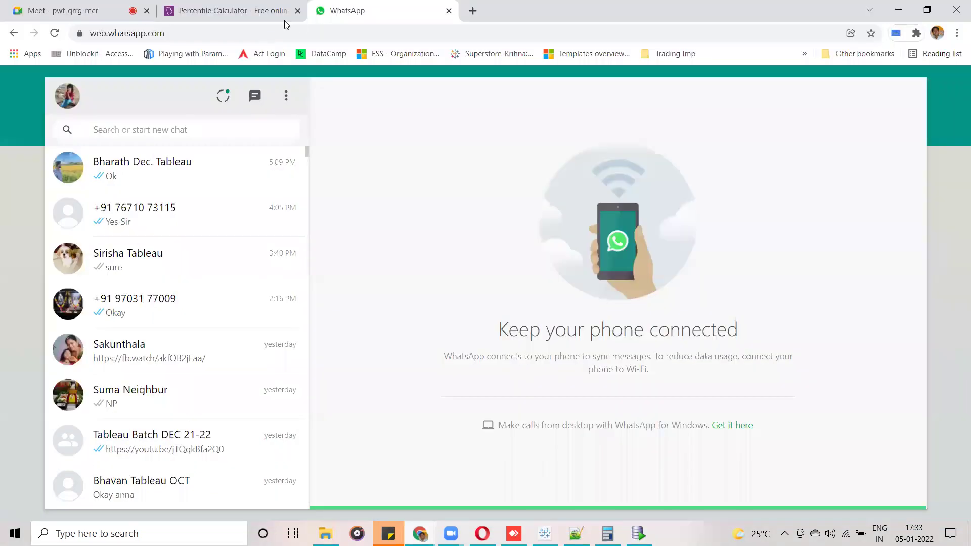
left_click(306, 36)
type("how to ")
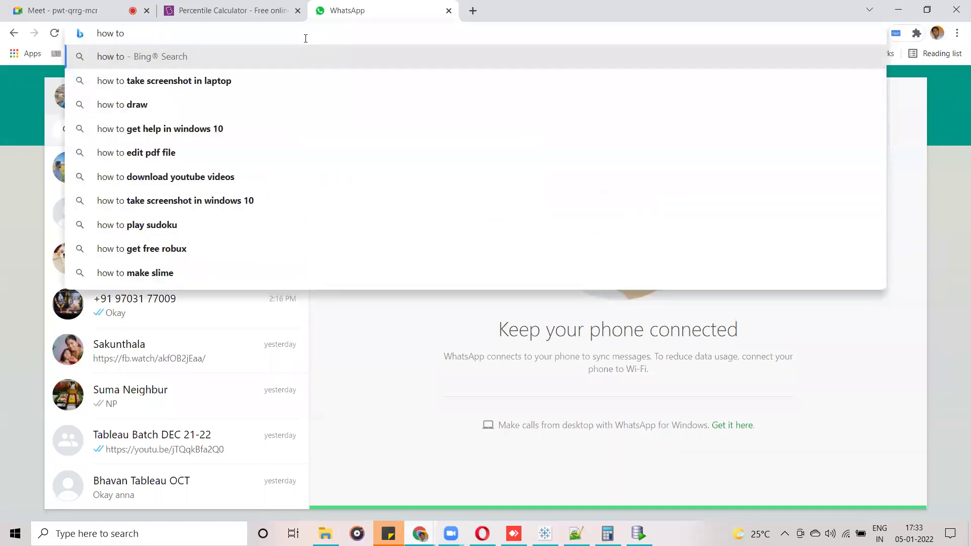
type("restet the ")
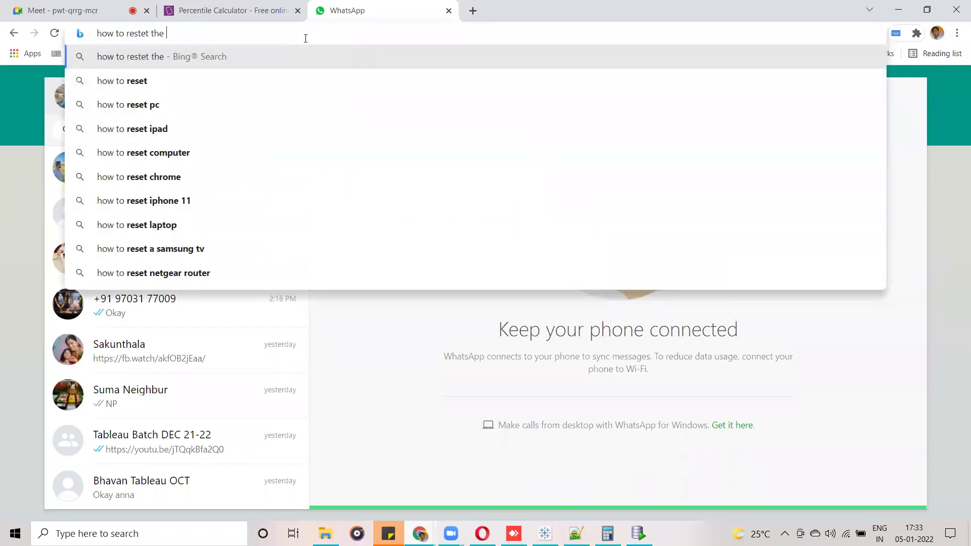
type("password for ")
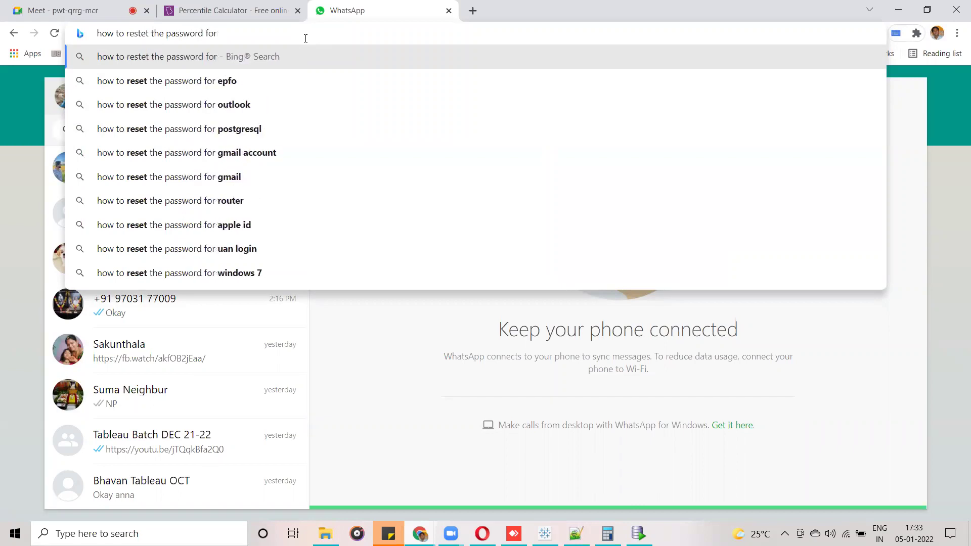
type("oracle user")
key("Return")
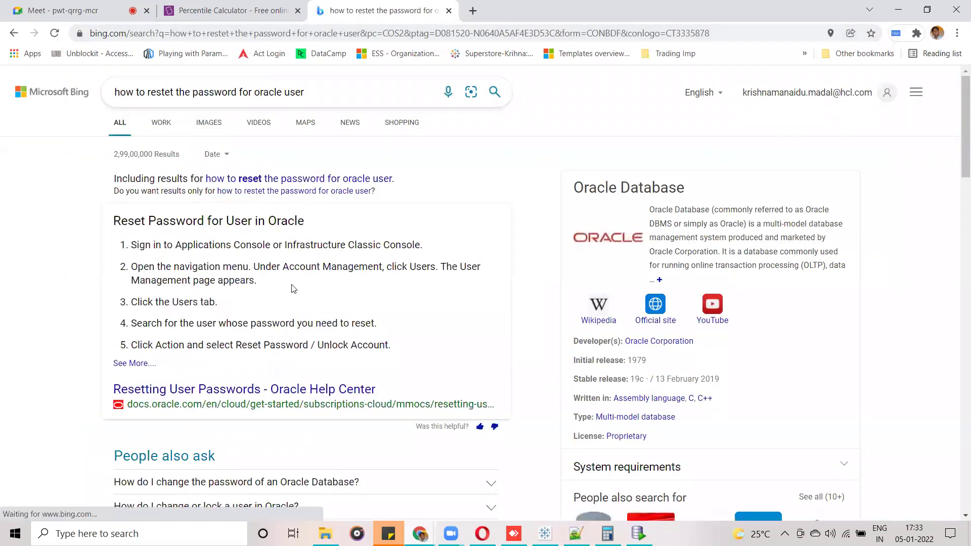
scroll(957, 150, "down", 4)
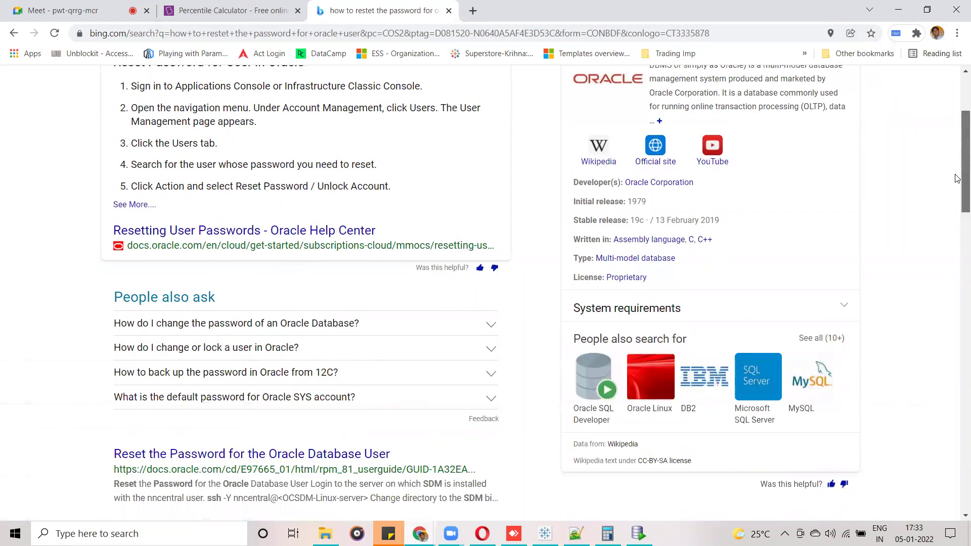
scroll(957, 206, "down", 3)
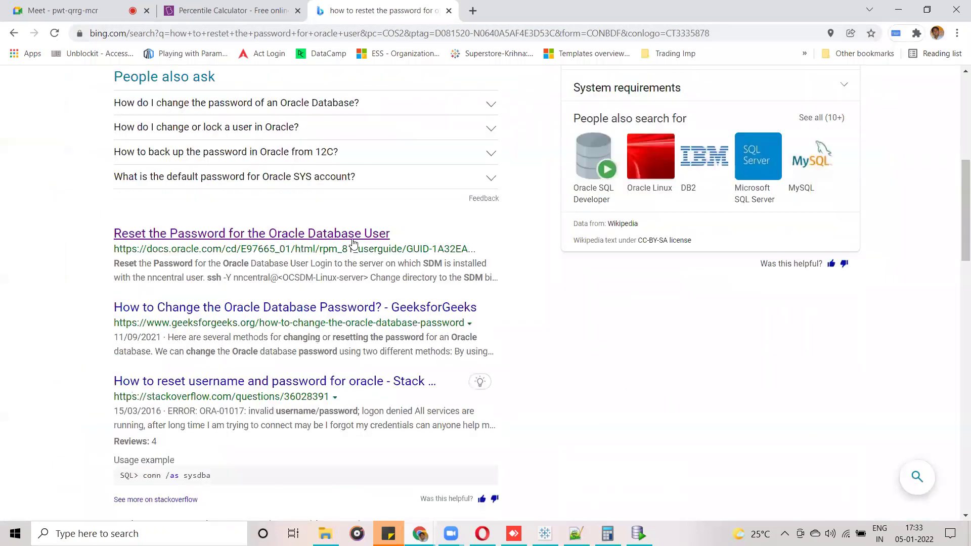
left_click(350, 235)
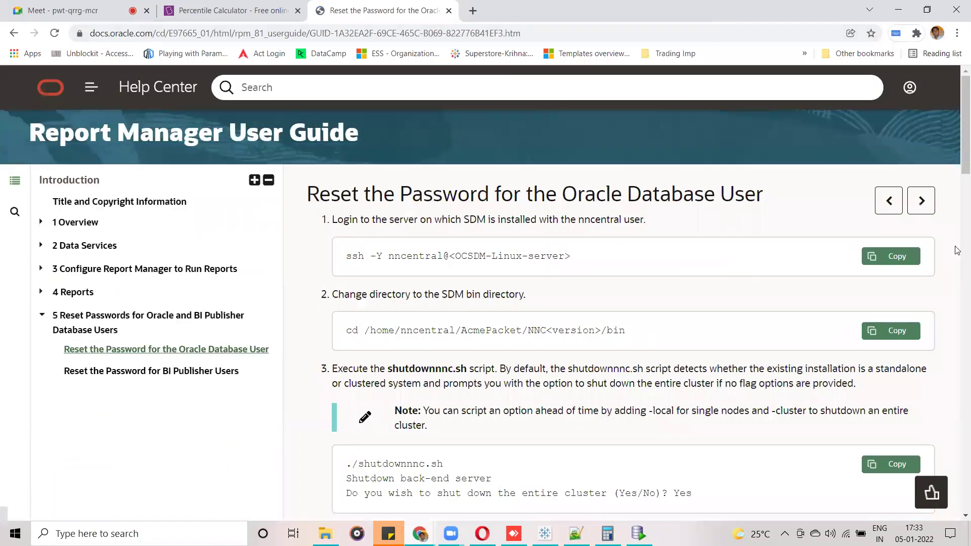
Copy 'identified by' from the guide's step 9 into the alter user statement after the user name.
scroll(957, 183, "down", 3)
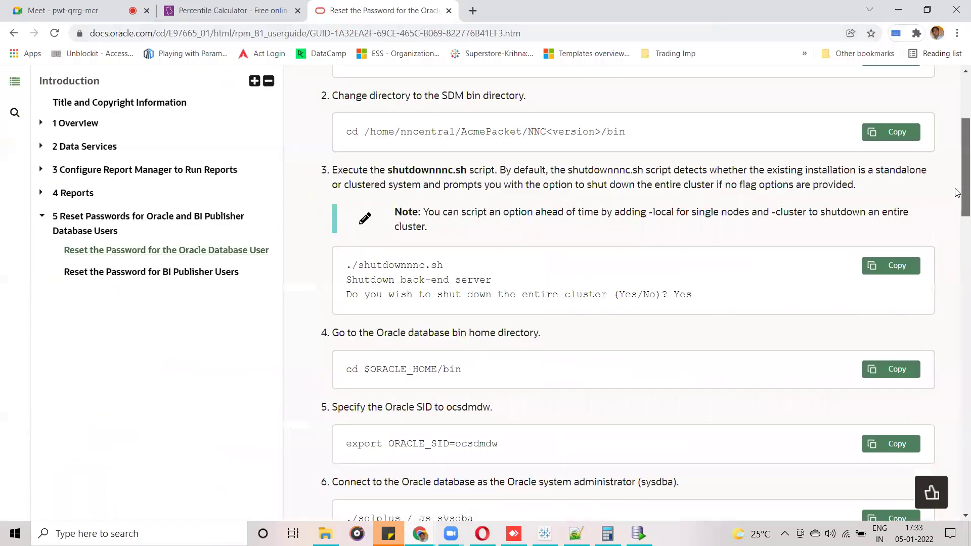
scroll(957, 192, "down", 5)
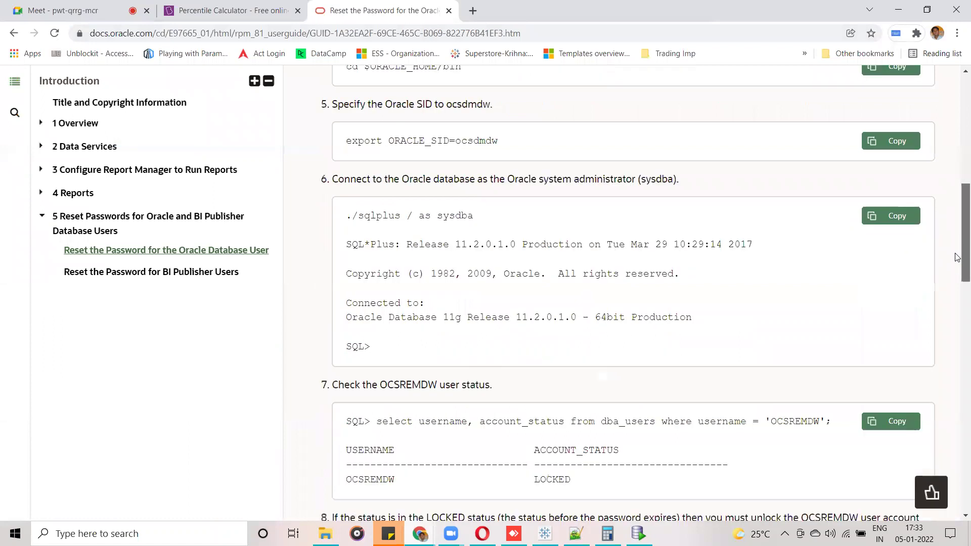
scroll(957, 258, "down", 2)
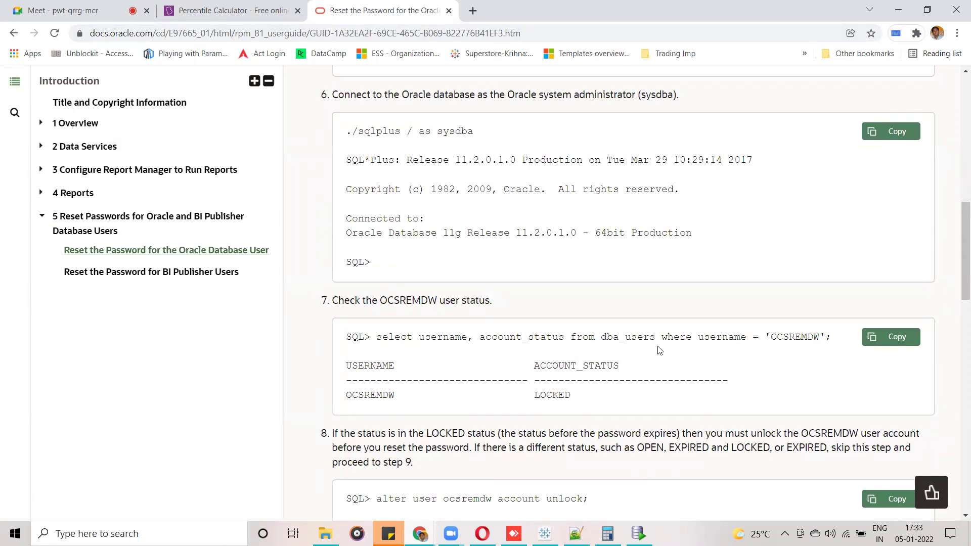
left_click_drag(957, 257, 957, 292)
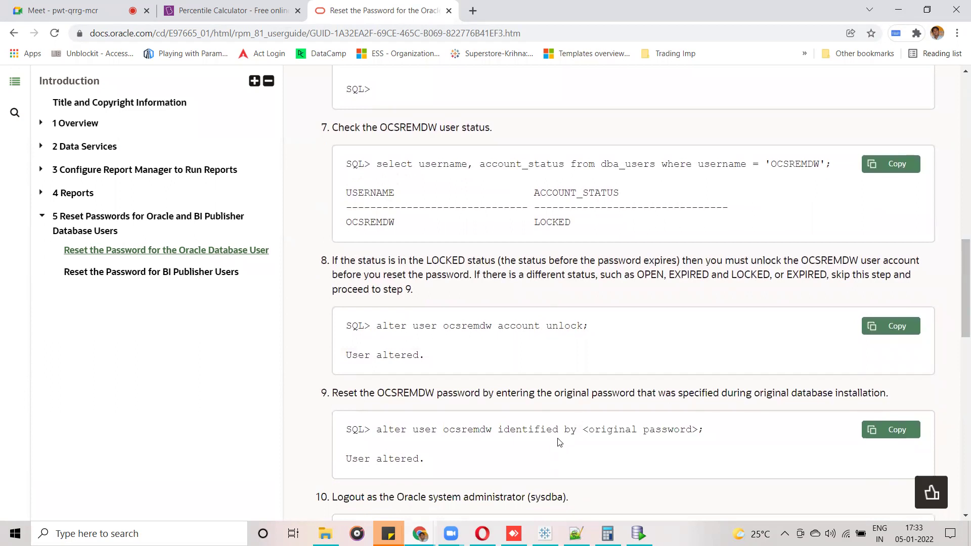
left_click_drag(496, 429, 576, 432)
key("ctrl+c")
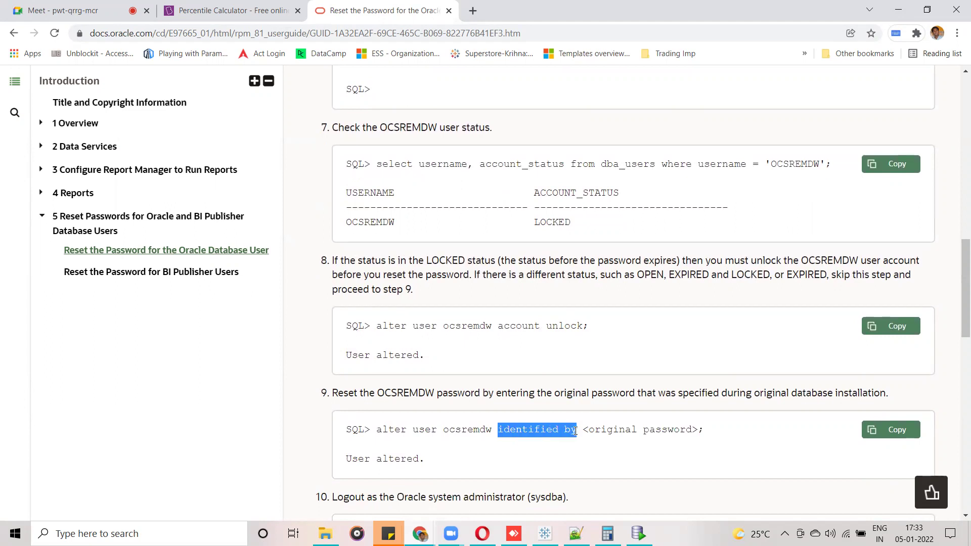
key("alt+Tab")
key("ctrl+v")
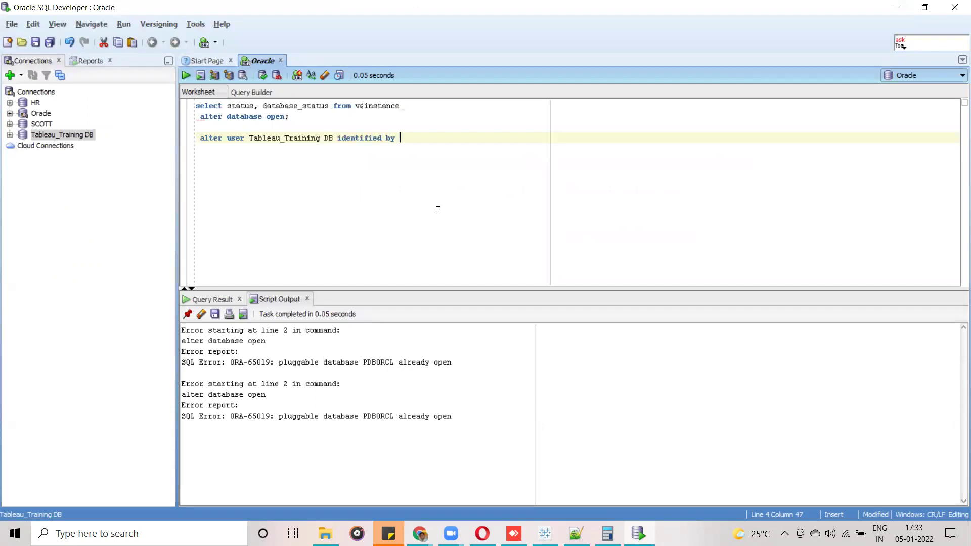
Append a new password to the alter user statement and run it, getting ORA-00922.
type("Tableau")
left_click_drag(438, 138, 197, 137)
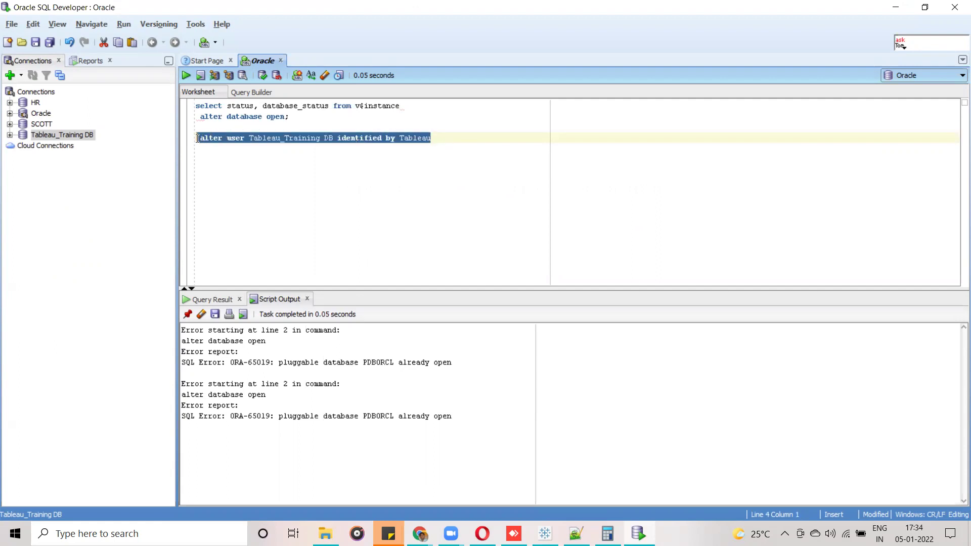
left_click(189, 78)
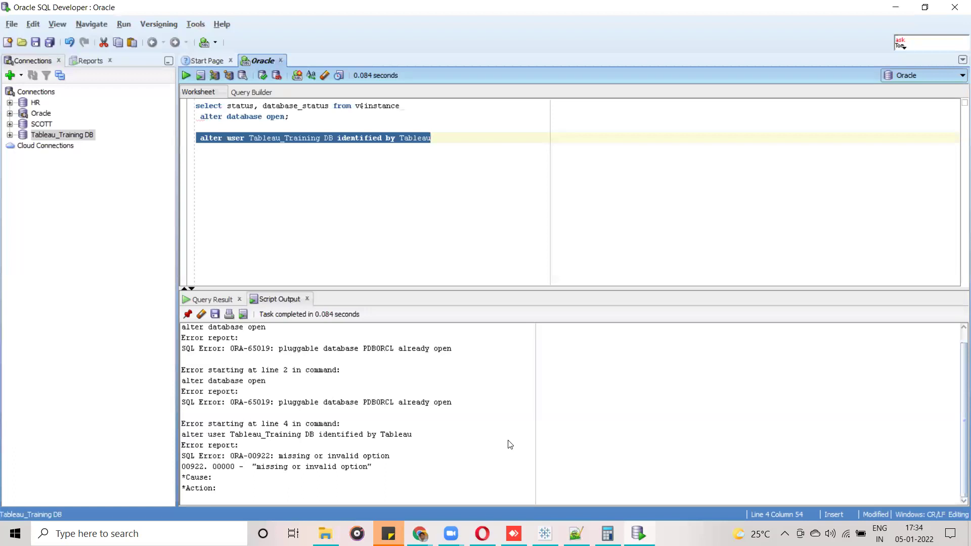
key("alt+Tab")
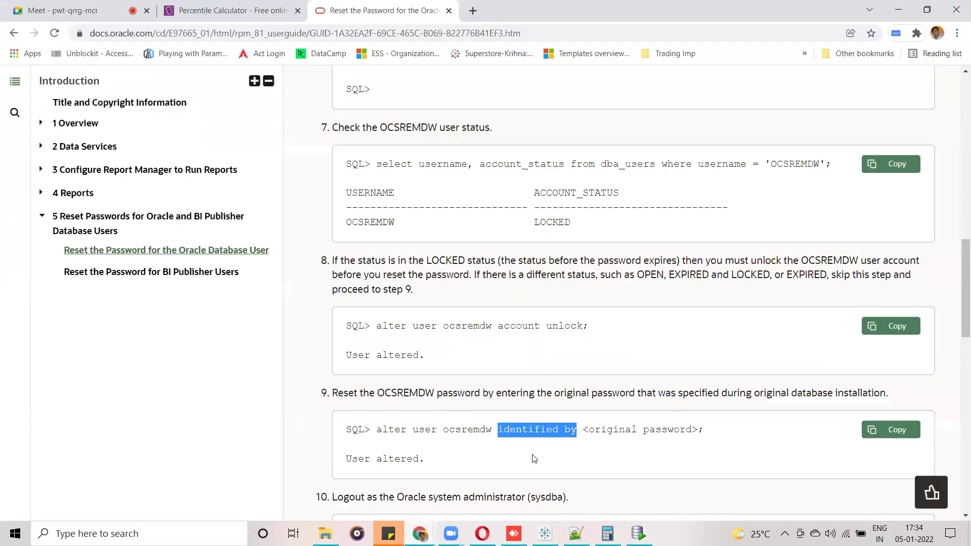
Select the full step 9 'alter user … identified by' command in the guide.
left_click(459, 450)
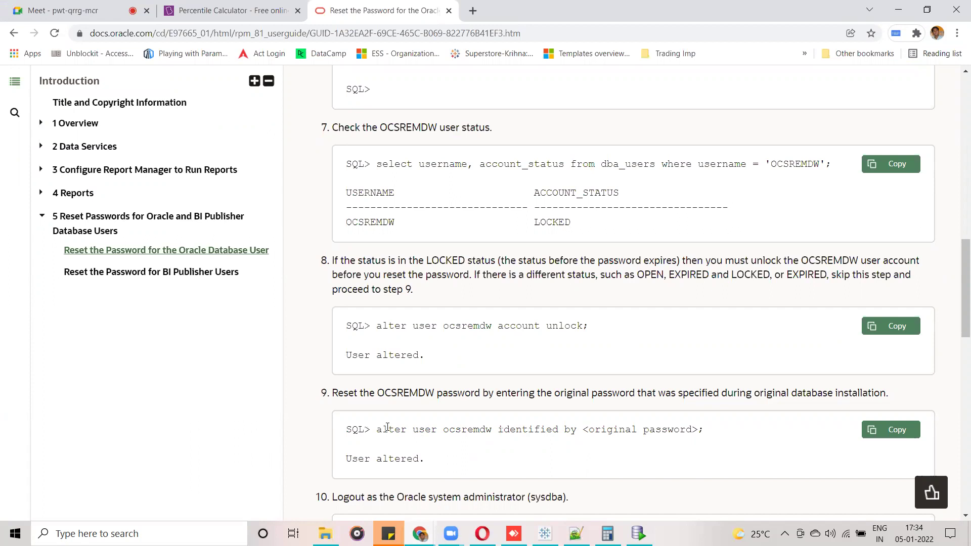
left_click_drag(378, 429, 700, 430)
key("ctrl+c")
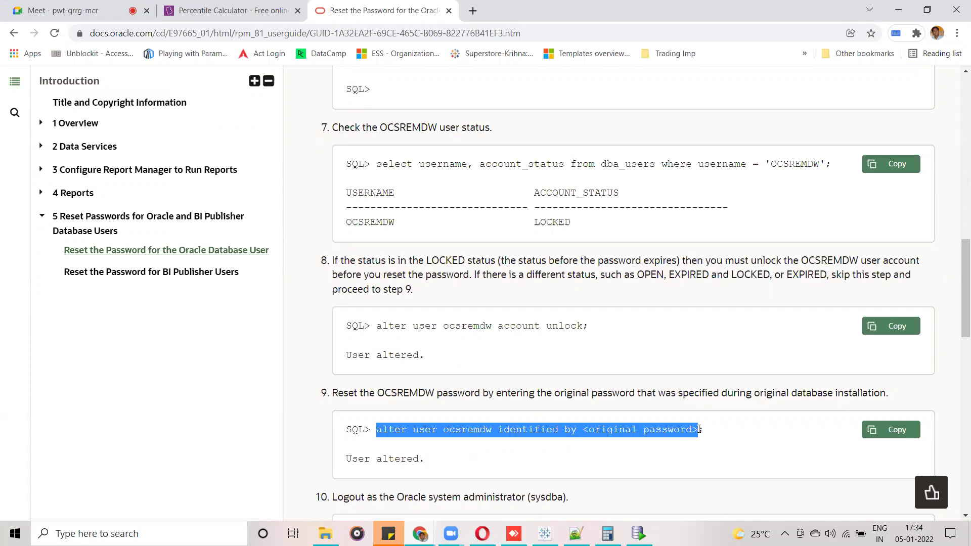
key("alt+Tab")
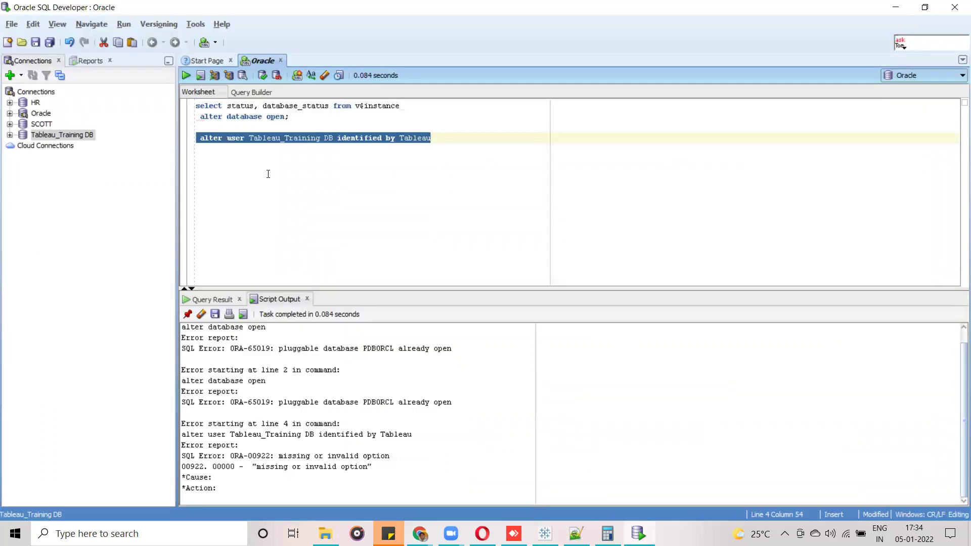
Paste the step 9 command over line 4, then connect to Tableau_Training DB, hitting ORA-28001.
key("ctrl+v")
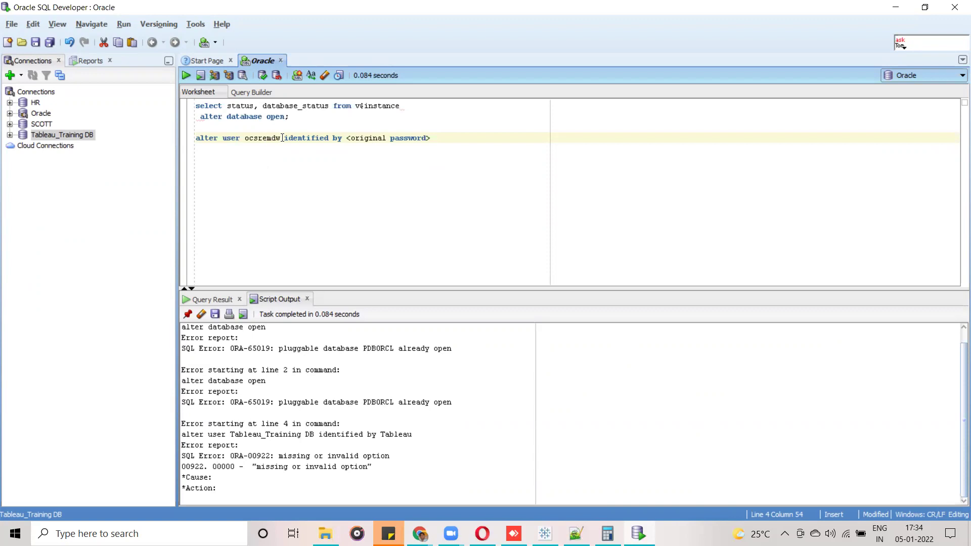
right_click(77, 135)
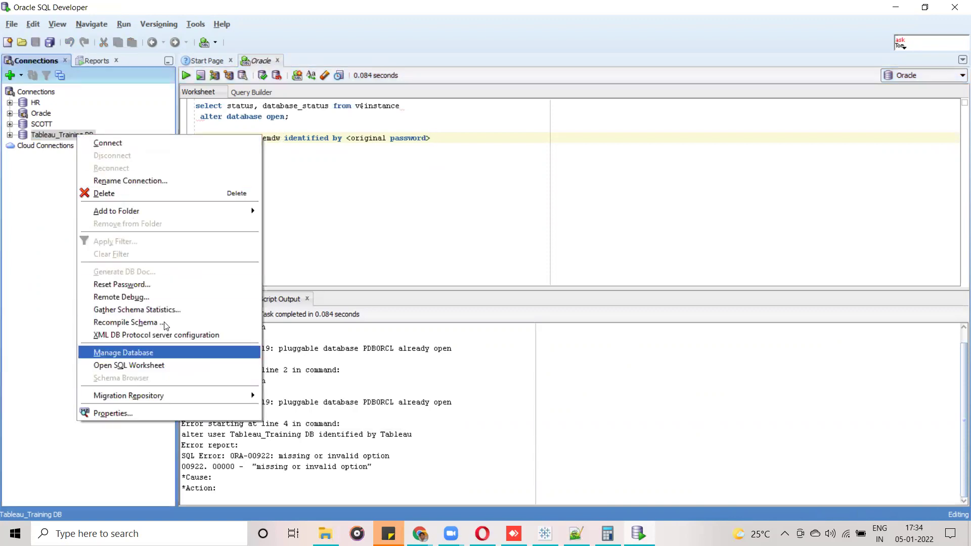
left_click(150, 180)
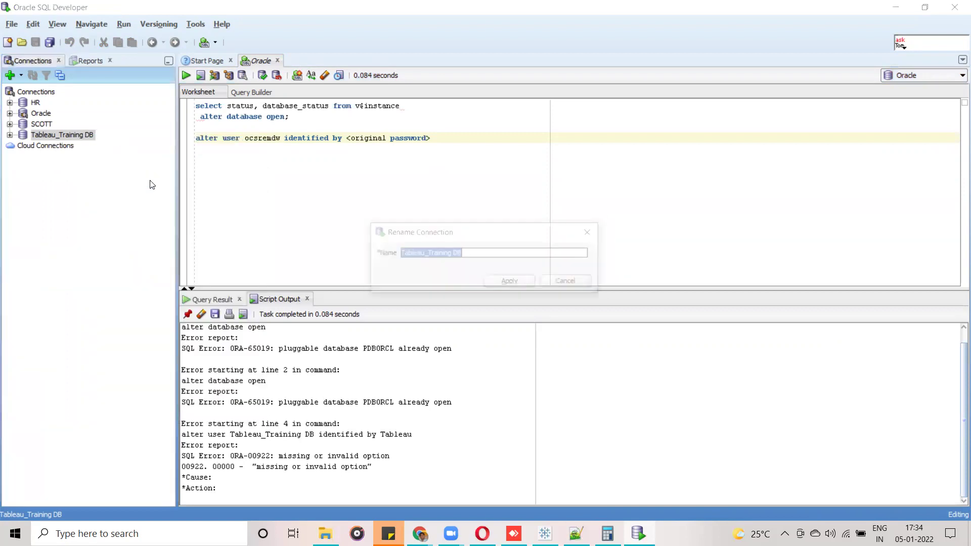
left_click(473, 257)
left_click_drag(473, 256, 391, 255)
key("ctrl+c")
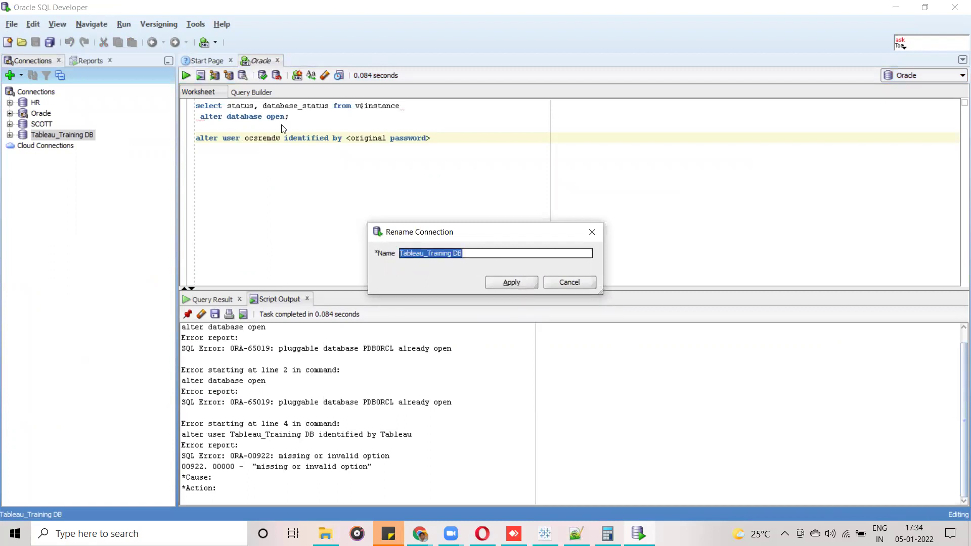
left_click(570, 282)
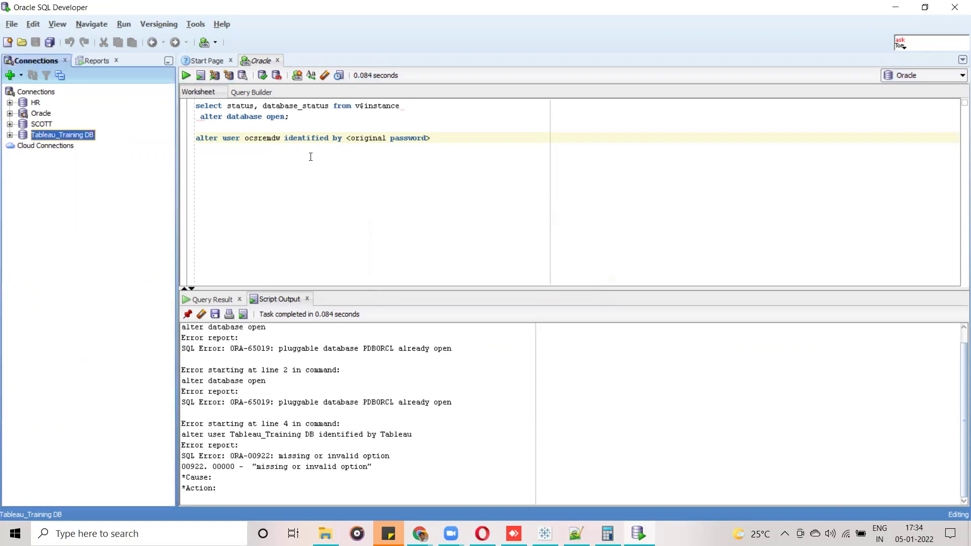
right_click(81, 138)
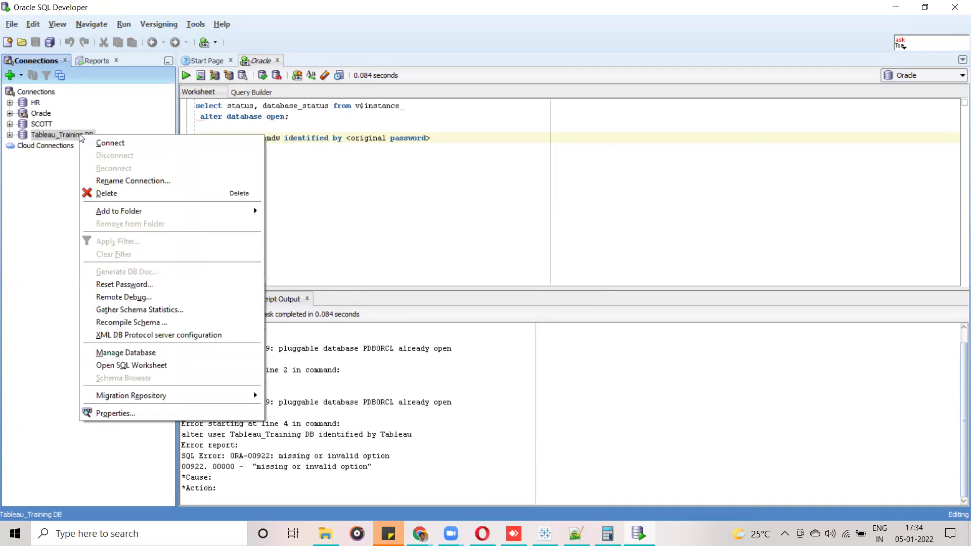
left_click(99, 143)
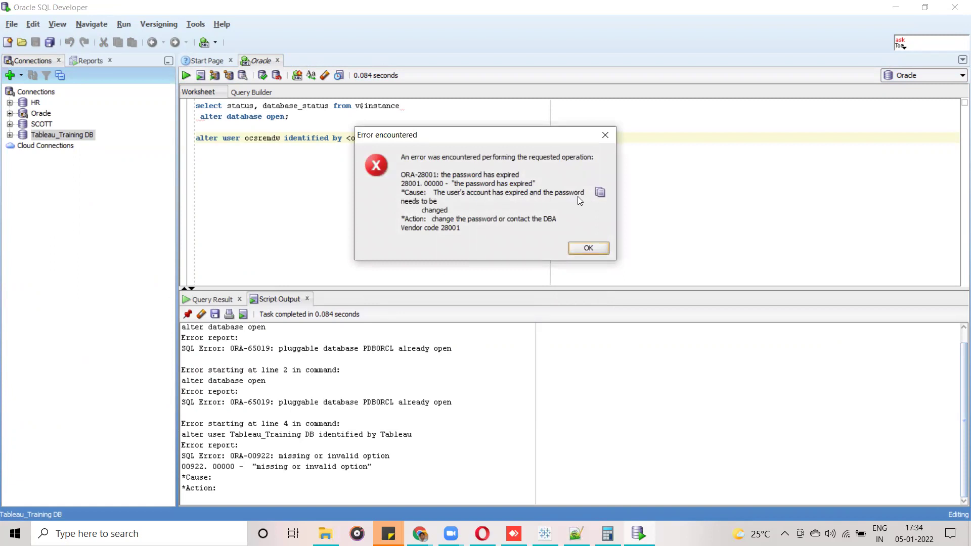
Replace the guide's sample user with Tableau_Training DB on line 4 and run the statement.
left_click(605, 135)
double_click(263, 139)
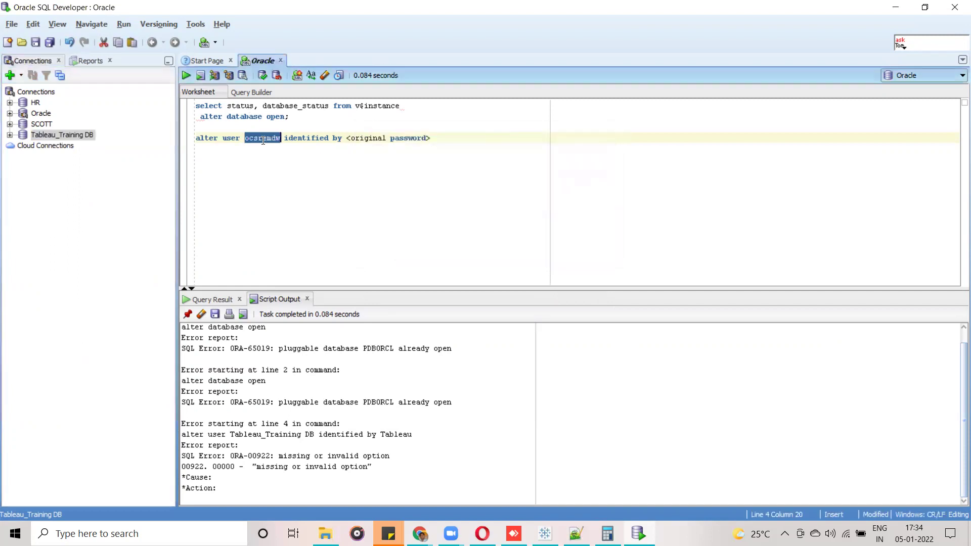
key("ctrl+v")
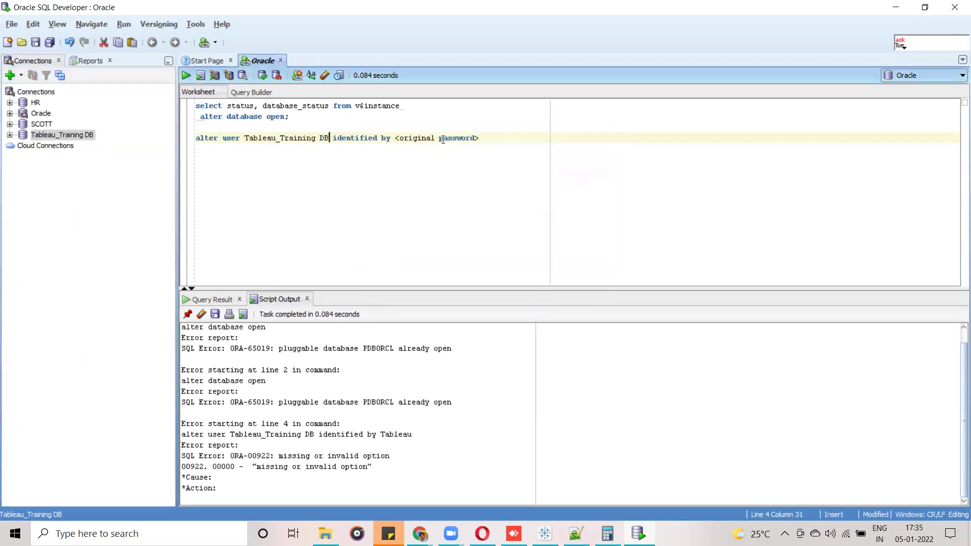
left_click_drag(475, 138, 397, 138)
left_click(492, 130)
triple_click(219, 147)
left_click(186, 75)
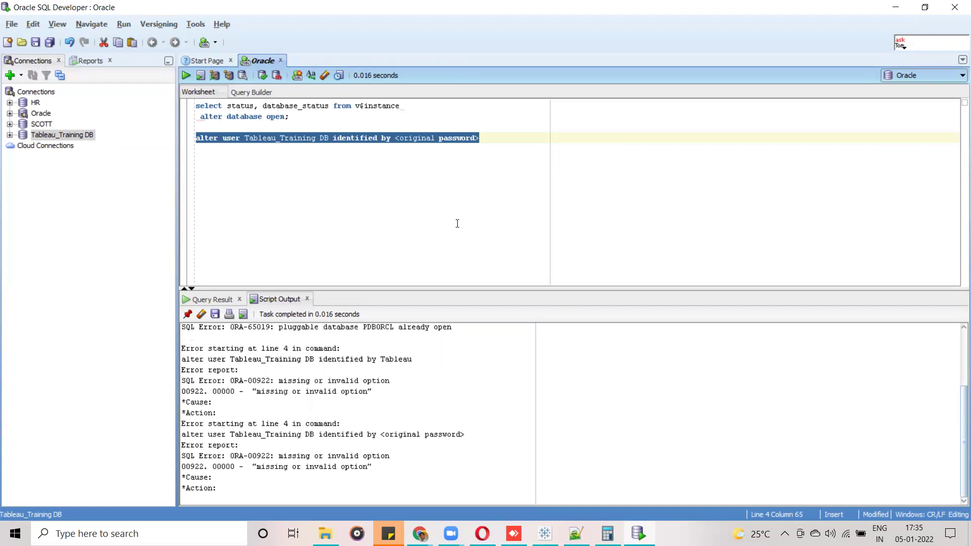
Replace the password placeholder with a new password, rerun the statement, then start connecting to SCOTT.
left_click(453, 175)
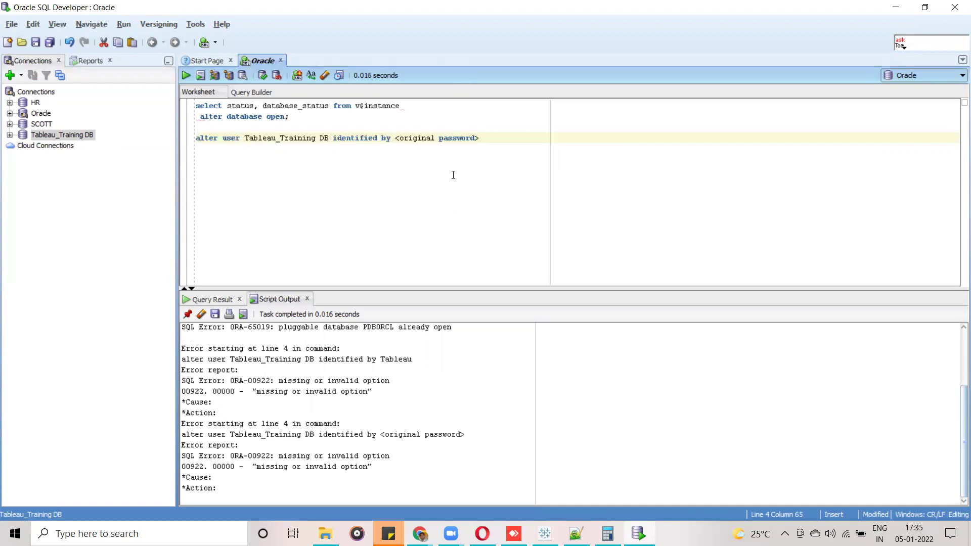
left_click_drag(480, 138, 396, 137)
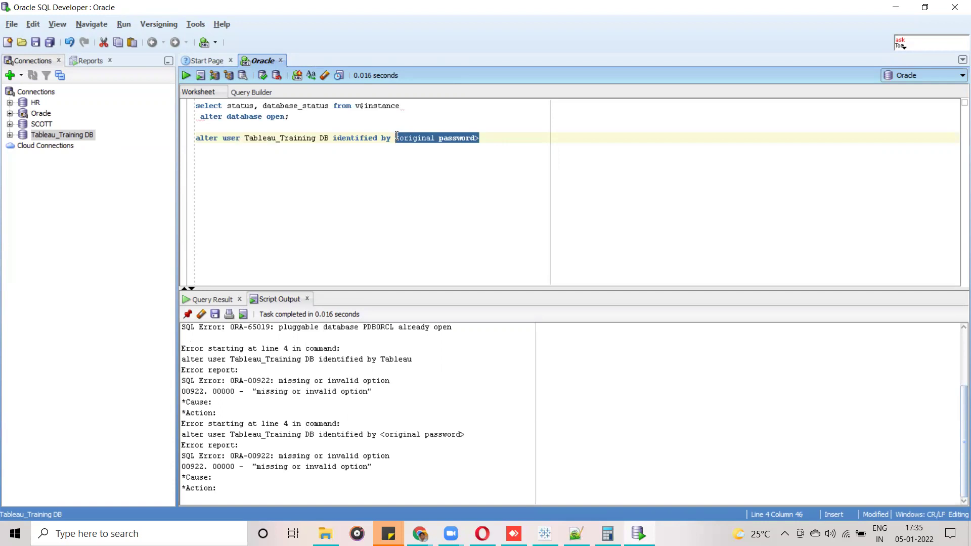
type("tableau")
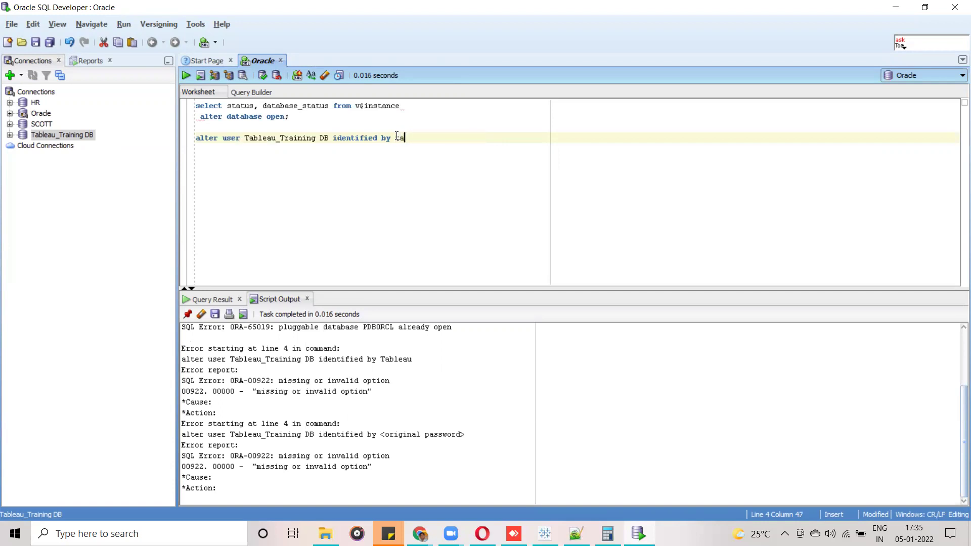
left_click_drag(429, 139, 191, 143)
left_click(183, 74)
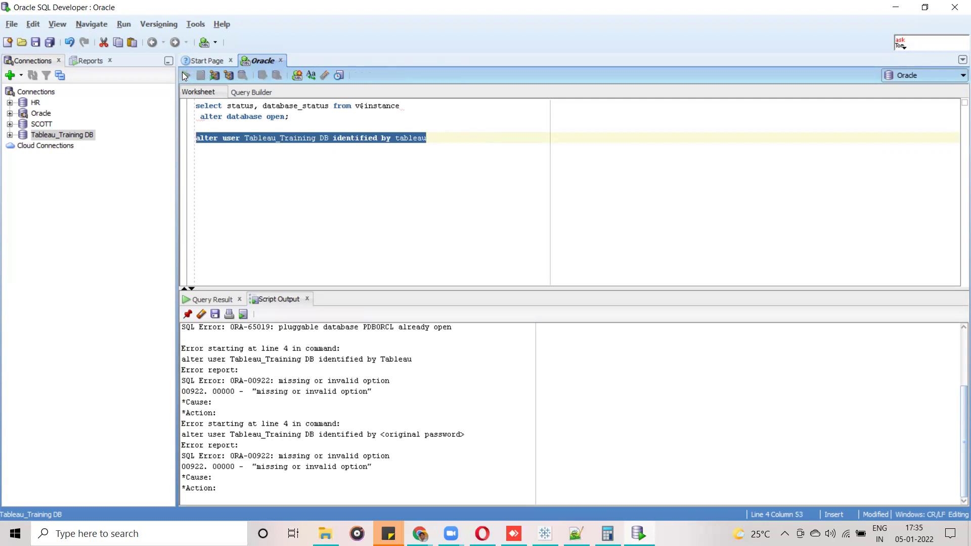
left_click(426, 216)
left_click(10, 124)
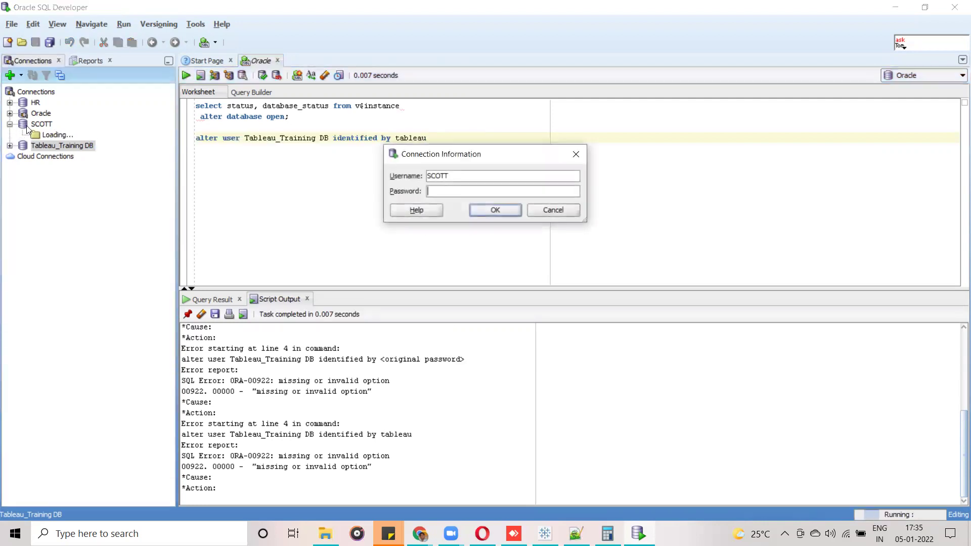
Sign in to SCOTT with its password and check the Tableau_Training DB connection's username in Properties.
type("tableau")
key("Return")
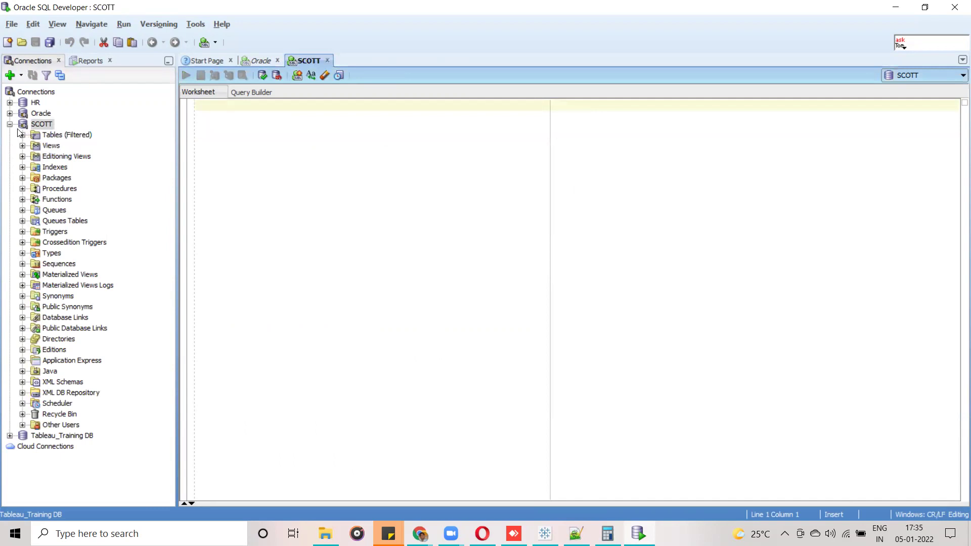
right_click(46, 439)
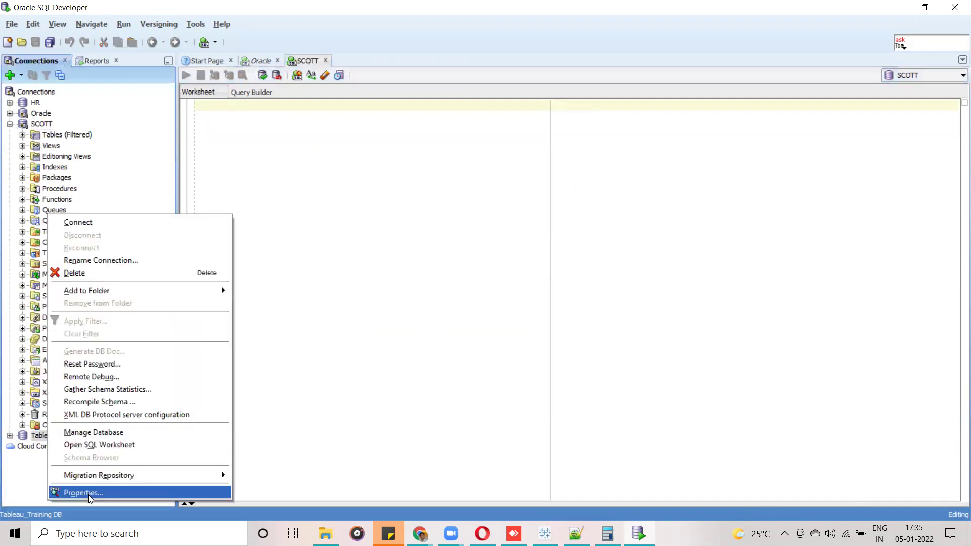
left_click(88, 494)
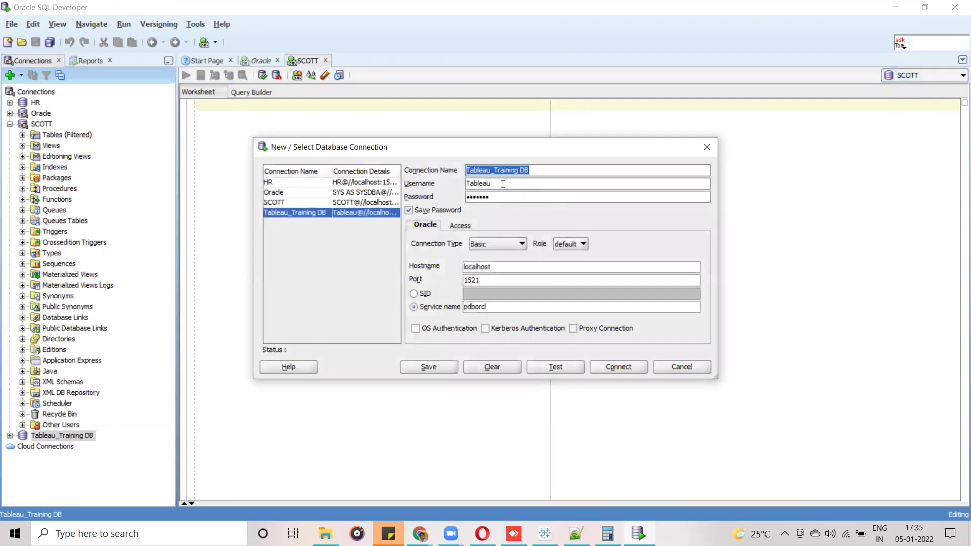
double_click(473, 183)
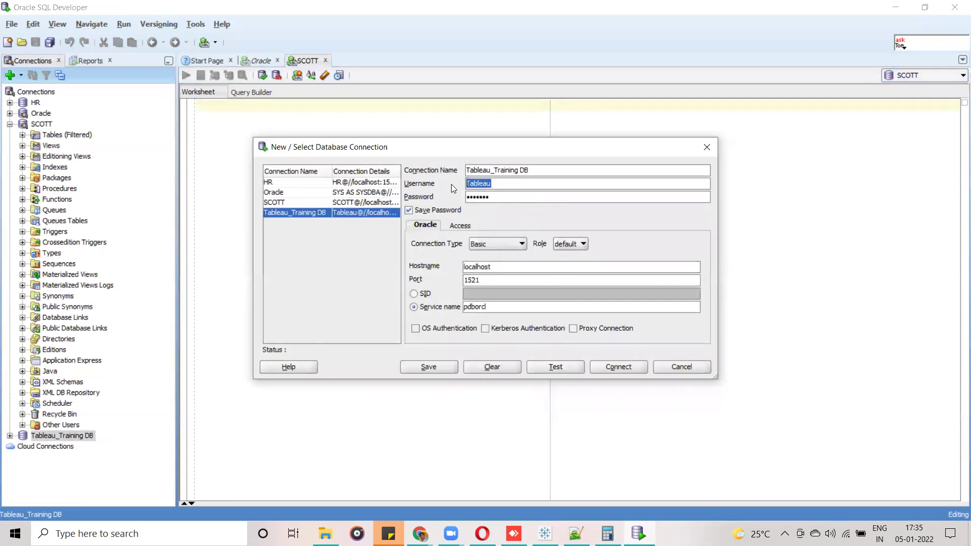
left_click(707, 147)
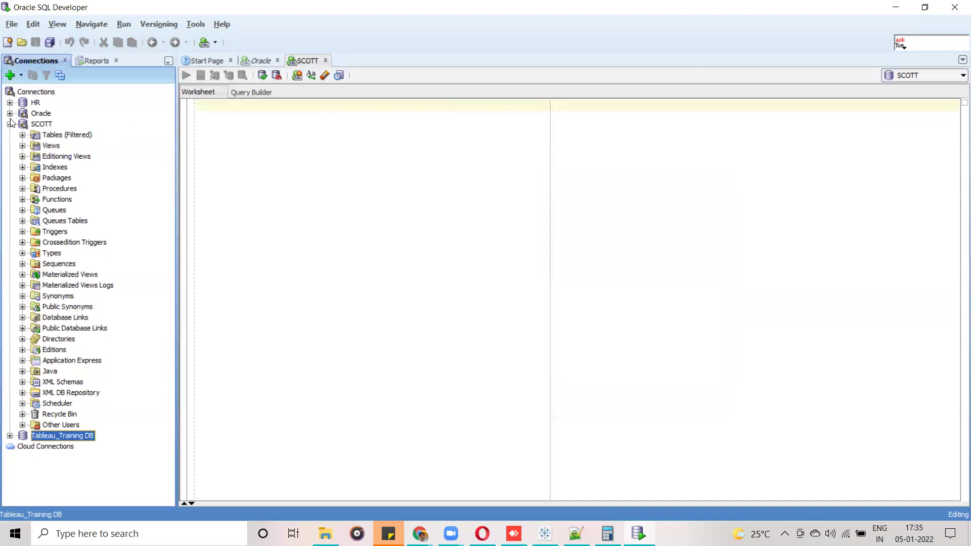
Trim '_Training DB' from line 4 so the alter user statement names Tableau, then run it.
right_click(33, 116)
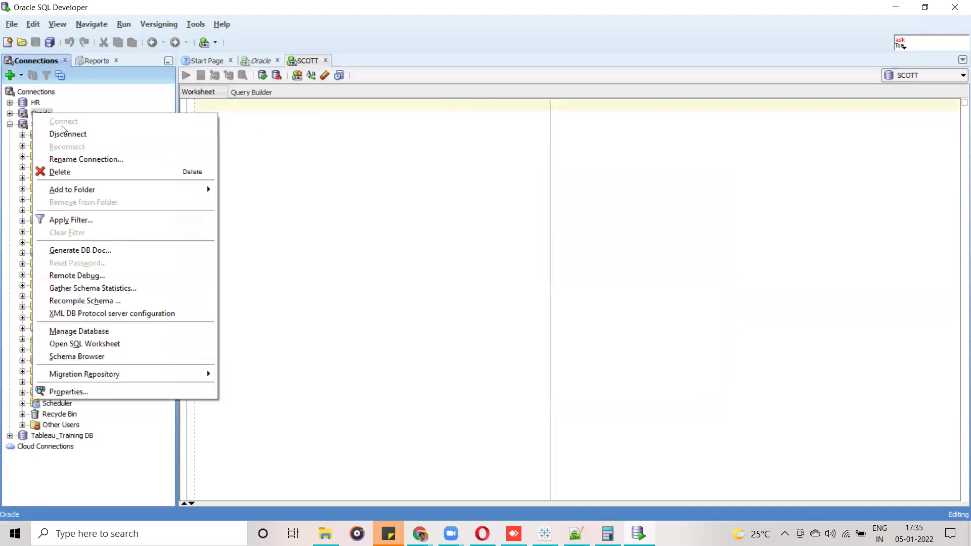
left_click(290, 147)
left_click(254, 61)
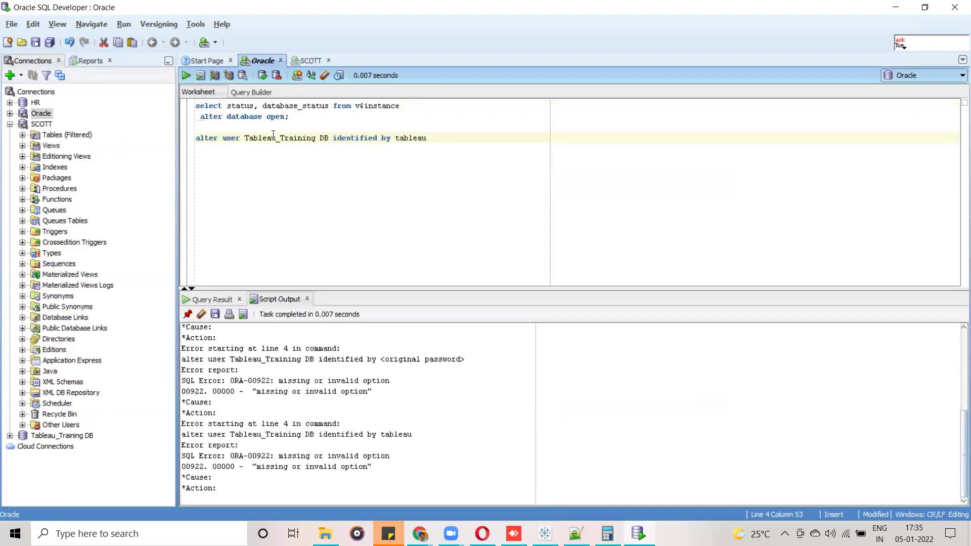
left_click_drag(329, 139, 276, 138)
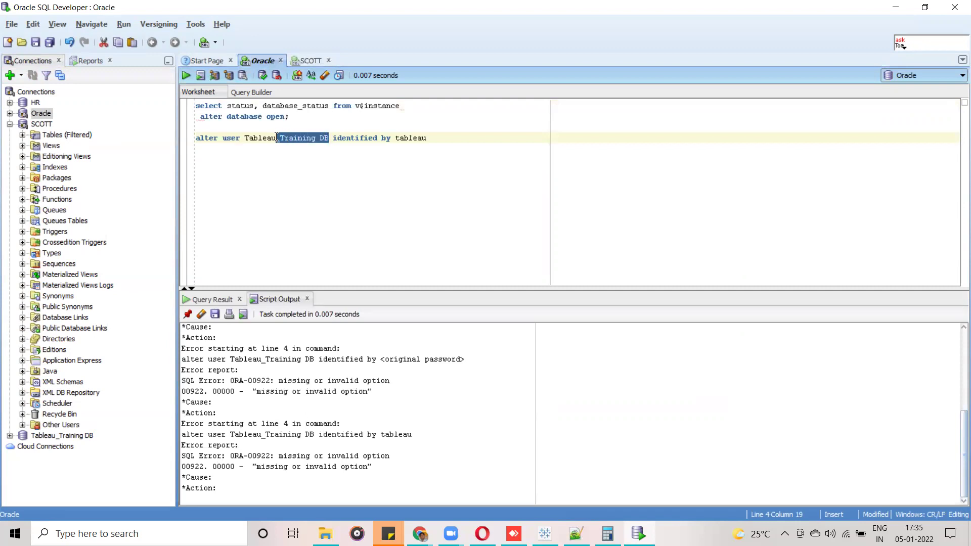
key("Delete")
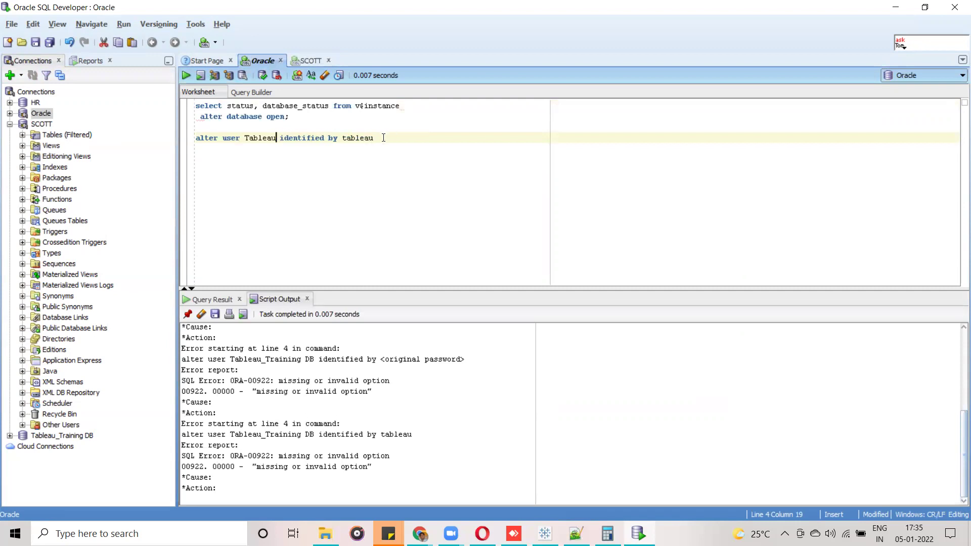
left_click_drag(383, 138, 194, 138)
left_click(184, 74)
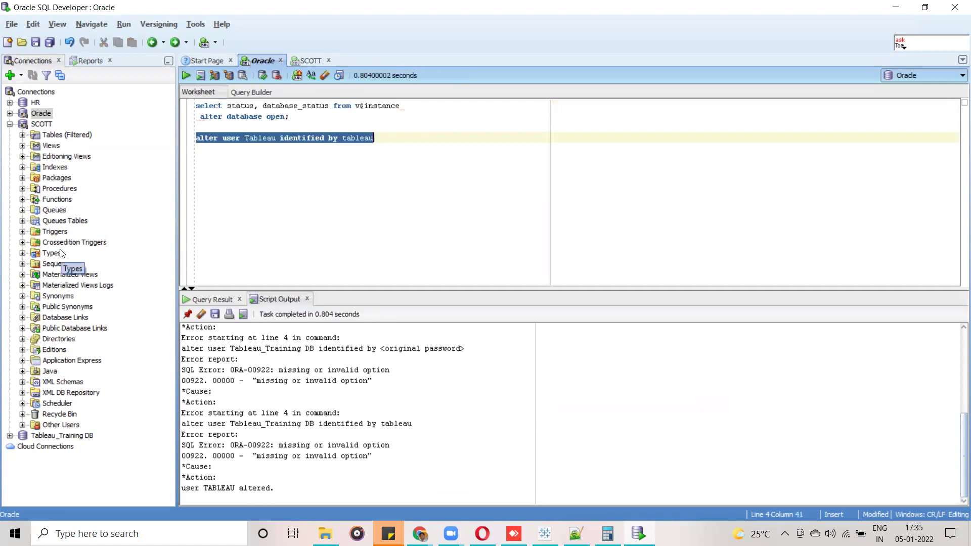
left_click(10, 124)
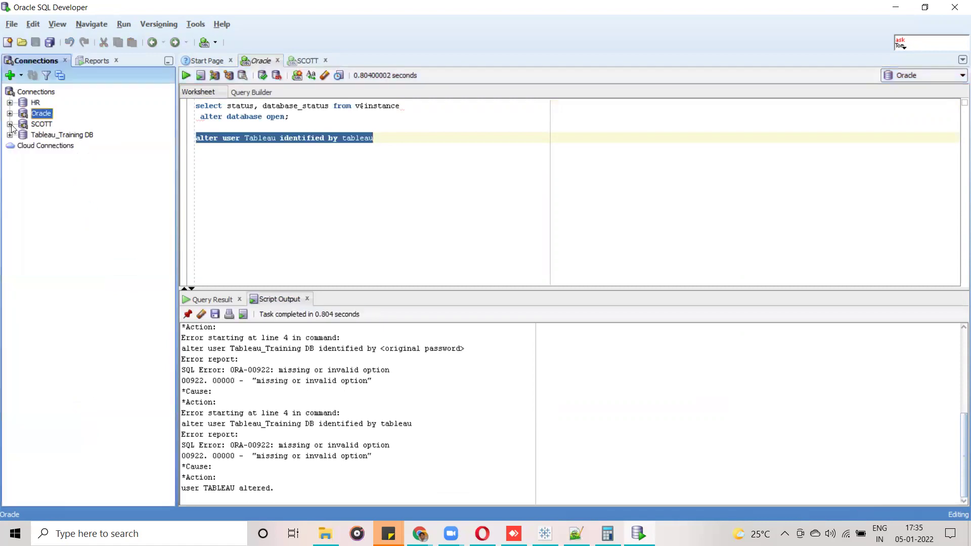
Connect to Tableau_Training DB and expand GROUPS_SETS to show its six columns, PRODUCT_ID to PROFIT.
right_click(56, 135)
left_click(79, 144)
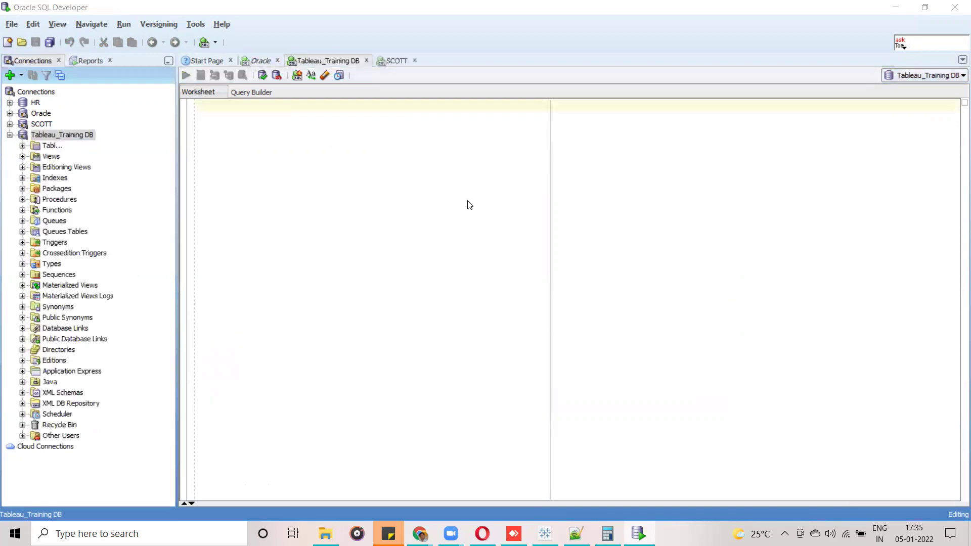
left_click(23, 145)
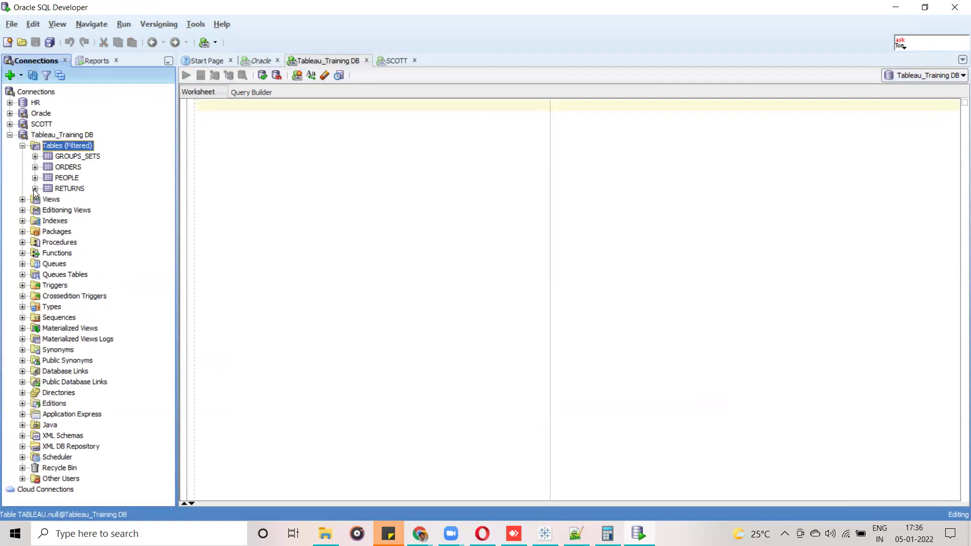
left_click(34, 157)
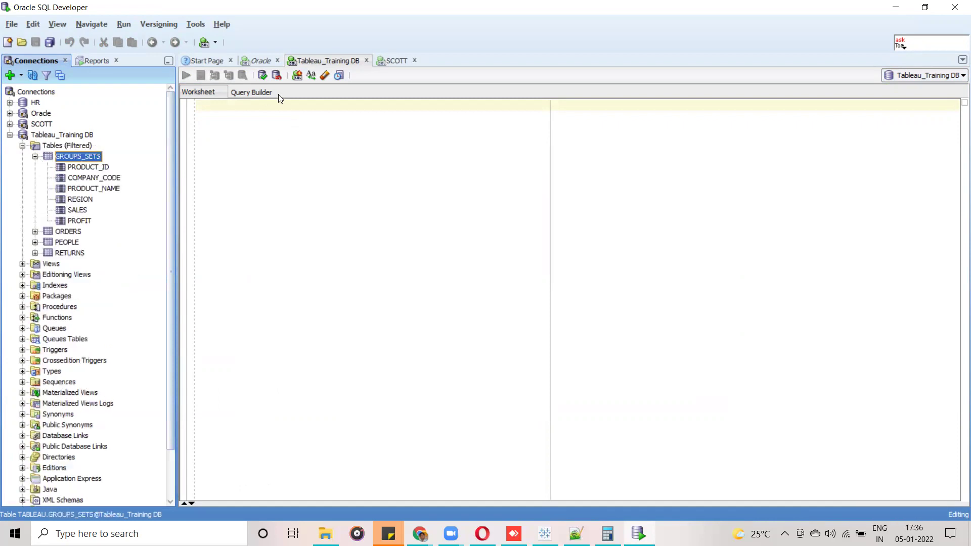
left_click(256, 111)
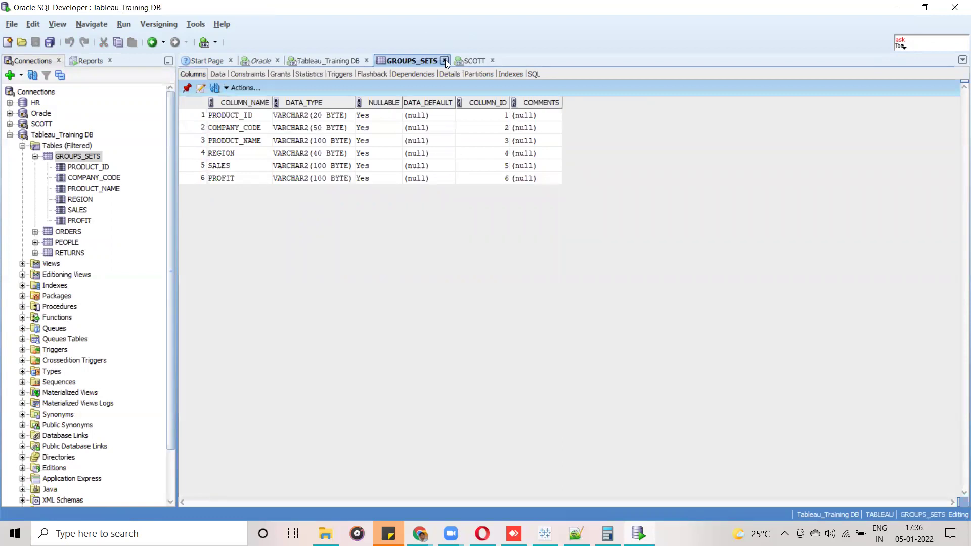
left_click(445, 60)
Run 'select * from groups_sets' and scroll through the 30 returned product rows.
type("s")
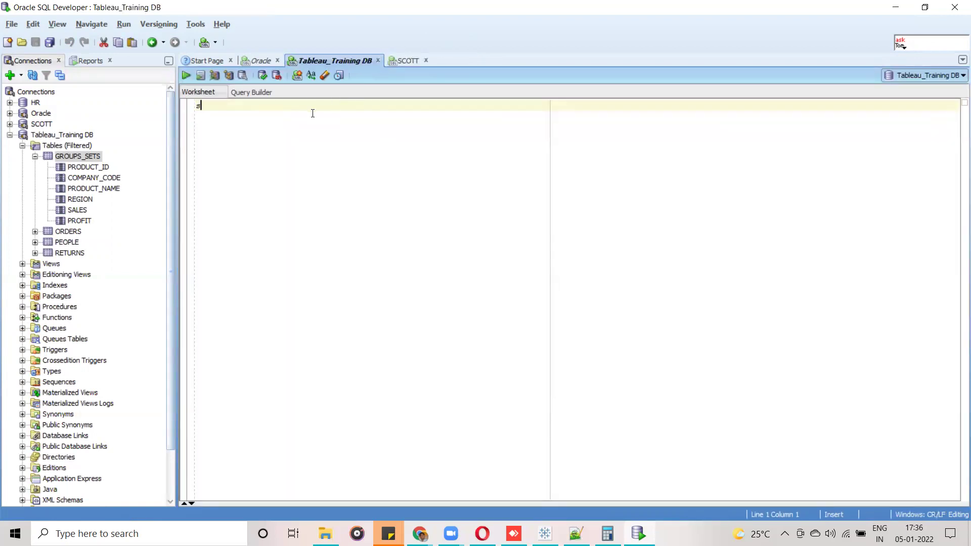
type("elect * from")
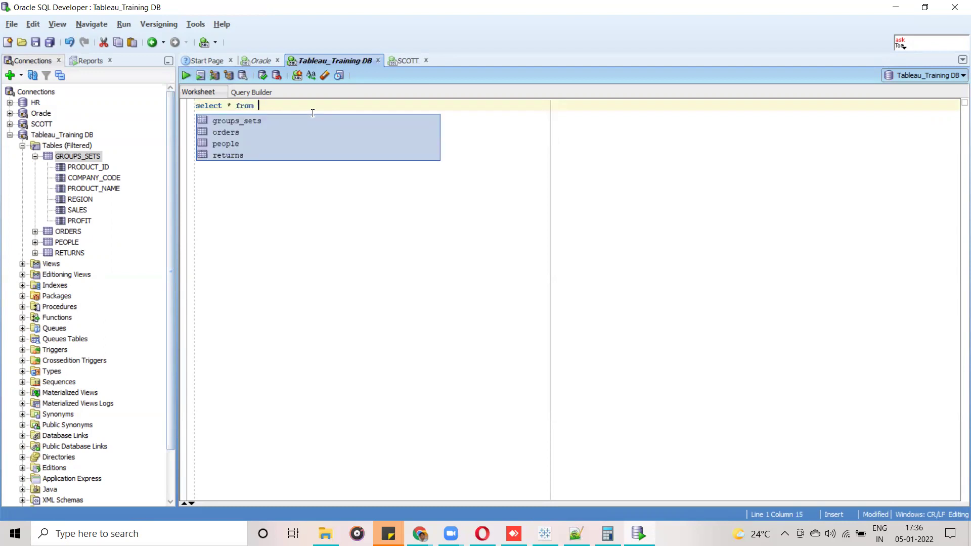
left_click(269, 120)
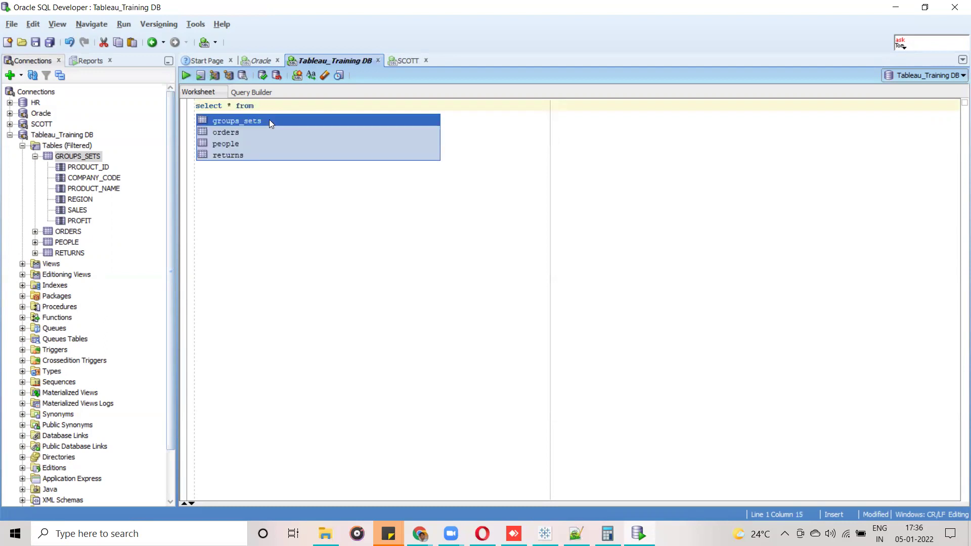
double_click(269, 120)
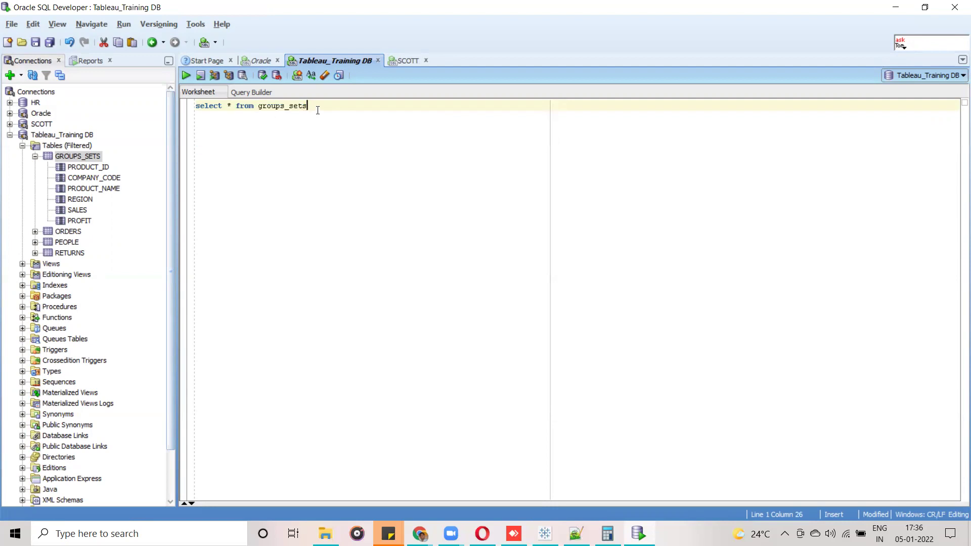
left_click_drag(314, 108, 193, 107)
left_click(185, 79)
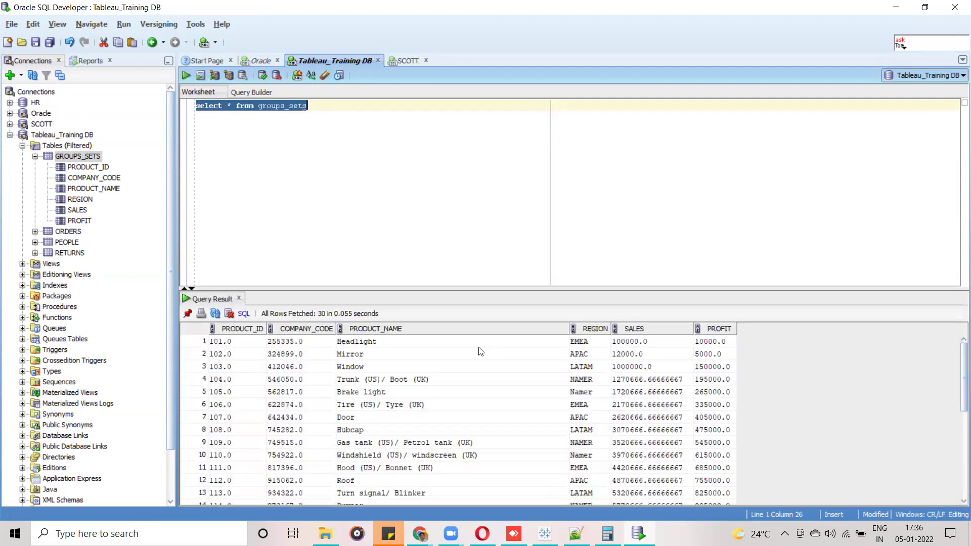
left_click_drag(474, 289, 463, 147)
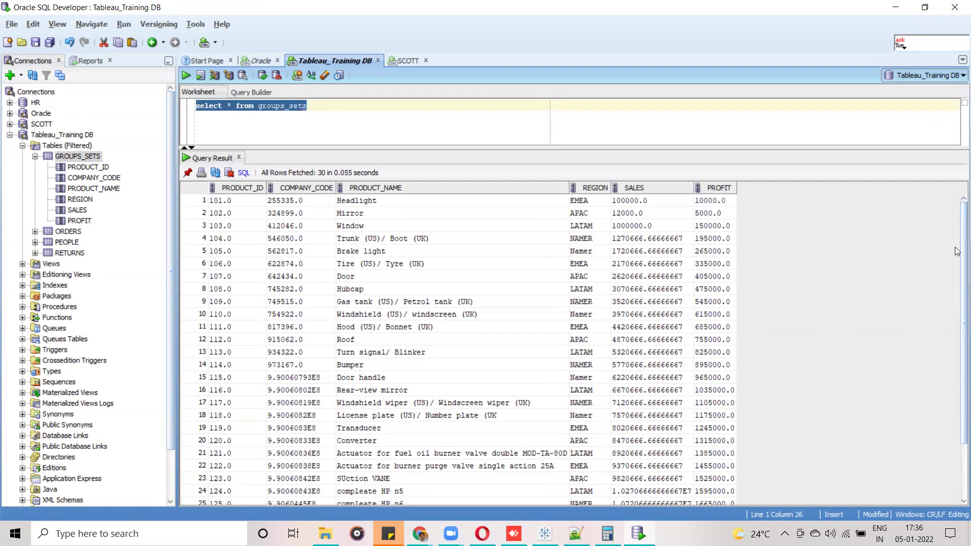
scroll(958, 248, "down", 2)
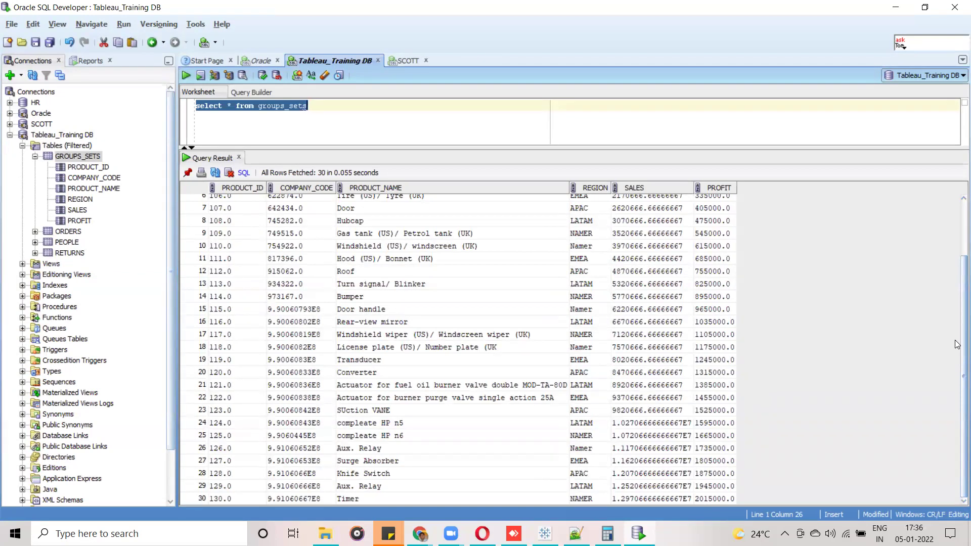
scroll(958, 267, "up", 2)
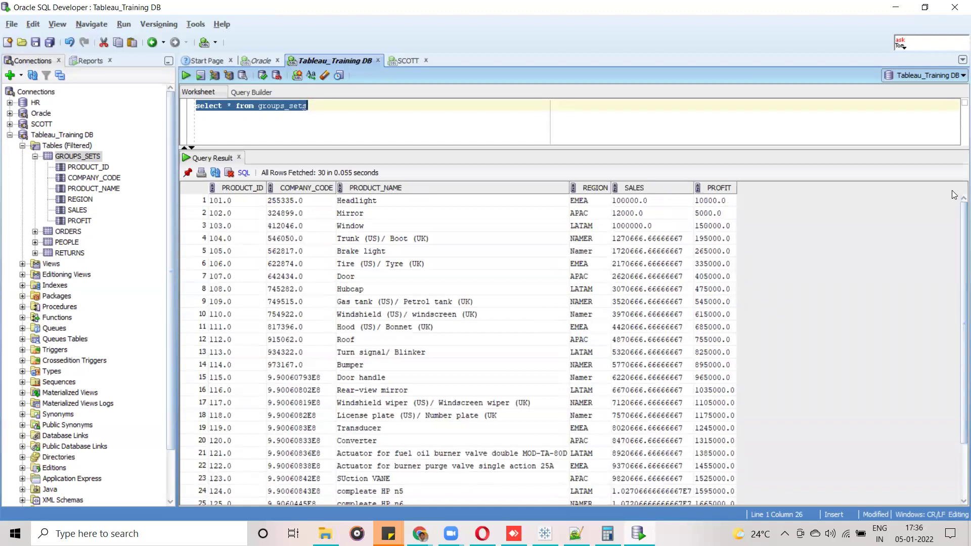
Add an INSERT INTO TABLE VALUES template below the select query.
left_click(322, 105)
key("Return")
key("Return")
type("ins")
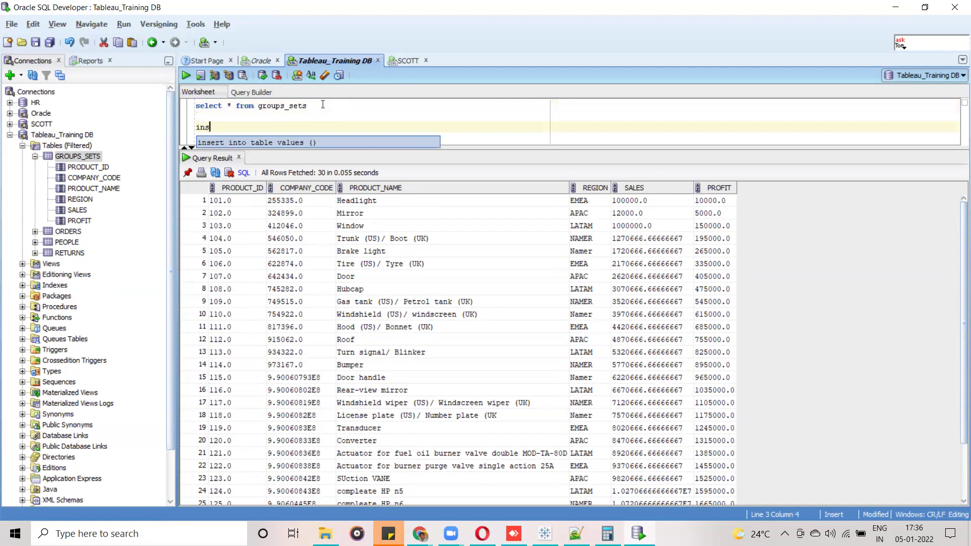
key("Escape")
key("Return")
key("BackSpace")
key("BackSpace")
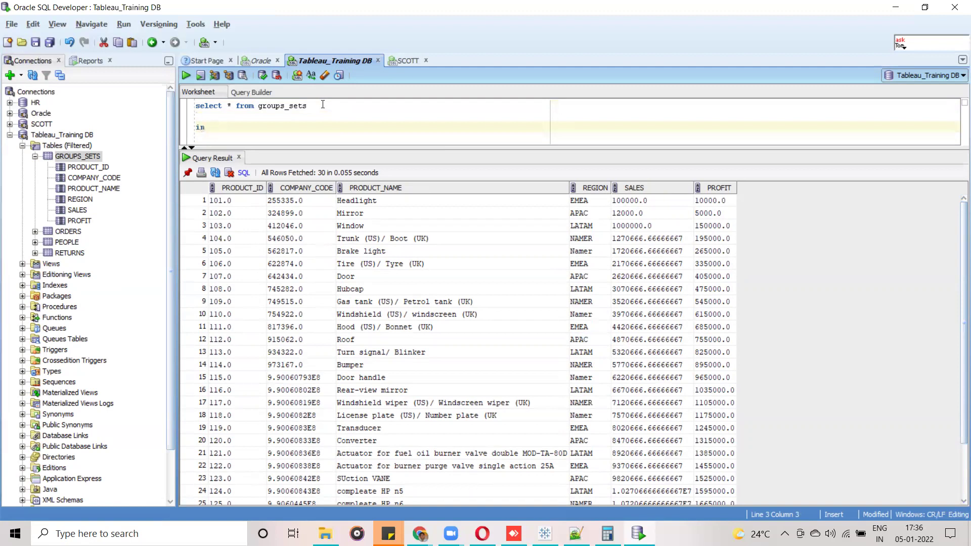
type("s")
left_click(283, 142)
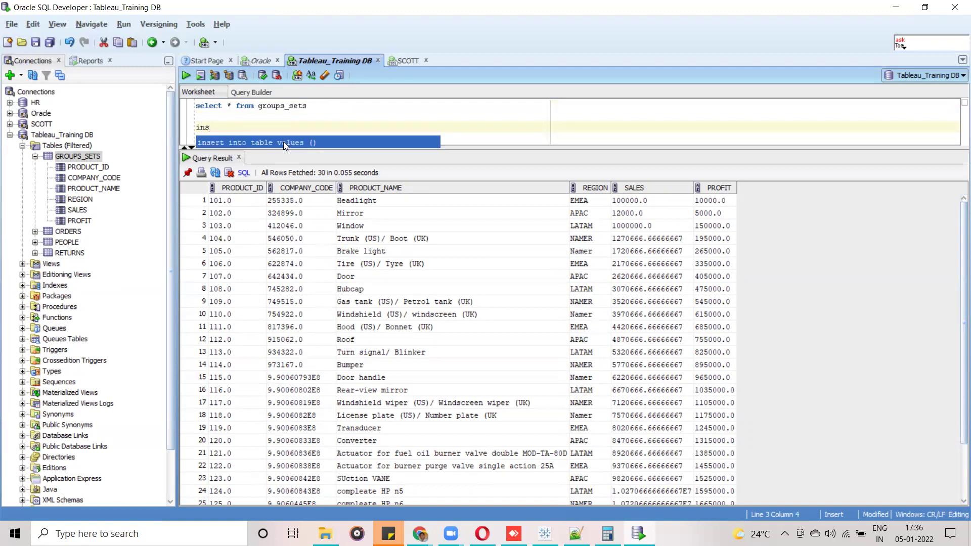
double_click(283, 143)
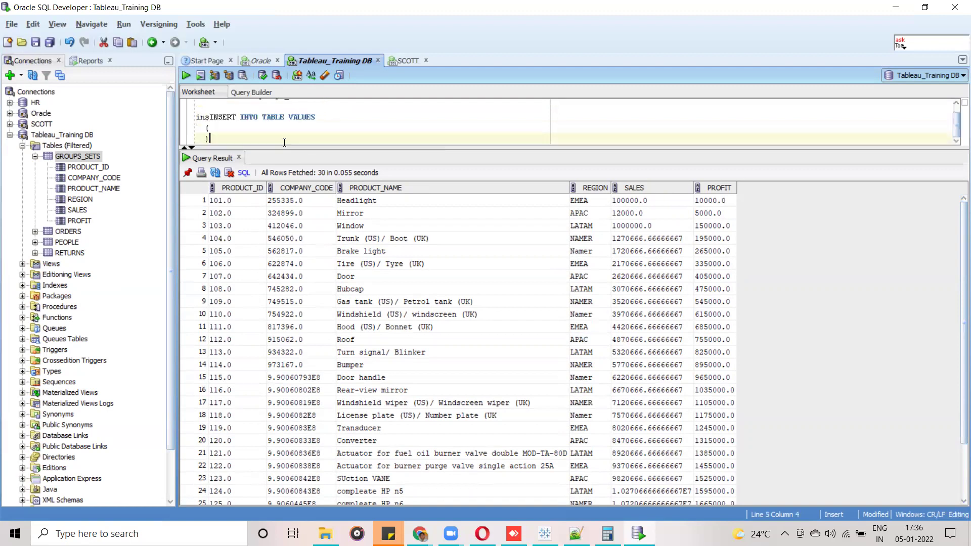
Fill in the values 131.0, 232543.0, "Mobile Phone", "apac", 120000, 1200.
left_click(225, 130)
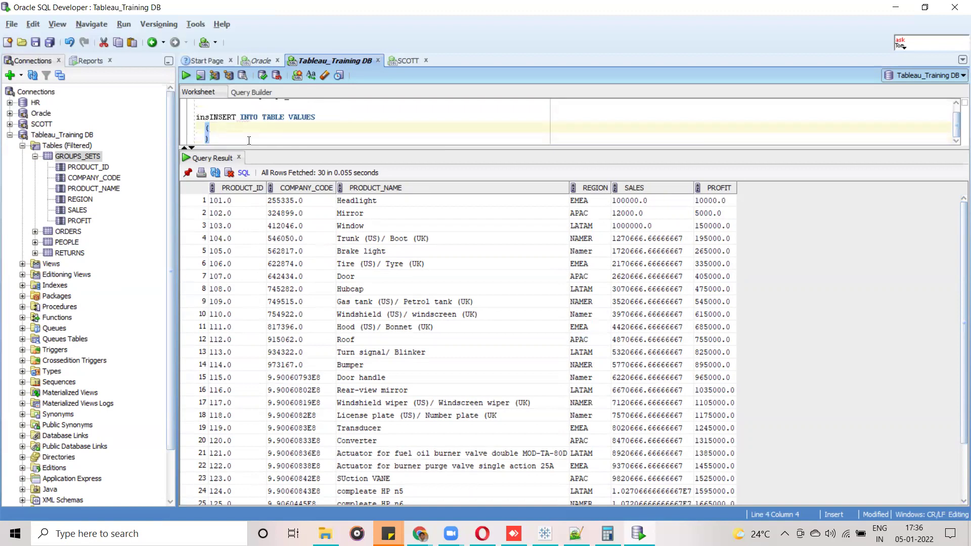
scroll(958, 415, "down", 2)
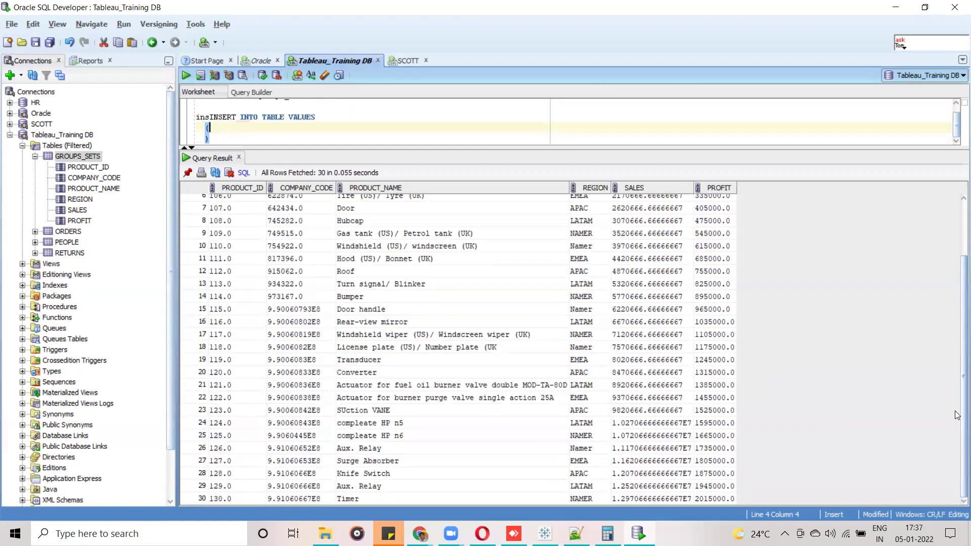
scroll(958, 335, "up", 2)
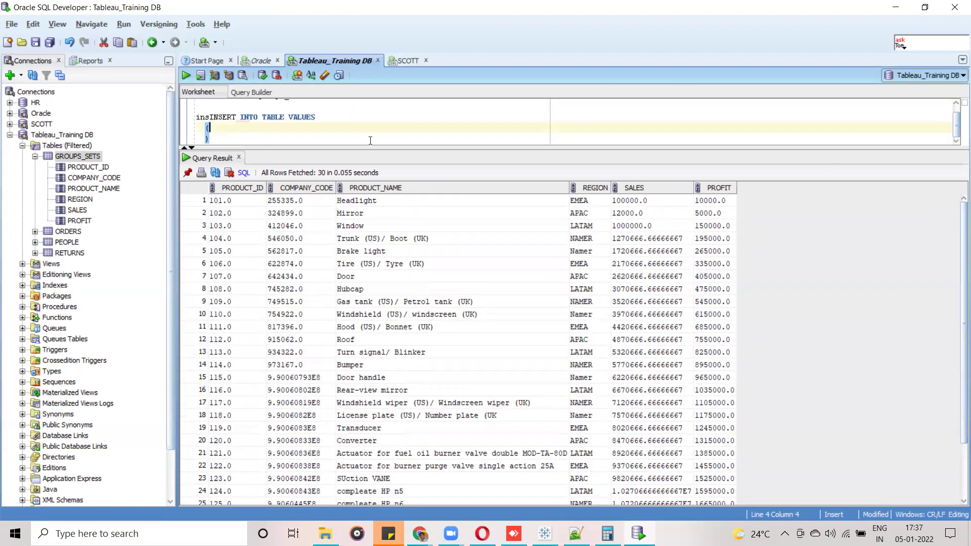
type("131")
type(",0")
type(",")
type("232543")
type(".98")
key("BackSpace")
key("BackSpace")
type("0,'")
key("BackSpace")
type("\"Mobile ")
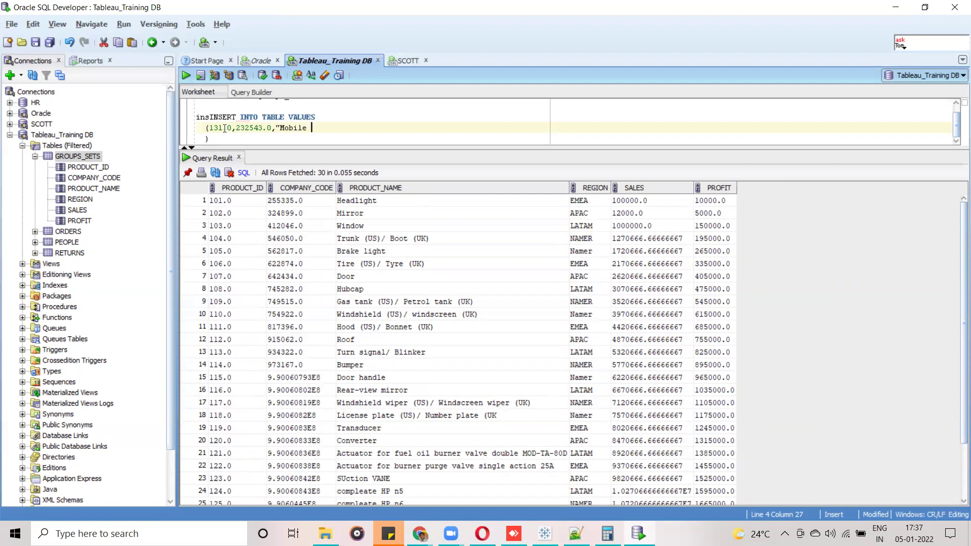
type("Phone\",\"apac\",120000,1200")
Remove the stray 'ins' and run the INSERT, which fails with ORA-00903 invalid table name.
left_click_drag(208, 139, 197, 121)
left_click(208, 119)
key("BackSpace")
key("BackSpace")
key("BackSpace")
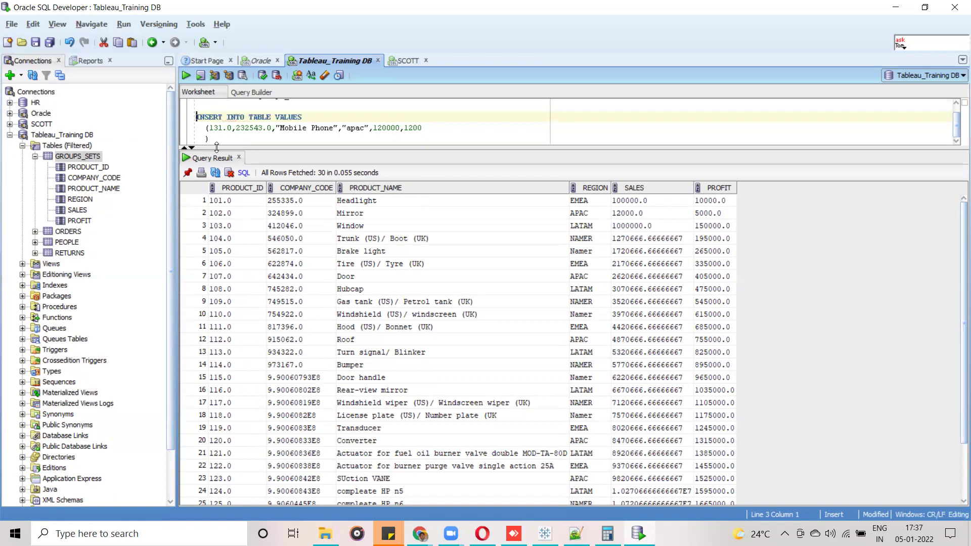
left_click_drag(209, 140, 197, 117)
left_click(185, 78)
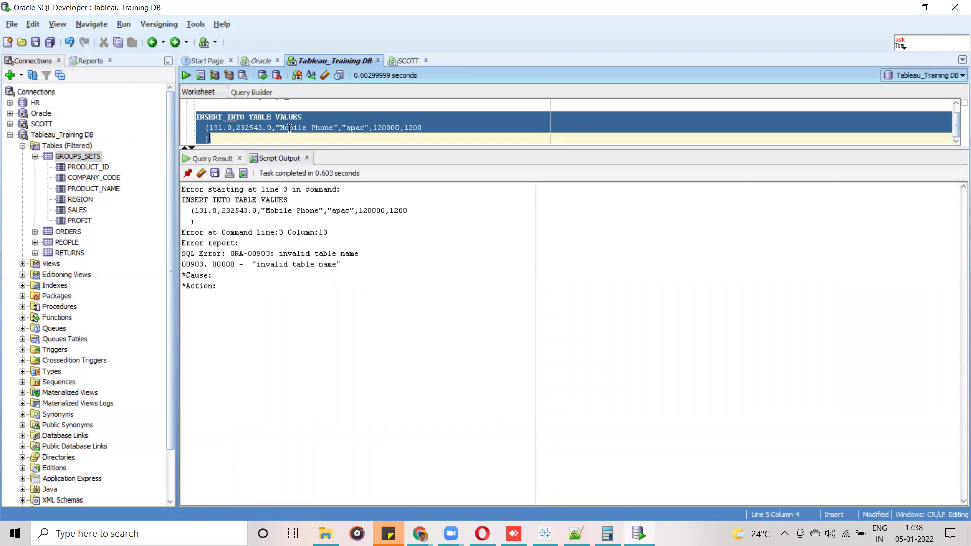
Replace TABLE with groups_sets in the INSERT and run it.
left_click(263, 117)
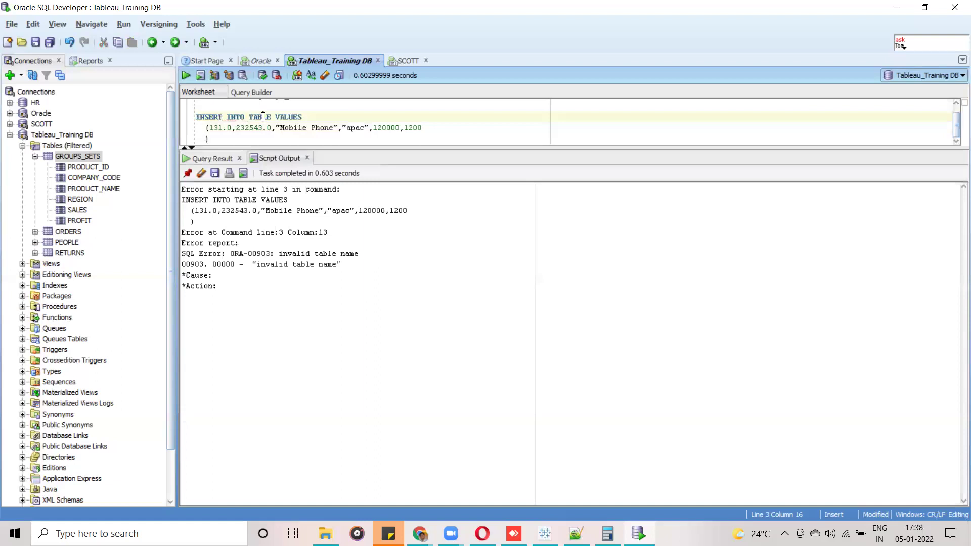
double_click(264, 117)
type("groups_")
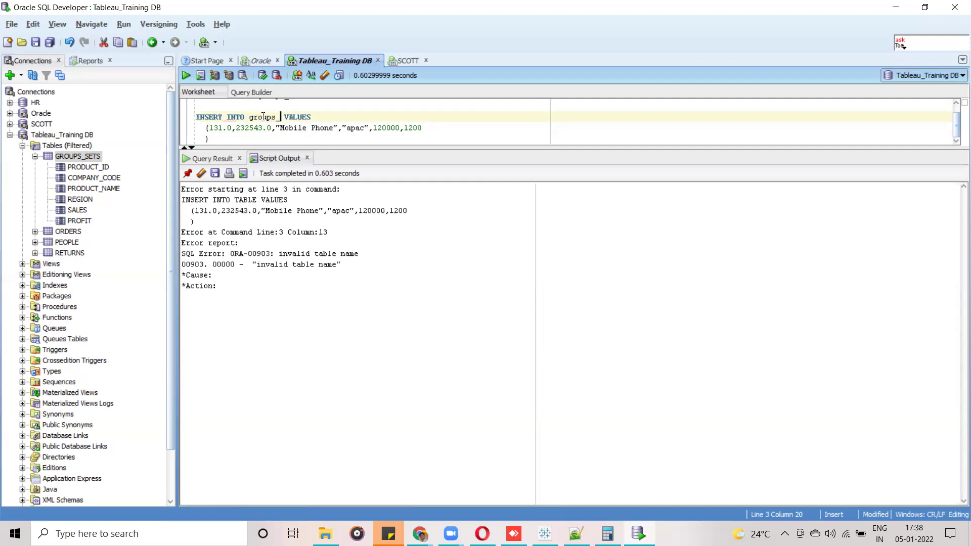
type("sets")
left_click_drag(220, 139, 196, 115)
left_click(186, 75)
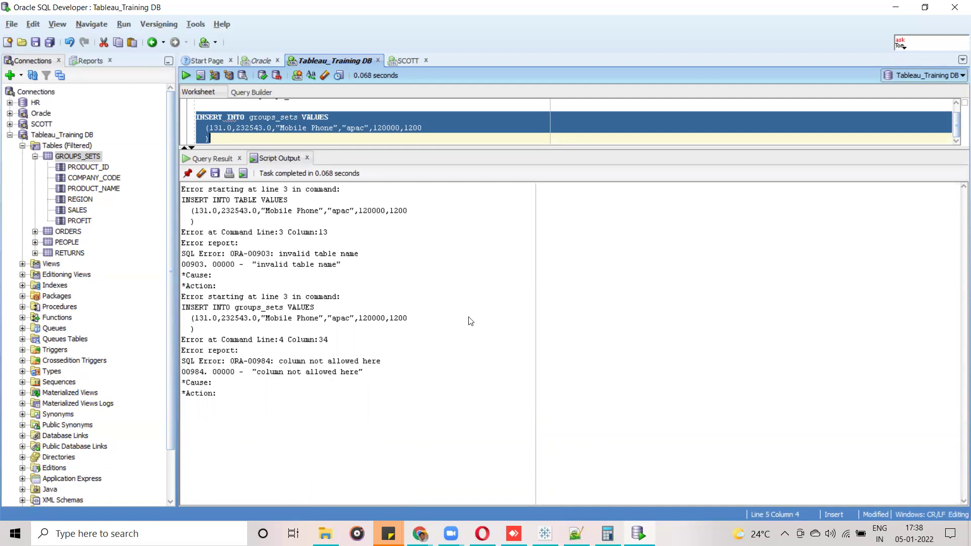
Compare the groups_sets table name in the select query with the one in the INSERT.
left_click(359, 136)
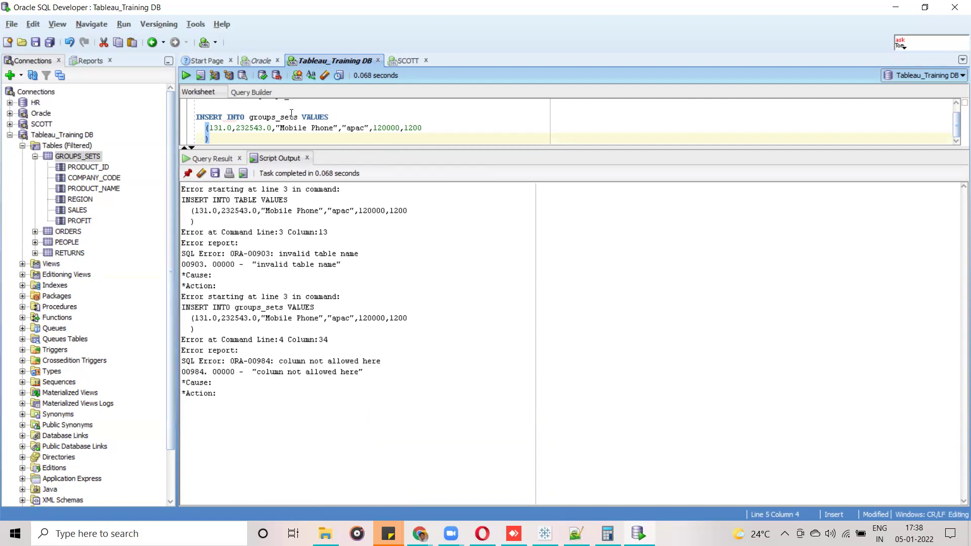
scroll(958, 129, "up", 1)
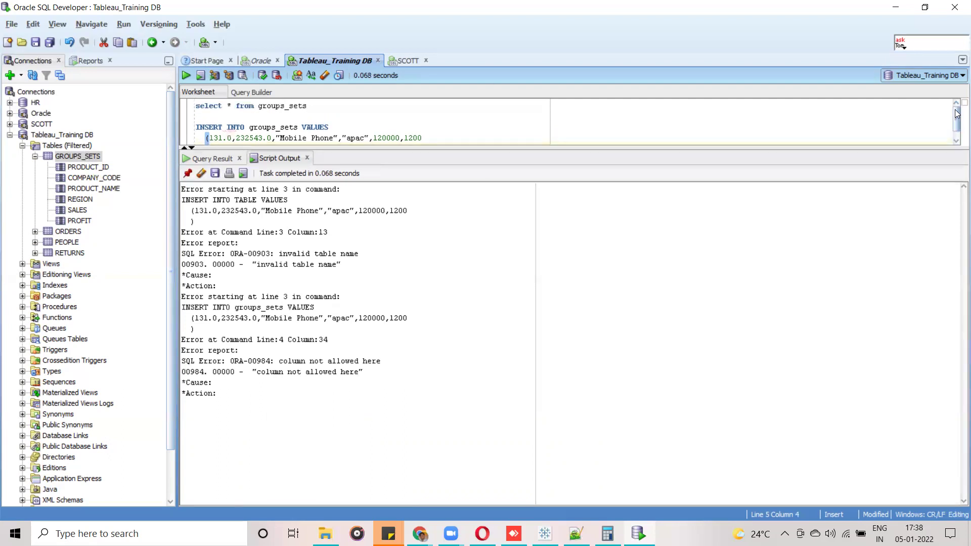
double_click(268, 105)
key("ctrl+c")
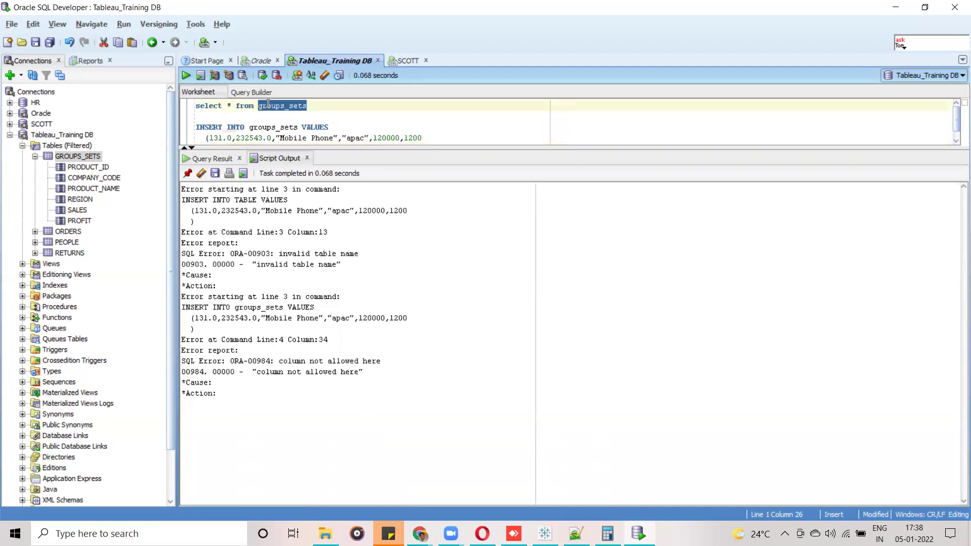
double_click(265, 129)
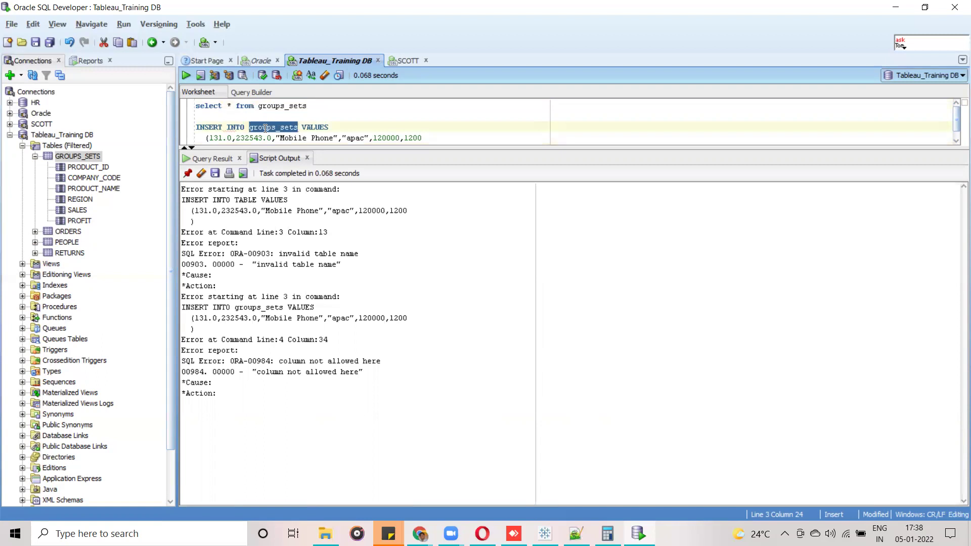
key("ctrl+v")
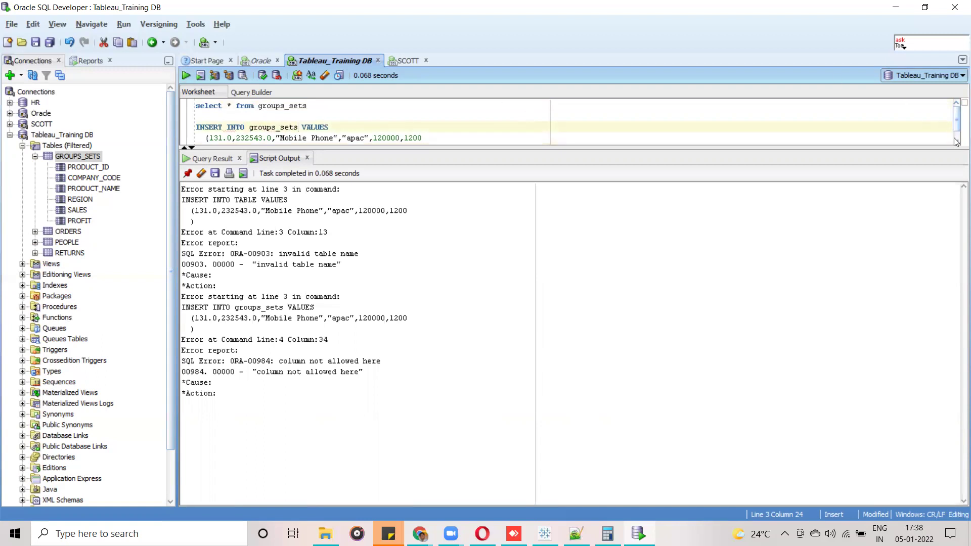
scroll(556, 121, "down", 1)
Join the closing parenthesis onto the values line and rerun, getting ORA-00984 column not allowed here.
left_click(204, 138)
key("BackSpace")
key("BackSpace")
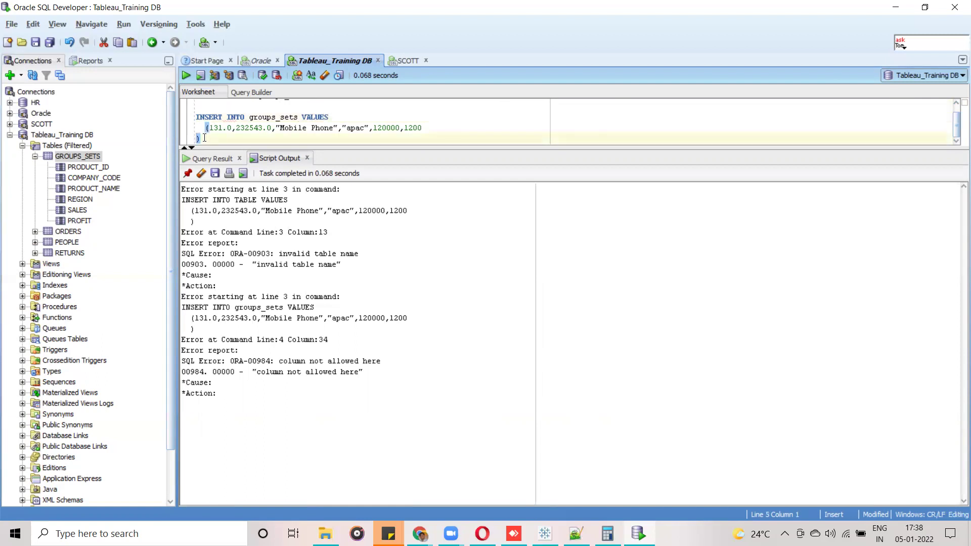
key("BackSpace")
left_click_drag(425, 137, 178, 122)
left_click(187, 75)
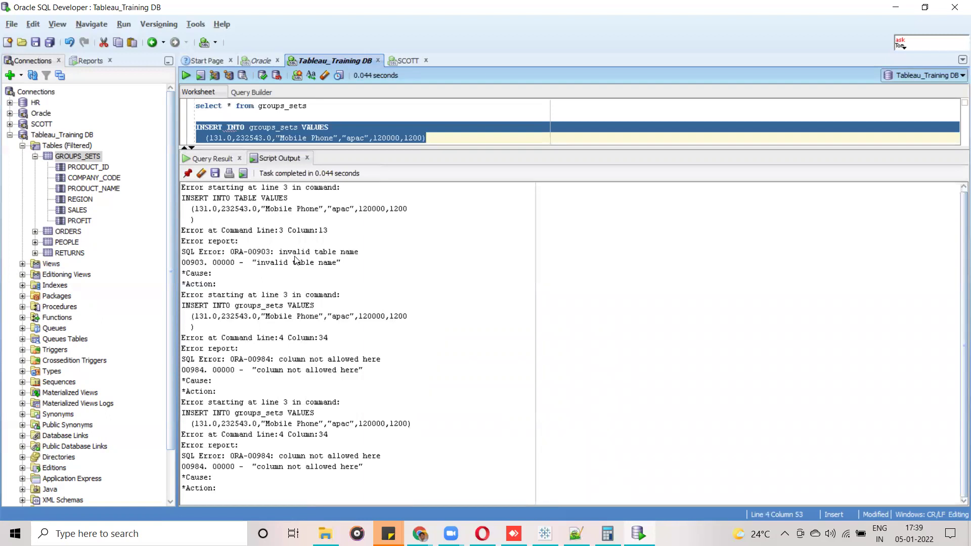
left_click(249, 135)
key("ctrl+Left")
key("ctrl+Left")
key("ctrl+Left")
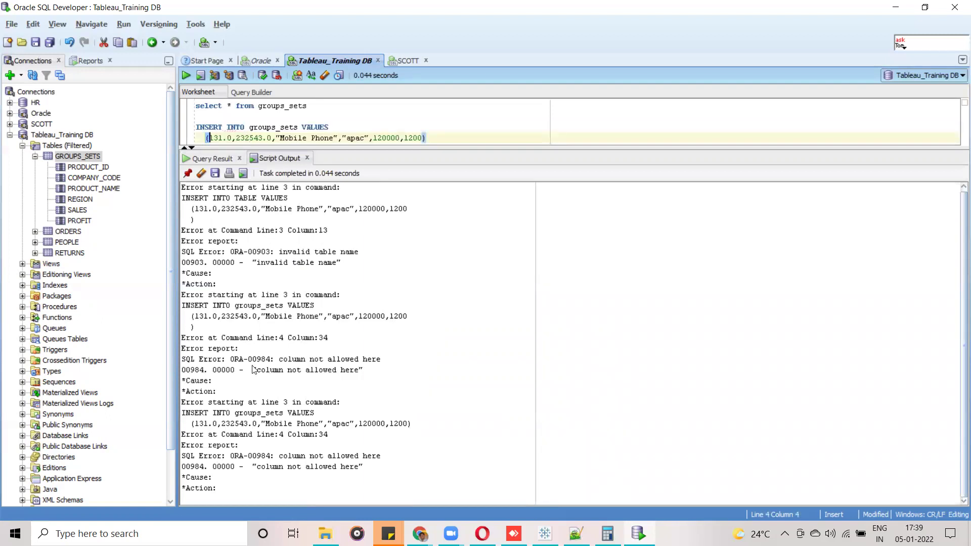
right_click(94, 155)
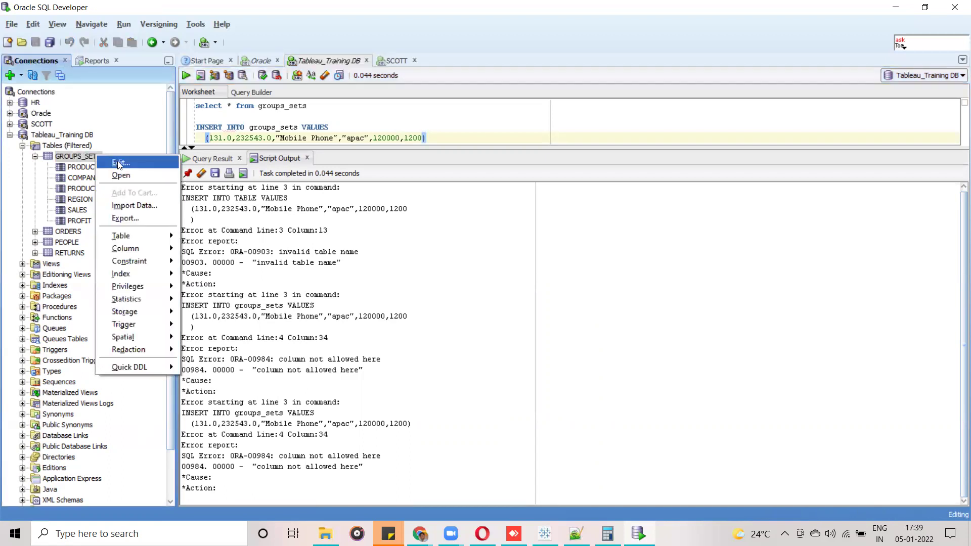
mouse_move(149, 251)
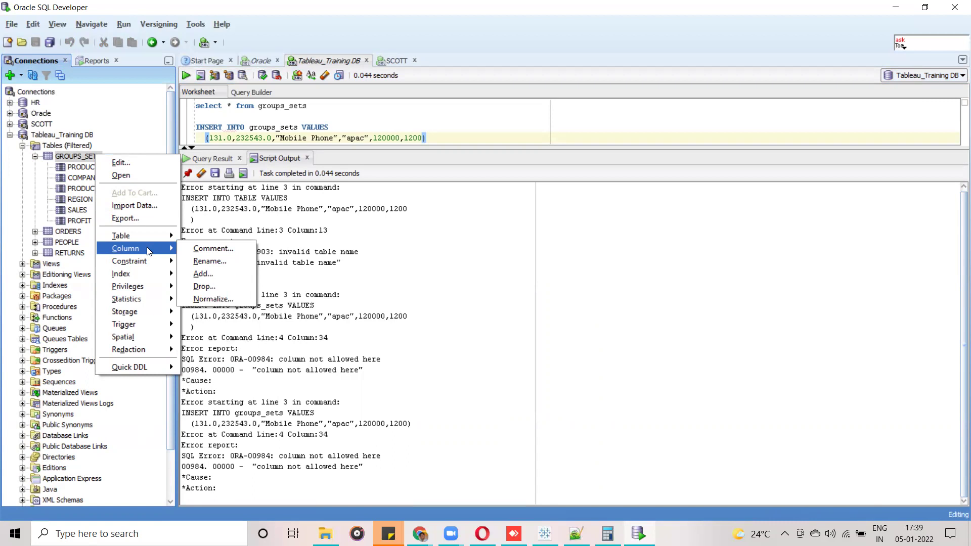
mouse_move(150, 366)
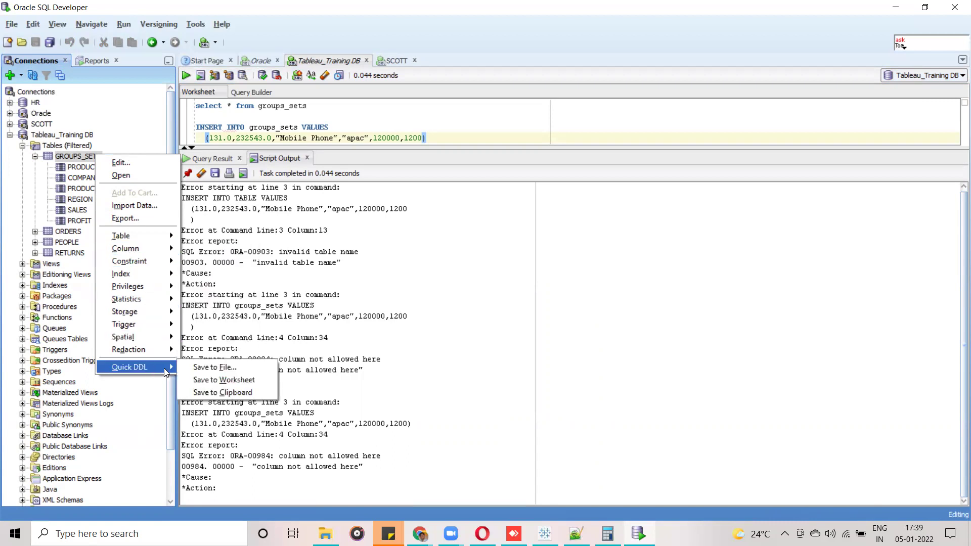
left_click(136, 165)
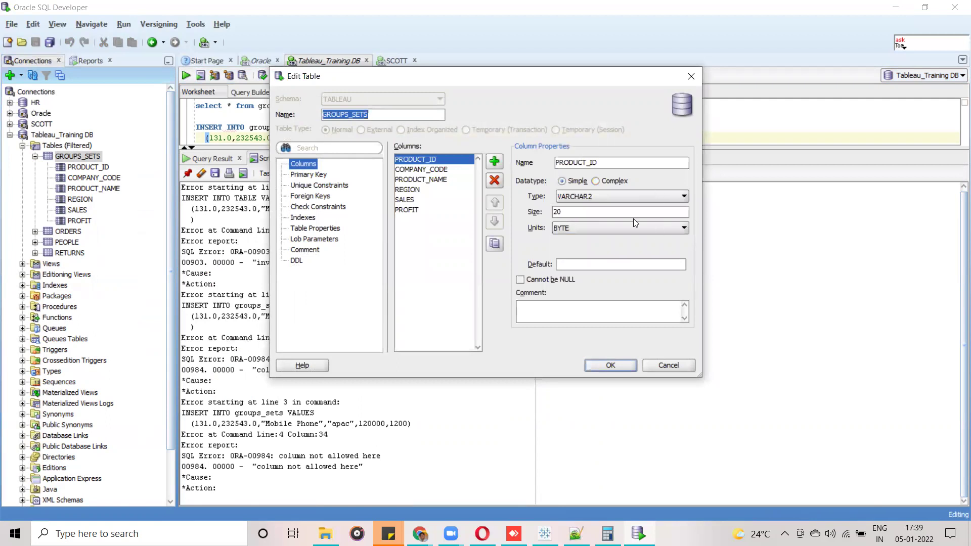
left_click(691, 78)
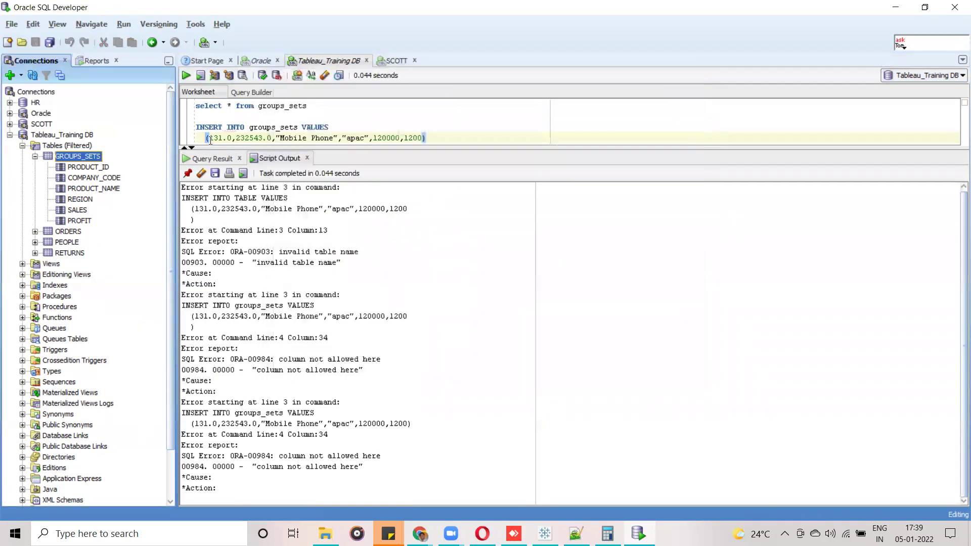
Single-quote the first values: '131.0', '232543.0' and 'Mobile Phone'.
left_click(209, 138)
type("'")
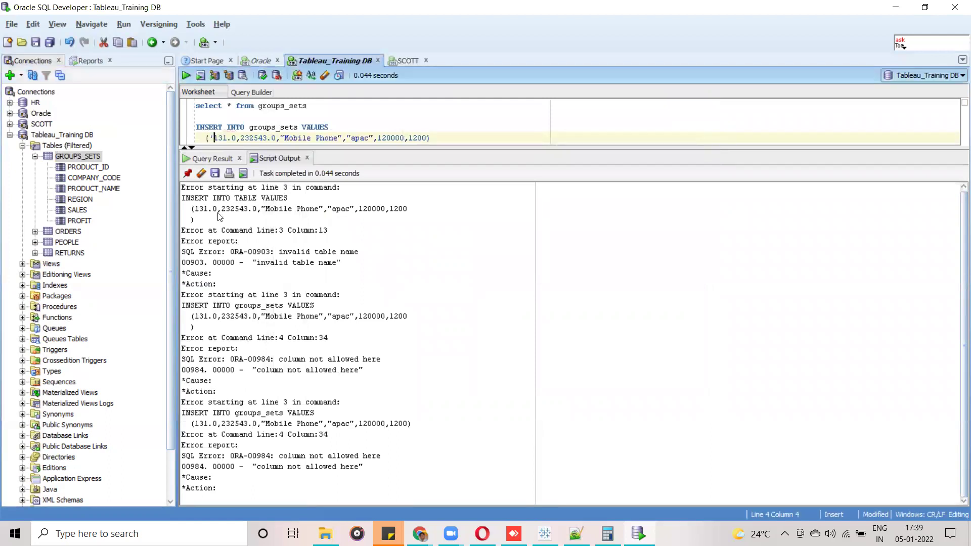
left_click(235, 137)
type("',")
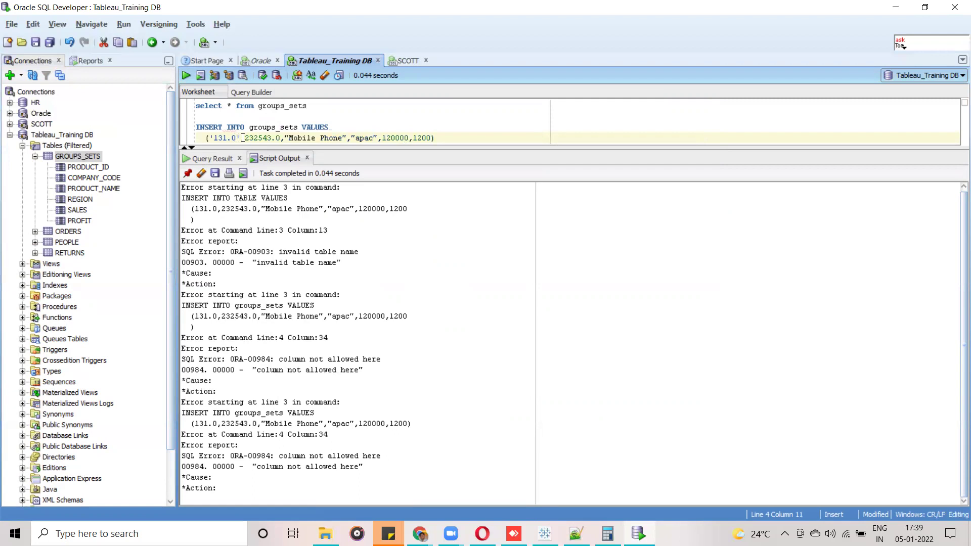
type("'")
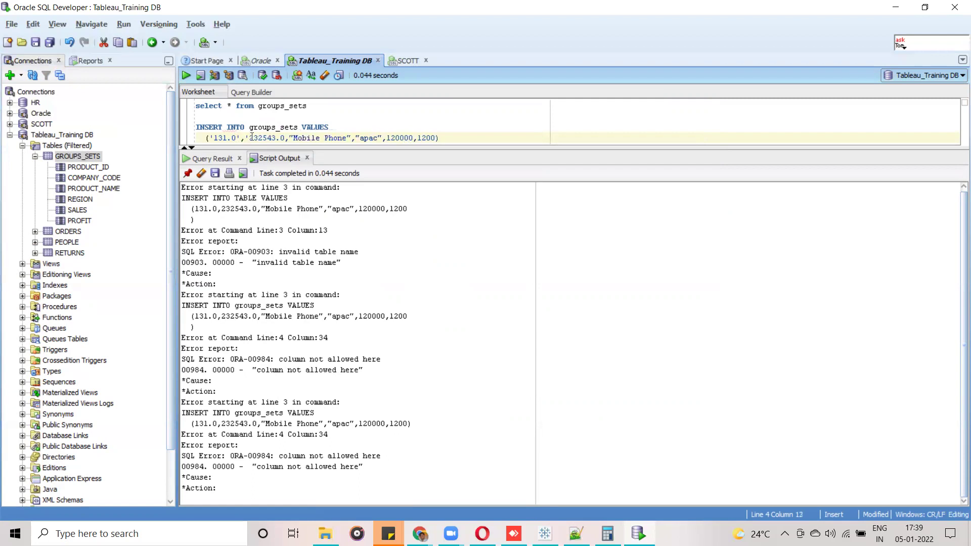
left_click(285, 138)
type("'")
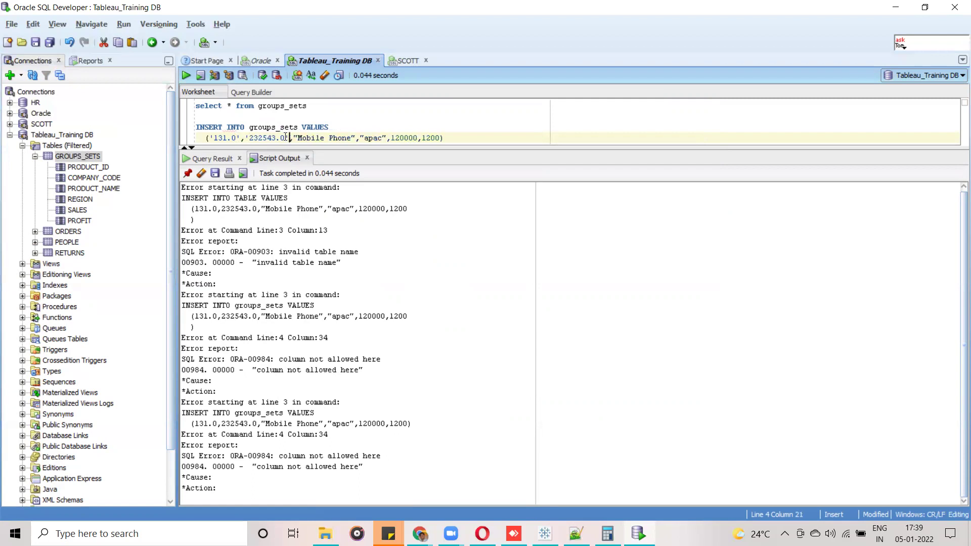
left_click(297, 138)
key("BackSpace")
type("'")
left_click(355, 136)
key("BackSpace")
type("'")
Single-quote the remaining values 'apac', '120000' and '1200'.
left_click(364, 136)
key("BackSpace")
type("'")
key("BackSpace")
type("'")
key("Right")
type("'")
left_click(422, 138)
type("'")
left_click(431, 137)
type("',")
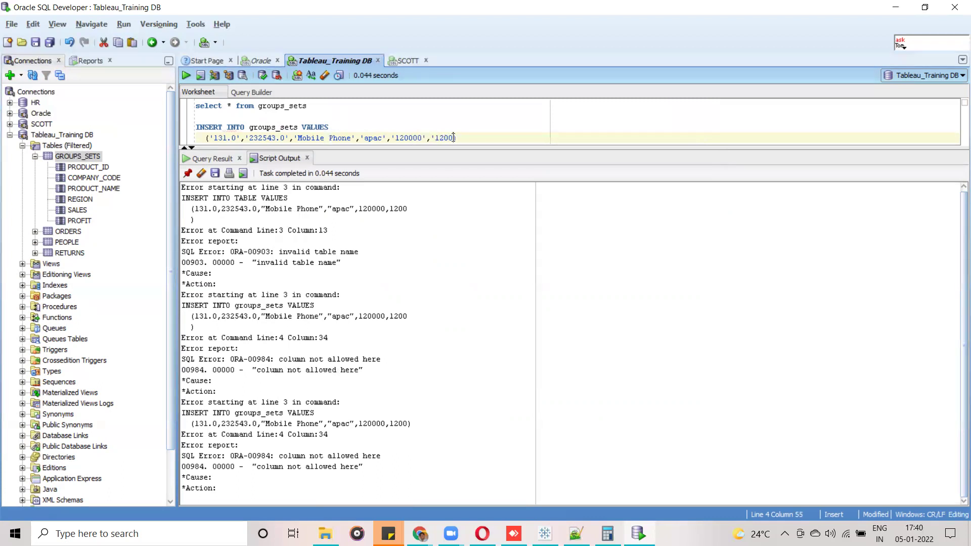
type("'")
Run the fully quoted INSERT, which reports 1 rows inserted.
left_click_drag(460, 138, 196, 128)
left_click(182, 76)
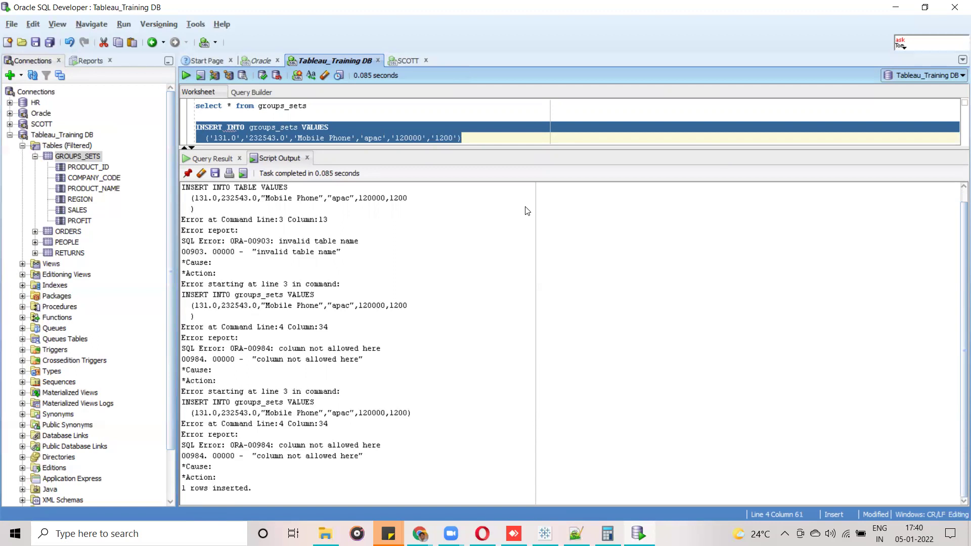
left_click_drag(521, 149, 537, 269)
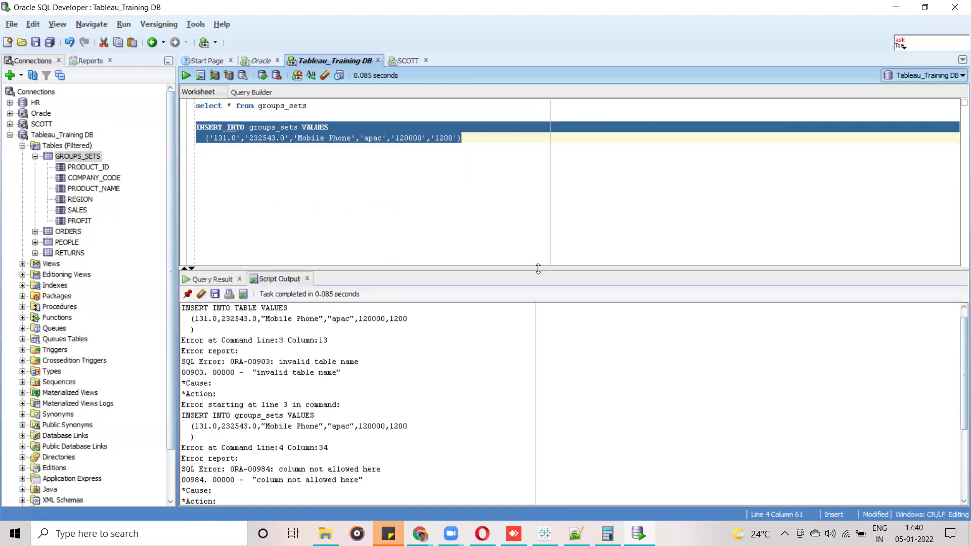
left_click(309, 106)
Rerun select * from groups_sets to see row 31, Mobile Phone, then return to Tableau.
triple_click(309, 106)
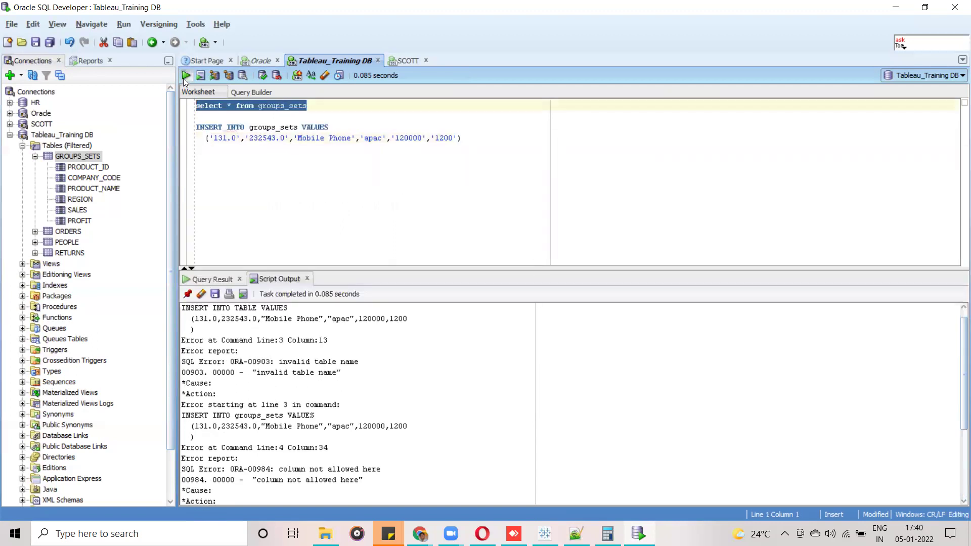
left_click(184, 76)
left_click_drag(535, 267, 532, 147)
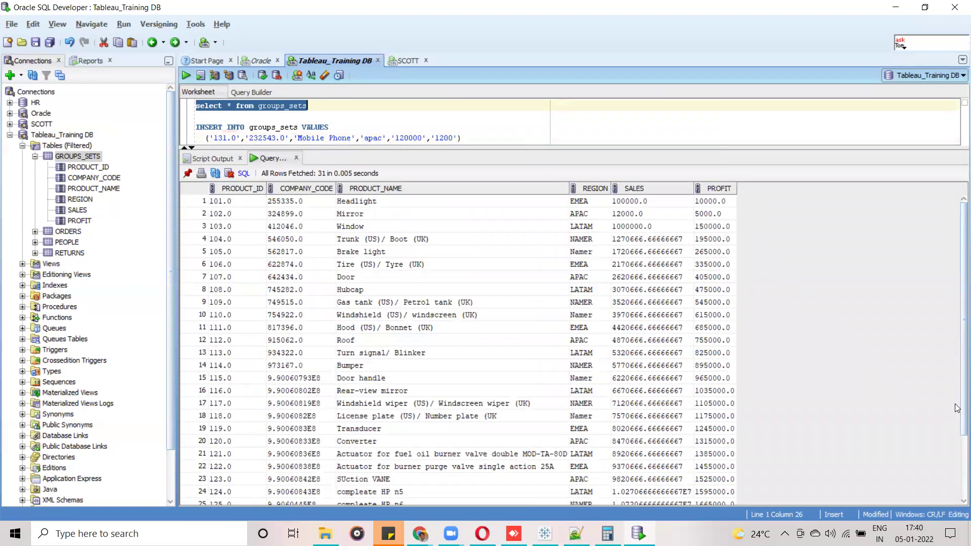
scroll(958, 486, "down", 1)
scroll(957, 485, "down", 3)
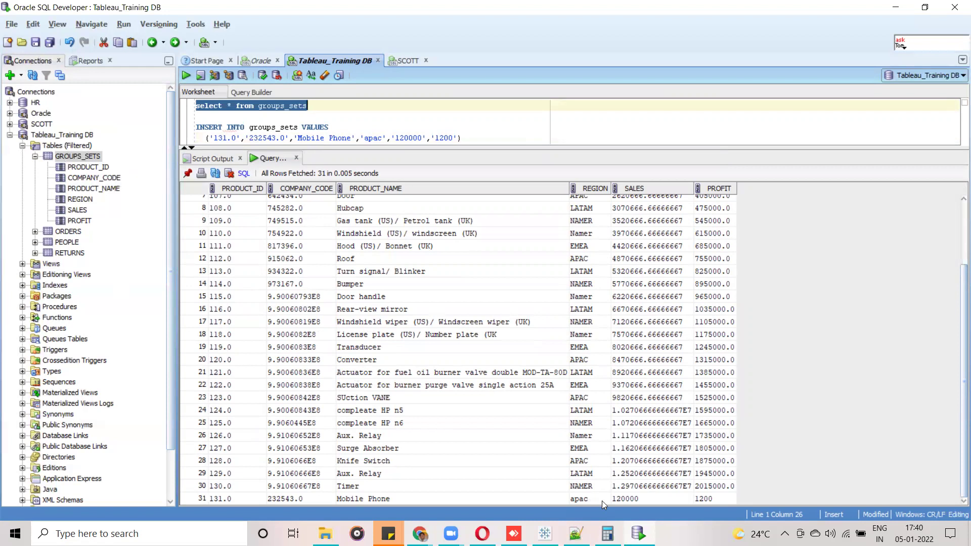
mouse_move(638, 533)
left_click(544, 533)
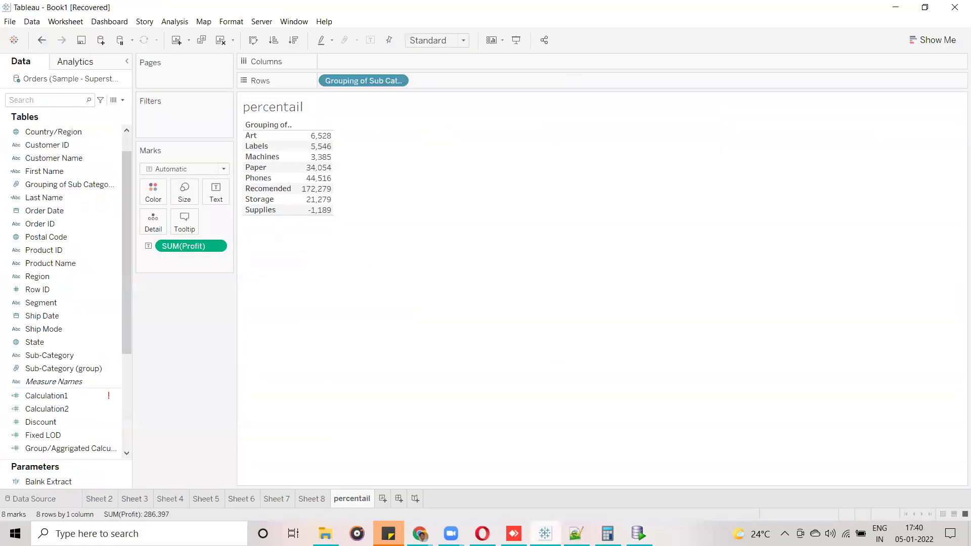
Create a new Oracle data source for localhost (pdborcl, port 1521) with the training database's username and password.
left_click(101, 43)
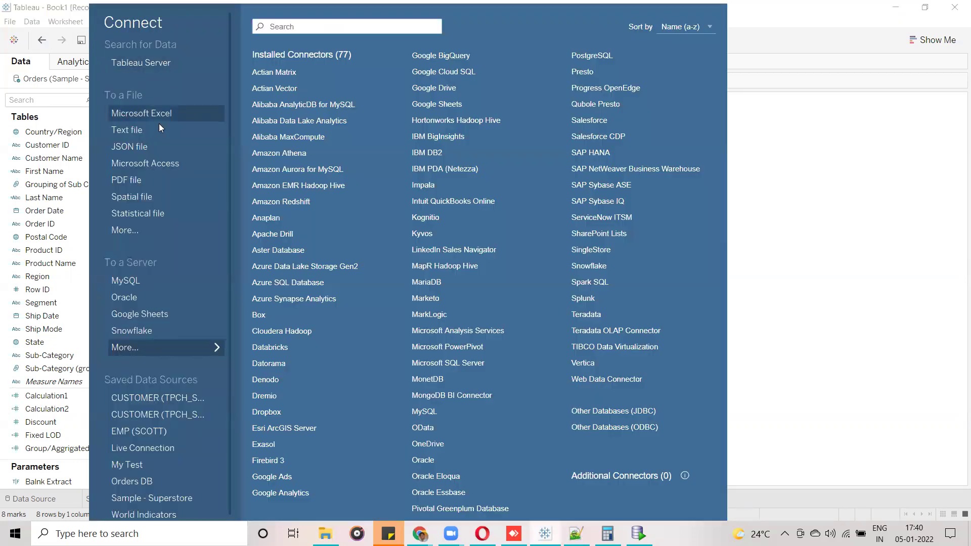
left_click(167, 297)
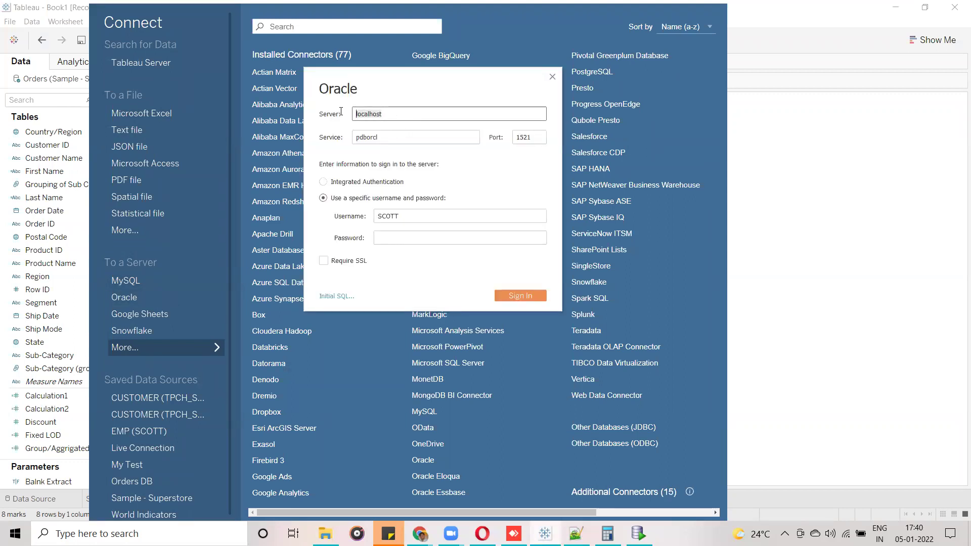
double_click(389, 216)
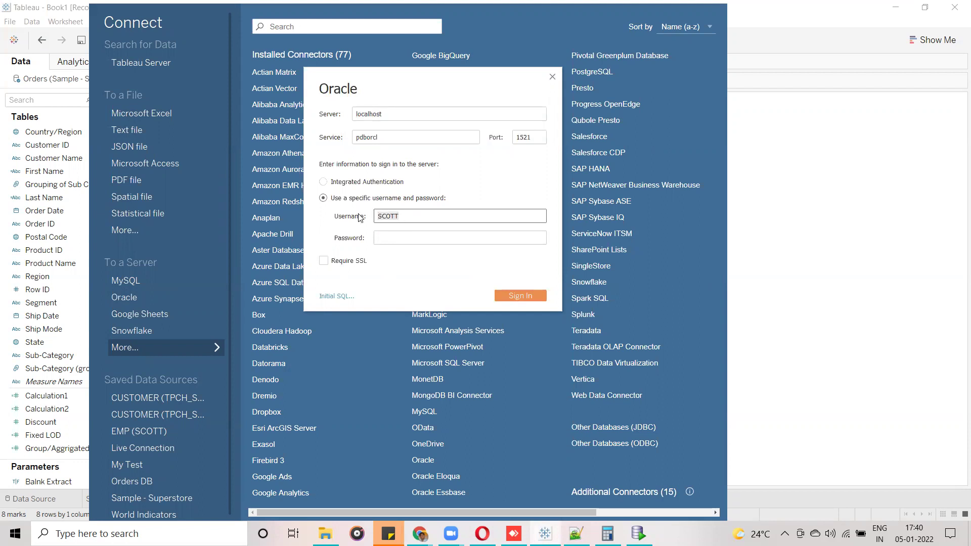
type("Tableau")
key("Tab")
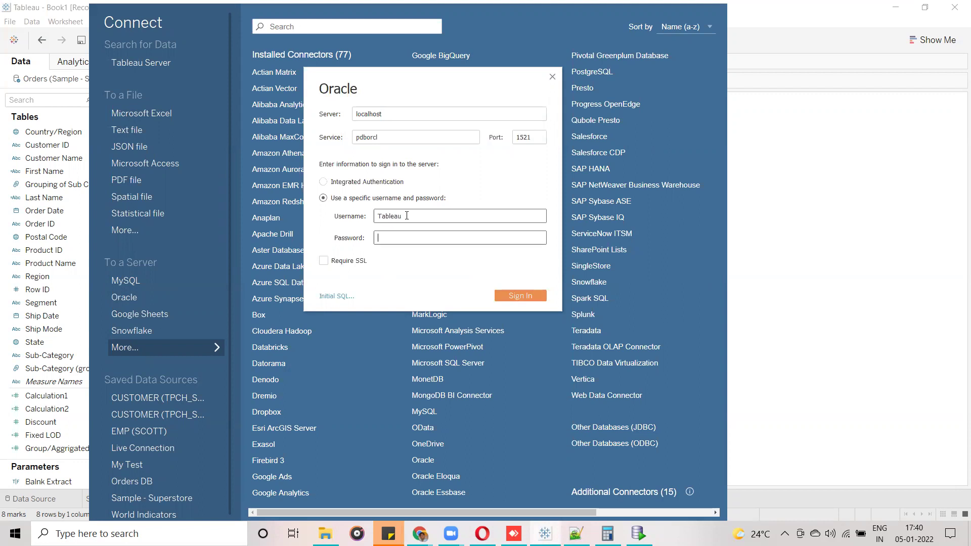
type("tableau")
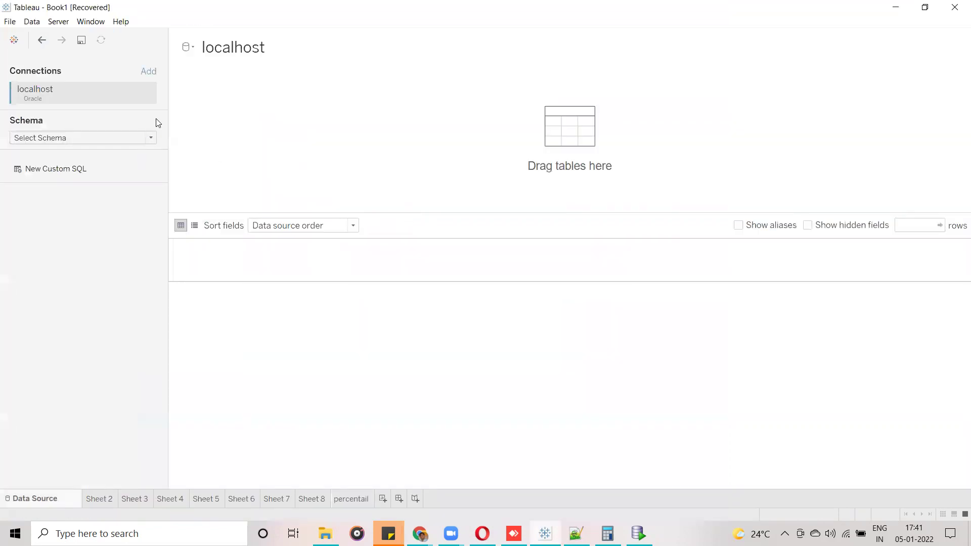
Choose the TABLEAU schema, add GROUPS_SETS to the canvas and load its preview.
left_click(152, 137)
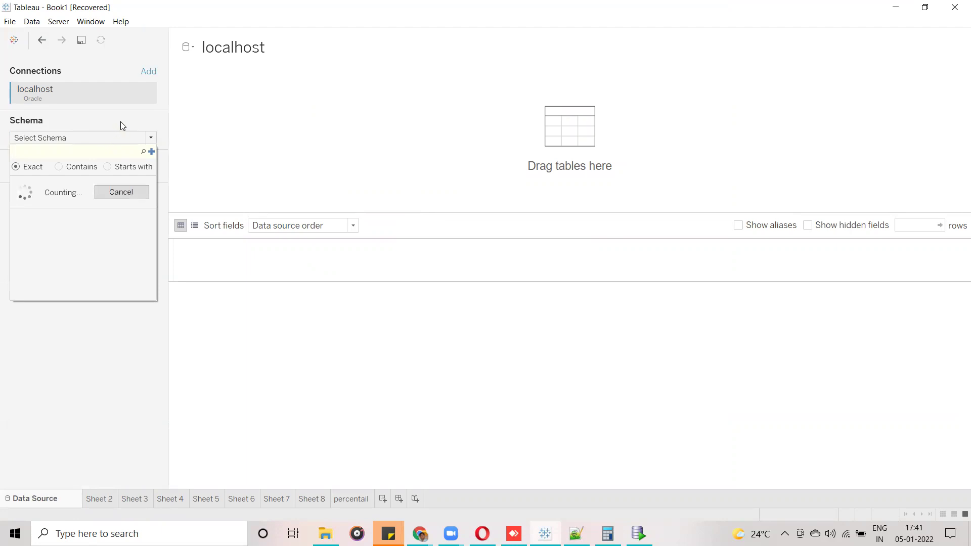
left_click(124, 122)
left_click(141, 139)
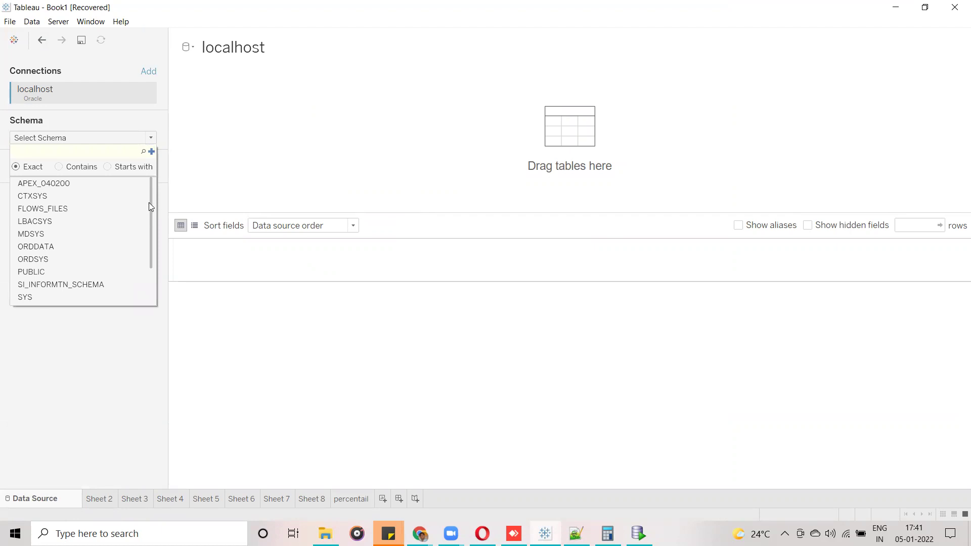
left_click(148, 302)
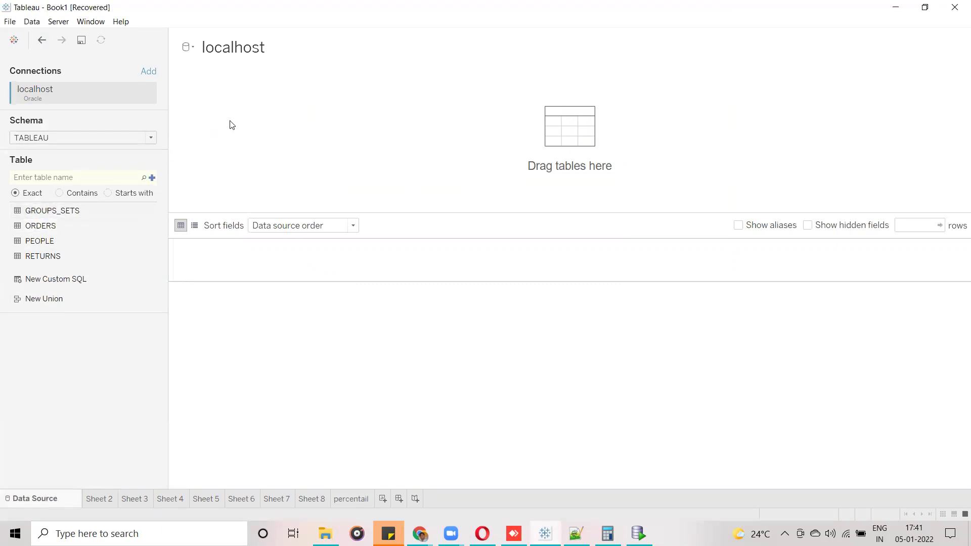
left_click_drag(52, 211, 232, 125)
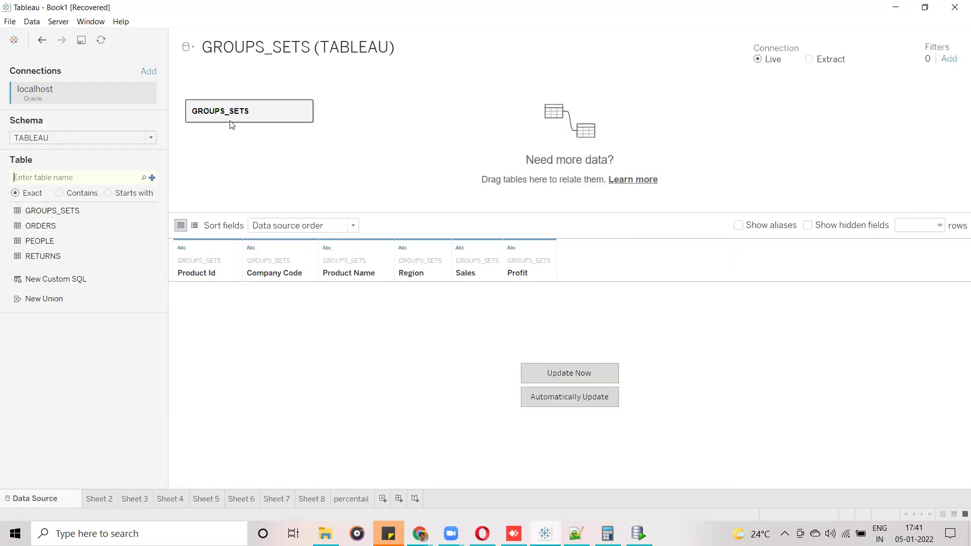
left_click(553, 375)
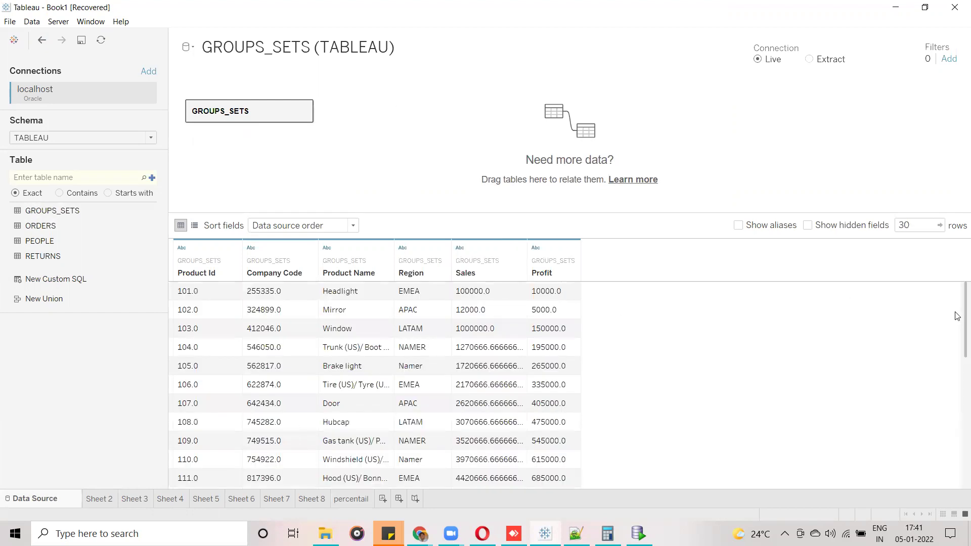
Compare the Namer and NAMER Region values in preview rows 125–126.
scroll(957, 303, "down", 7)
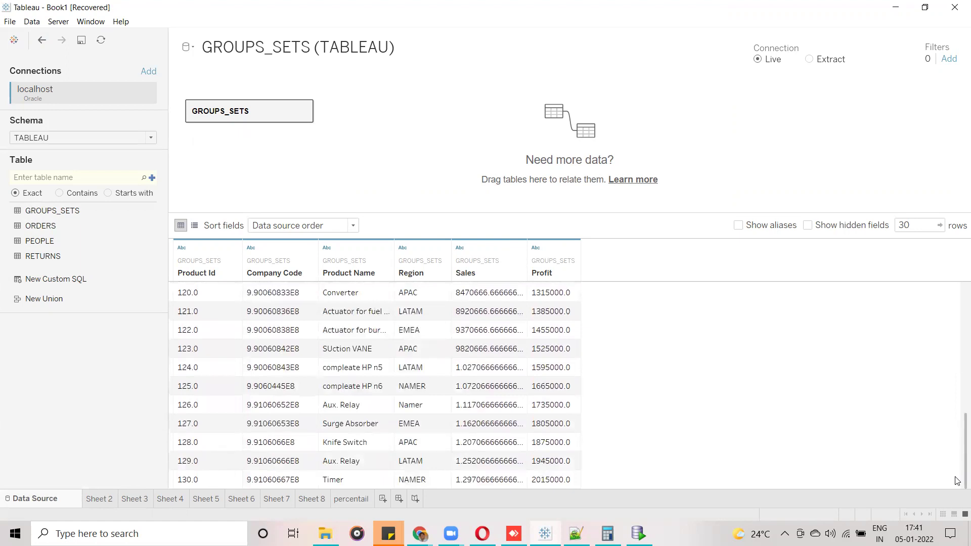
left_click(424, 410)
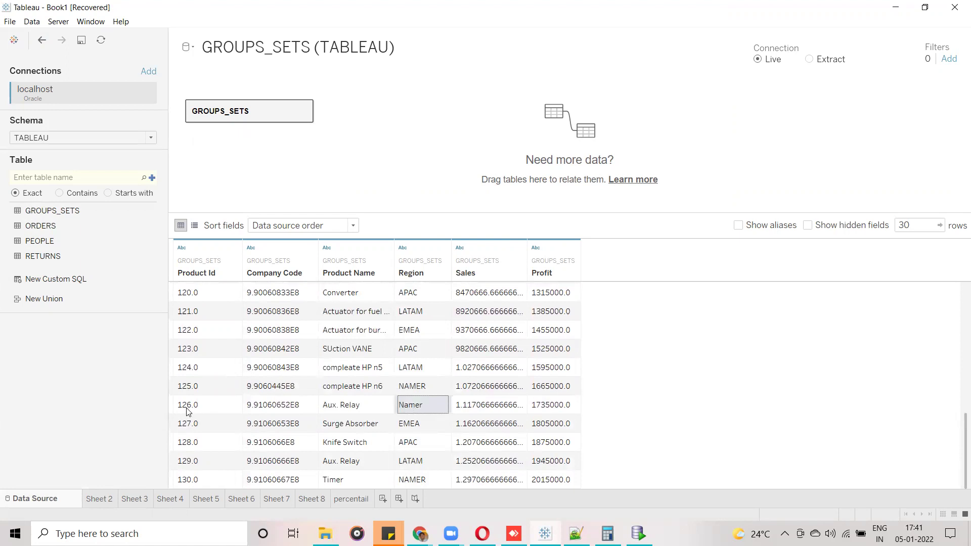
left_click(438, 385)
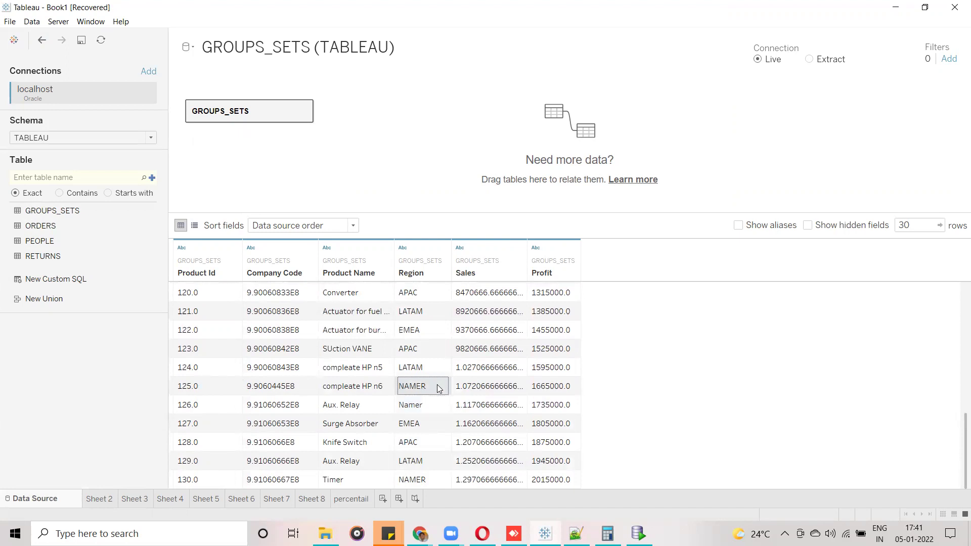
left_click(426, 409)
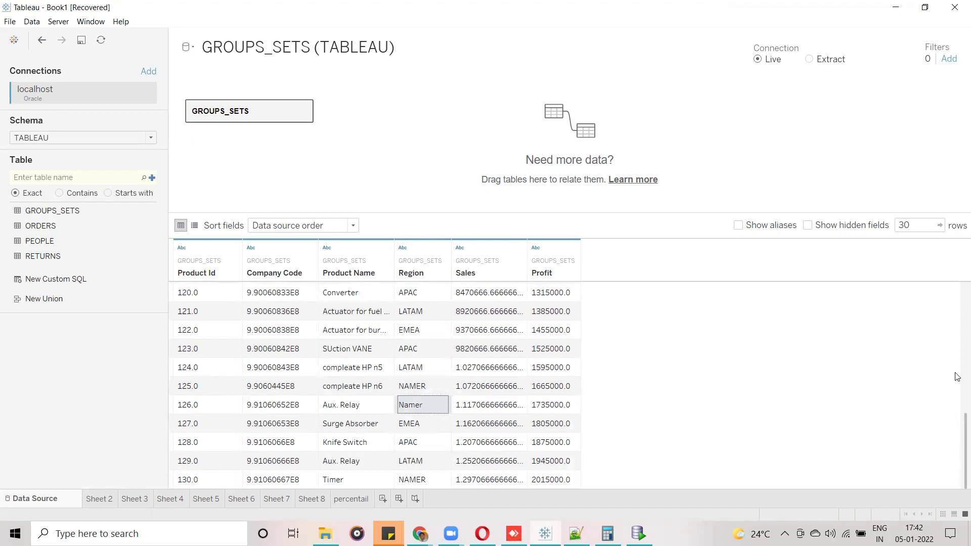
left_click_drag(958, 454, 958, 222)
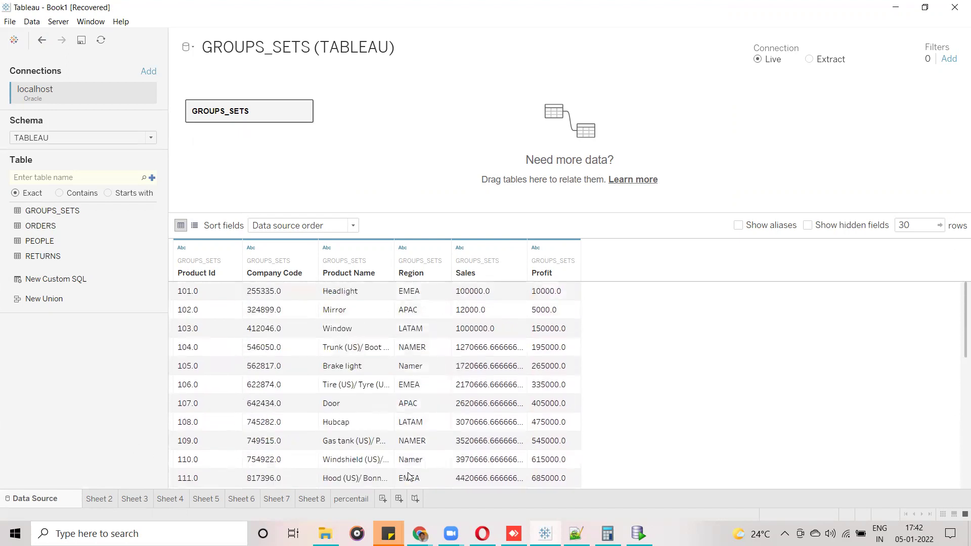
left_click(383, 499)
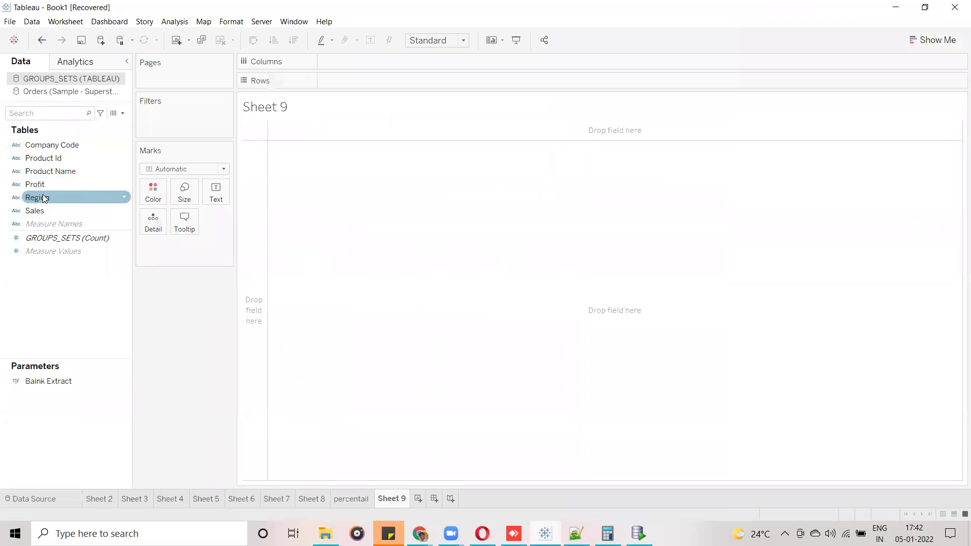
Put Region on the Rows shelf of Sheet 9 to list its five values, then return to SQL Developer.
left_click_drag(40, 200, 347, 87)
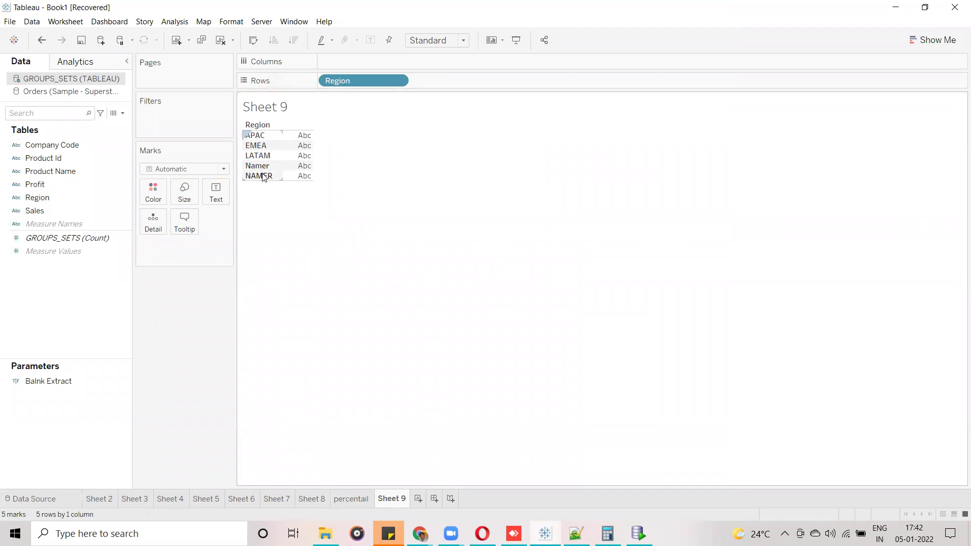
left_click(639, 533)
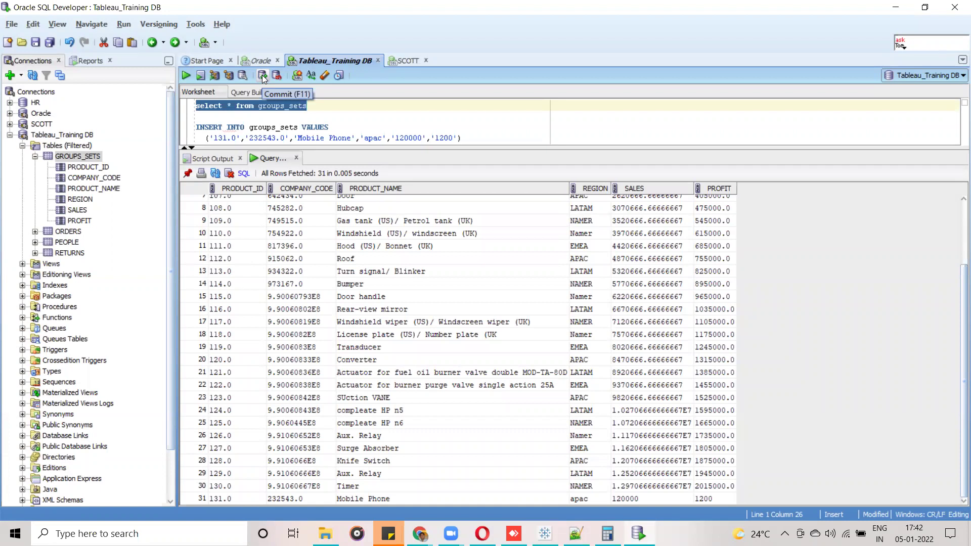
Commit the inserted Mobile Phone row and minimise SQL Developer to reveal Tableau.
left_click(263, 76)
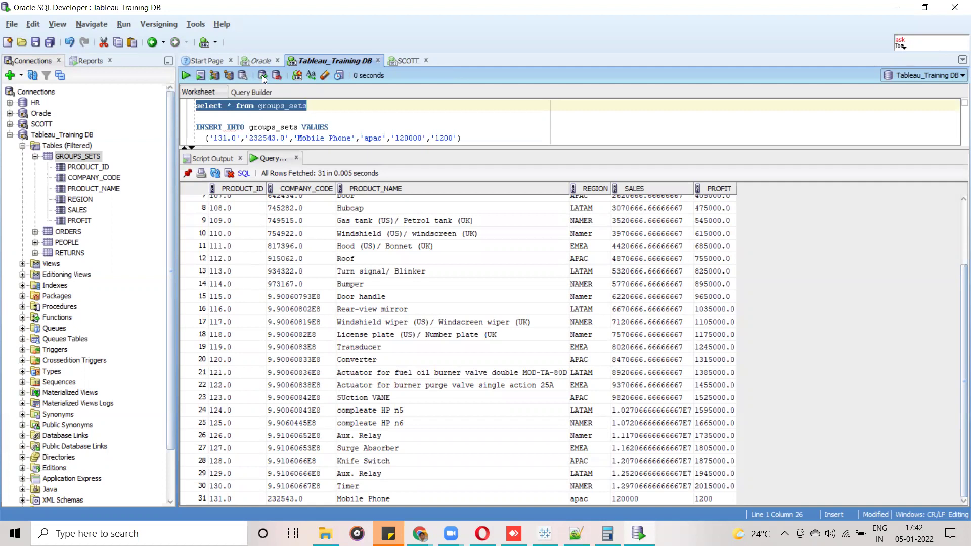
left_click(896, 7)
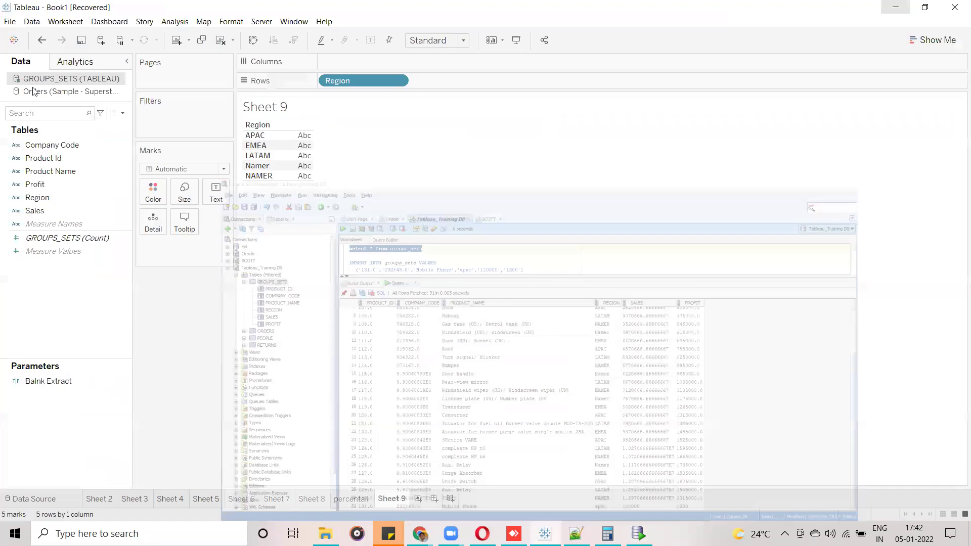
Refresh the GROUPS_SETS (TABLEAU) data source to pull in the newly committed row.
right_click(43, 80)
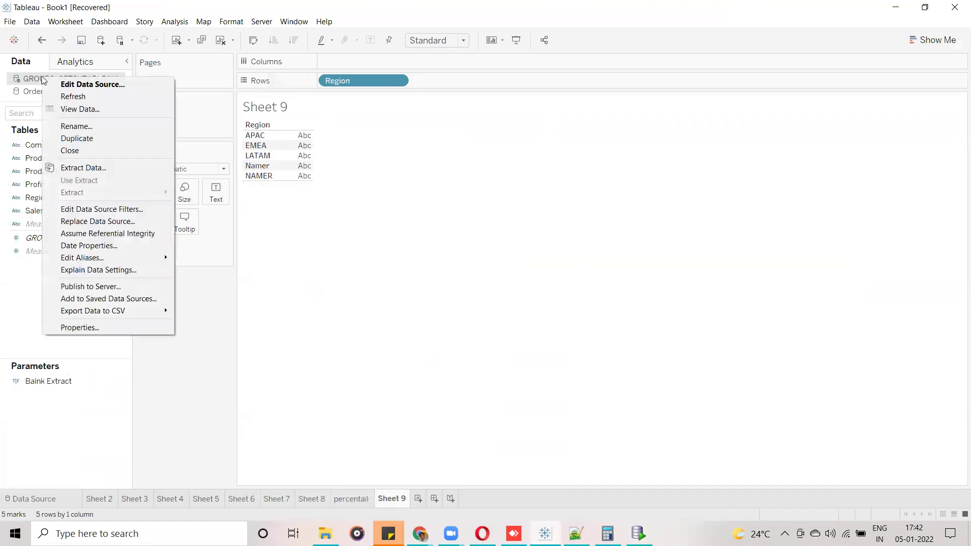
left_click(71, 96)
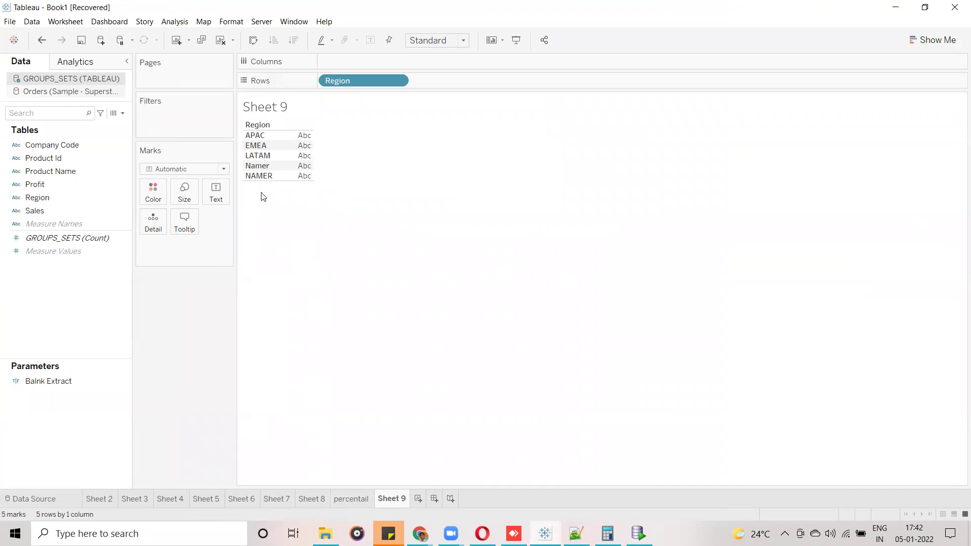
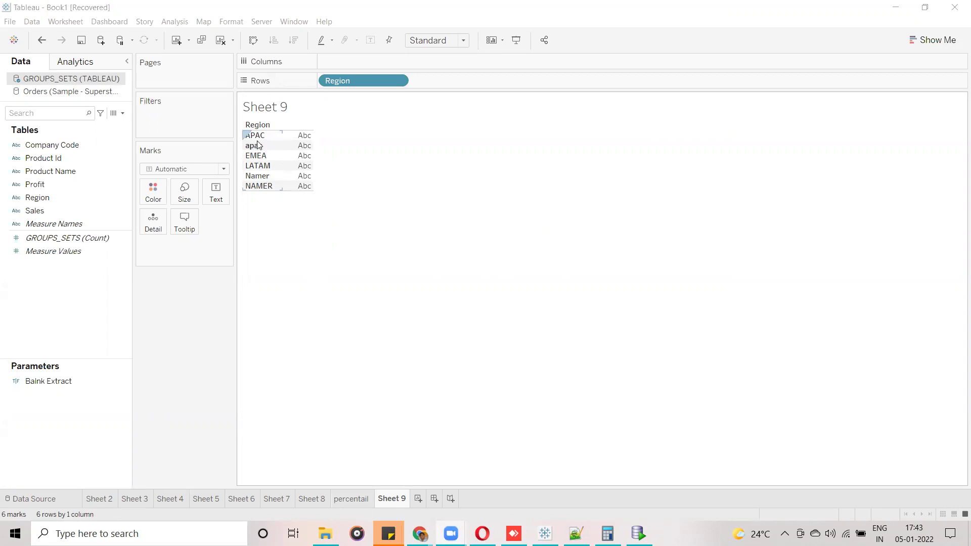
Group the APAC and apac rows into one region.
left_click(258, 145)
left_click(263, 133, "ctrl")
right_click(263, 133)
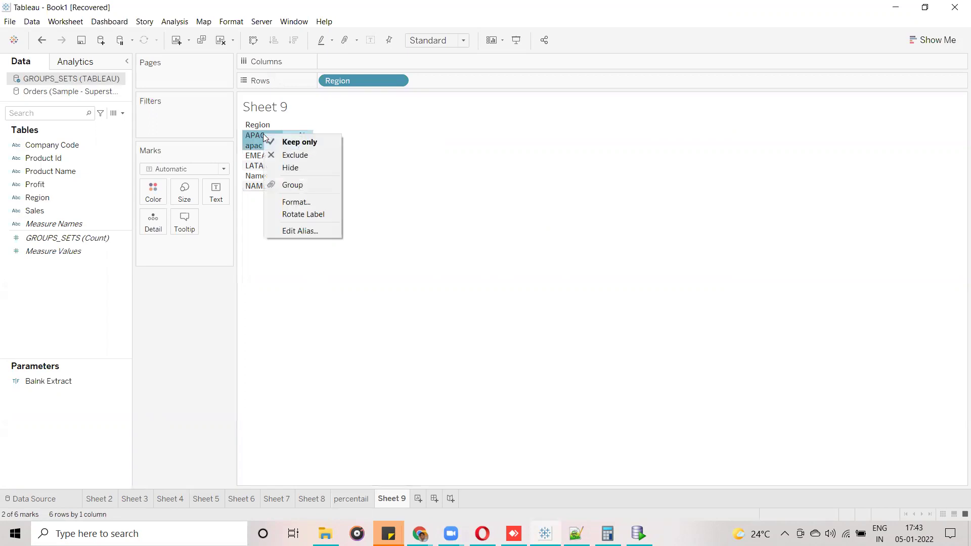
left_click(307, 185)
left_click(308, 188)
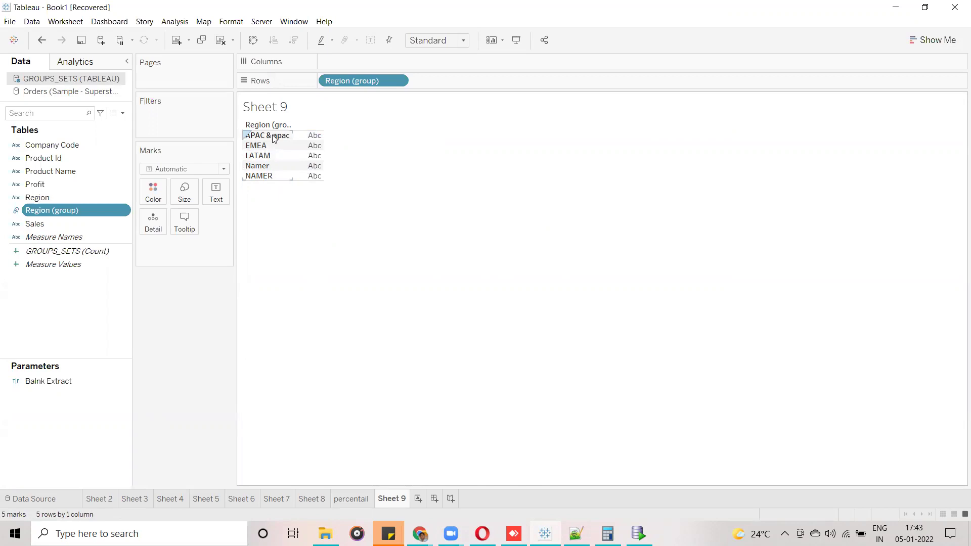
Group the Namer and NAMER rows into one region.
left_click(259, 166)
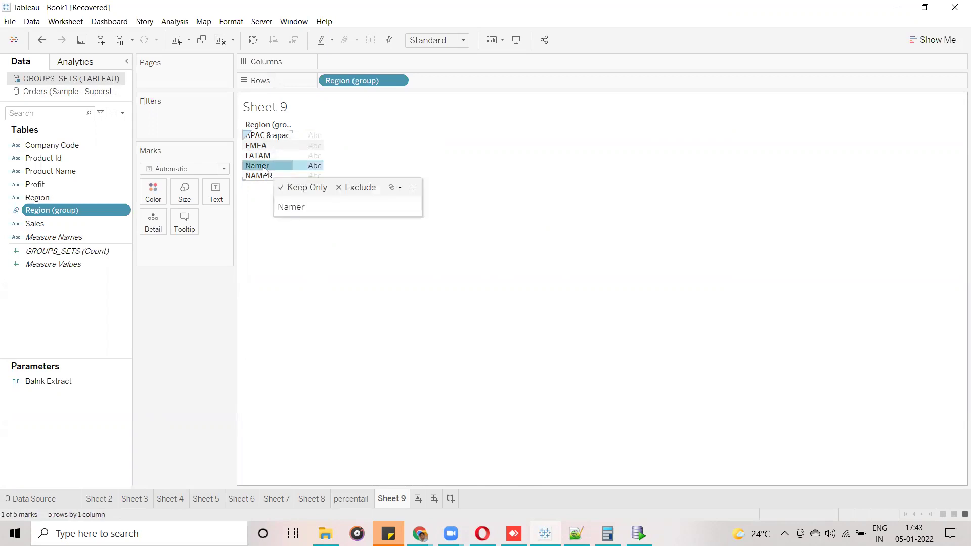
left_click(261, 175, "ctrl")
right_click(261, 175)
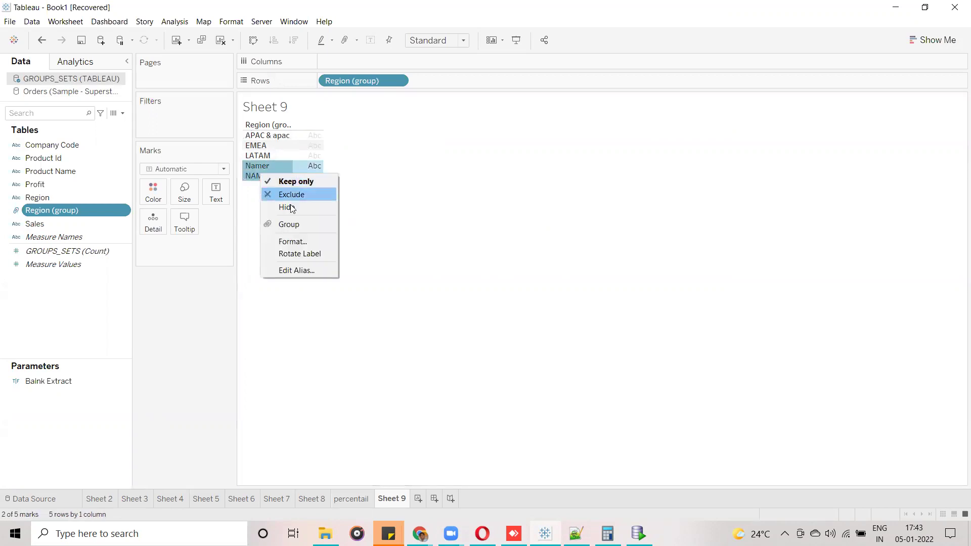
left_click(297, 225)
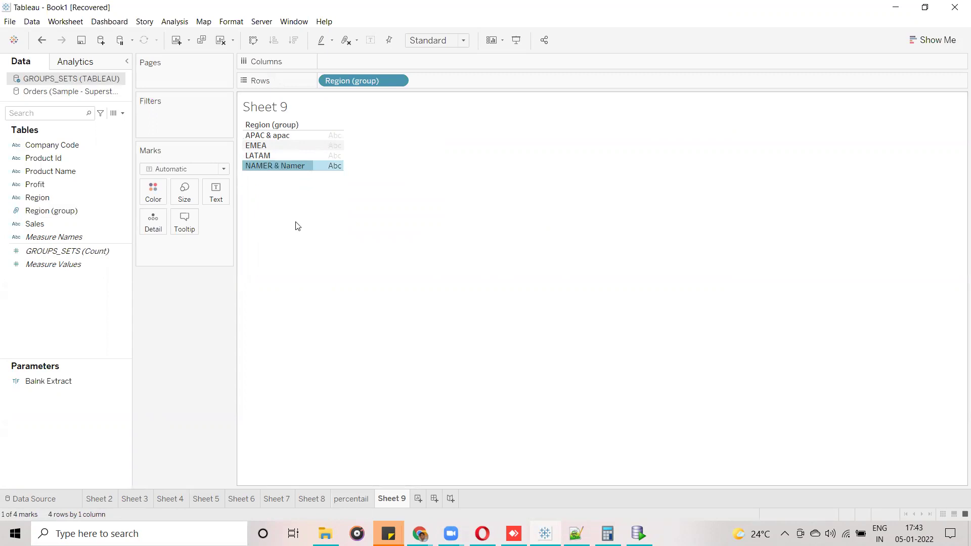
right_click(284, 134)
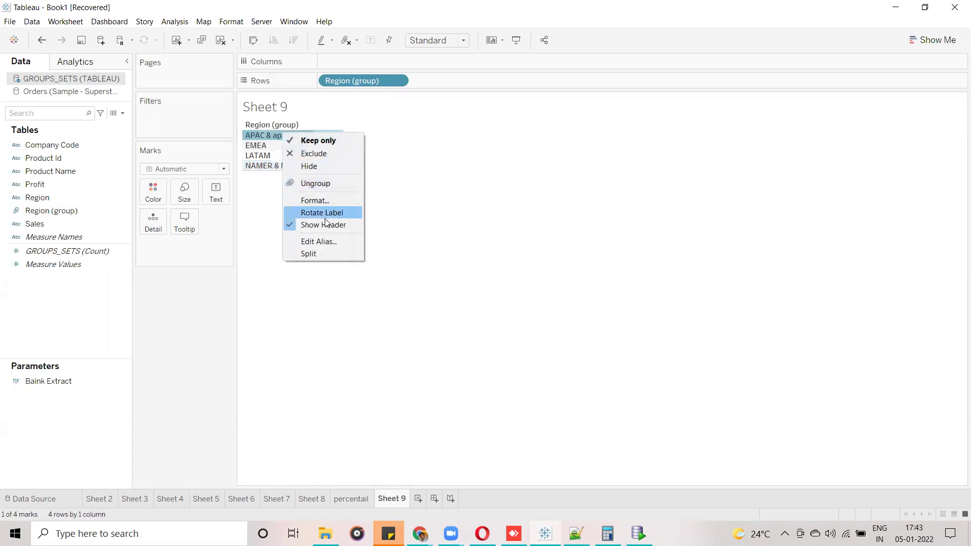
left_click(462, 250)
left_click(273, 136)
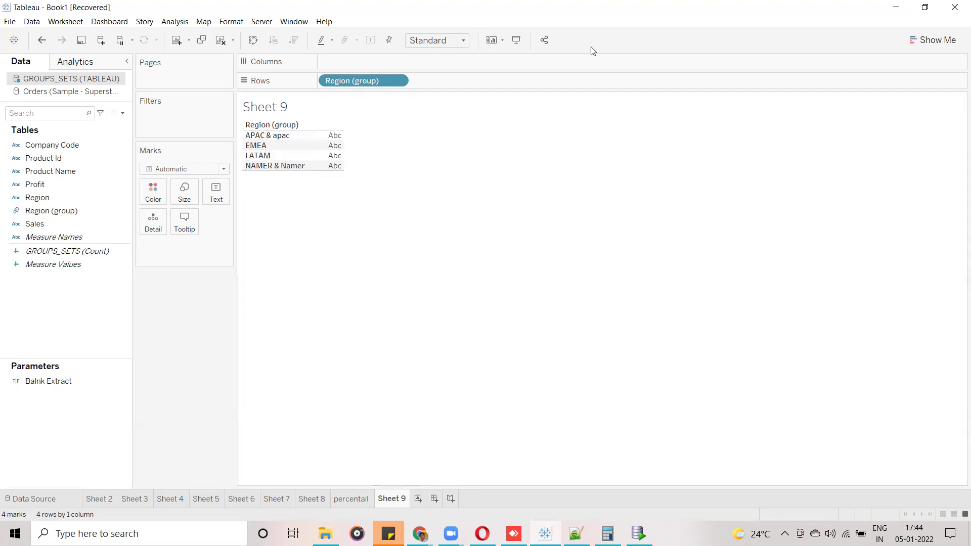
left_click(392, 244)
type("A")
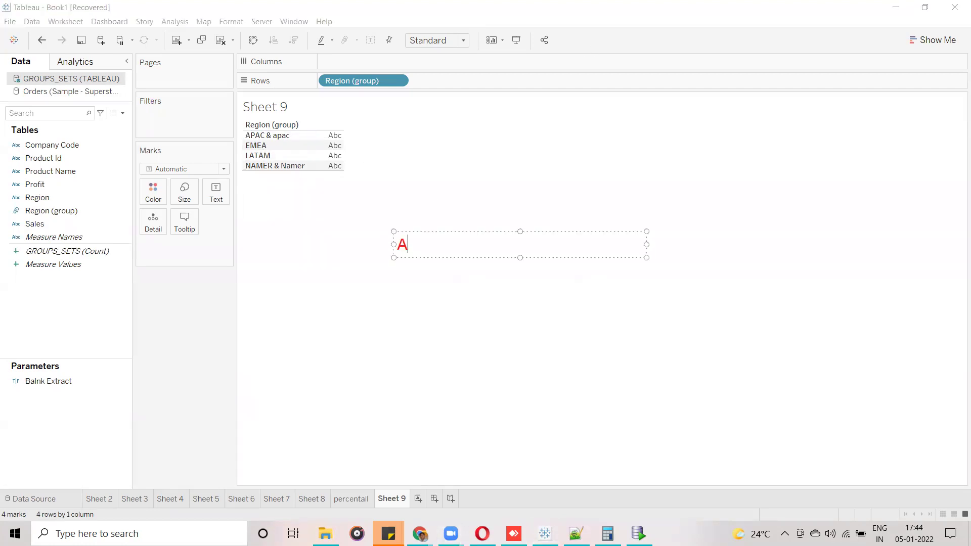
type("pAC")
key("BackSpace")
type("c")
left_click_drag(449, 244, 381, 243)
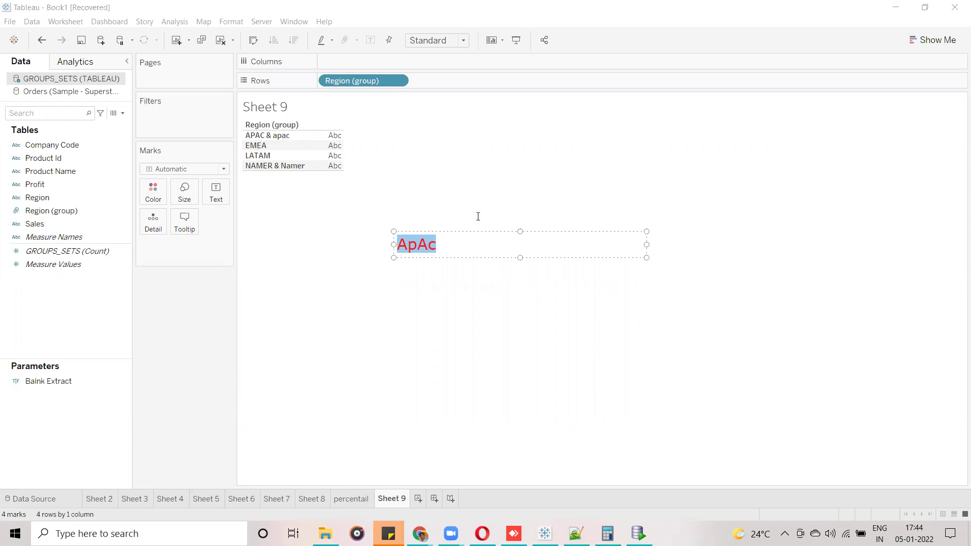
left_click(482, 195)
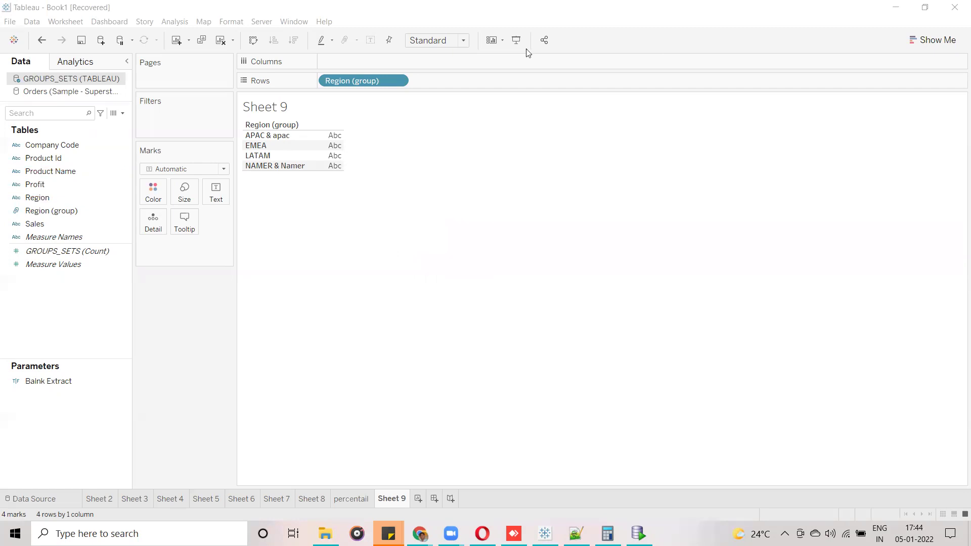
Ungroup APAC & apac back into separate rows.
left_click(303, 136)
left_click(337, 82)
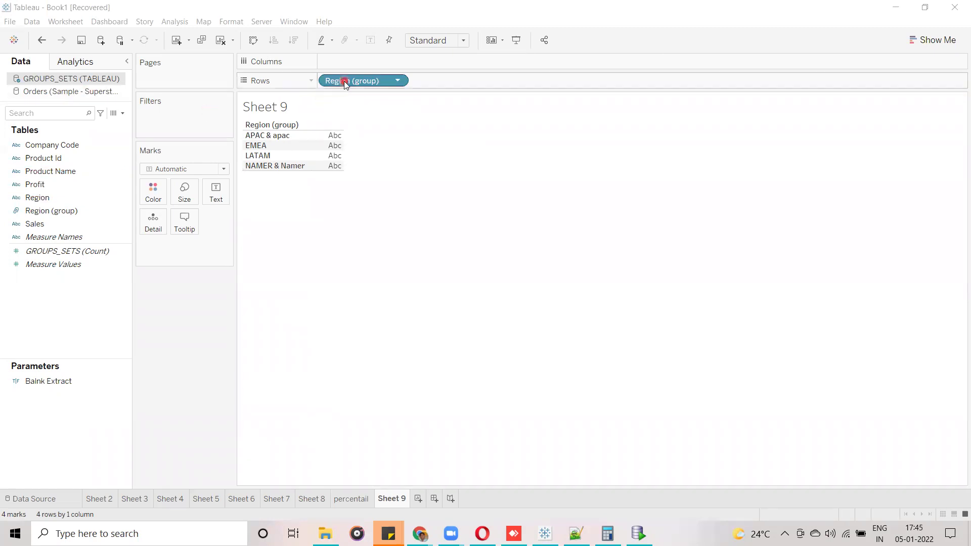
left_click(353, 119)
right_click(262, 137)
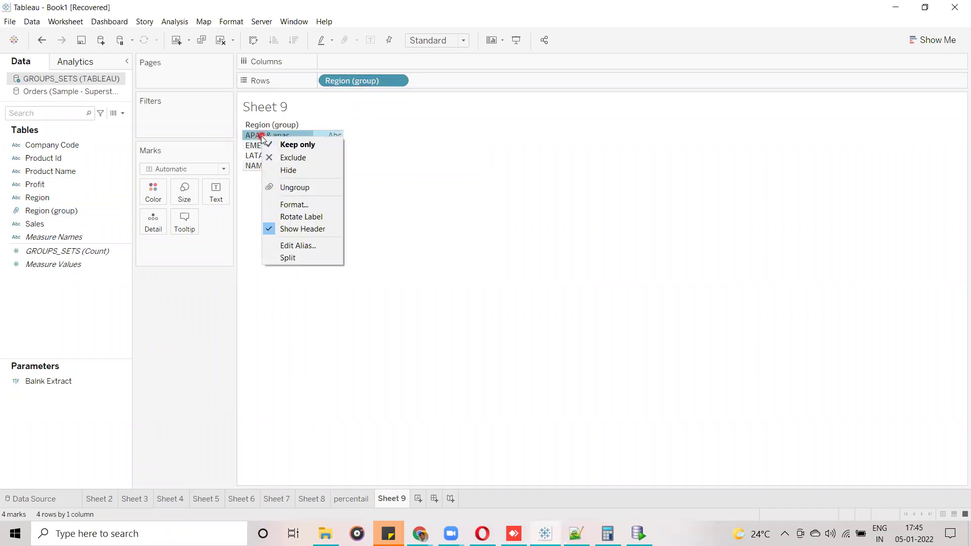
left_click(295, 187)
Ungroup NAMER & Namer back into separate rows.
left_click(44, 203)
left_click(61, 211)
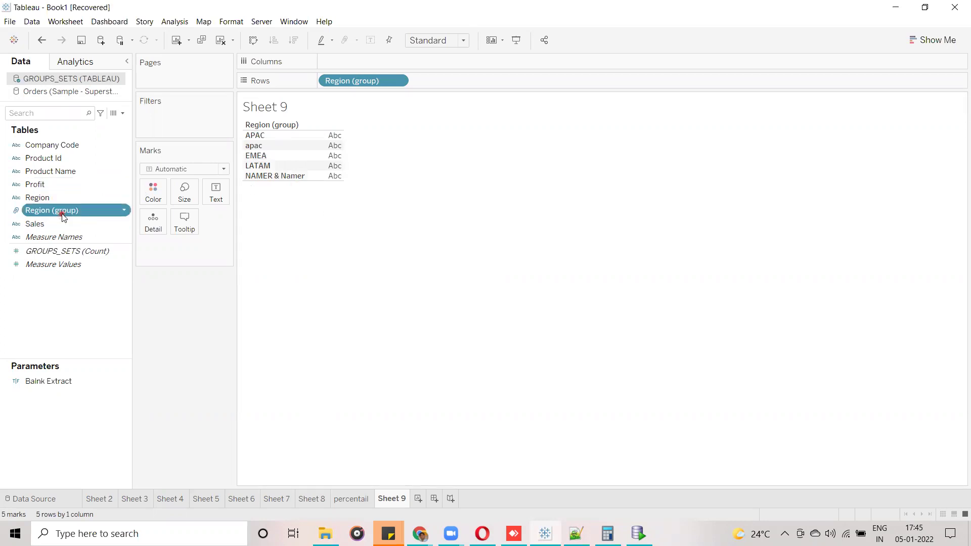
right_click(61, 212)
left_click(295, 175)
right_click(296, 176)
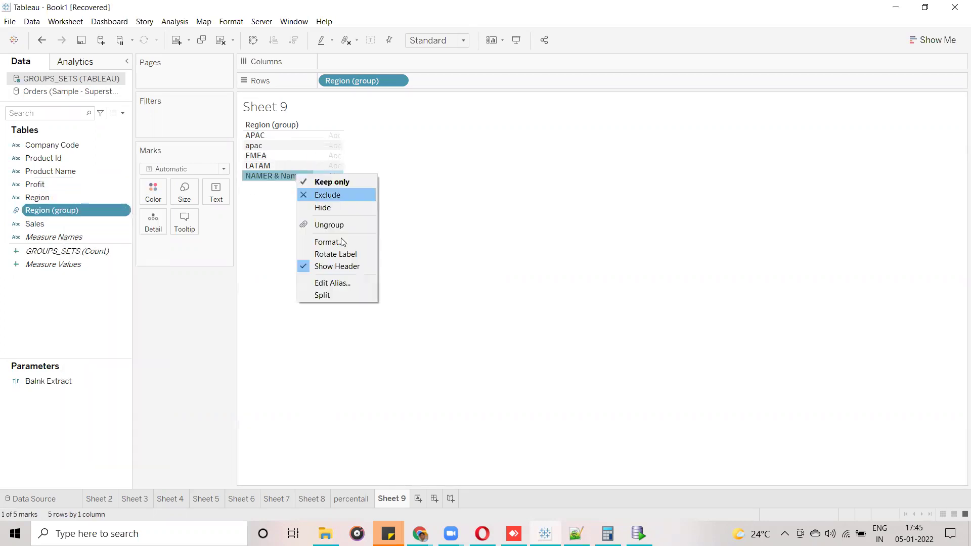
left_click(347, 225)
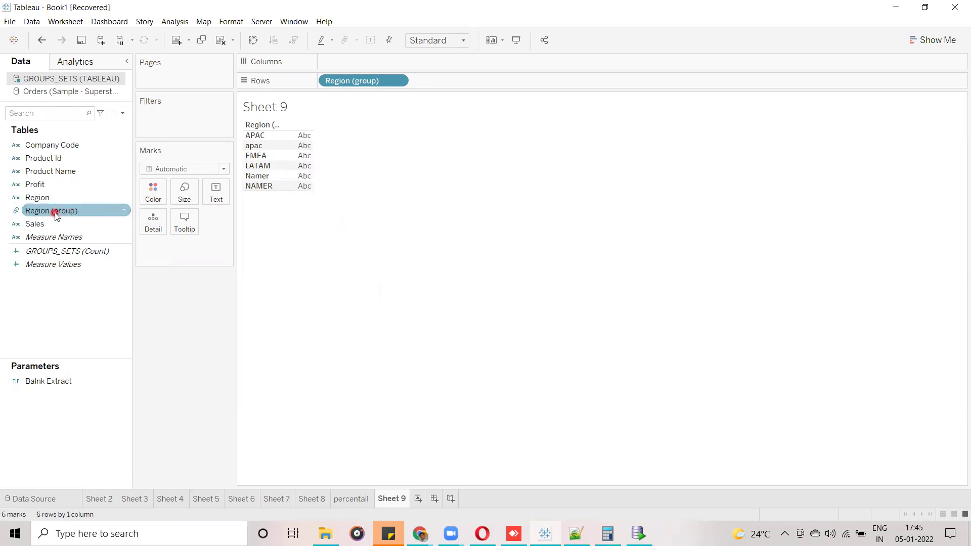
Delete the Region (group) field from the Data pane and confirm.
right_click(57, 216)
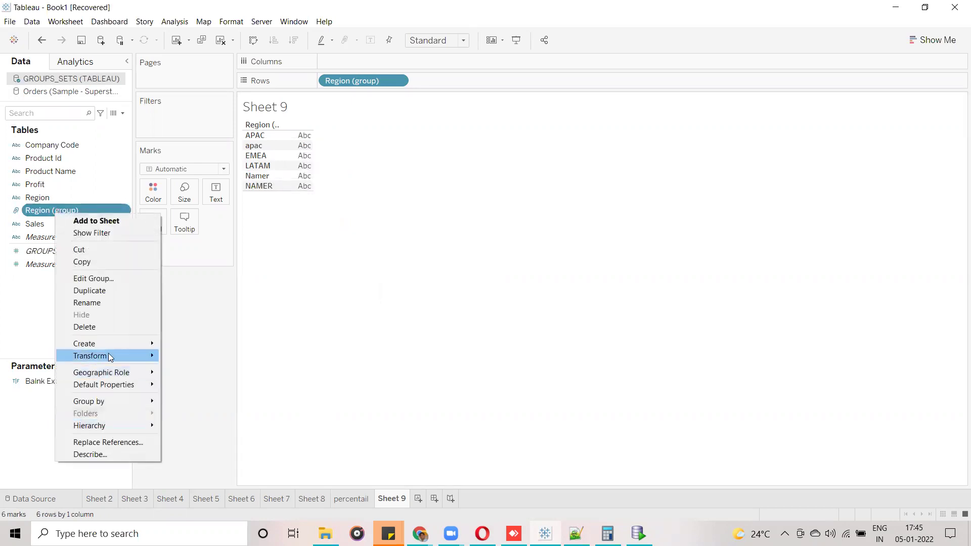
left_click(104, 326)
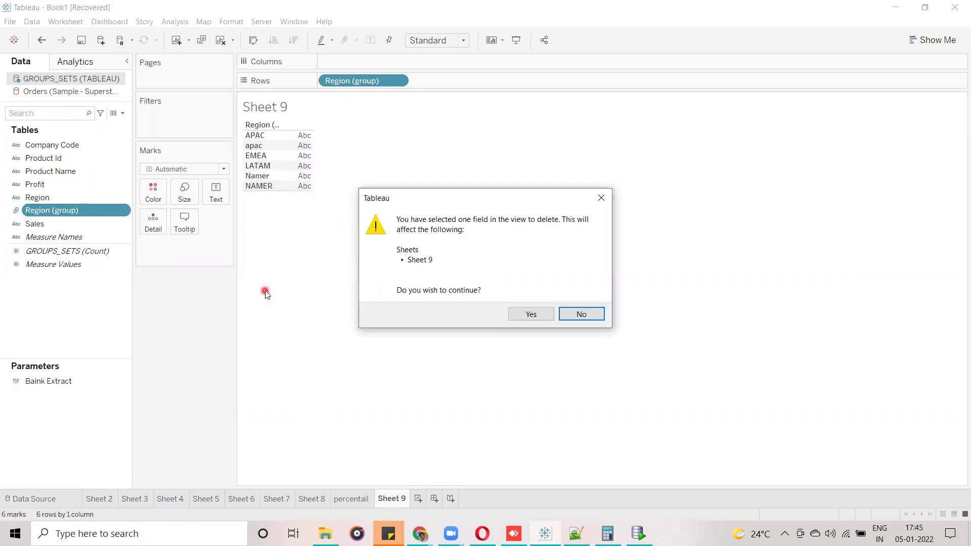
left_click(535, 314)
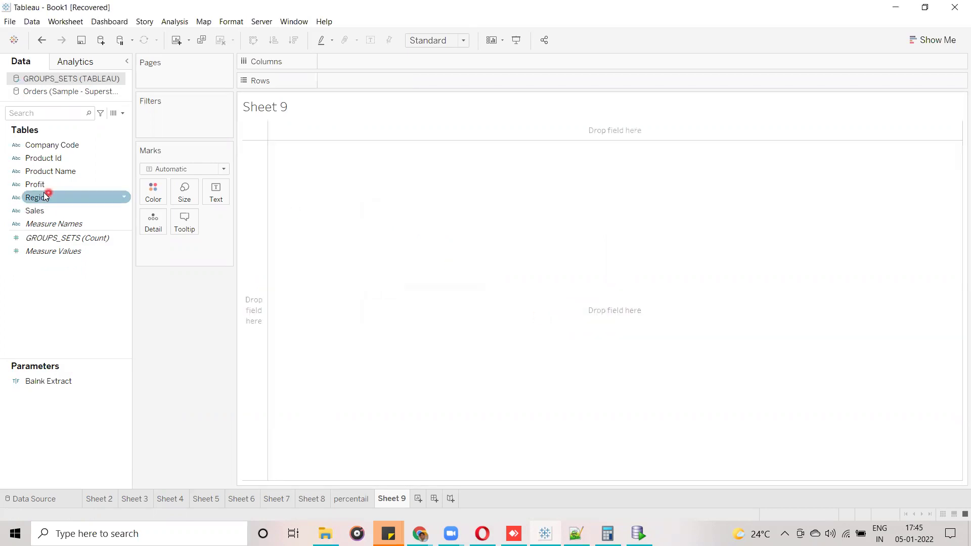
Put Region on Rows, briefly showing Sales as text before removing it.
left_click_drag(40, 197, 340, 80)
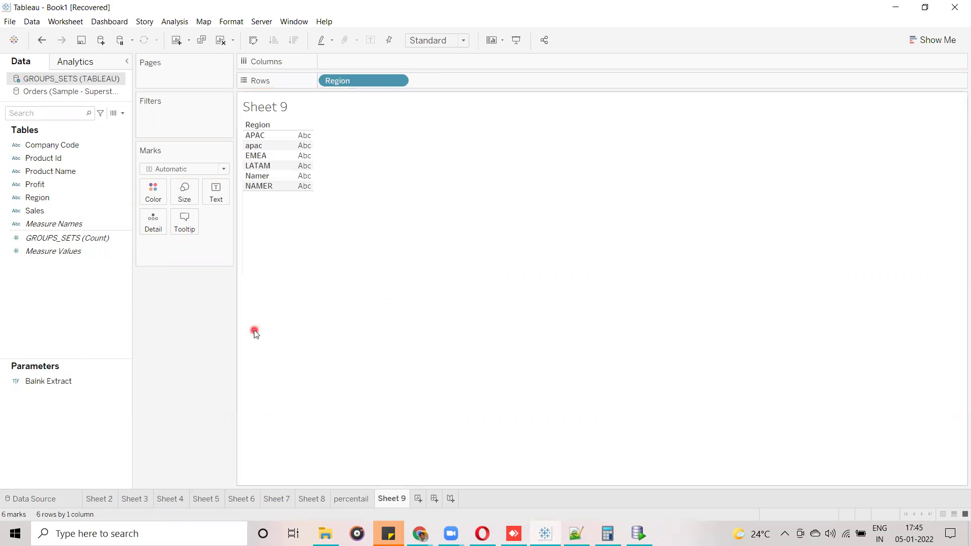
left_click(79, 223)
left_click_drag(72, 211, 220, 198)
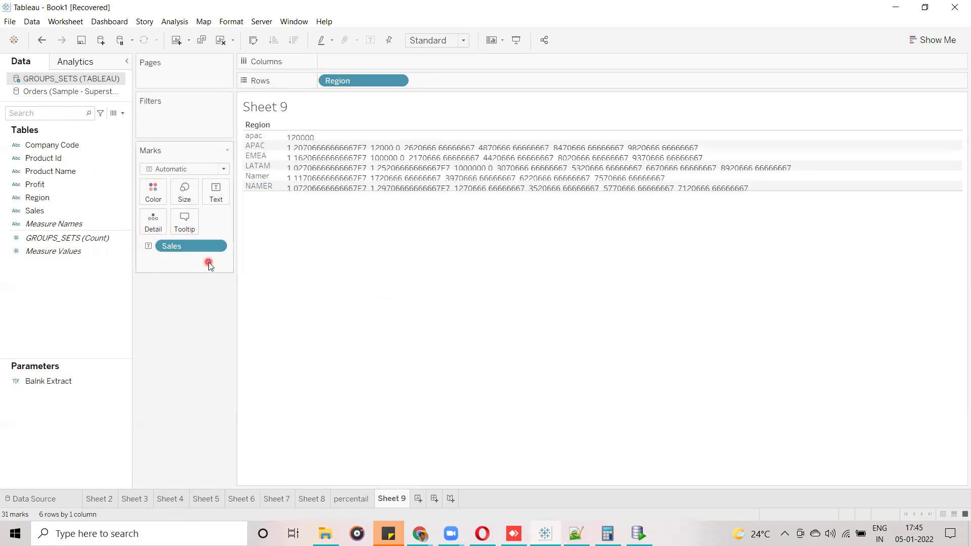
left_click(226, 247)
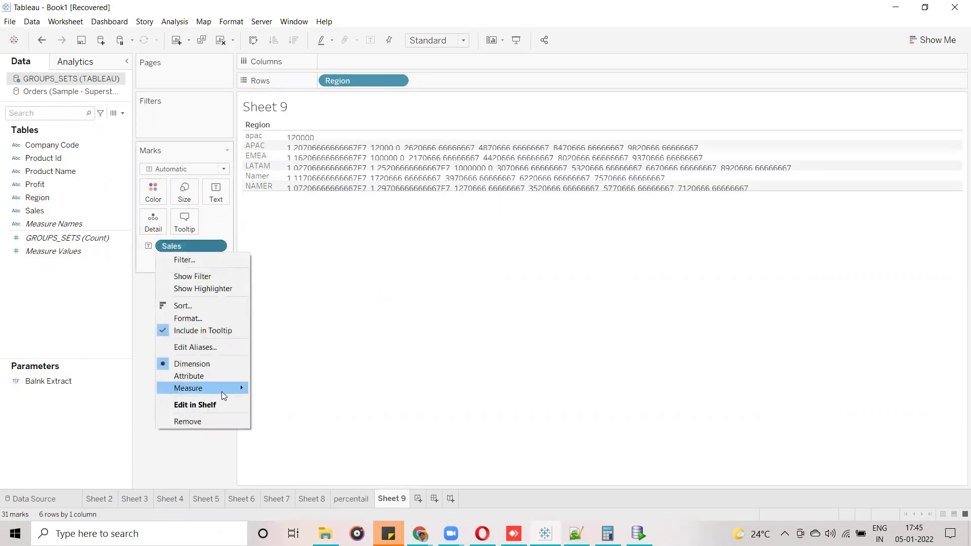
mouse_move(221, 392)
left_click(308, 273)
left_click_drag(163, 250, 34, 298)
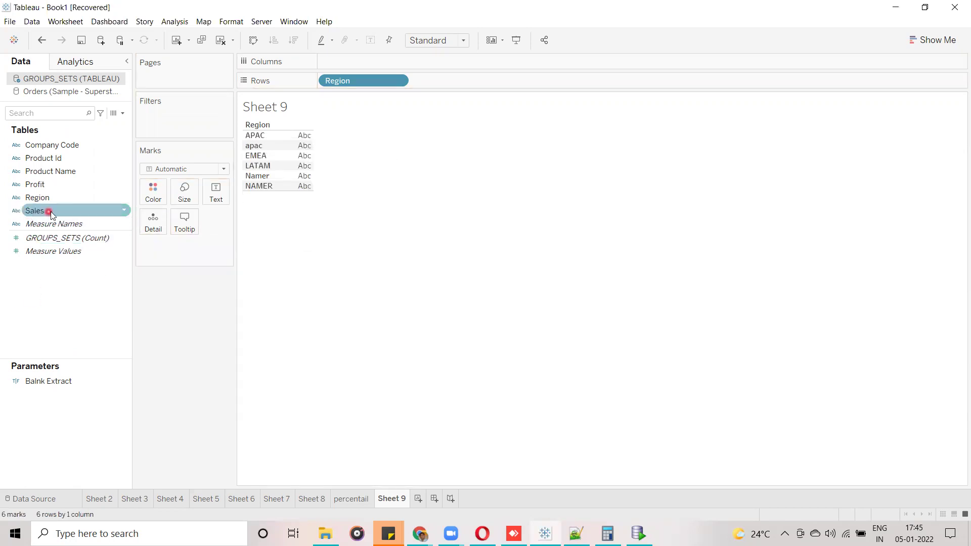
left_click(29, 217)
Convert Profit and Sales into Count (Distinct) measures.
left_click(18, 197)
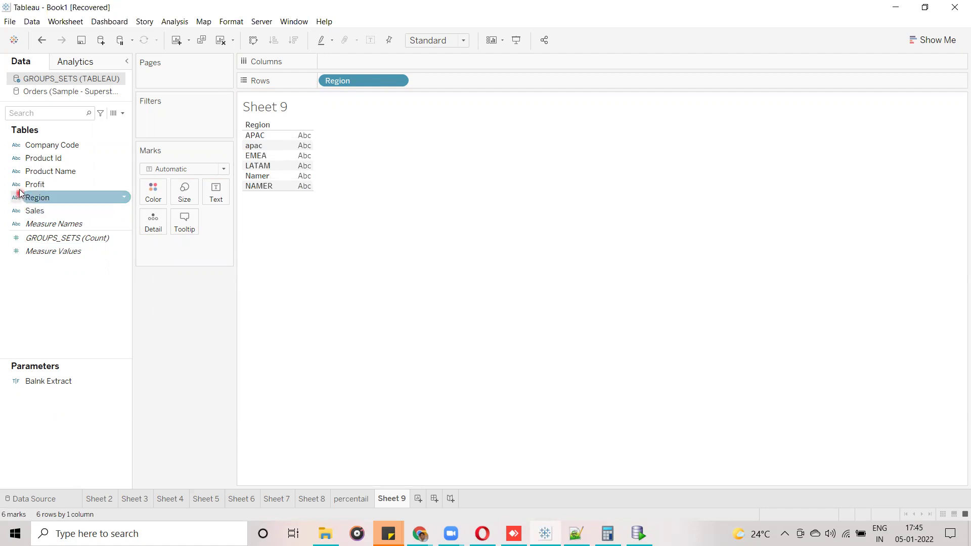
left_click(17, 173)
left_click(17, 183)
left_click(113, 195)
left_click(61, 185)
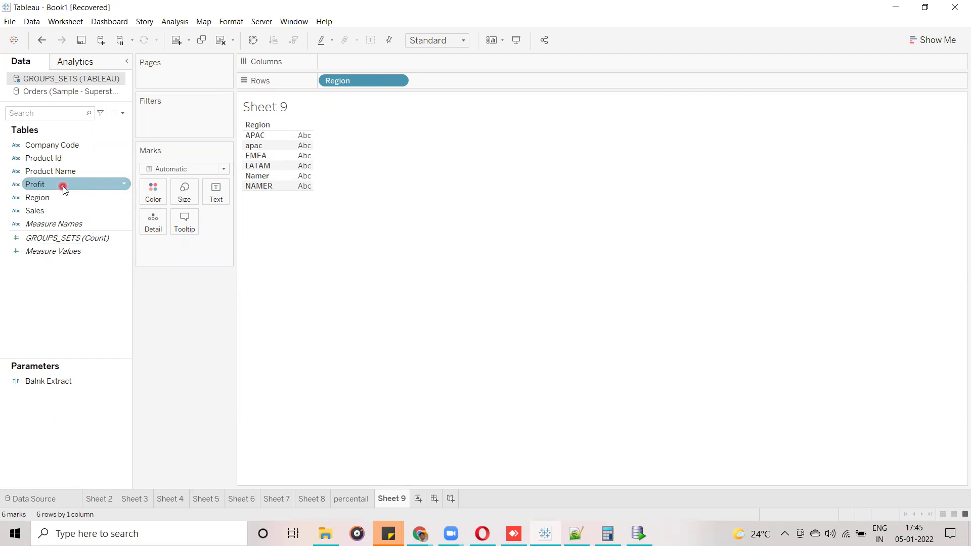
left_click(77, 212, "ctrl")
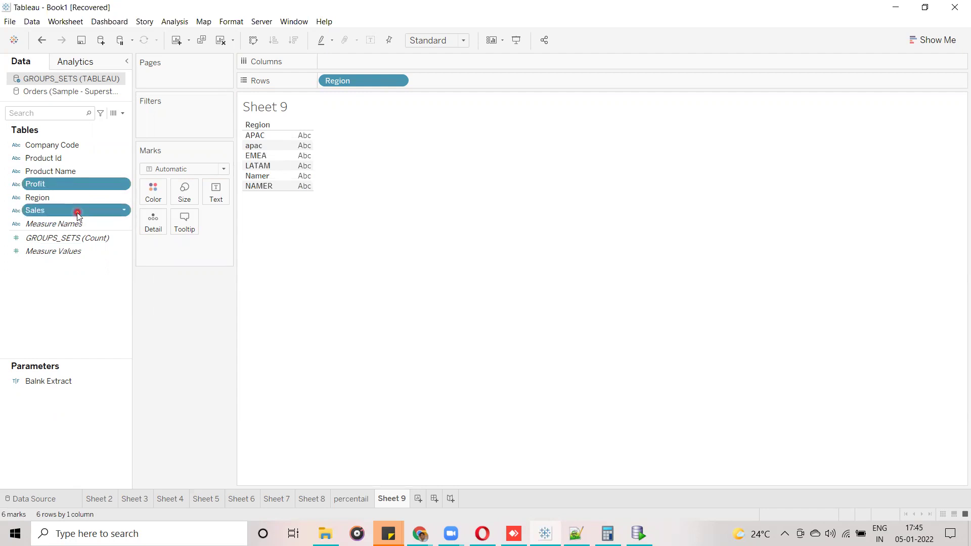
left_click(126, 212)
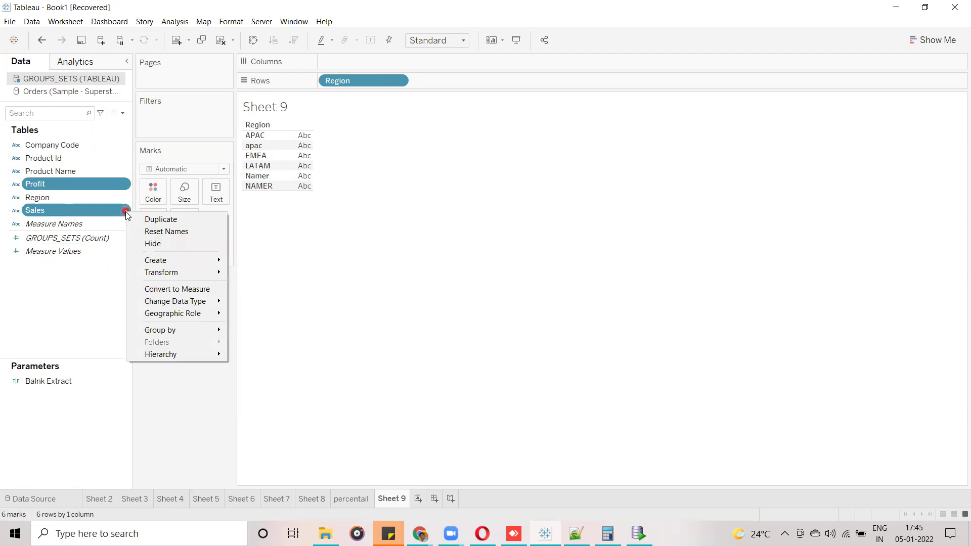
left_click(167, 289)
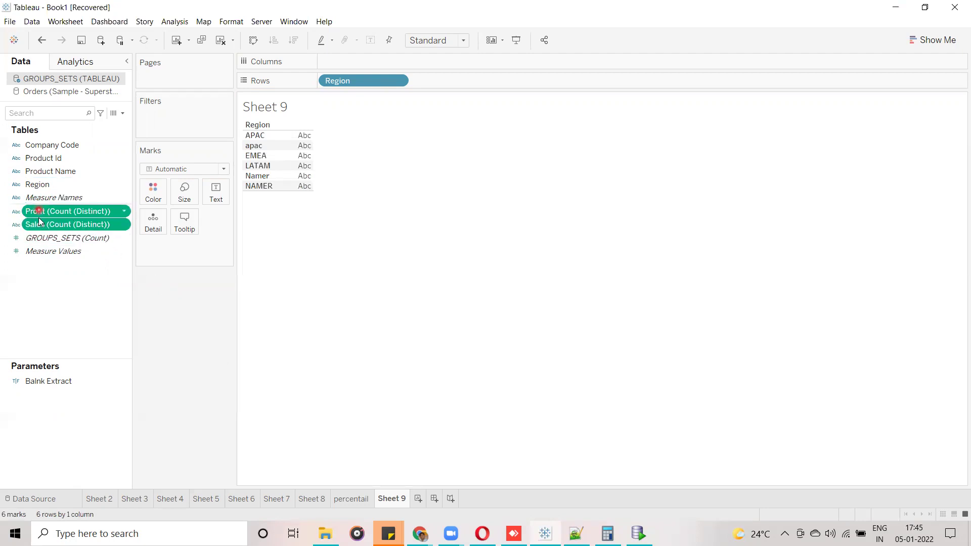
left_click(76, 290)
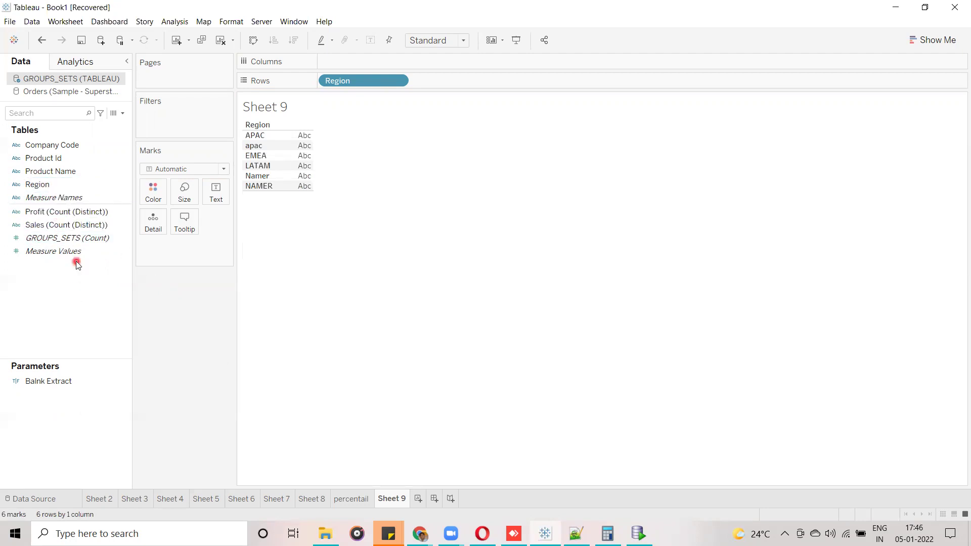
Try the distinct Sales count per Region in the table, then undo it.
left_click(53, 226)
left_click_drag(53, 227, 221, 193)
left_click(210, 287)
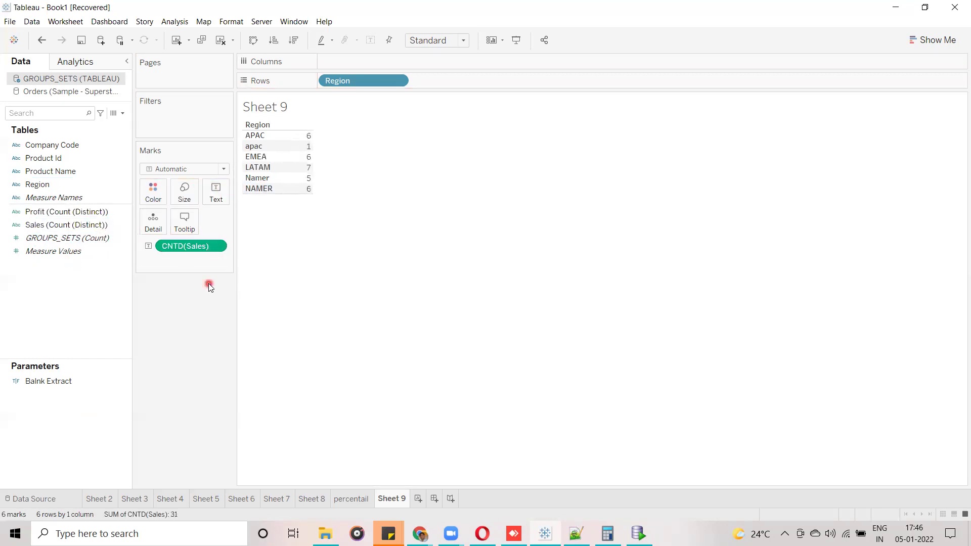
key("ctrl+z")
left_click(50, 229)
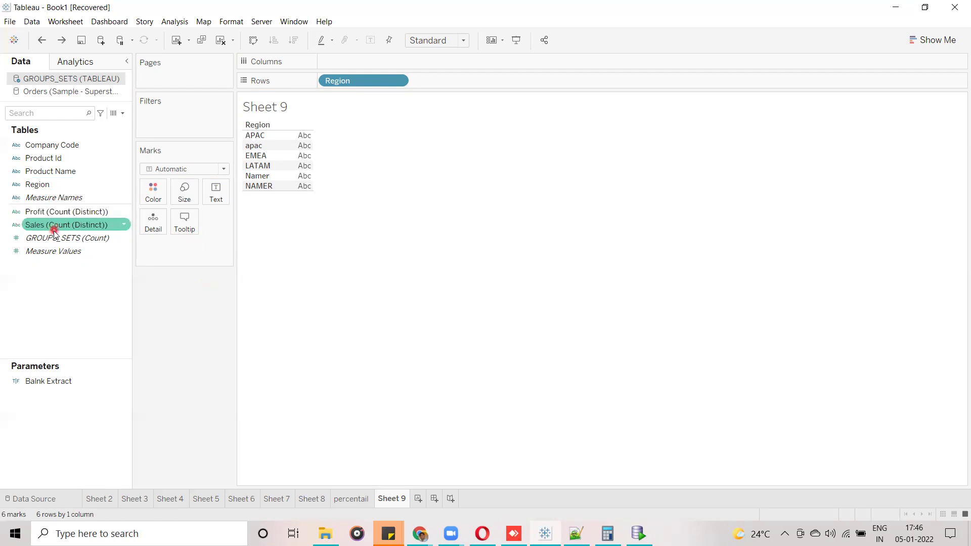
Undo the conversion to restore plain Profit and Sales fields.
left_click(35, 230)
left_click(69, 227)
left_click(142, 298)
left_click(74, 227)
key("ctrl+z")
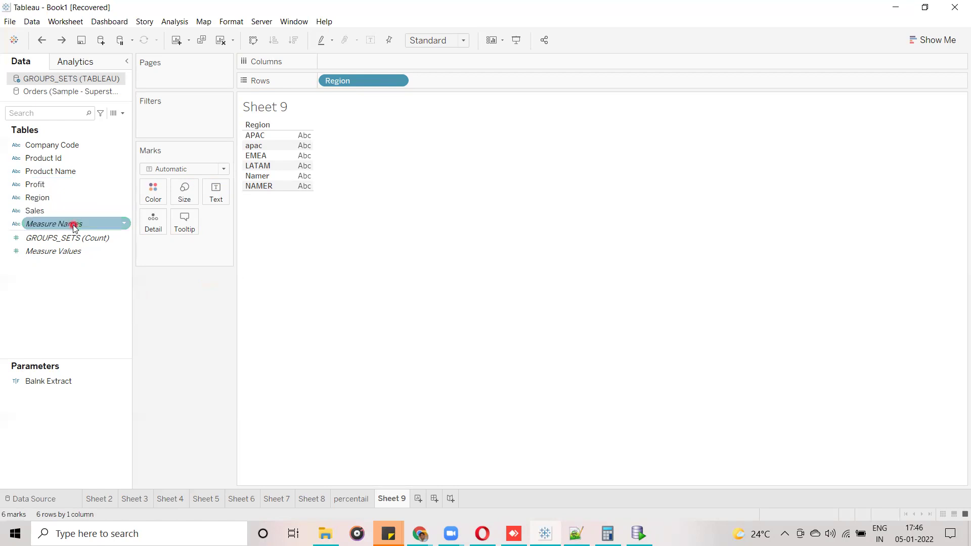
Change Sales to a number type and Profit to a decimal number.
left_click(16, 211)
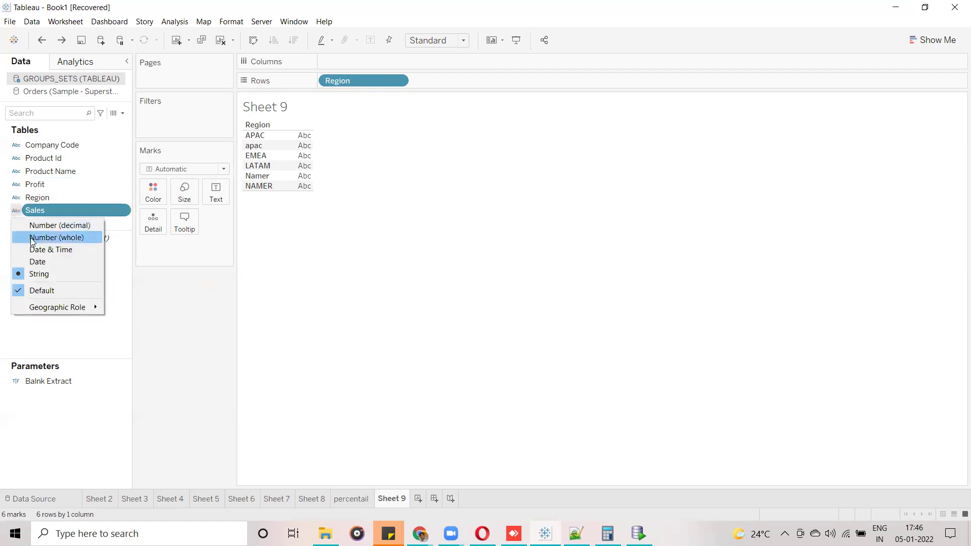
left_click(40, 227)
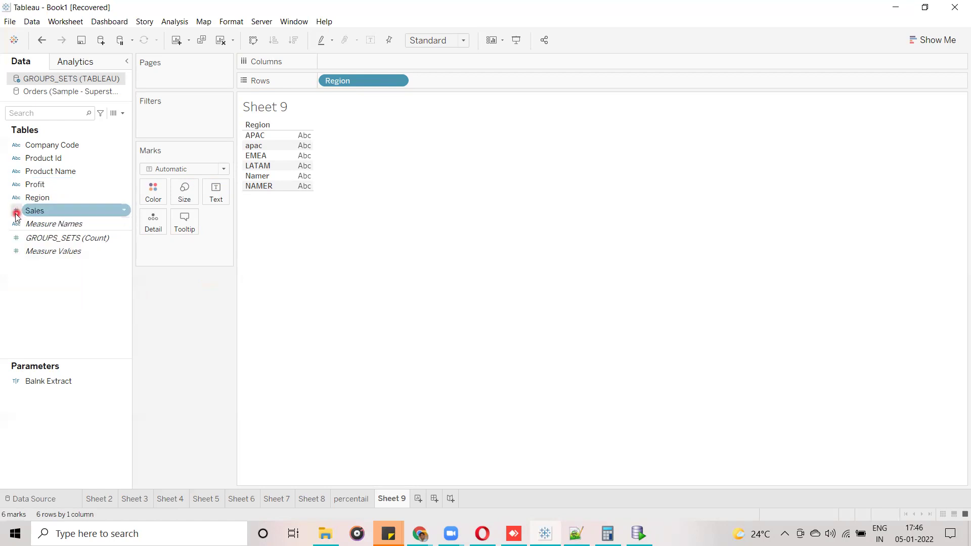
left_click(15, 185)
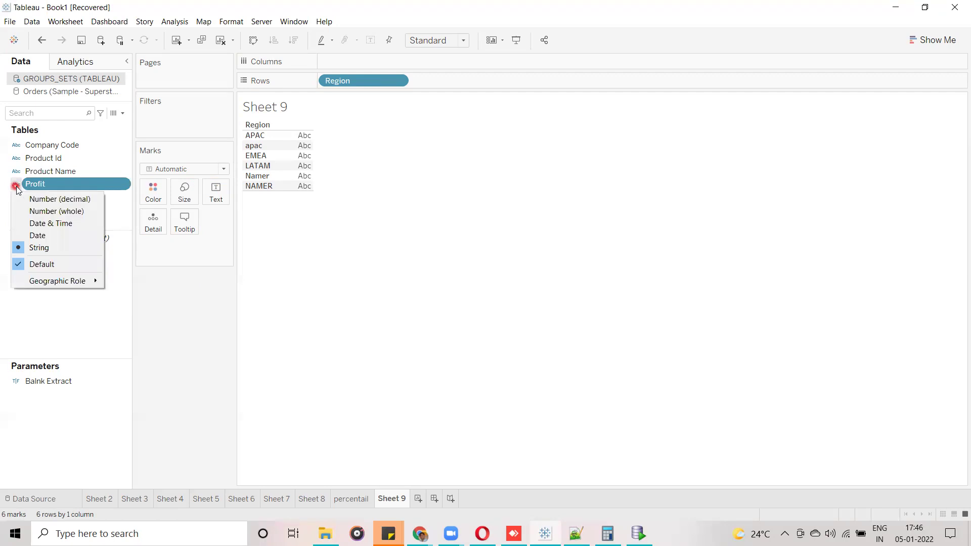
left_click(42, 199)
left_click(90, 291)
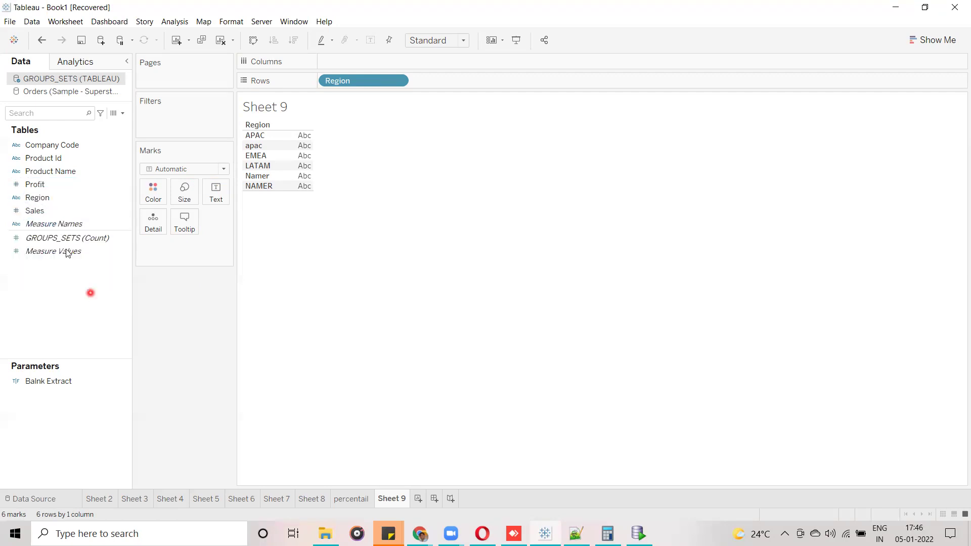
Convert Sales to a measure, testing it as text in the table.
left_click_drag(36, 211, 216, 191)
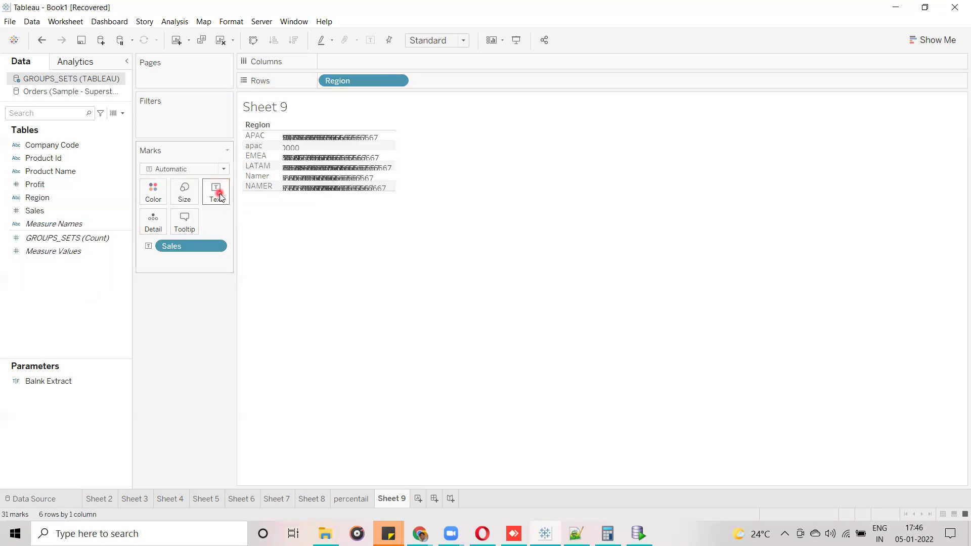
left_click_drag(172, 246, 62, 222)
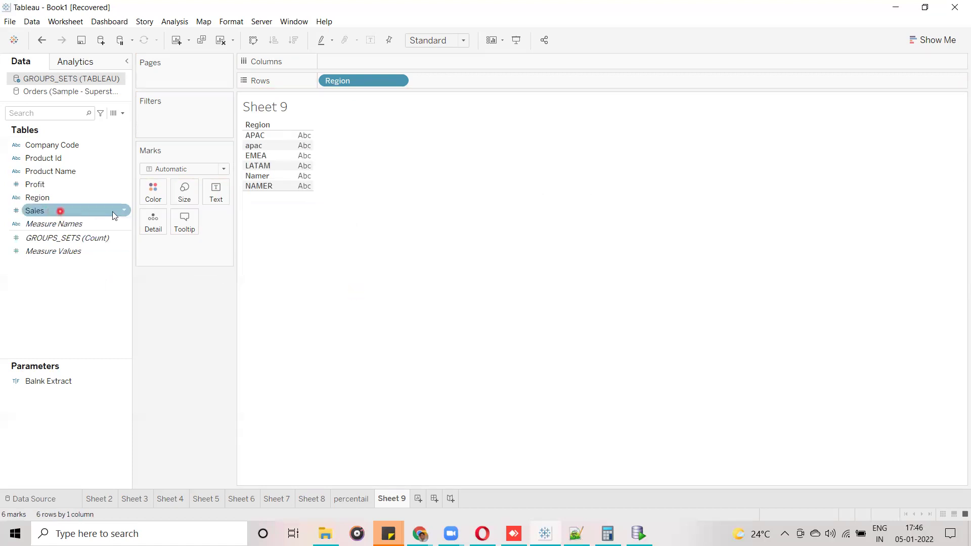
left_click(123, 214)
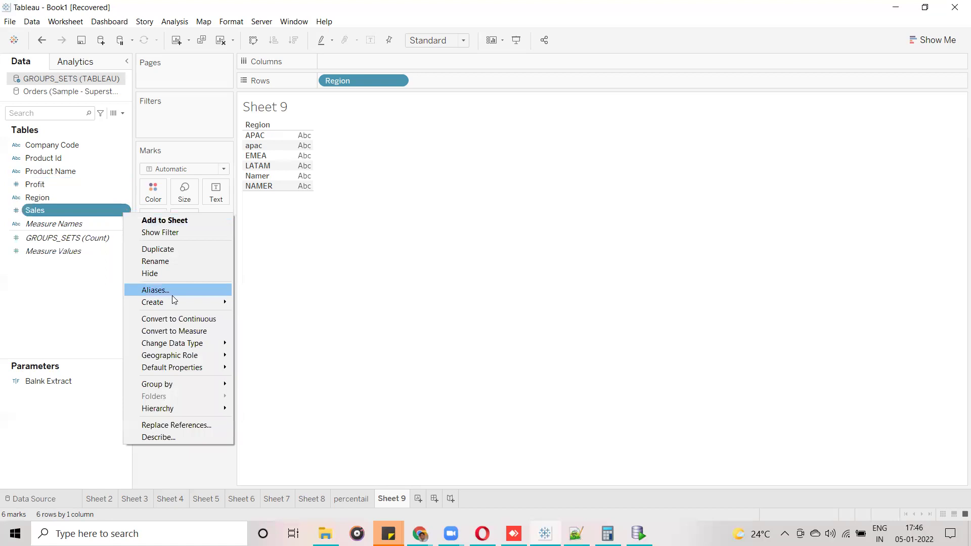
left_click(181, 332)
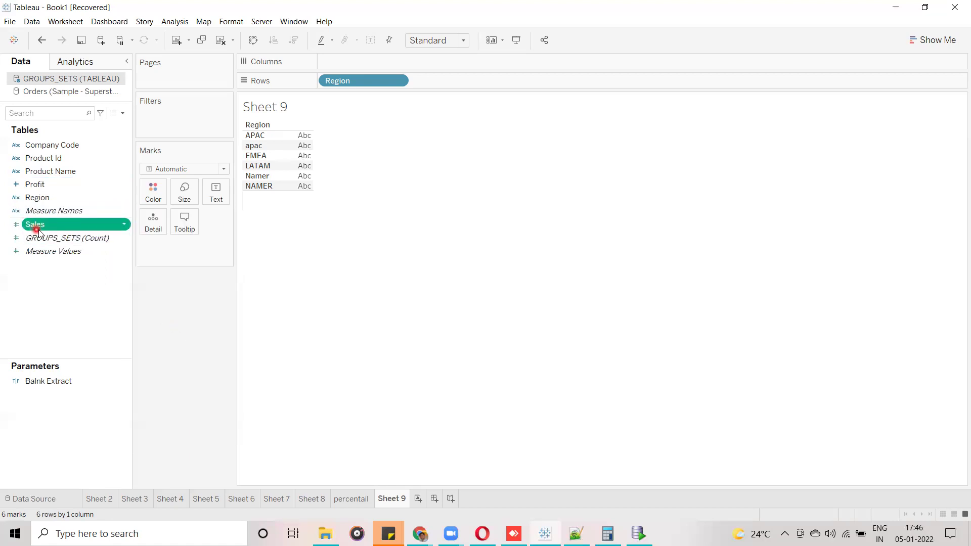
left_click_drag(45, 230, 209, 198)
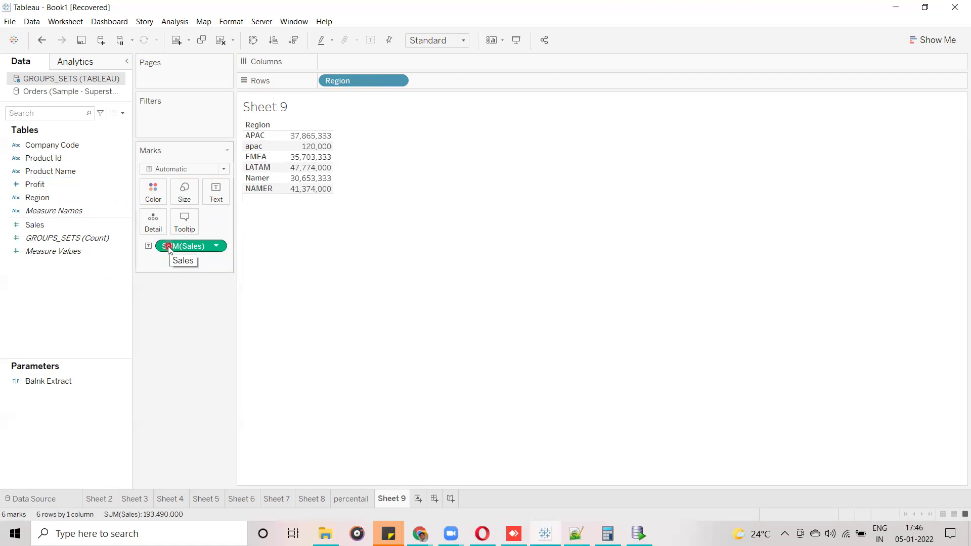
left_click_drag(168, 248, 6, 200)
Convert both Profit and Sales into measures.
left_click(14, 211)
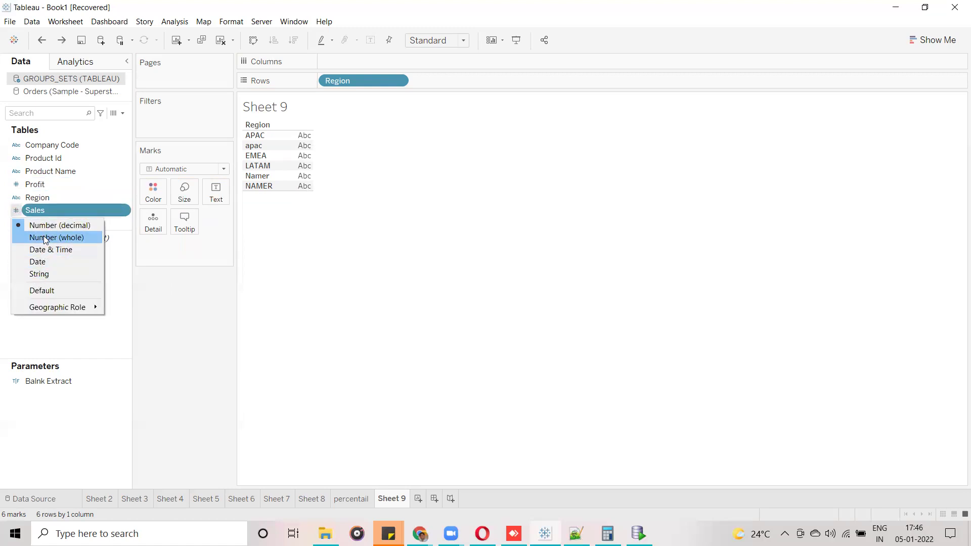
left_click_drag(134, 304, 138, 303)
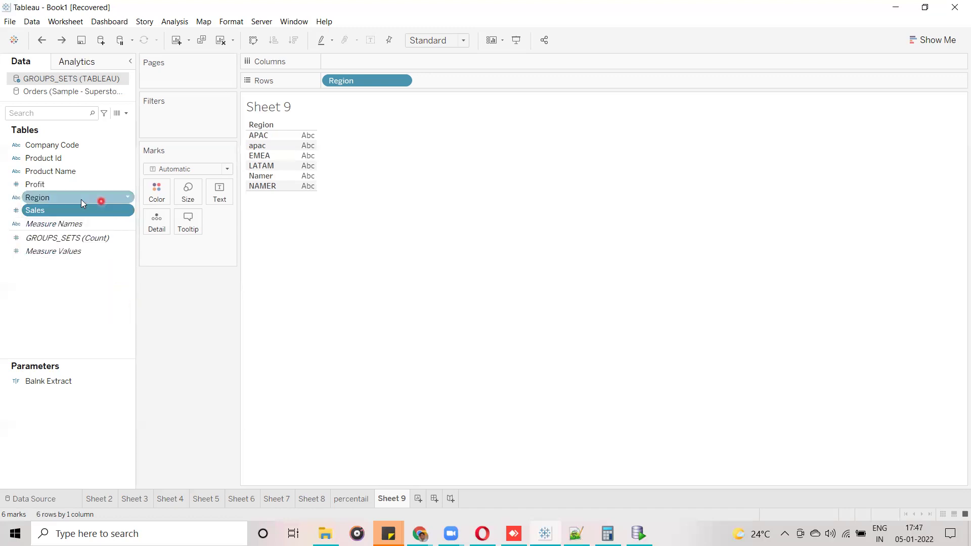
left_click(129, 211)
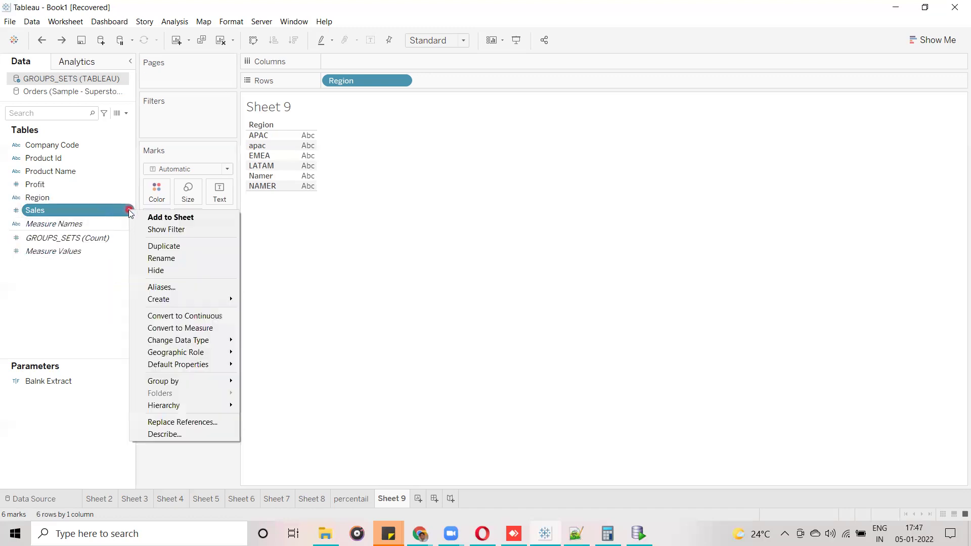
left_click(109, 185, "ctrl")
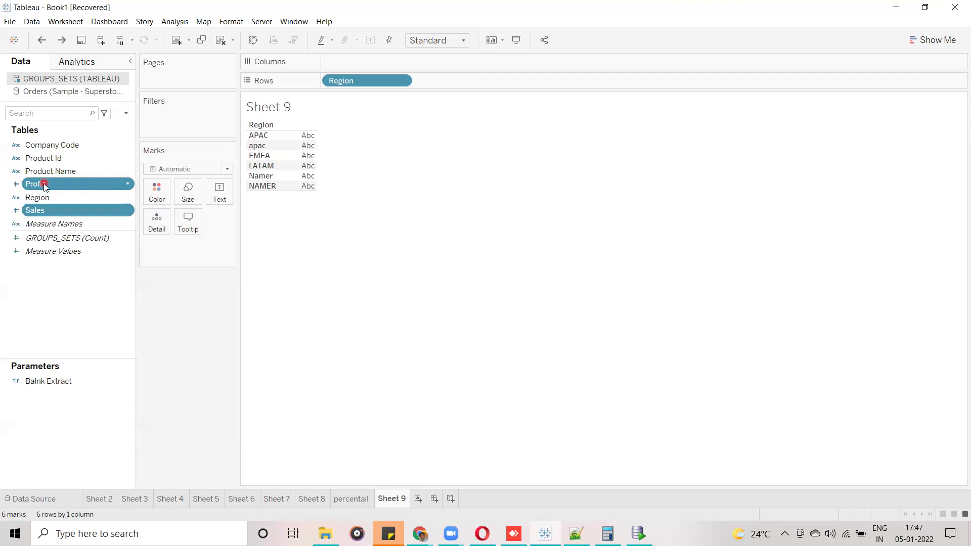
left_click(128, 185)
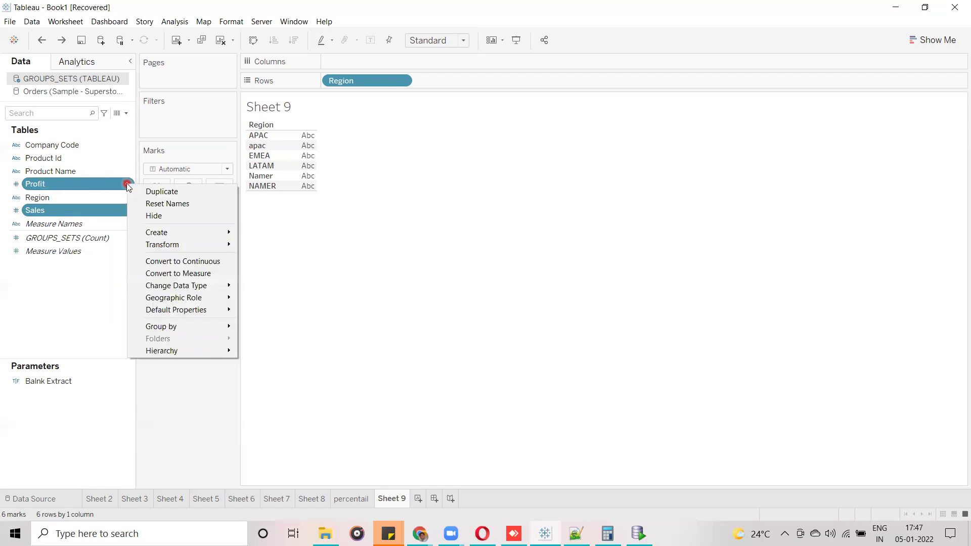
left_click(175, 273)
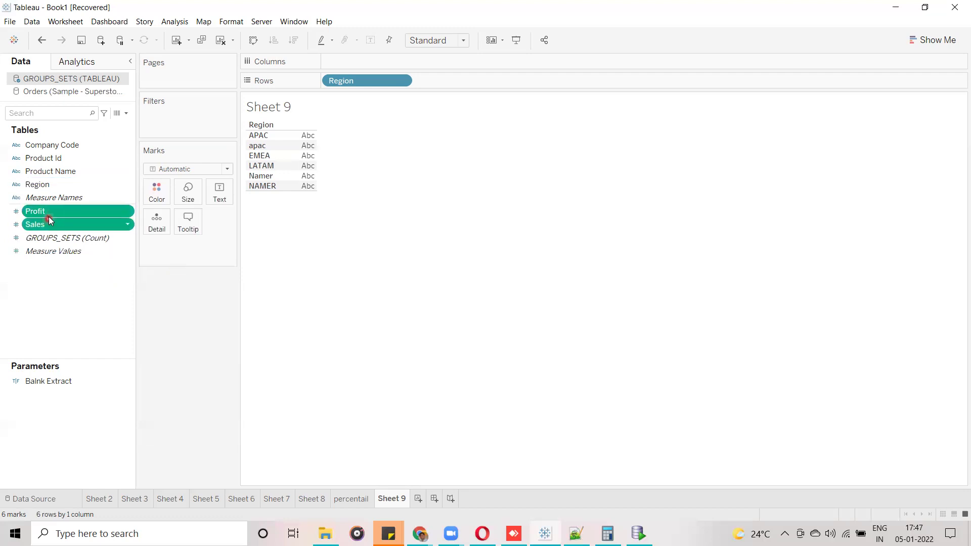
left_click(76, 302)
Show SUM(Sales) for each Region, with APAC at 37,865,333.
left_click(37, 211)
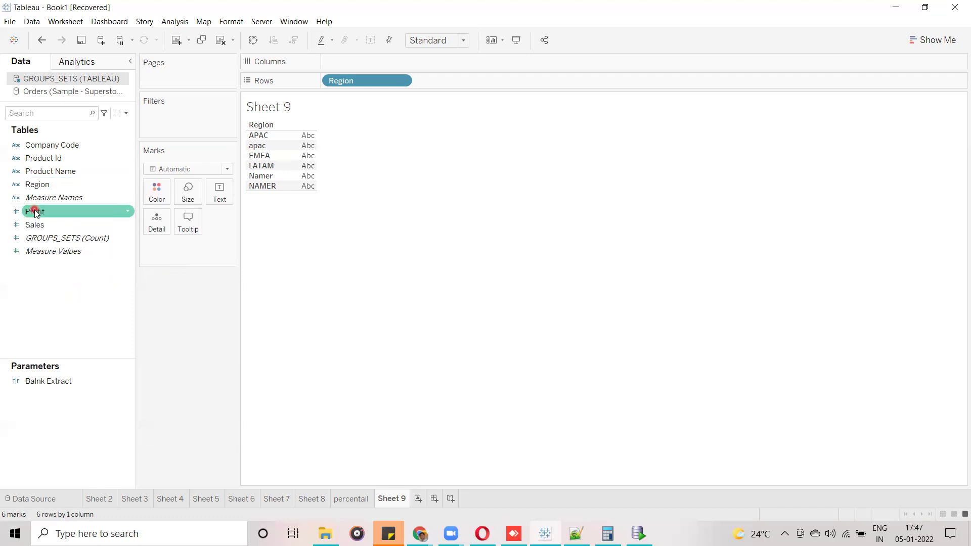
left_click(59, 297)
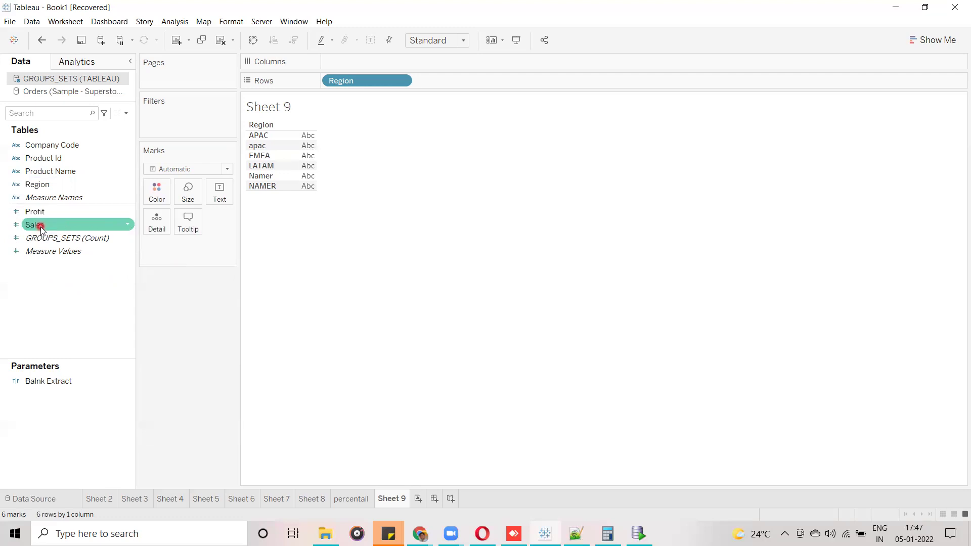
left_click_drag(36, 225, 215, 198)
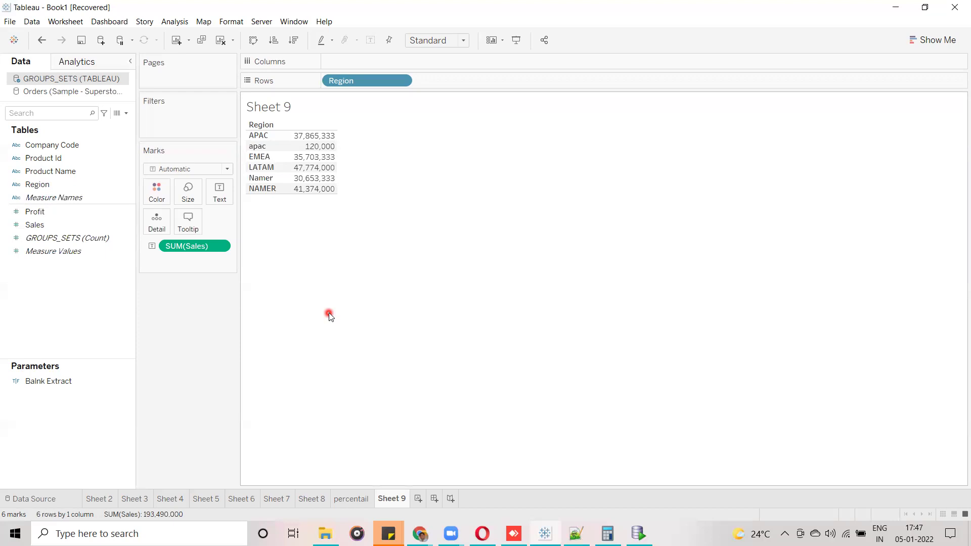
Group EMEA and LATAM into one region totalling 83,477,333.
left_click(258, 168)
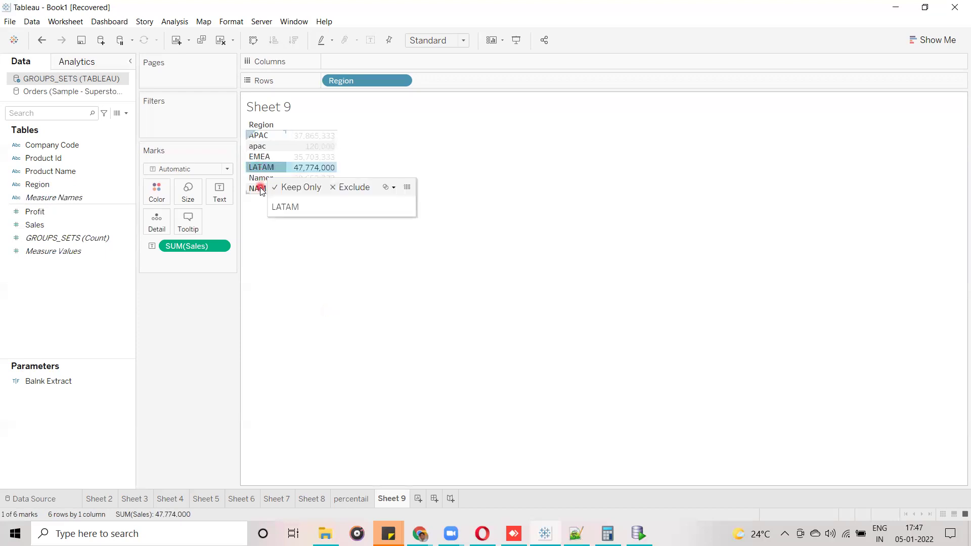
left_click(261, 158, "ctrl")
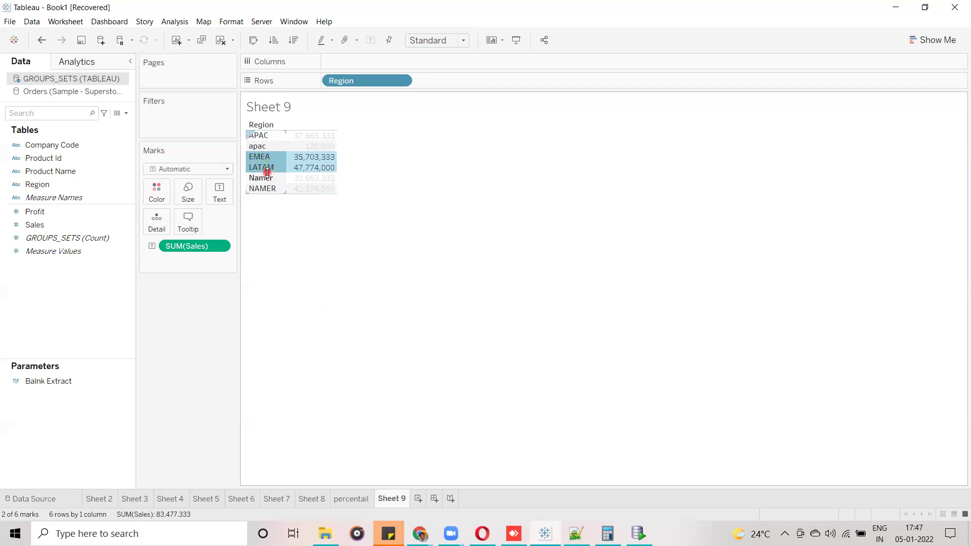
right_click(265, 171)
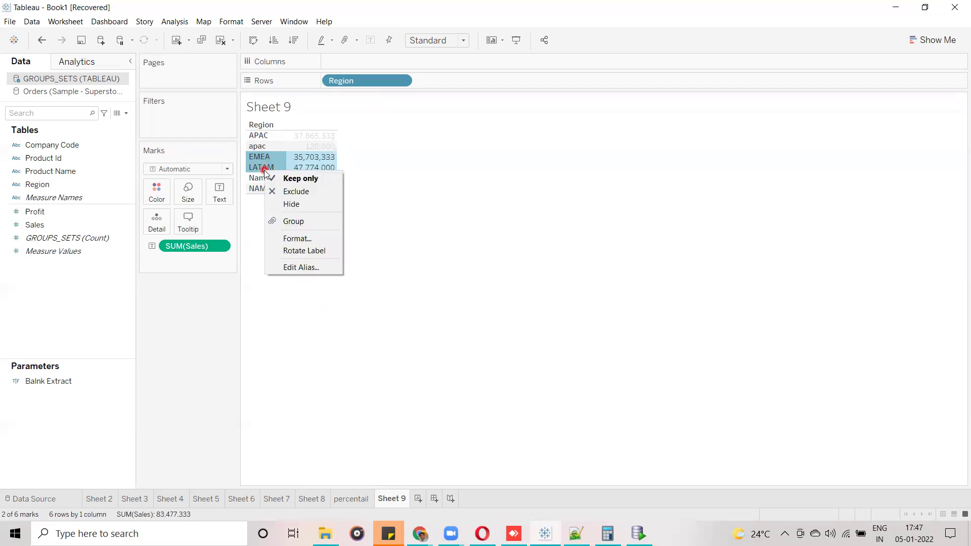
left_click(294, 220)
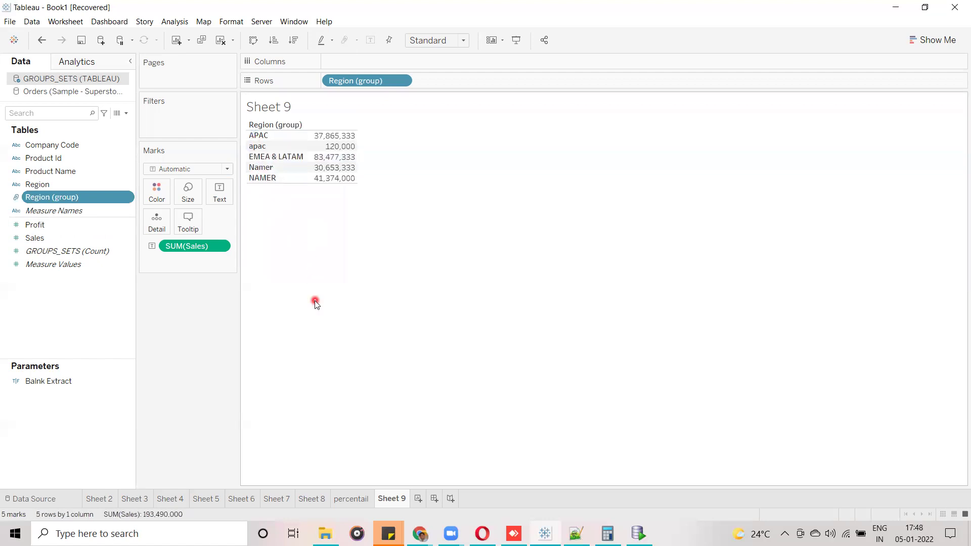
left_click(256, 158)
left_click(265, 159)
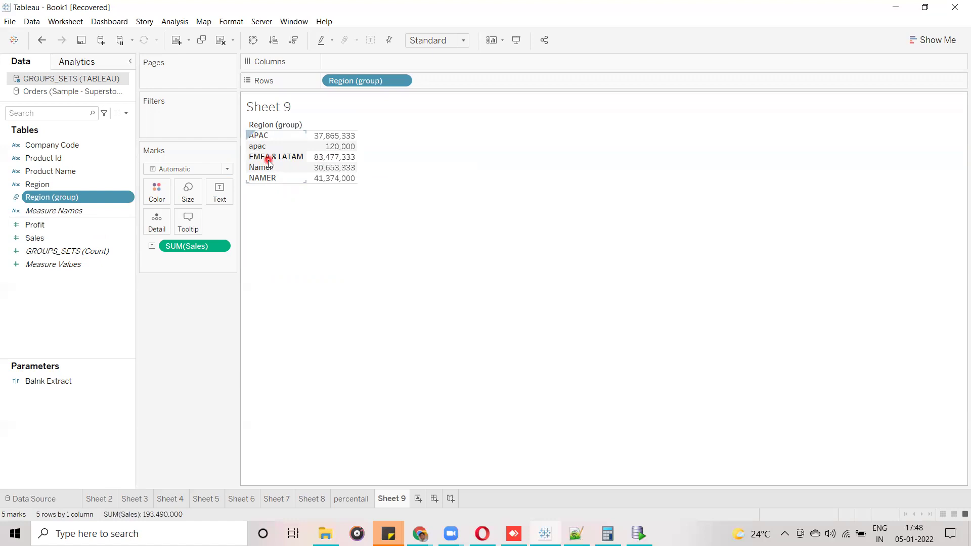
mouse_move(324, 161)
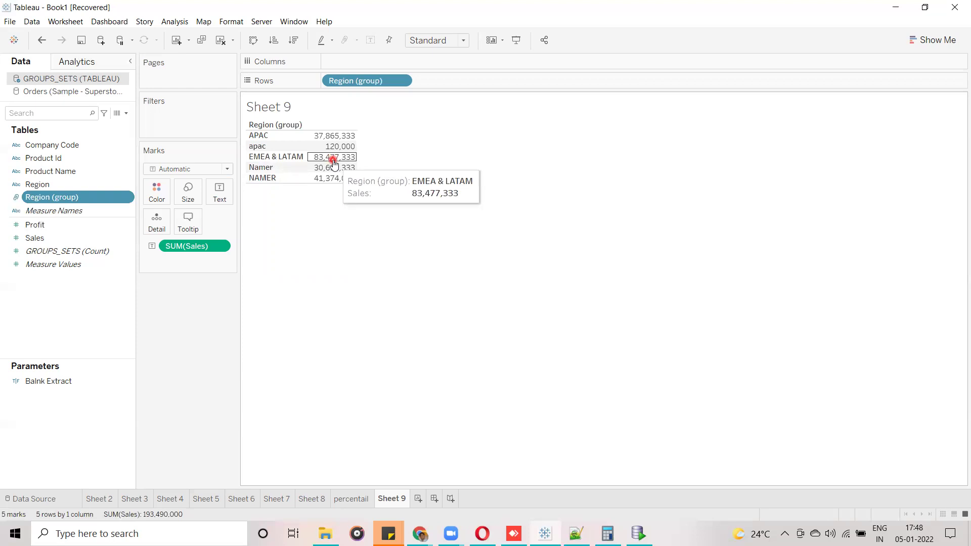
Group APAC and apac into one region at 37,985,333.
left_click(266, 136)
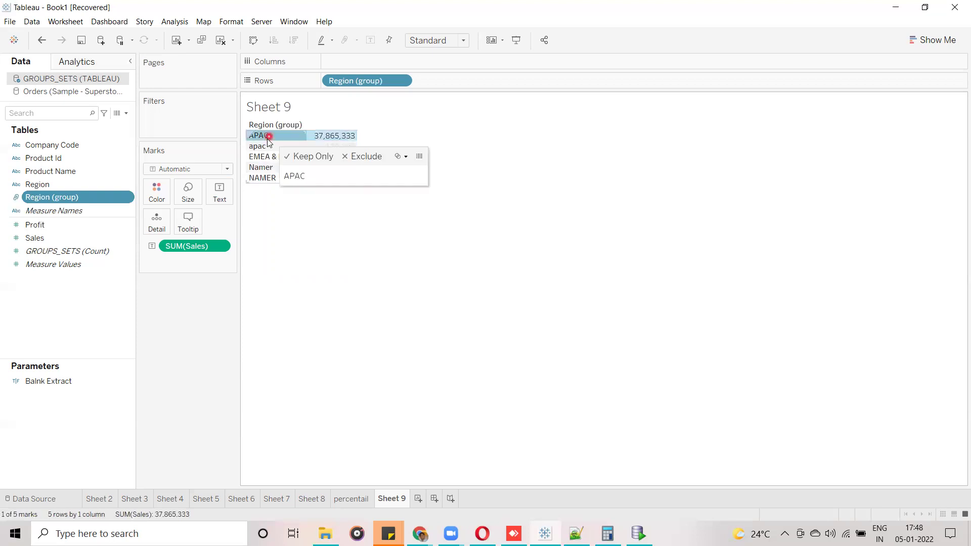
left_click(263, 147)
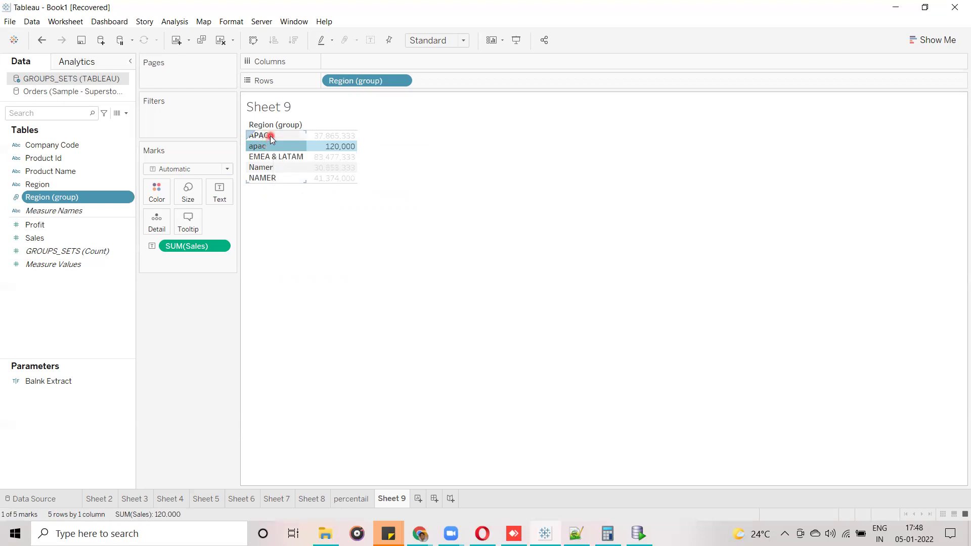
left_click(271, 136, "ctrl")
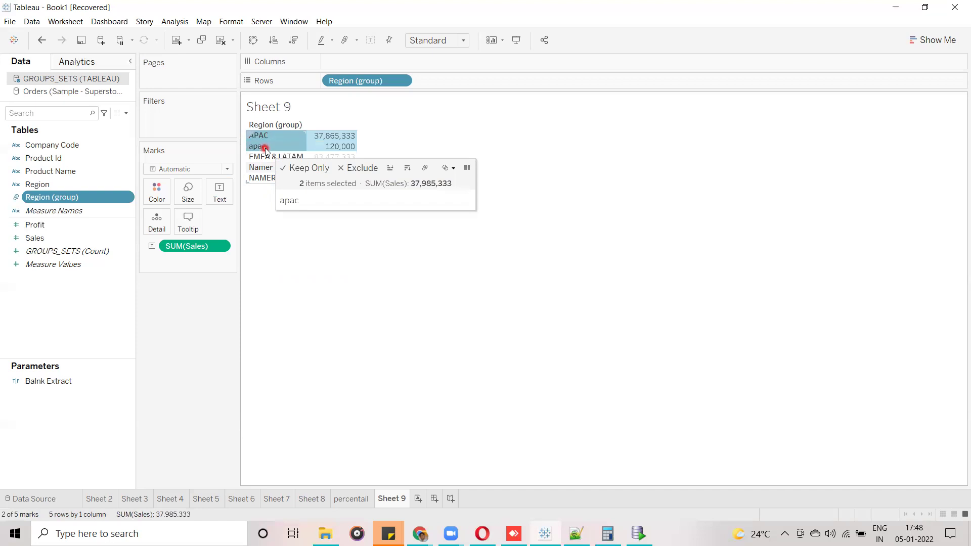
right_click(265, 149)
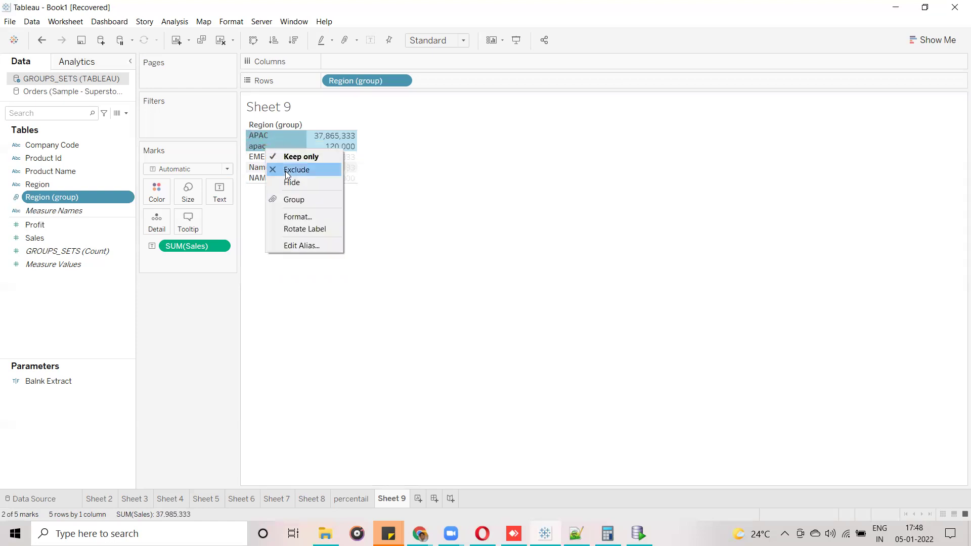
left_click(297, 201)
left_click(351, 263)
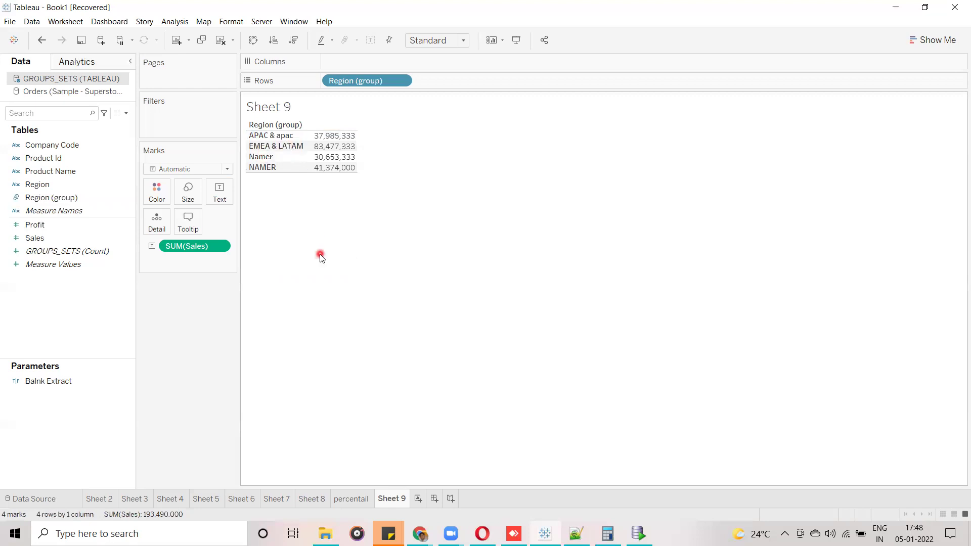
Edit the INSERT values to region 'aPaC' and product id 132.0.
left_click(639, 533)
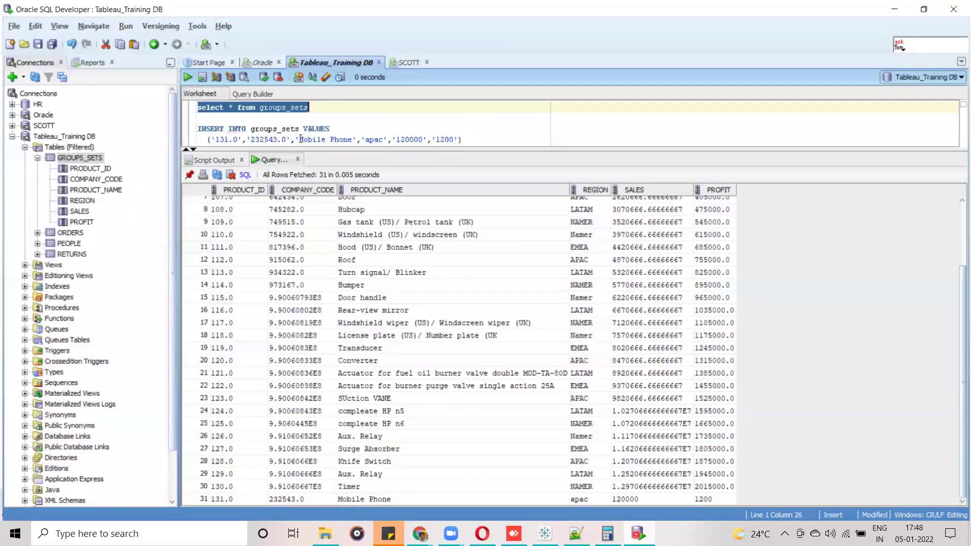
left_click(374, 138)
key("BackSpace")
type("P")
key("Right")
key("Delete")
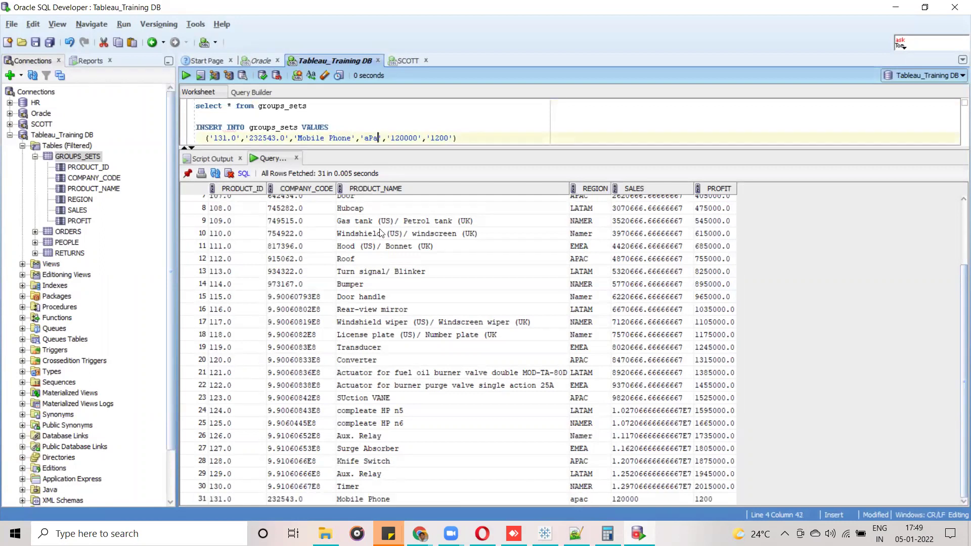
type("C")
left_click(226, 137)
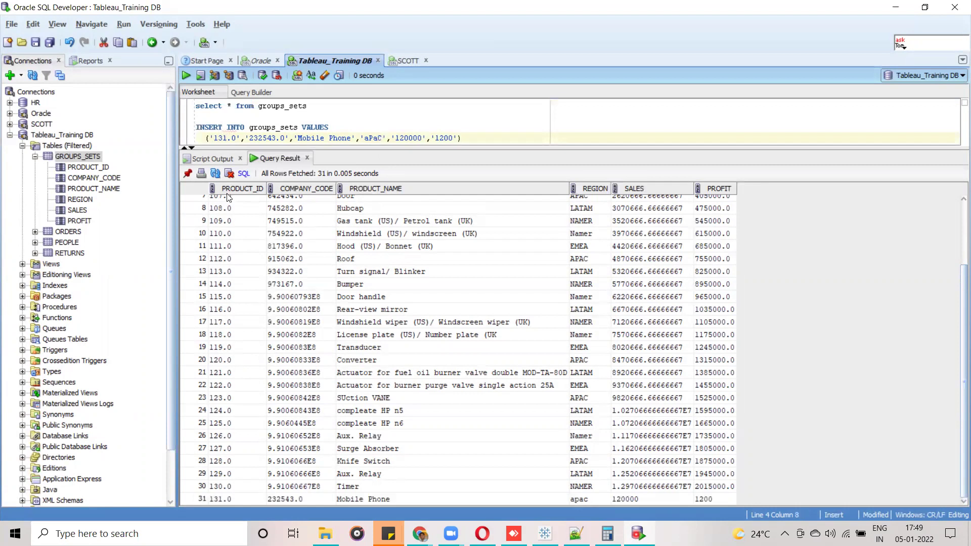
key("BackSpace")
type("3")
key("BackSpace")
type("2")
Run and commit the edited INSERT statement.
left_click_drag(463, 138, 194, 126)
left_click(185, 78)
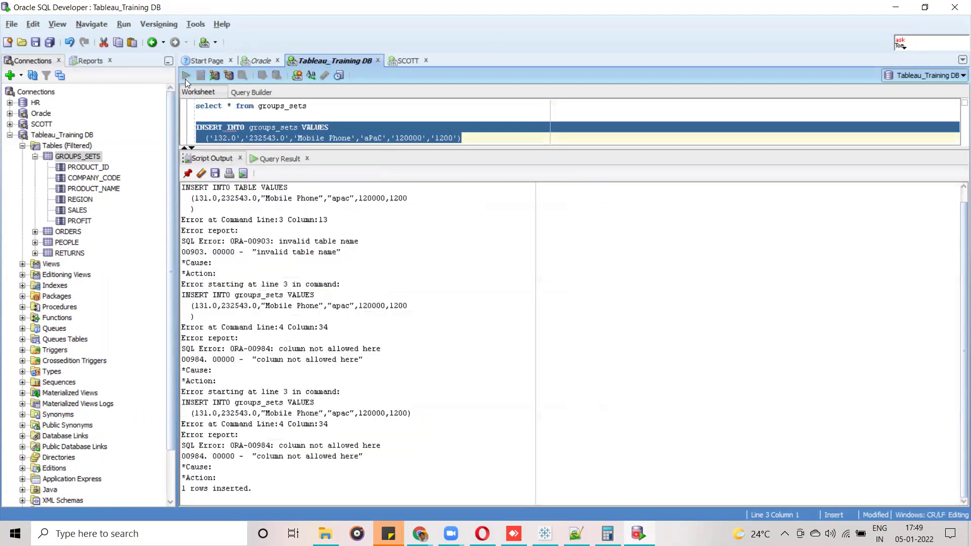
left_click(185, 78)
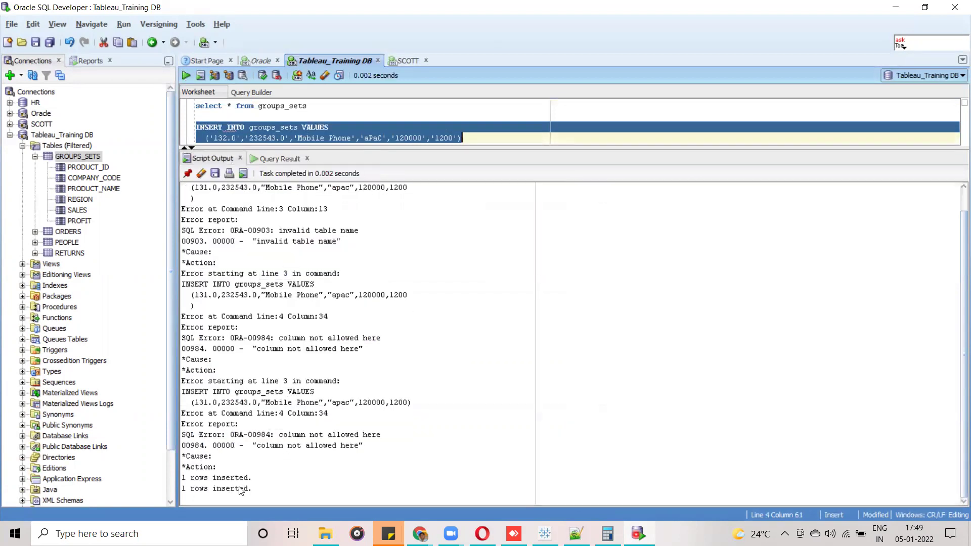
left_click(258, 76)
left_click(545, 533)
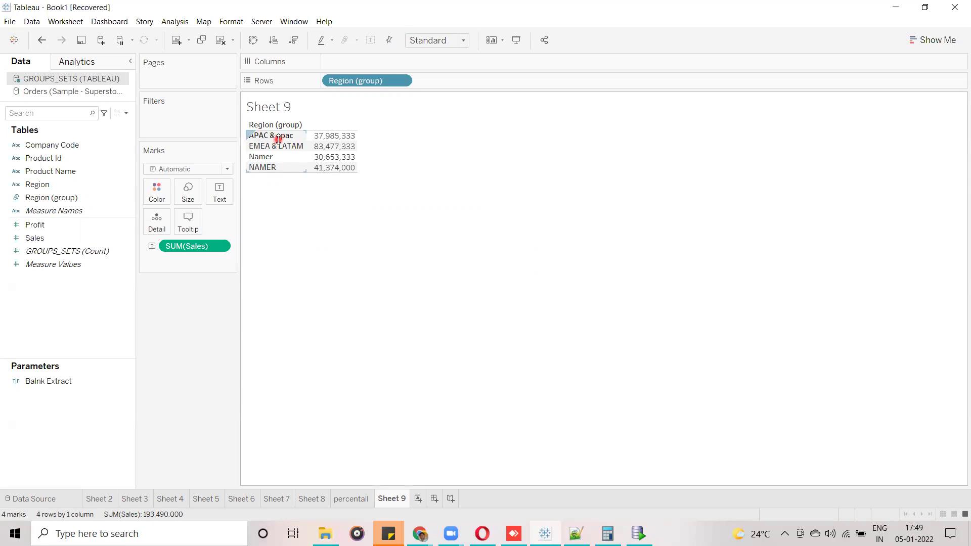
Refresh the GROUPS_SETS data source, adding an aPaC row at 120,000.
left_click(304, 229)
right_click(82, 80)
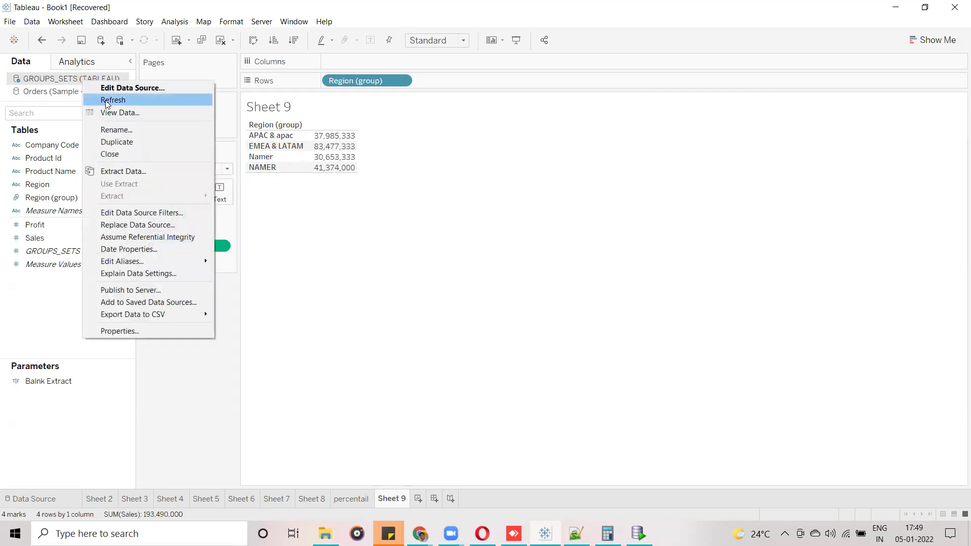
left_click(128, 100)
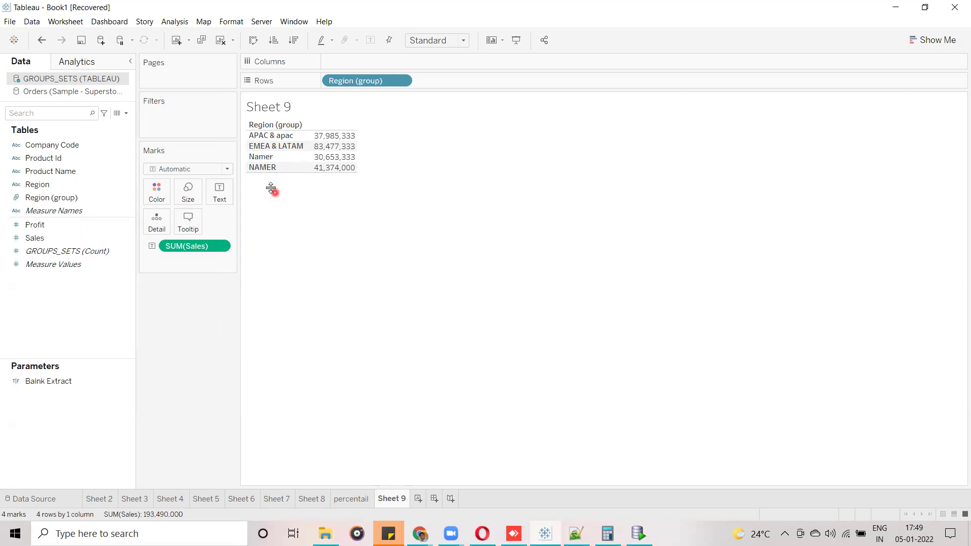
left_click(260, 136)
left_click(378, 377)
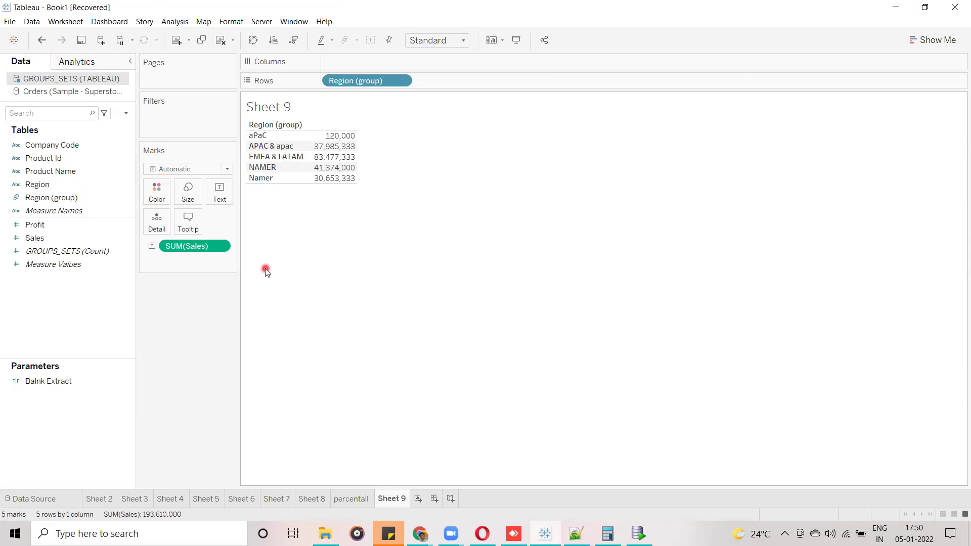
Create a new calculated field named Region-.
left_click(127, 114)
left_click(91, 124)
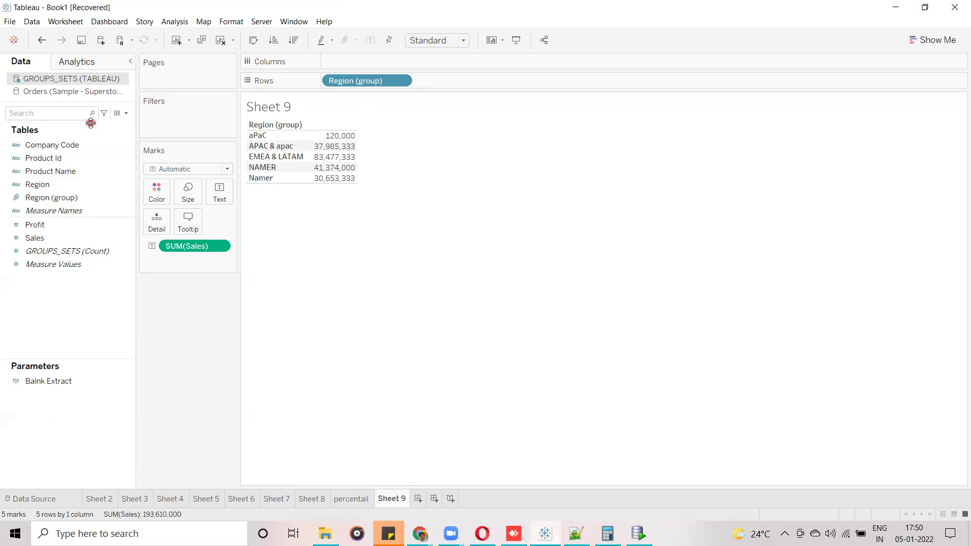
left_click_drag(477, 339, 485, 255)
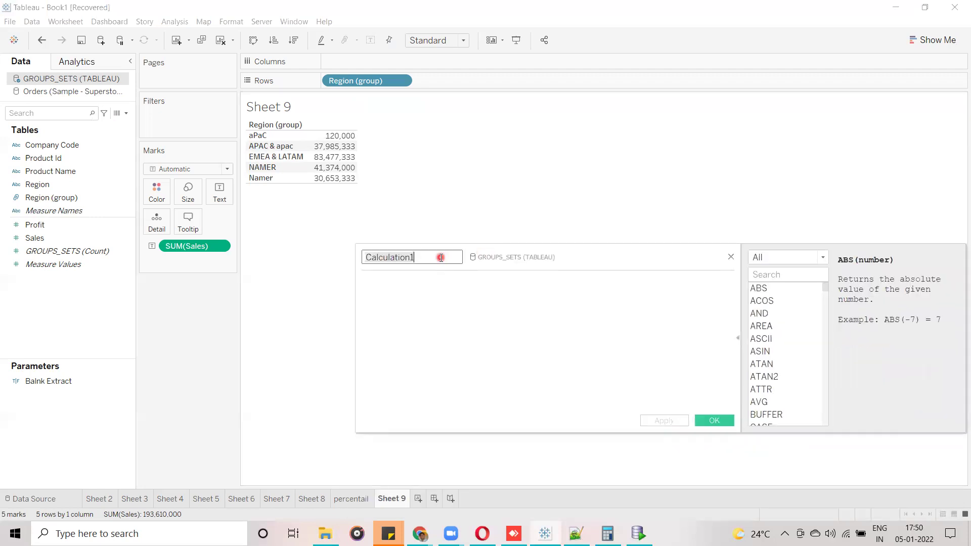
type("Re")
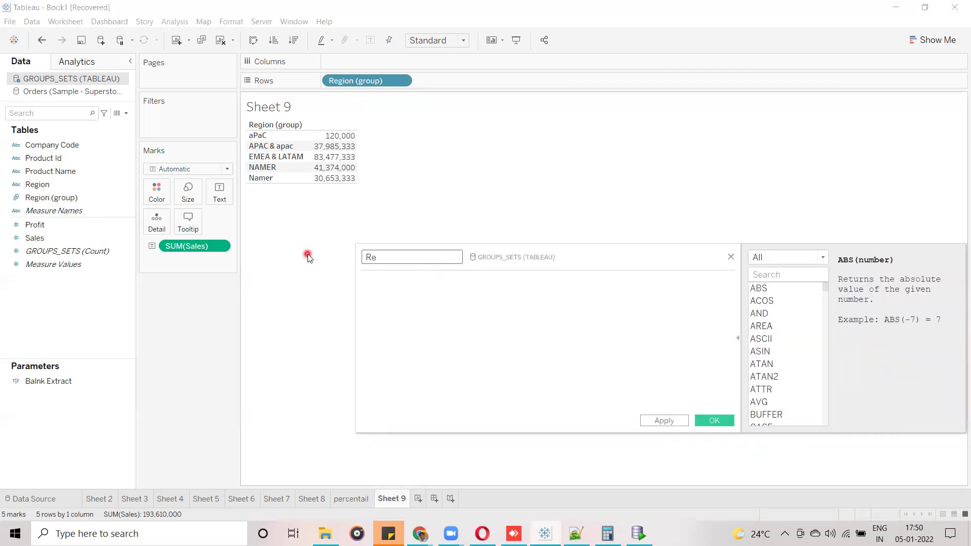
type("gion-")
Define Region- as UPPER([Region]) and save it.
left_click(404, 299)
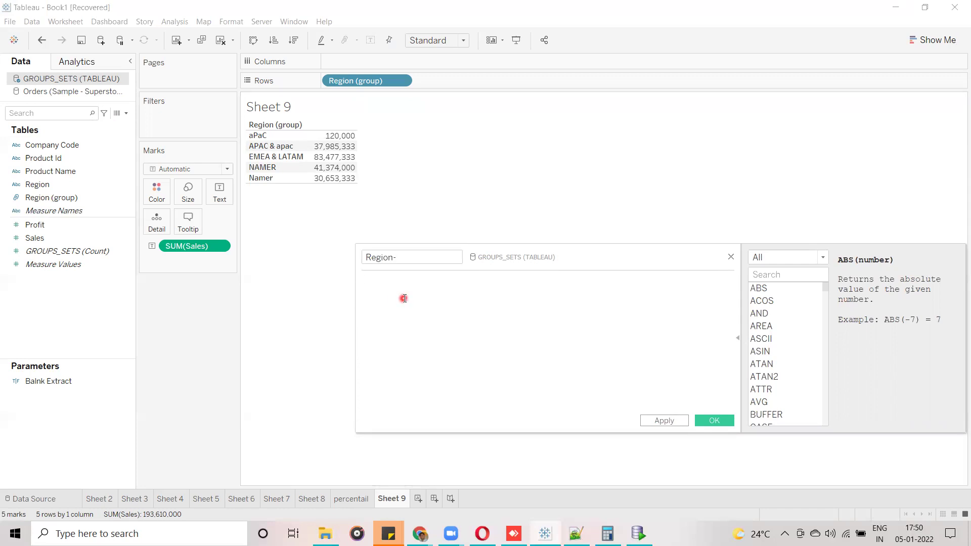
left_click_drag(571, 245, 502, 241)
type("up")
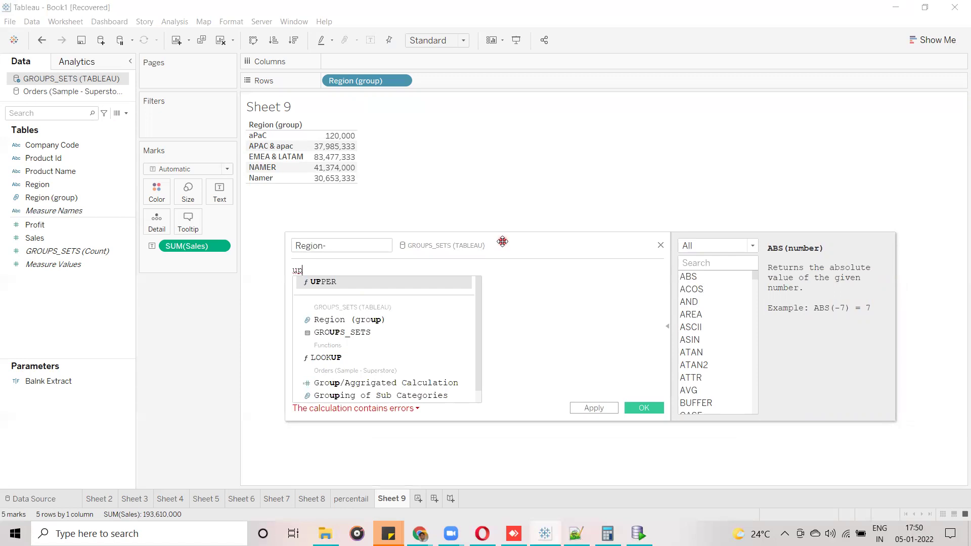
key("Return")
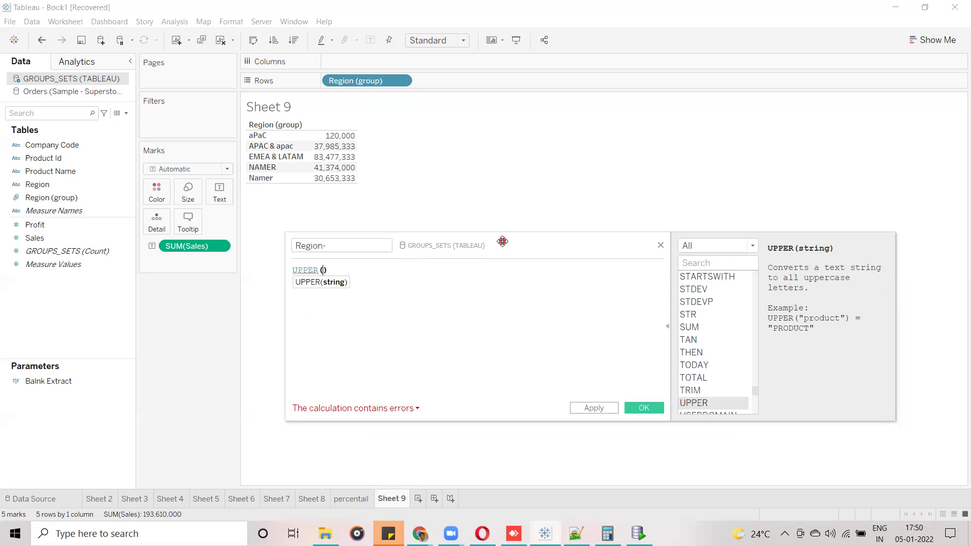
type("reg")
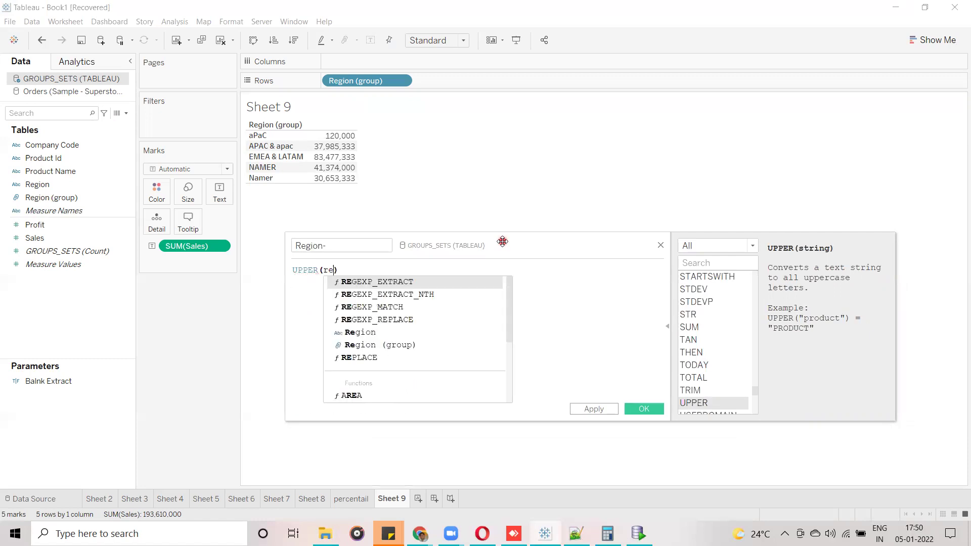
key("Down")
key("Down")
key("Down")
key("Down")
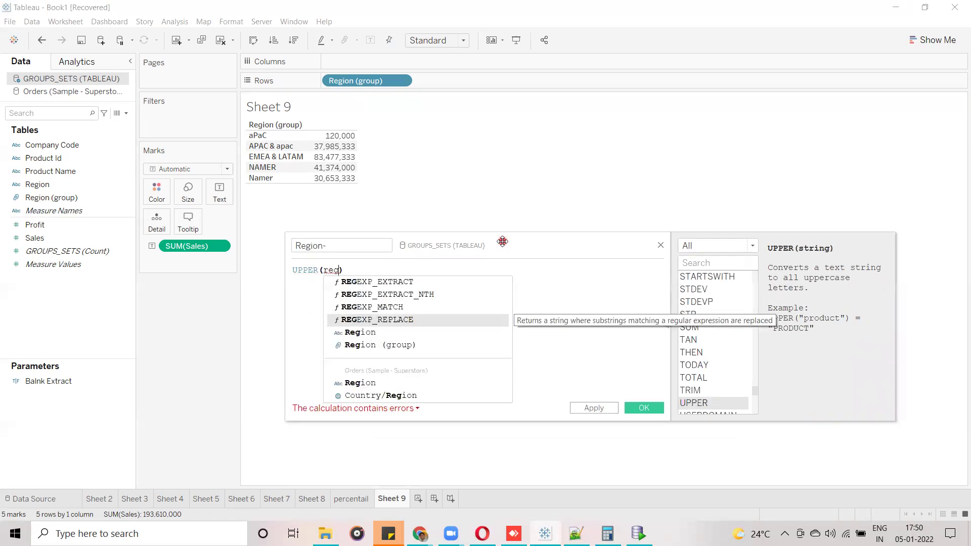
key("Return")
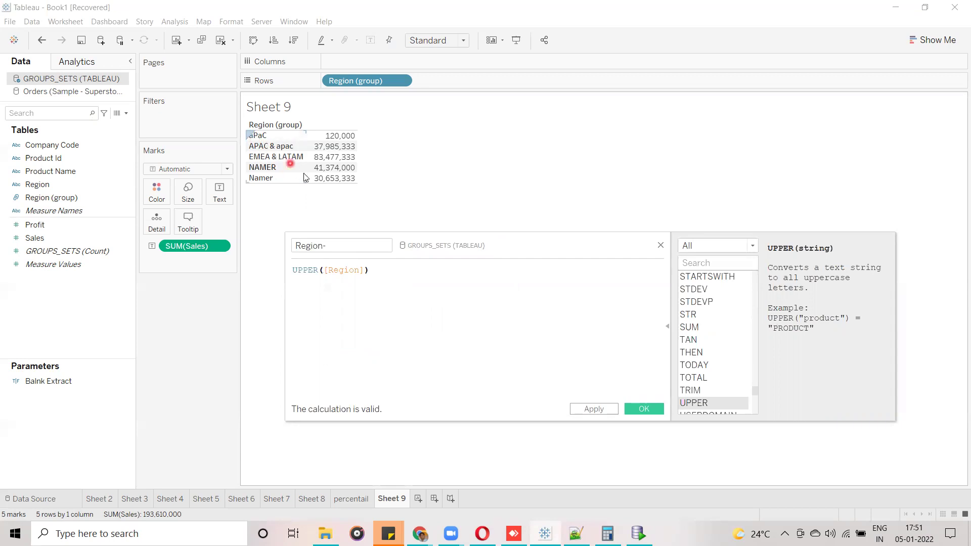
mouse_move(312, 182)
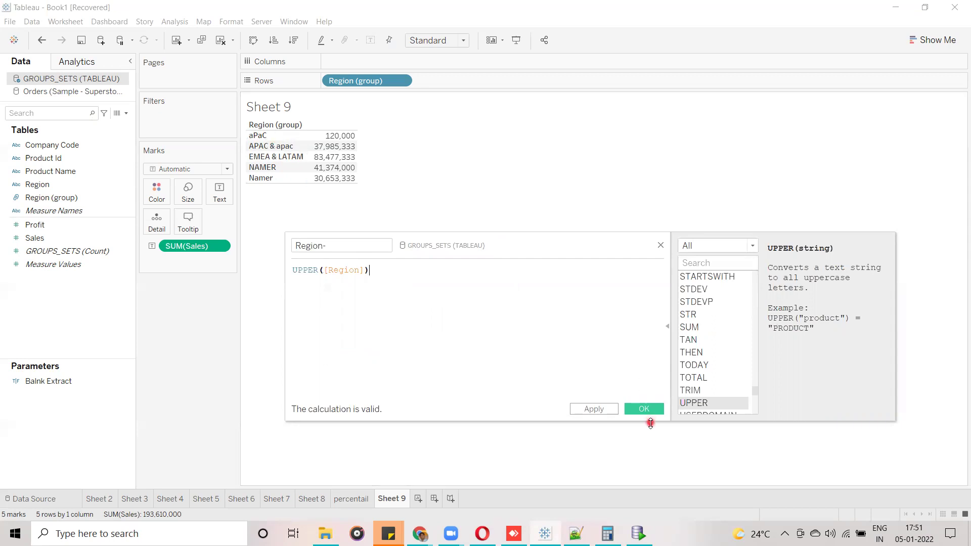
left_click(650, 410)
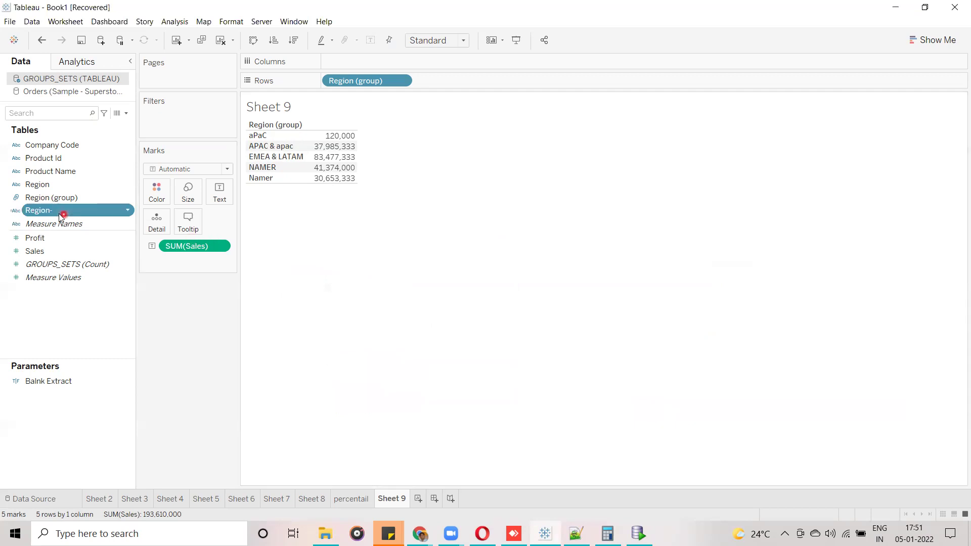
Replace Region (group) on Rows with Region-, giving four uppercase rows (NAMER 72,027,333).
left_click_drag(469, 127, 466, 80)
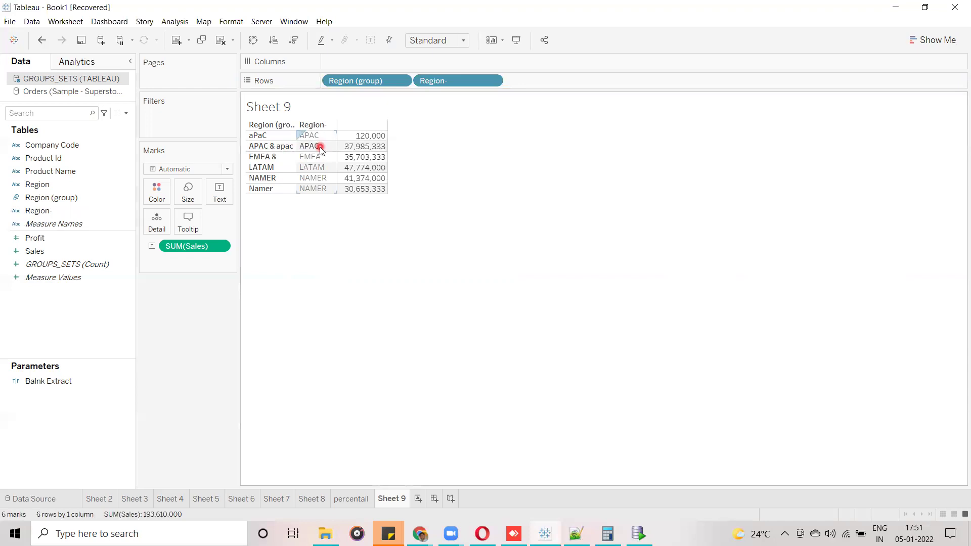
left_click_drag(349, 76, 61, 169)
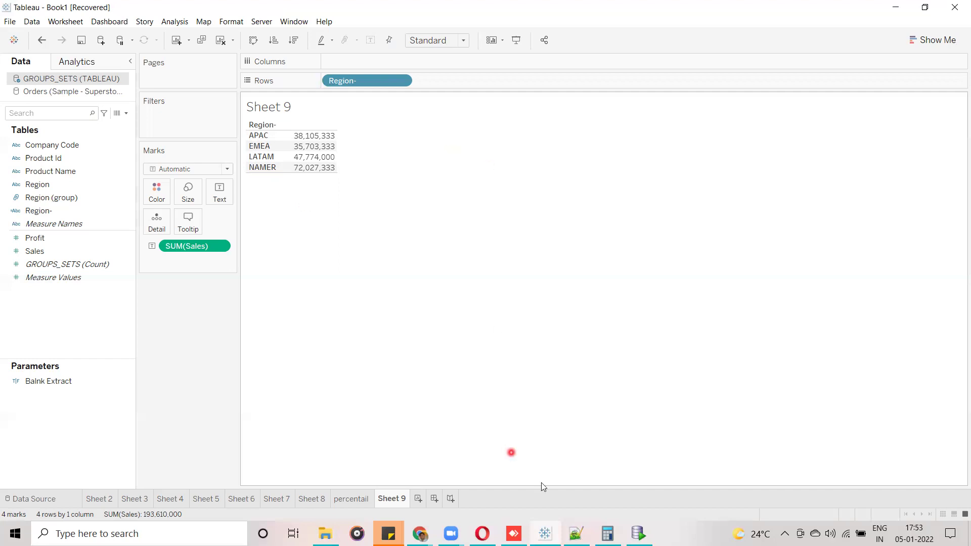
left_click(636, 532)
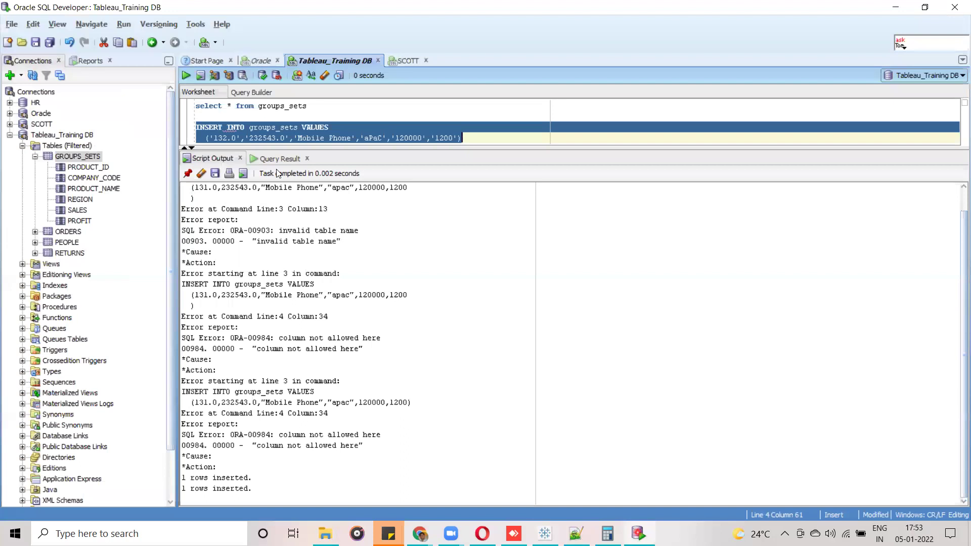
Run select * from groups_sets and review the 32 rows, including apac and aPaC.
left_click_drag(309, 106, 179, 102)
left_click(184, 76)
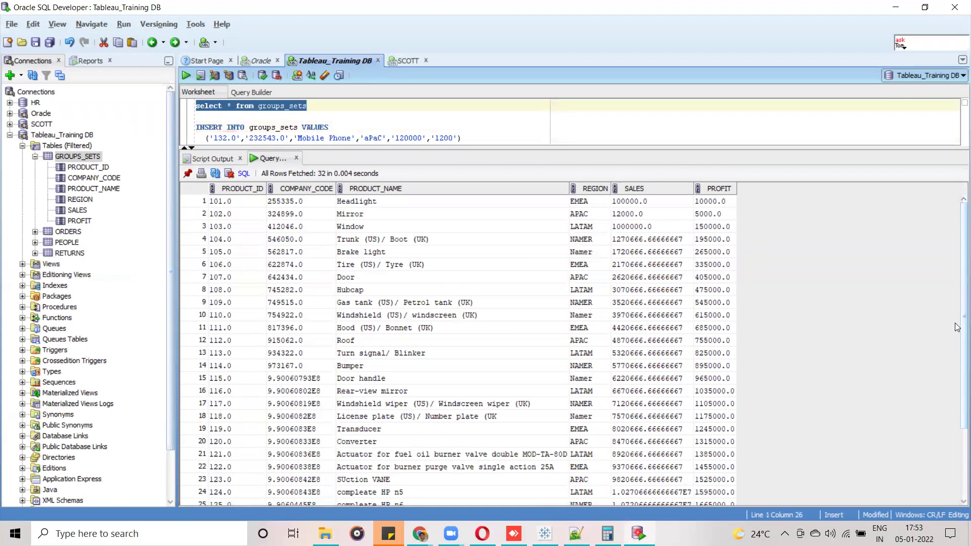
scroll(957, 328, "down", 1)
scroll(957, 390, "down", 3)
scroll(957, 354, "up", 3)
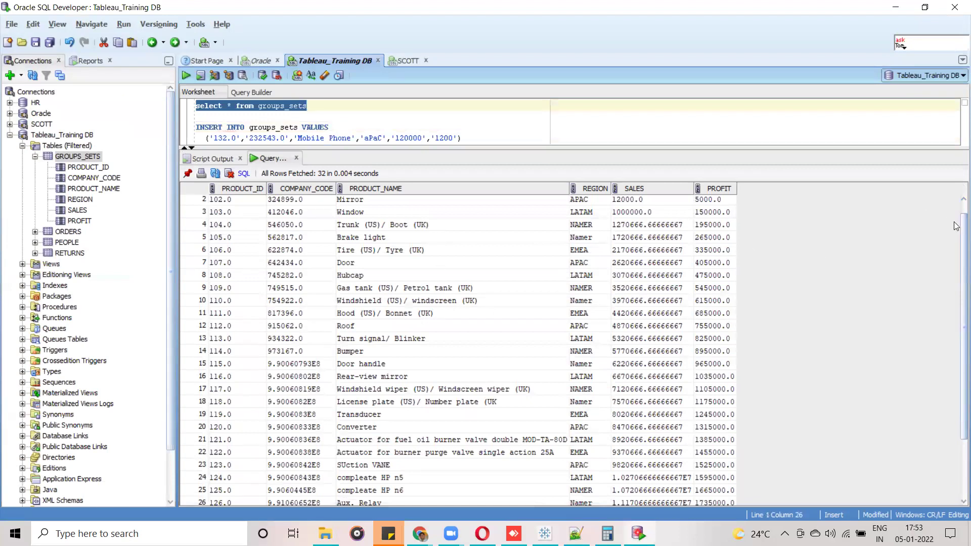
scroll(957, 263, "down", 3)
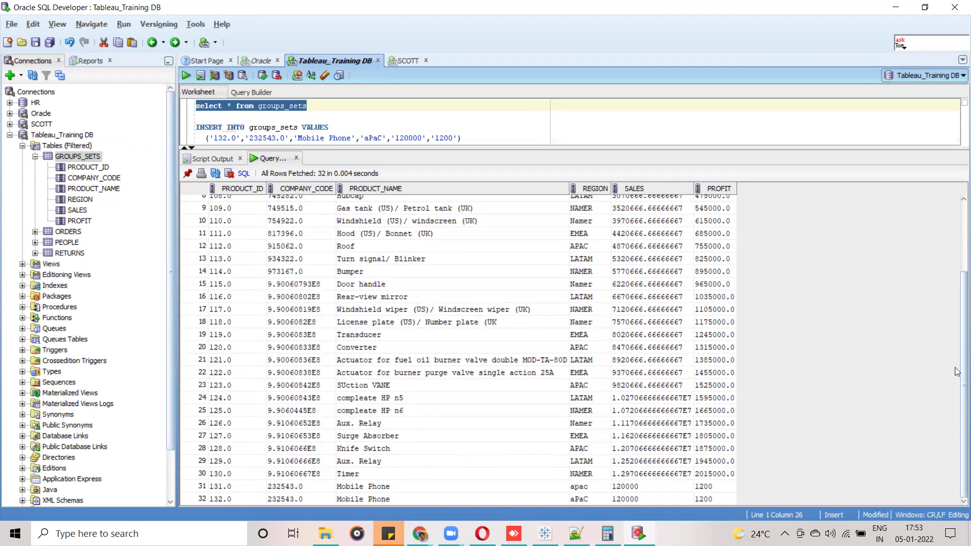
scroll(957, 374, "up", 3)
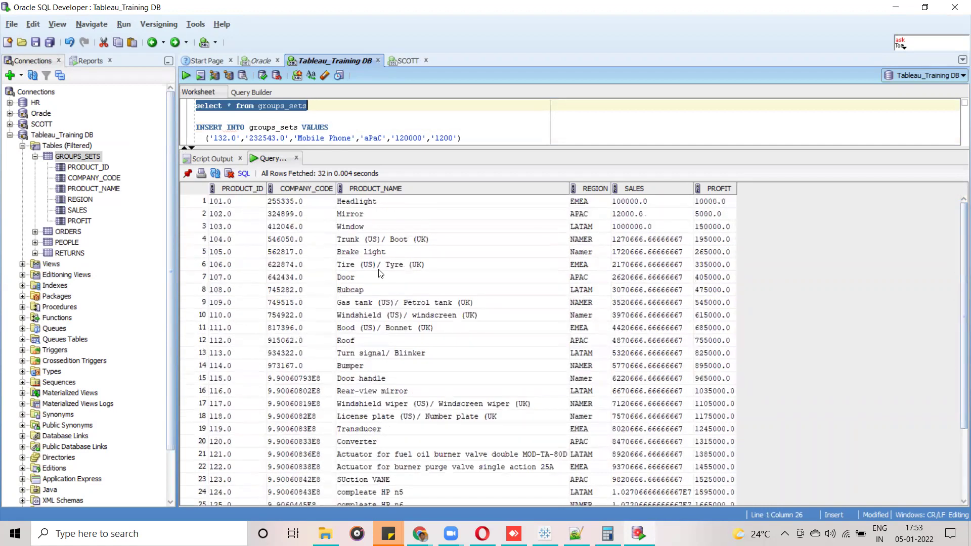
left_click(359, 202)
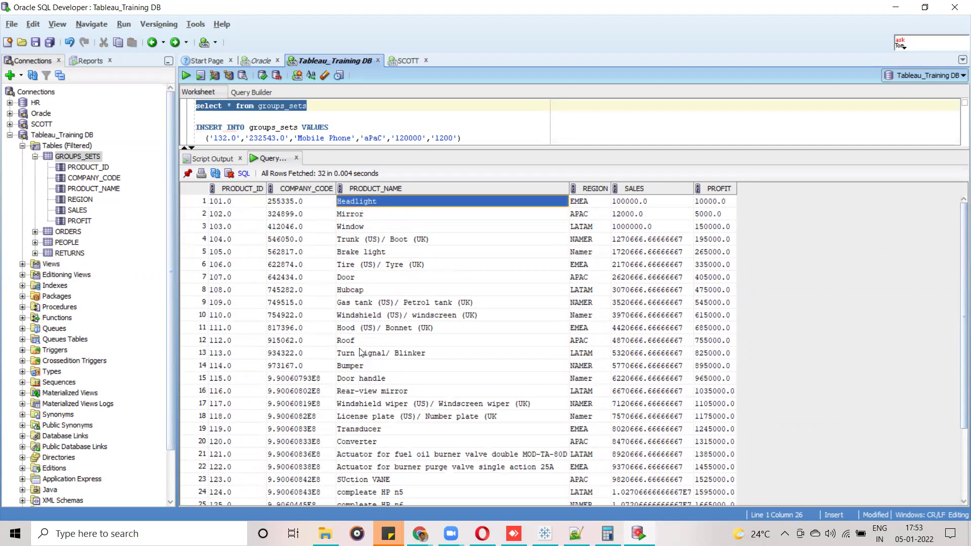
left_click(372, 405)
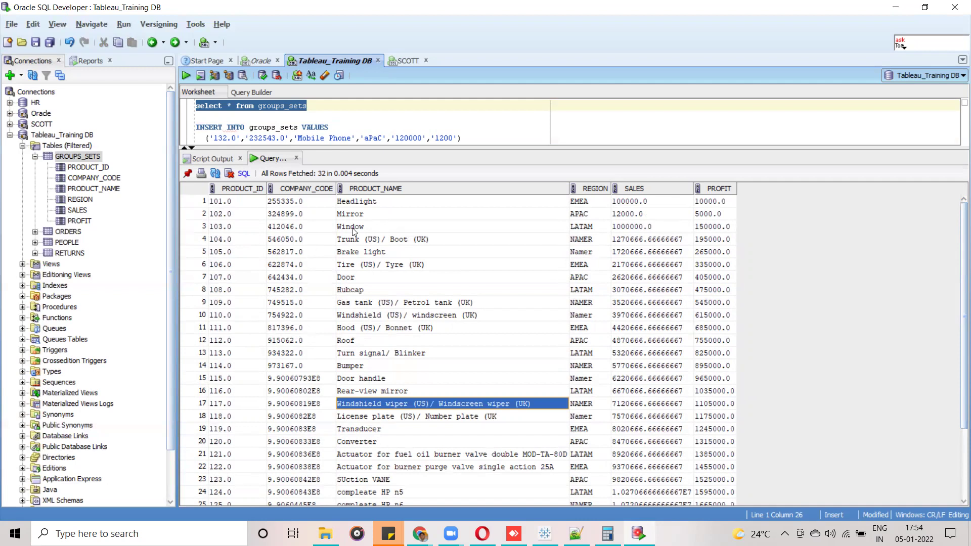
left_click(350, 229)
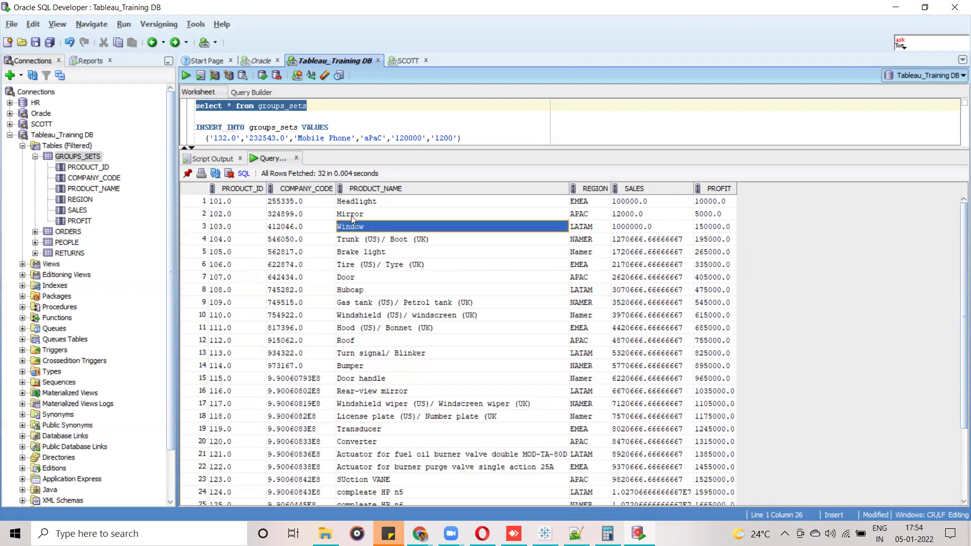
left_click(364, 214, "shift")
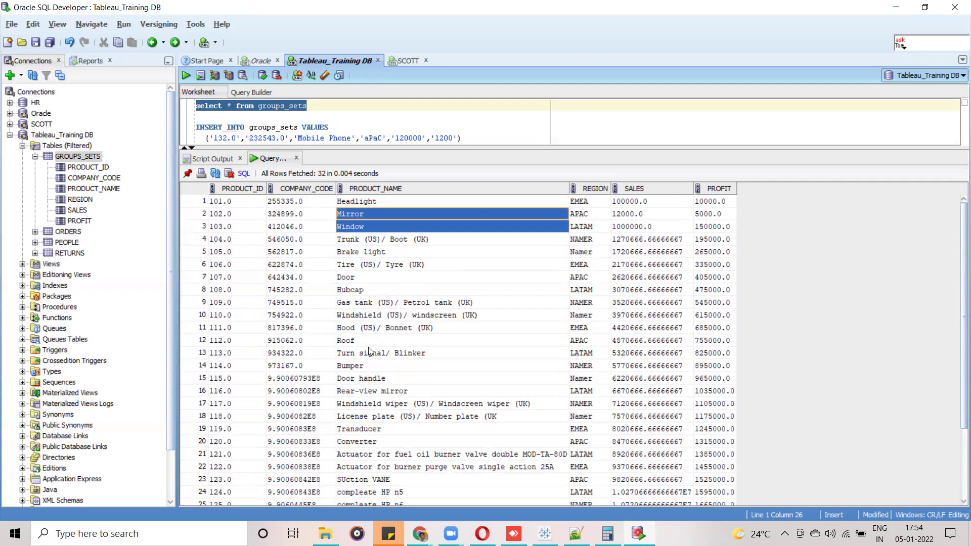
left_click(364, 404, "ctrl")
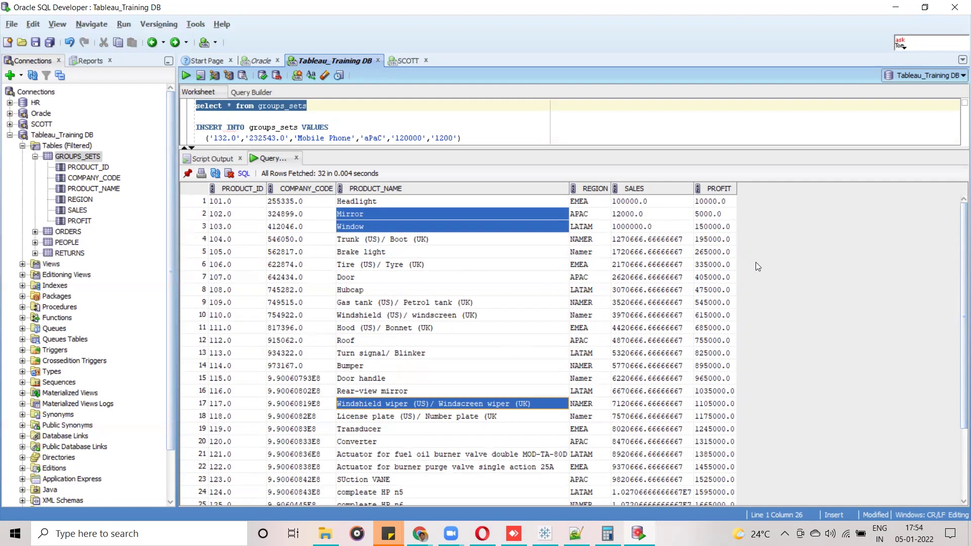
scroll(957, 268, "down", 3)
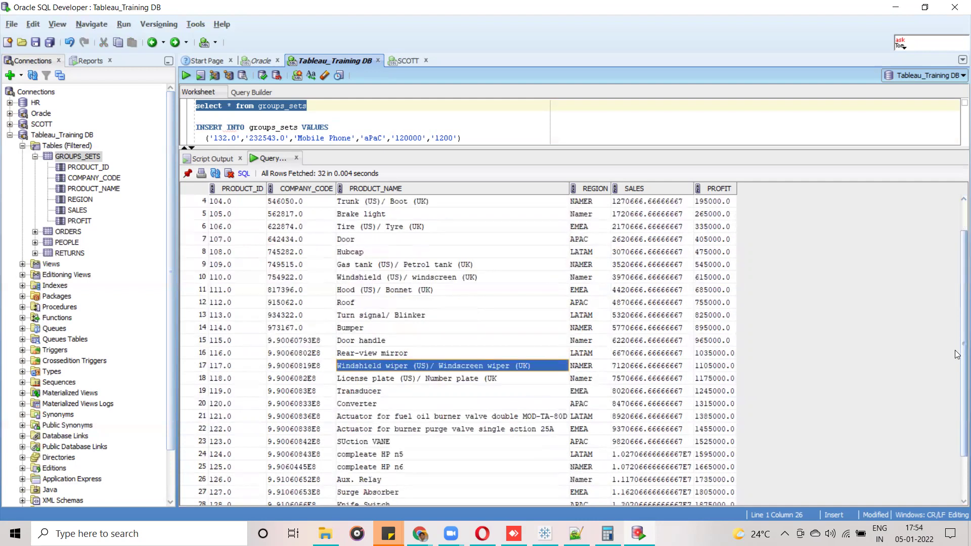
left_click(416, 400)
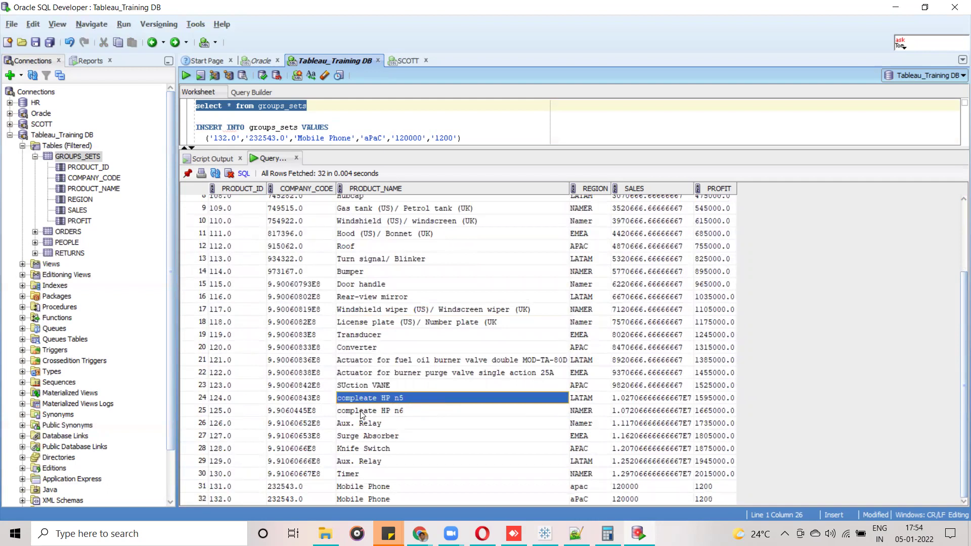
left_click(411, 415)
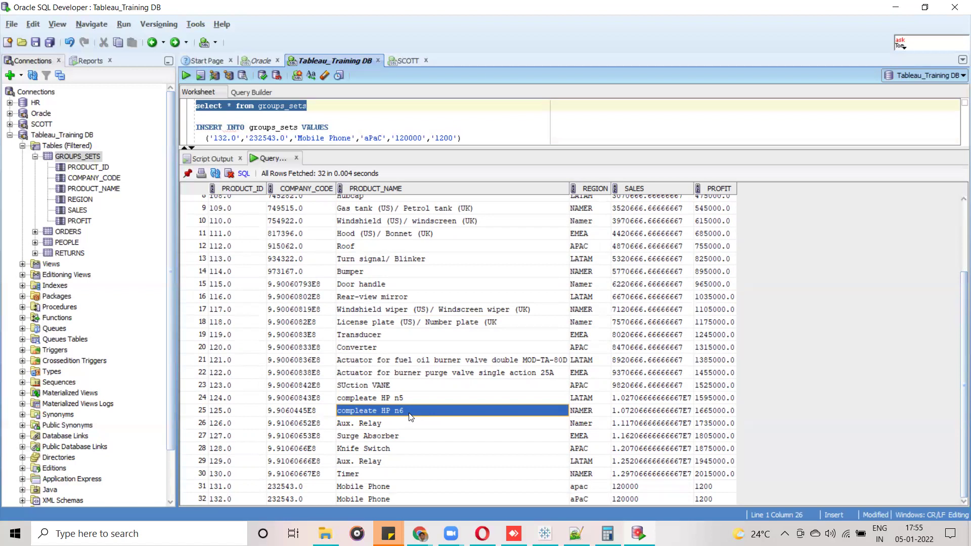
left_click(375, 396)
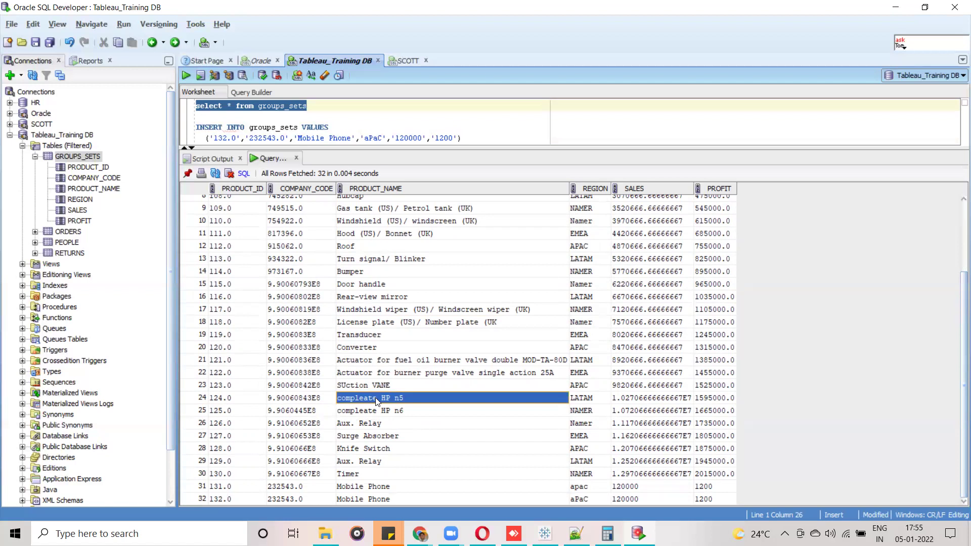
left_click(377, 410, "shift")
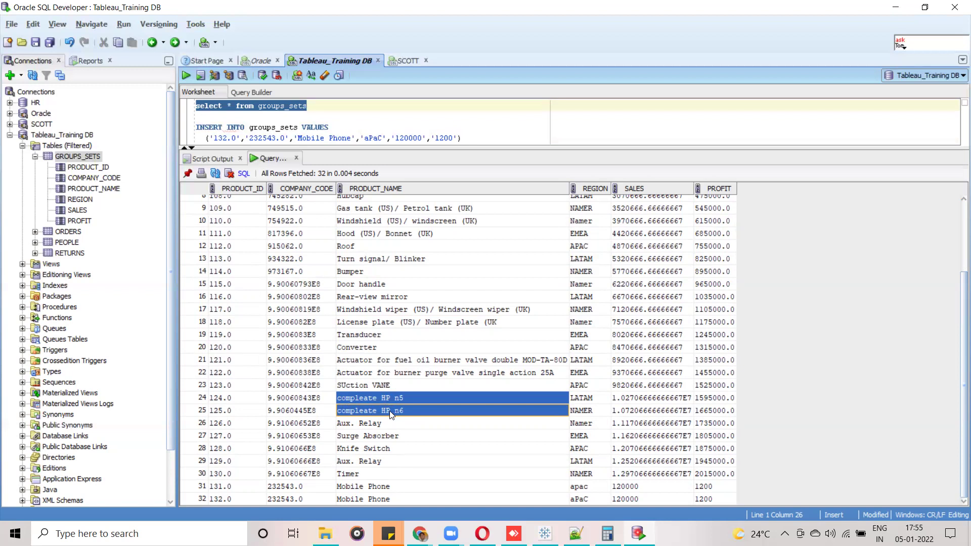
left_click(389, 398, "ctrl")
left_click(390, 397)
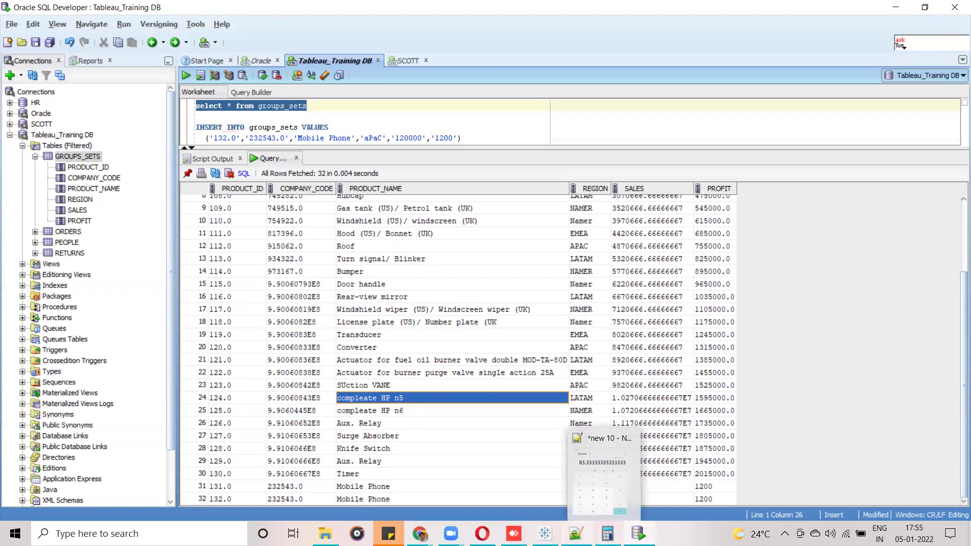
Replace Region and SUM(Sales) with Product Name on Rows, and widen the name column.
left_click(544, 534)
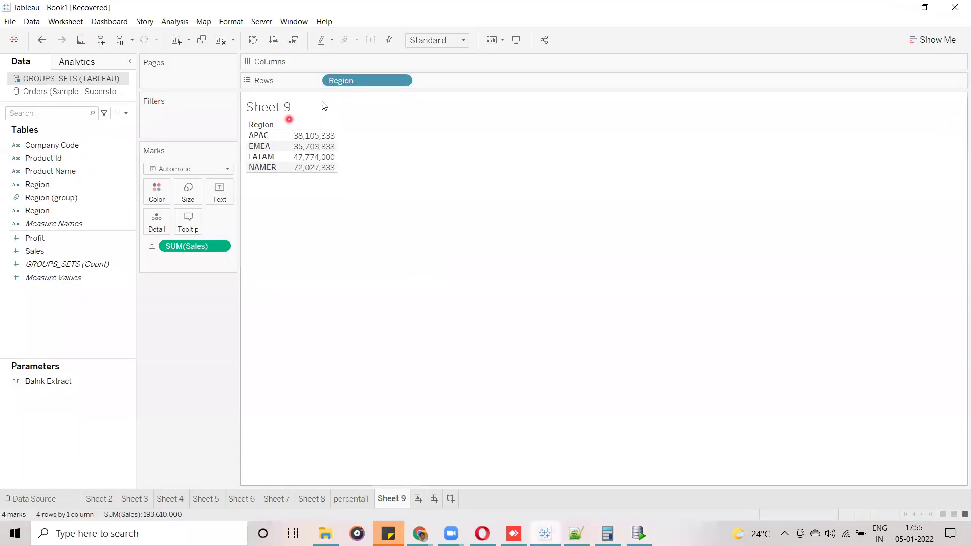
left_click_drag(371, 81, 201, 326)
left_click_drag(185, 247, 80, 334)
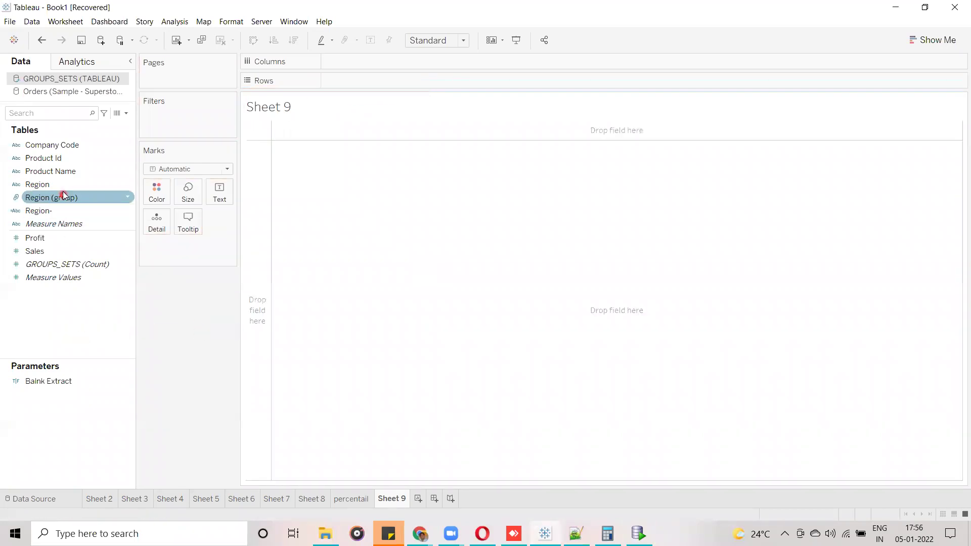
left_click_drag(49, 172, 353, 82)
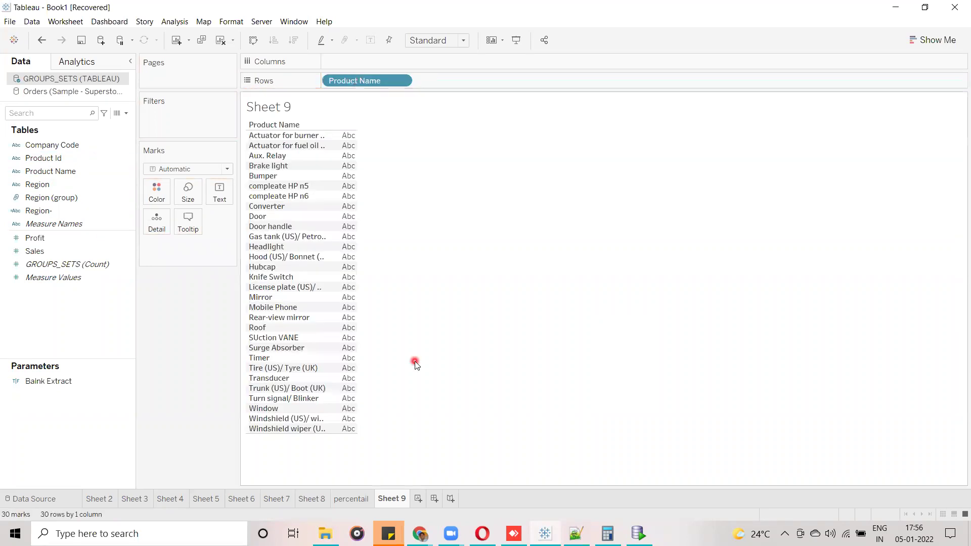
mouse_move(329, 143)
left_click_drag(328, 136, 498, 134)
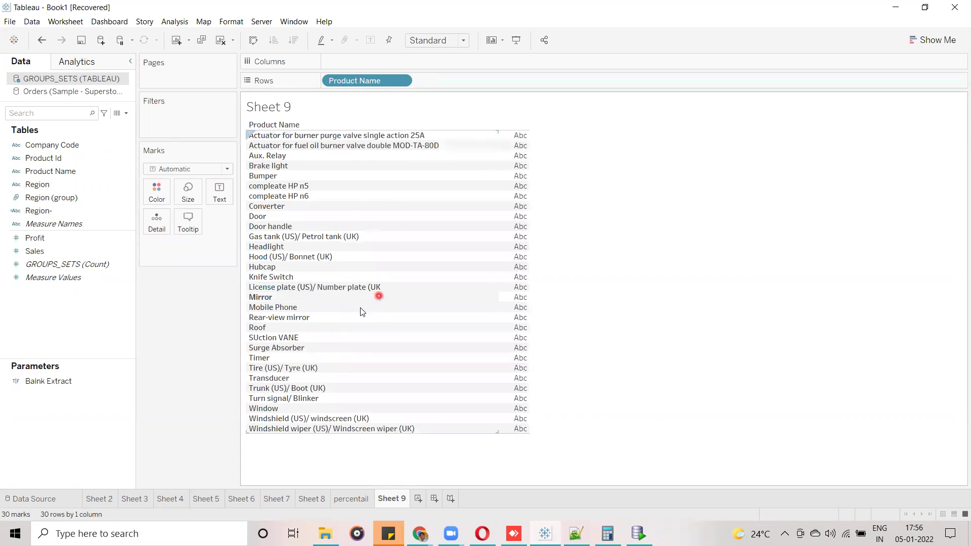
Select the compleate HP n5 and n6 rows, then dismiss their action menu.
left_click(300, 186)
left_click(291, 197, "ctrl")
right_click(292, 197)
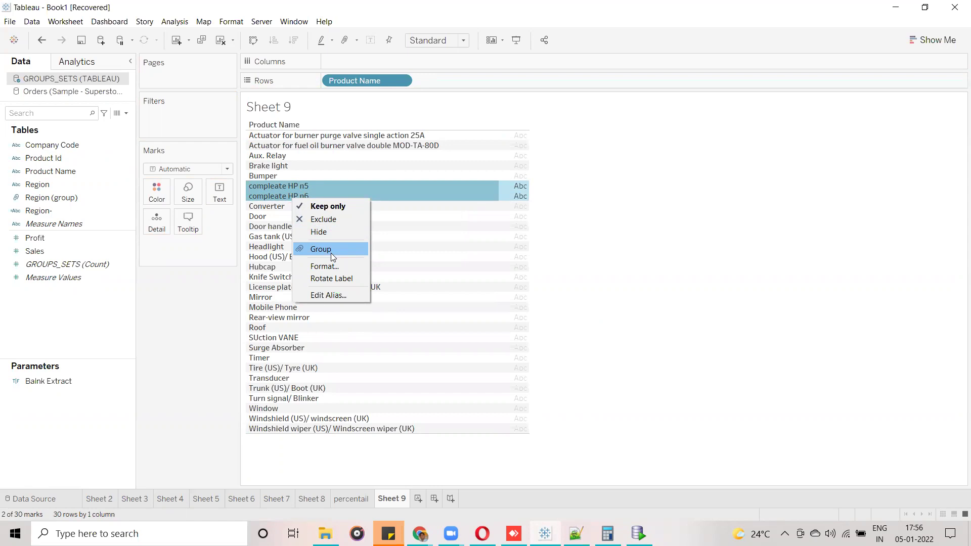
left_click(285, 198)
left_click(690, 318)
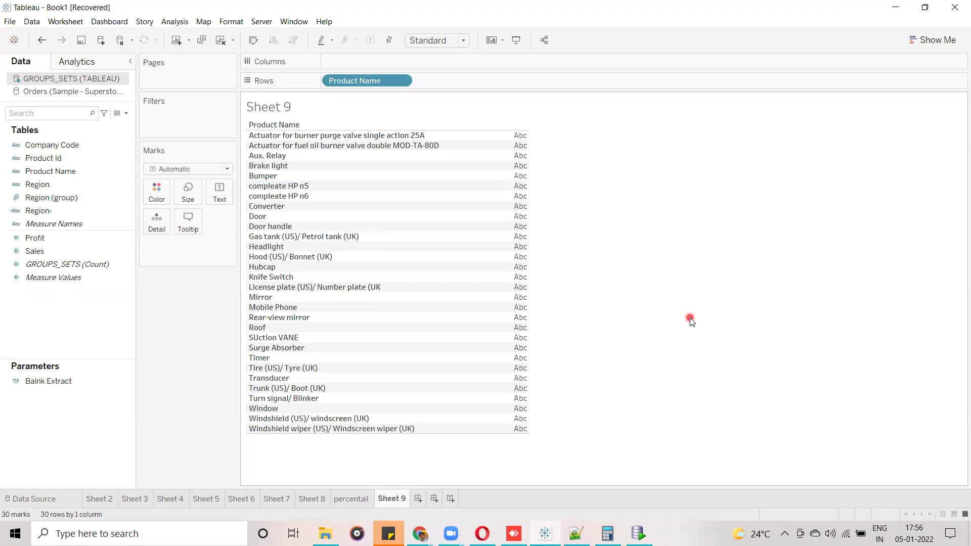
left_click(295, 189)
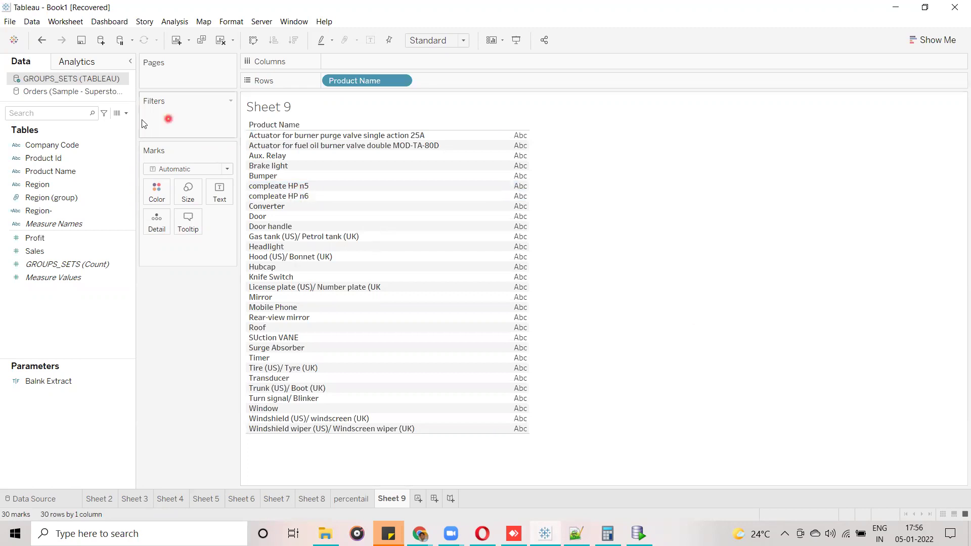
Create a new calculated field named Product Cate.
left_click(126, 113)
left_click(69, 126)
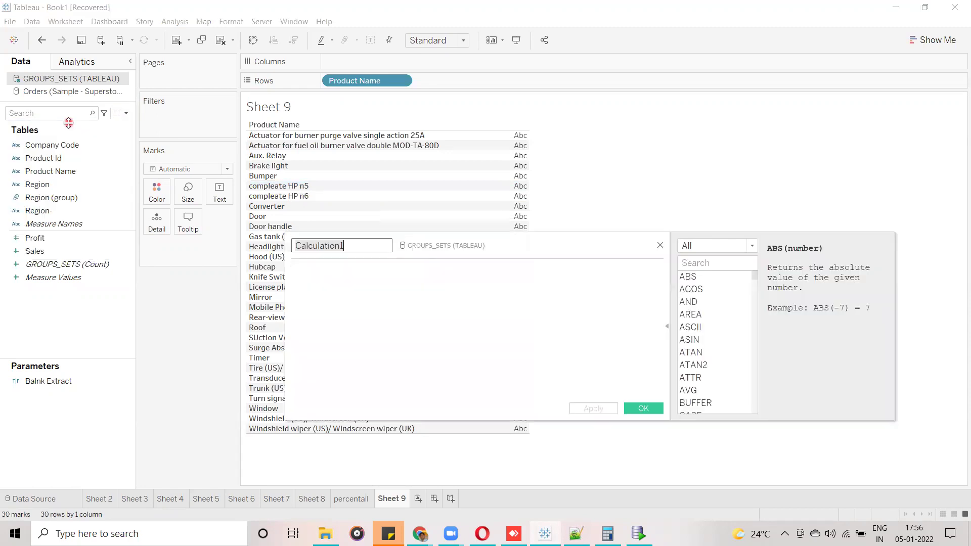
left_click_drag(504, 243, 625, 192)
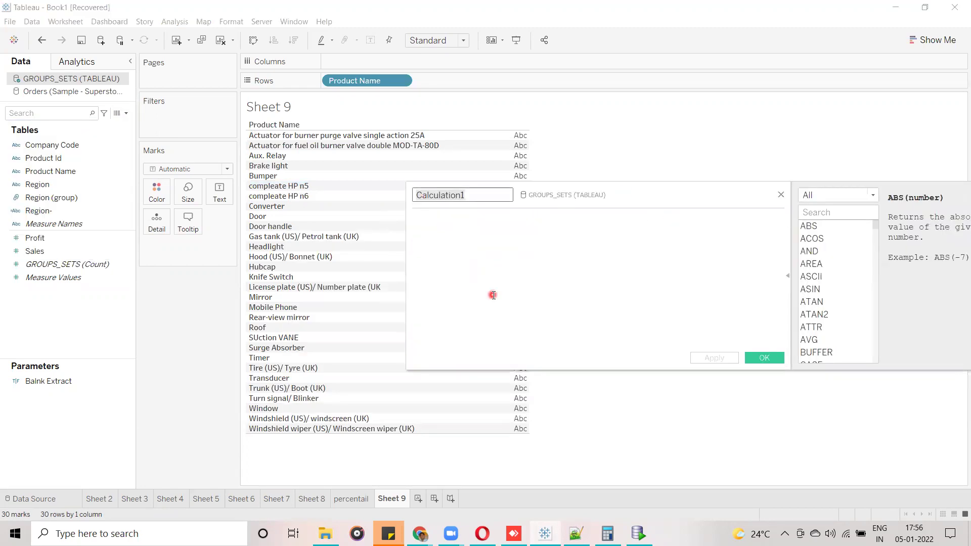
key("ctrl+a")
type("Pr")
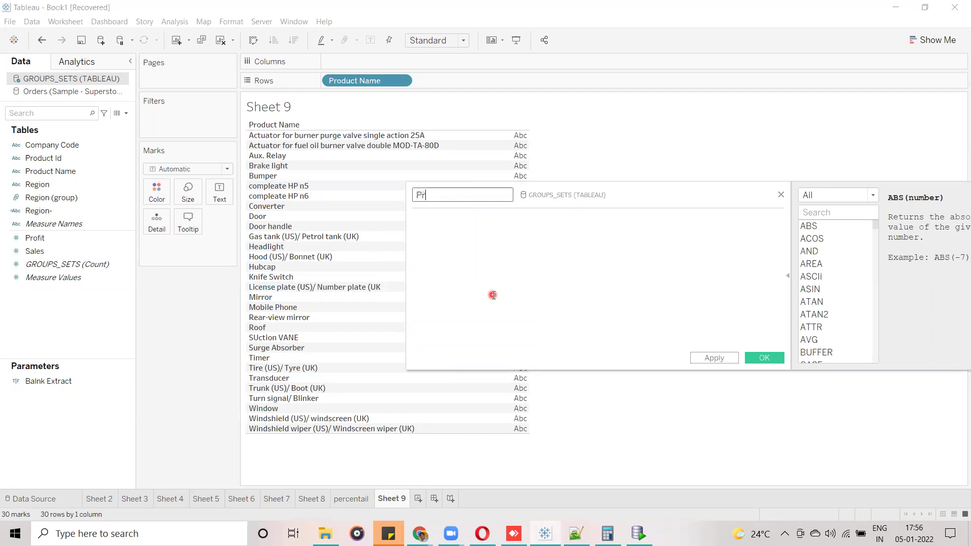
type("oduct Cate")
Start the formula as IF STARTSWITH([Product Name]," using autocomplete.
left_click(488, 225)
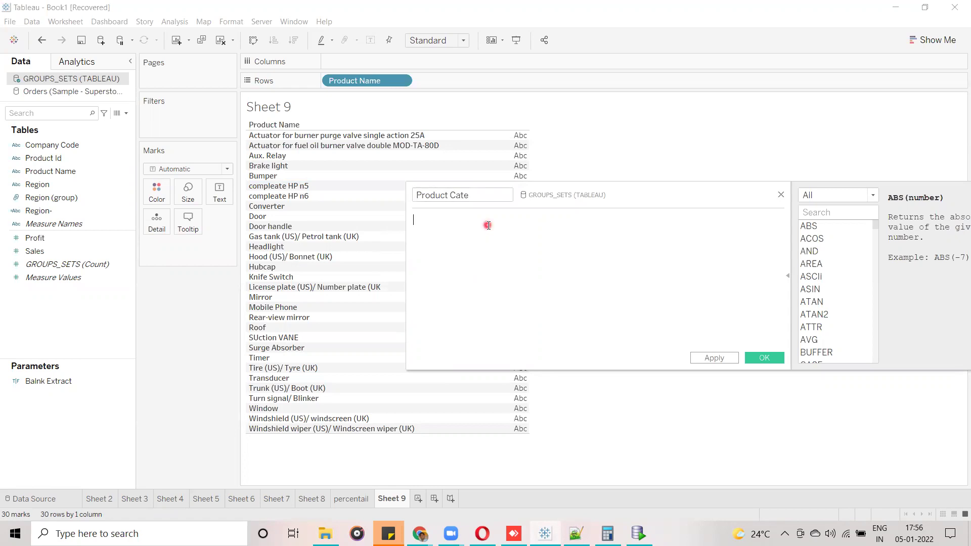
type("IF")
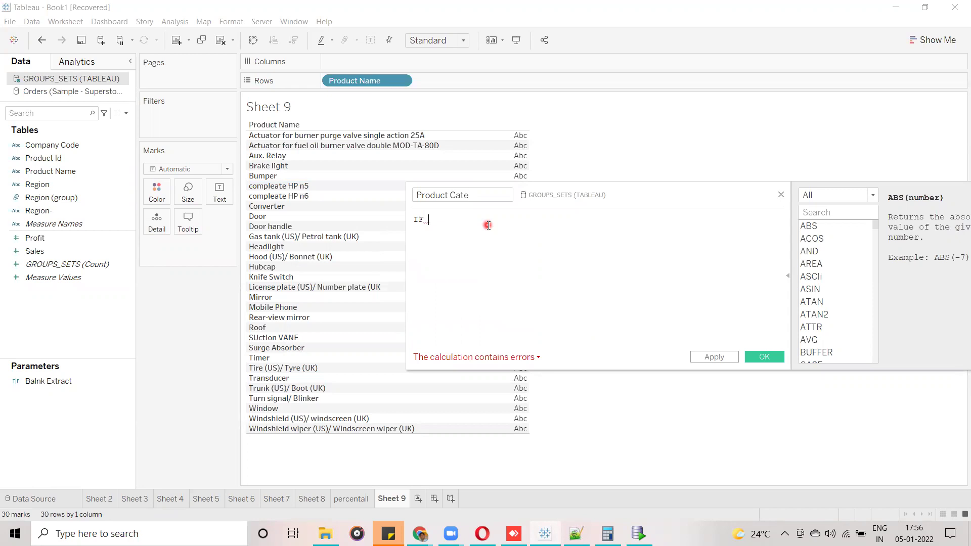
type(" con")
key("BackSpace")
key("BackSpace")
key("BackSpace")
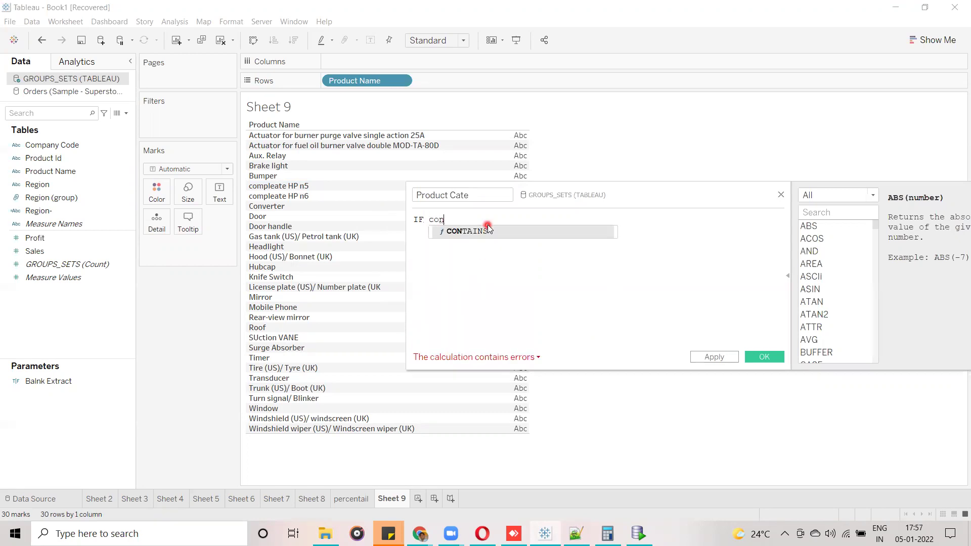
type("str")
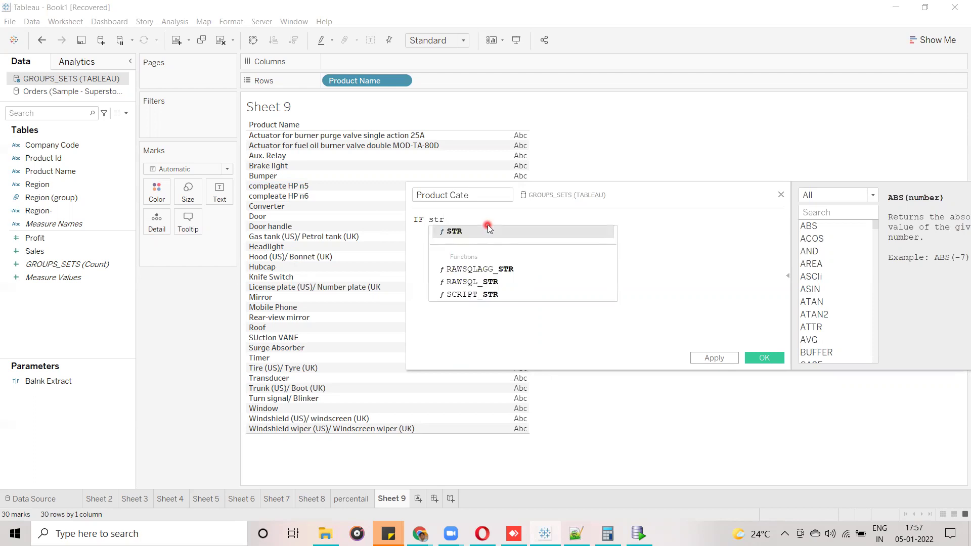
key("BackSpace")
key("Return")
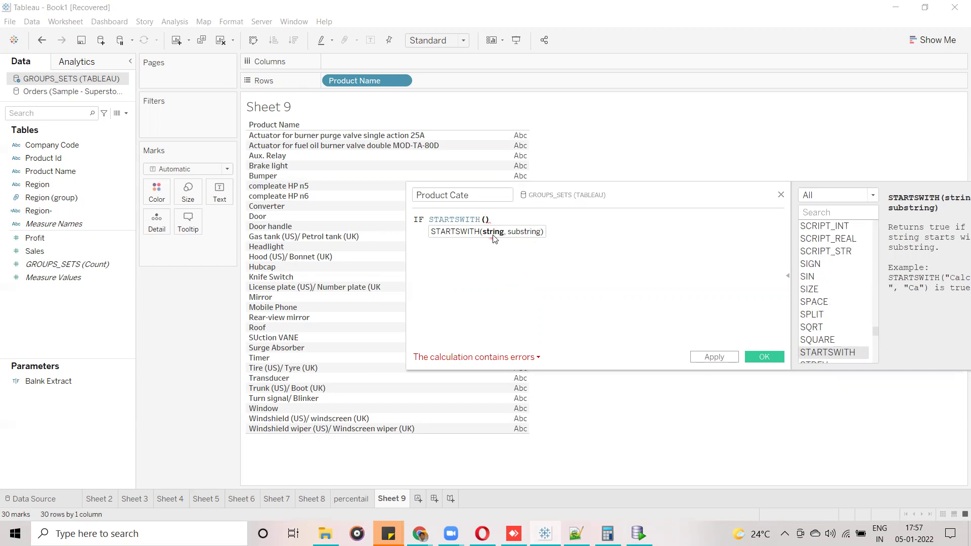
left_click(529, 248)
left_click(275, 127)
left_click(527, 328)
type("pro")
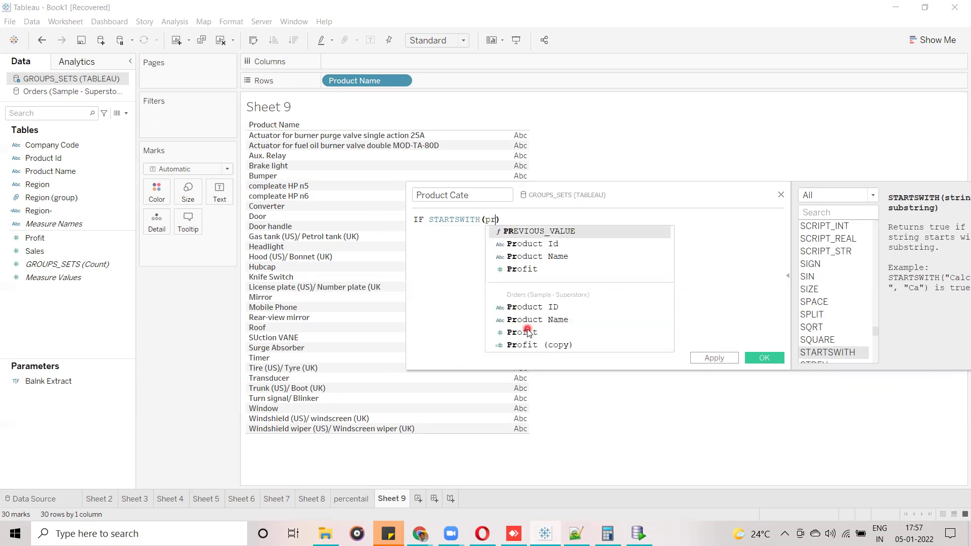
key("Return")
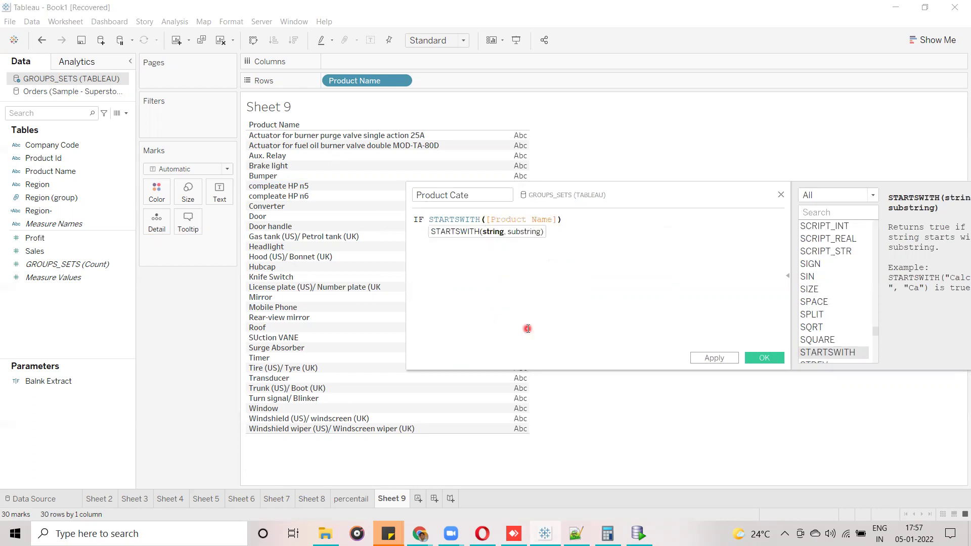
type(",")
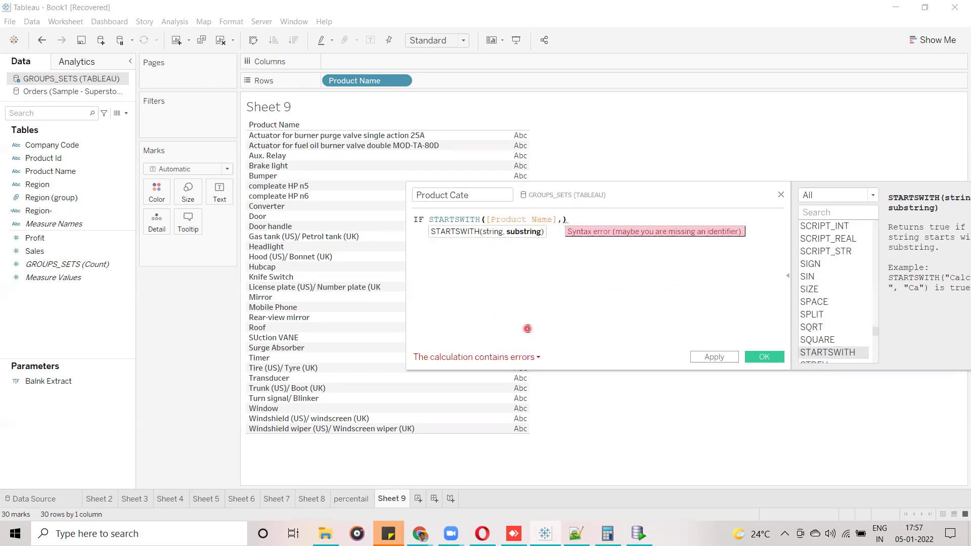
type("\"")
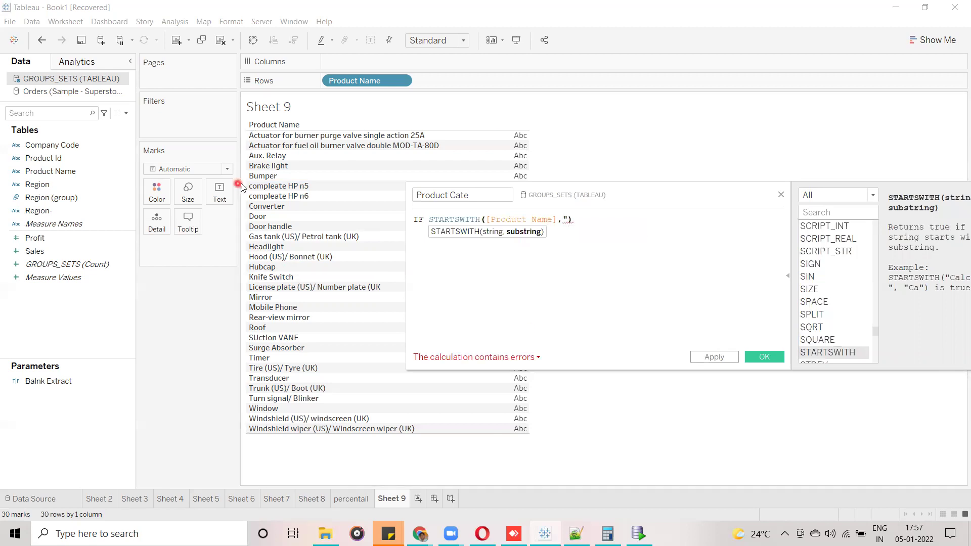
Copy the compleate HP n5 product name from the row's underlying data.
left_click(293, 188)
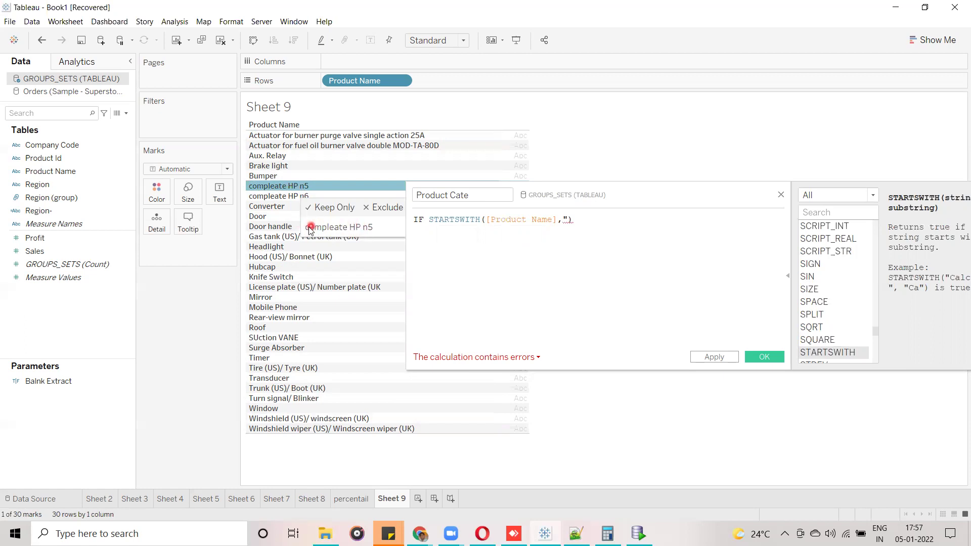
left_click_drag(579, 196, 664, 264)
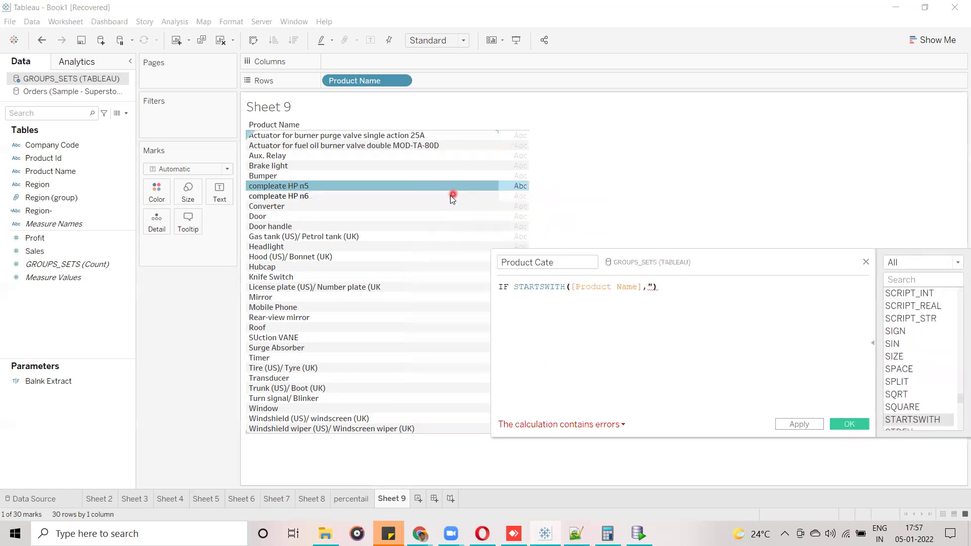
left_click(299, 187)
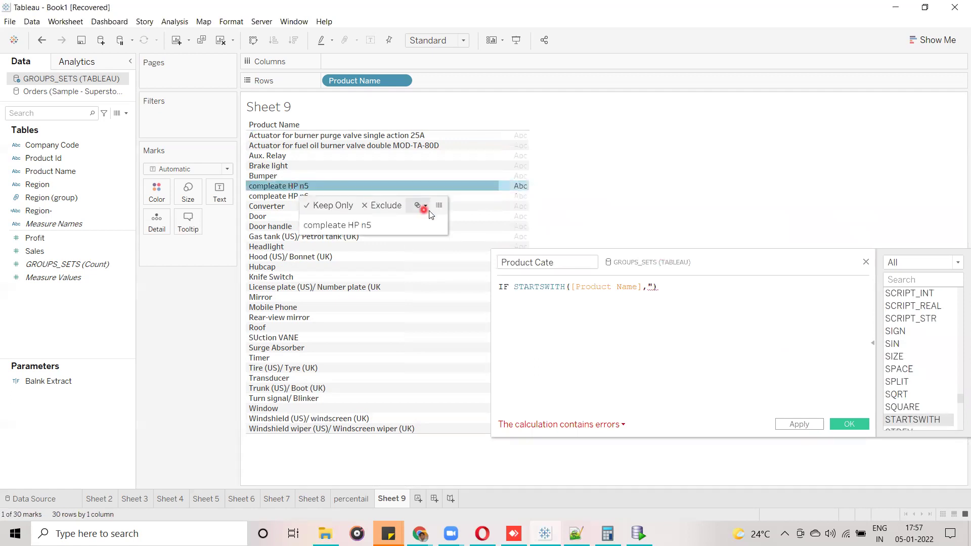
left_click(440, 205)
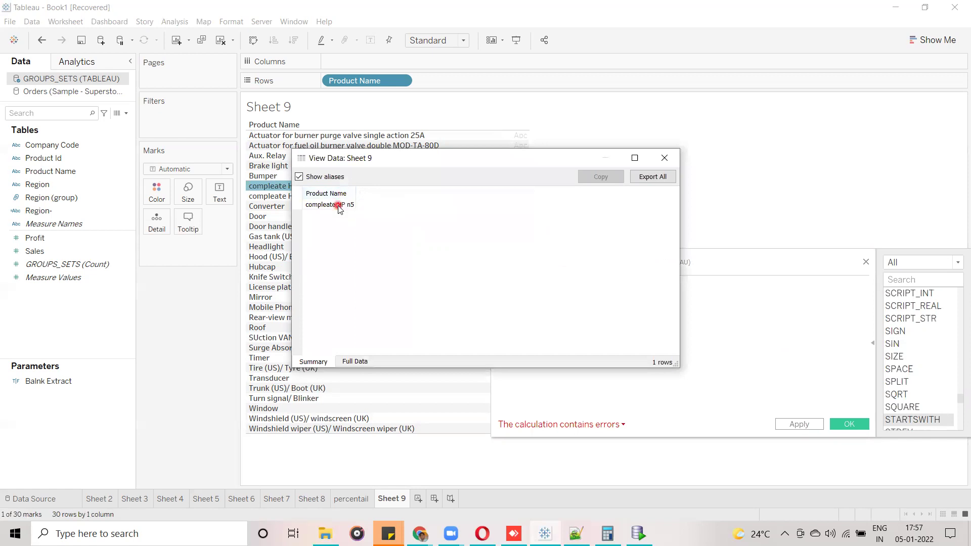
left_click(341, 205)
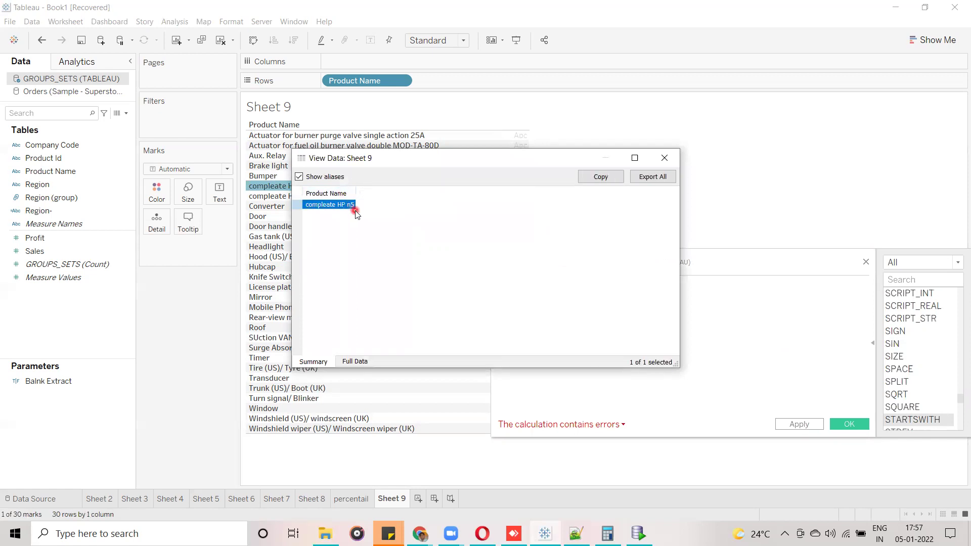
left_click(664, 158)
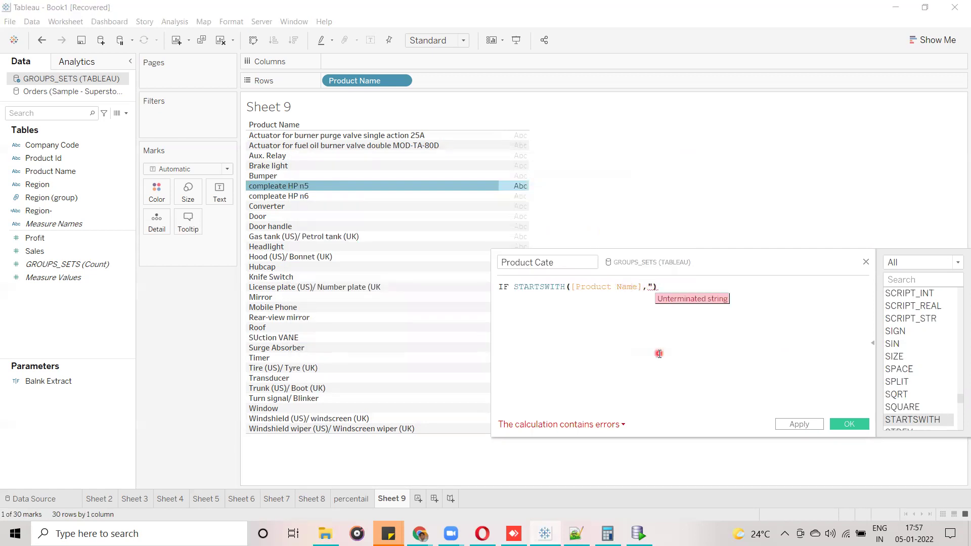
Paste the name into the STARTSWITH quotes and trim it to "compleate HP".
key("ctrl+v")
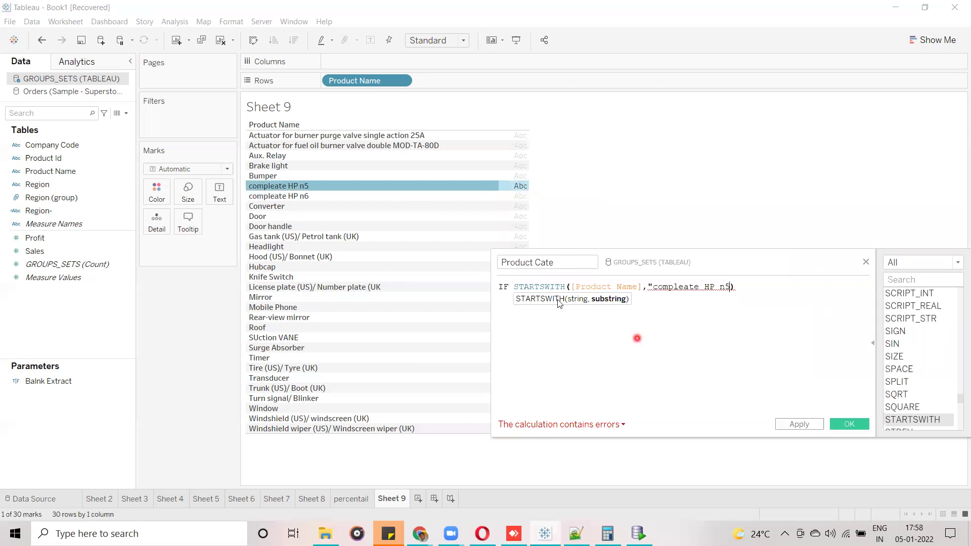
key("BackSpace")
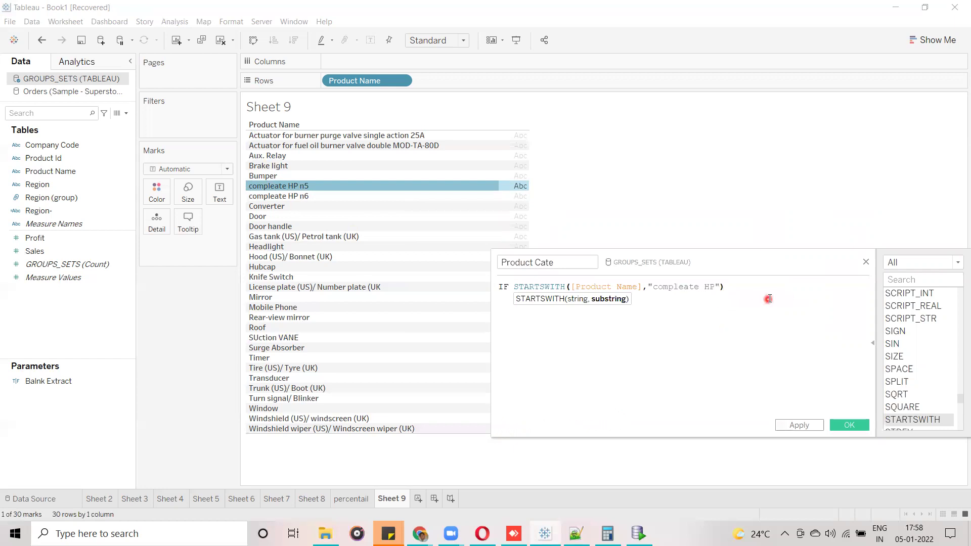
type("\"")
left_click_drag(754, 258, 639, 196)
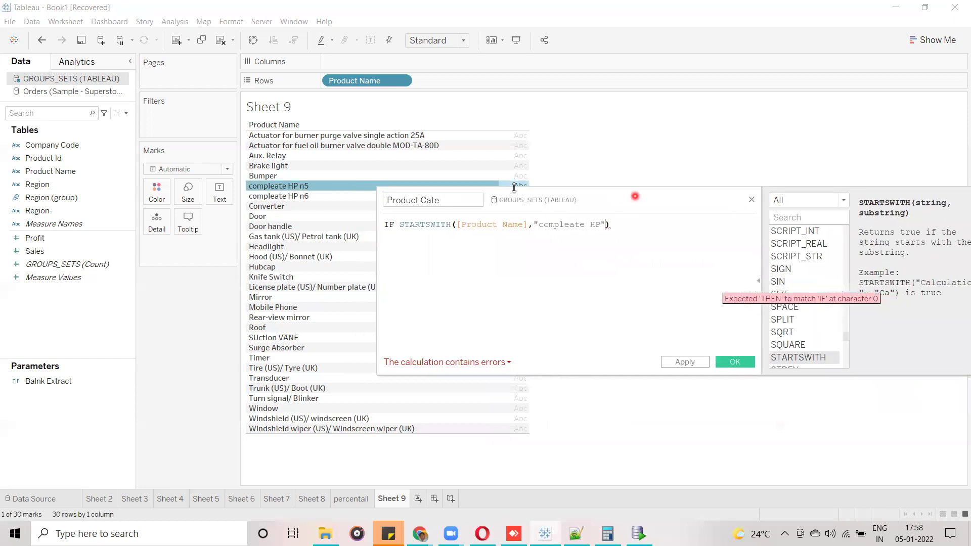
Add THEN "Compleate HP" after the STARTSWITH condition.
left_click(283, 154)
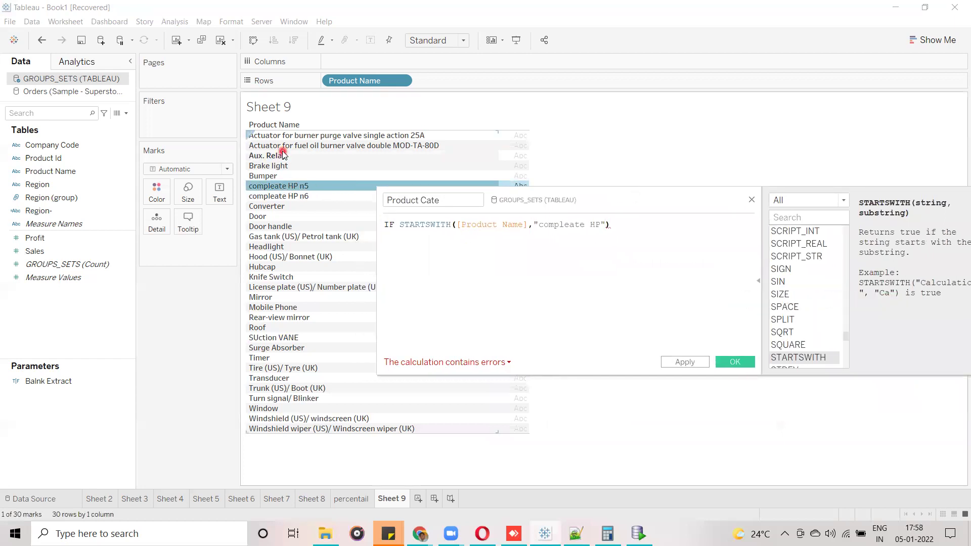
left_click(250, 191)
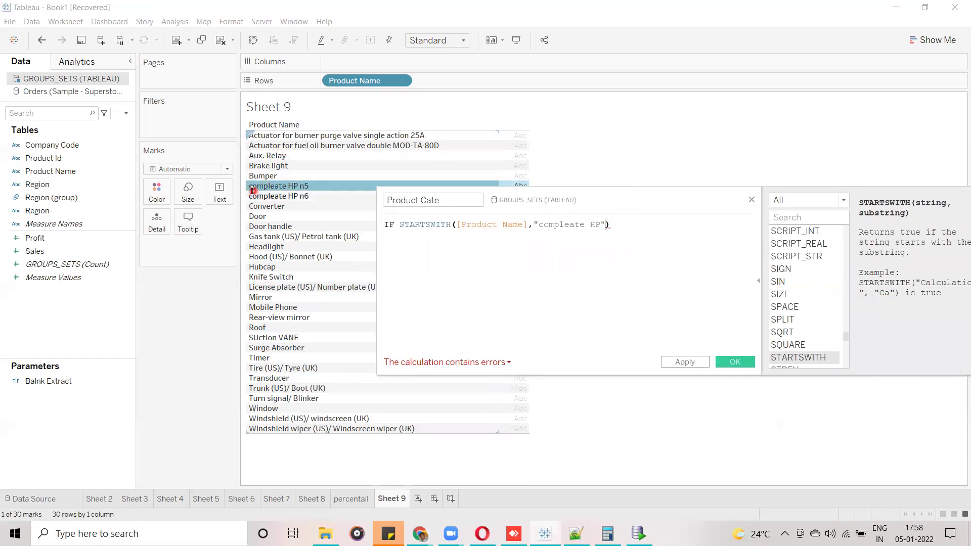
left_click(292, 189)
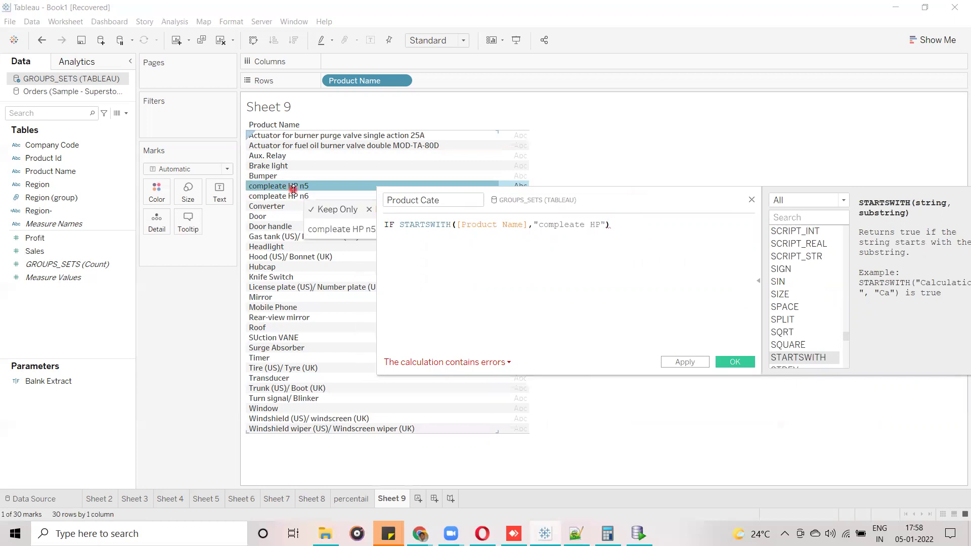
left_click(455, 227)
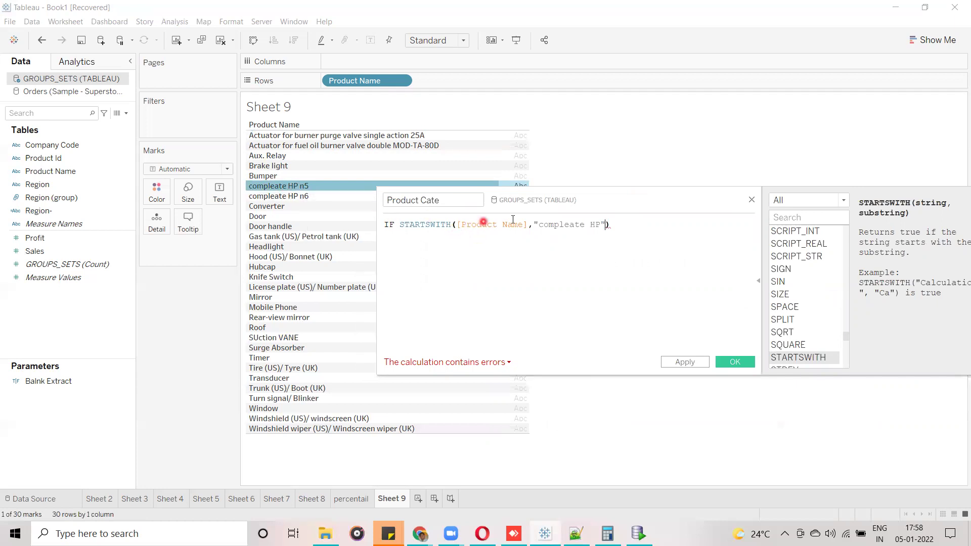
left_click(270, 196)
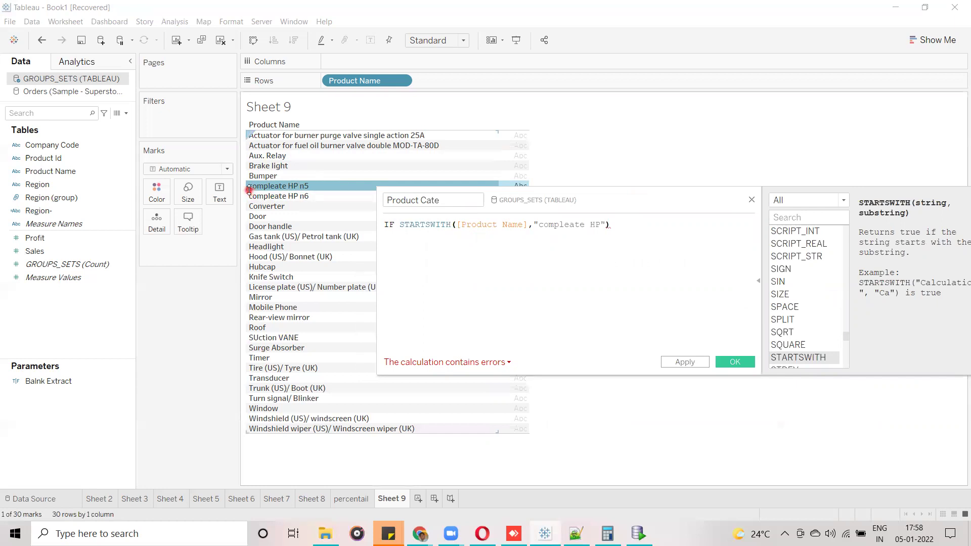
left_click(292, 190)
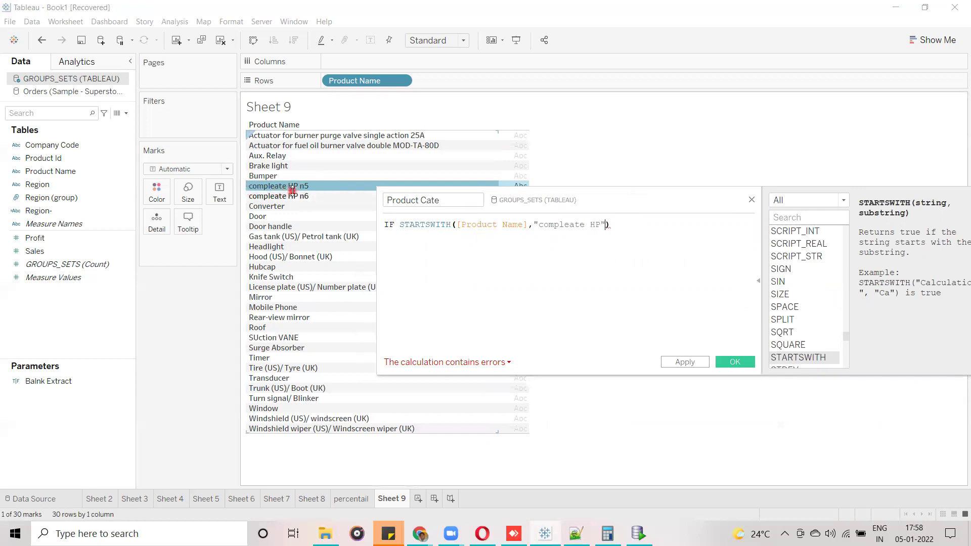
left_click(628, 222)
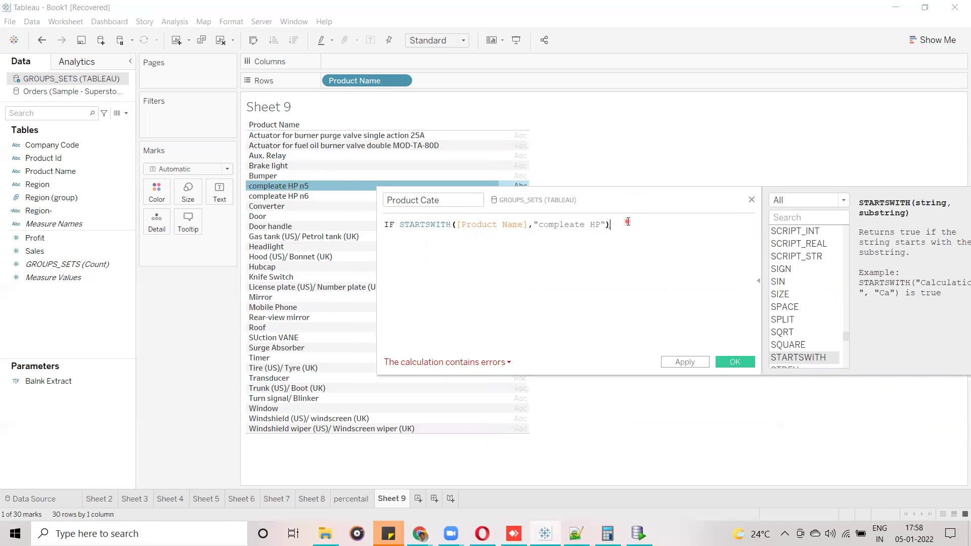
type("THEN")
left_click_drag(656, 193, 498, 144)
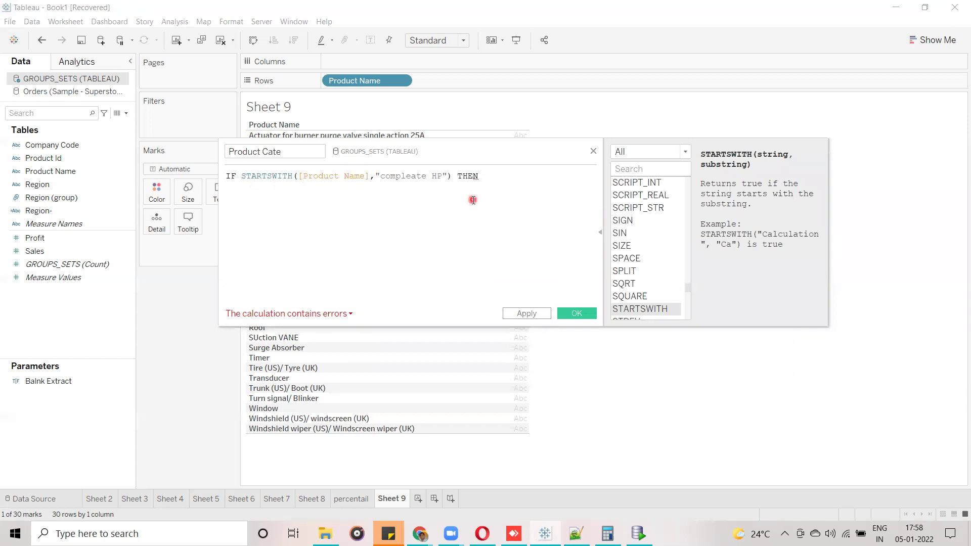
type("\"Complea")
key("BackSpace")
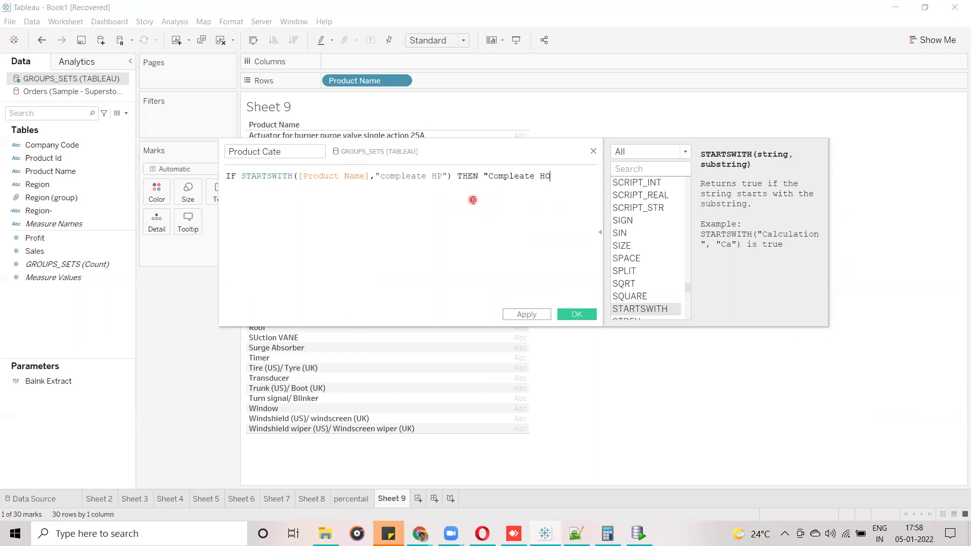
type("ate HP\"")
Finish the formula with a new line ELSE [Product Name] END.
key("Return")
type("ELSE")
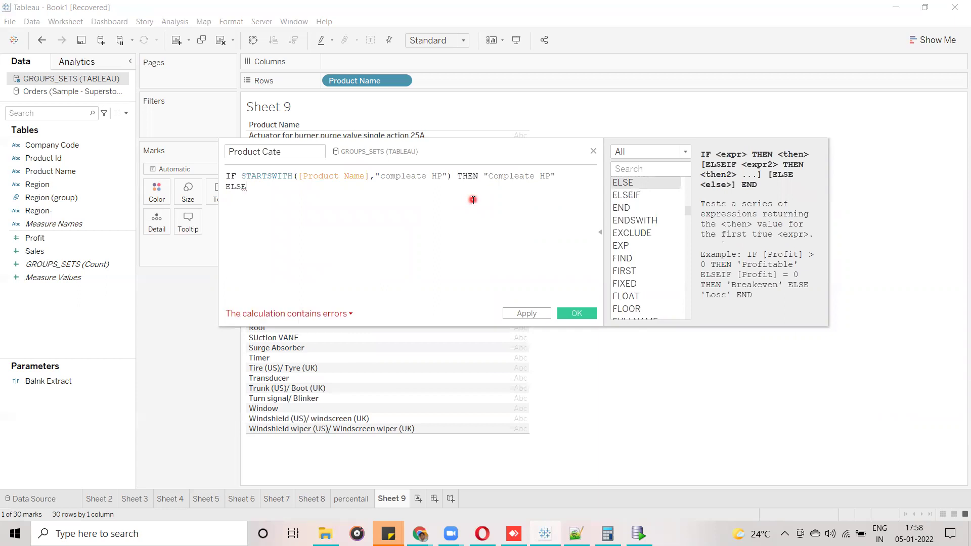
type(" pro")
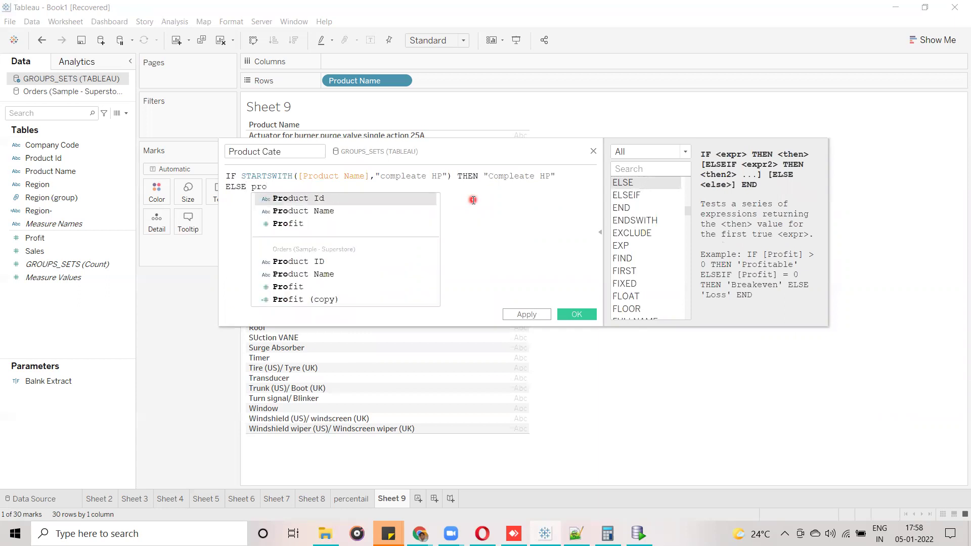
key("Down")
key("Return")
type("END")
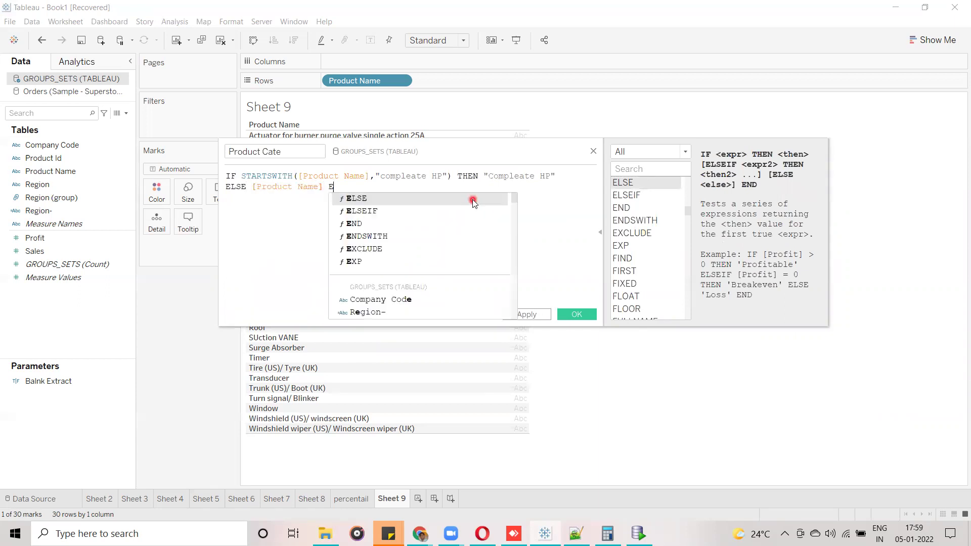
left_click(441, 273)
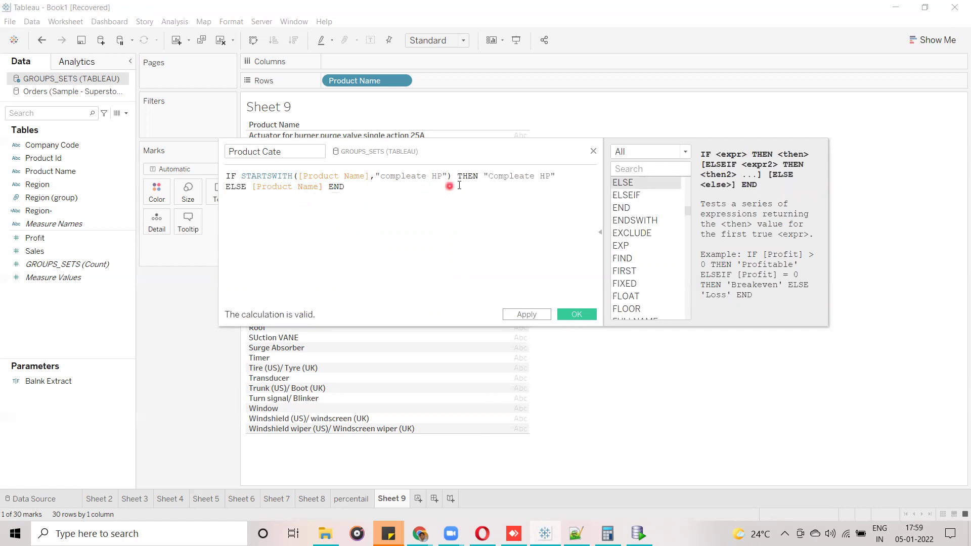
left_click_drag(440, 152, 613, 181)
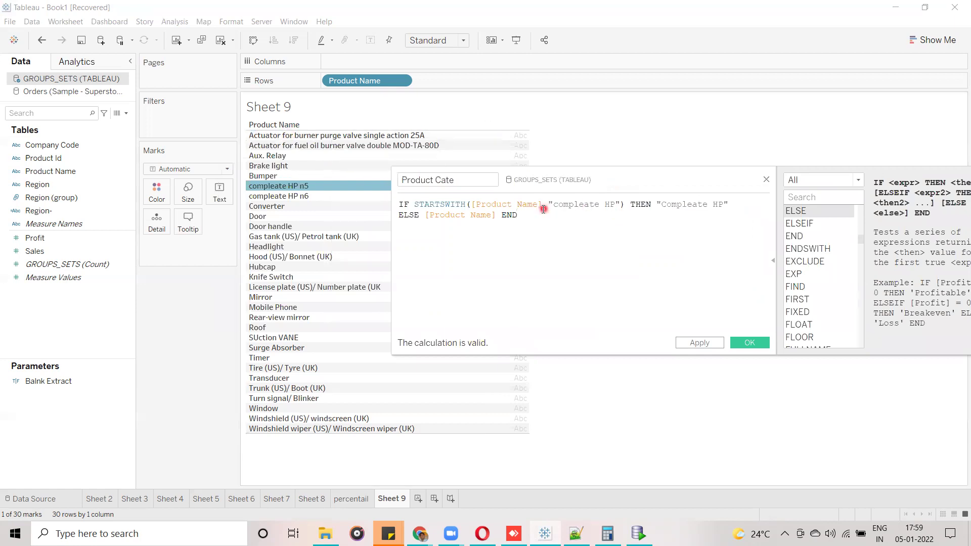
Extend the THEN label to read "Compleate HP Product".
left_click_drag(554, 204, 613, 203)
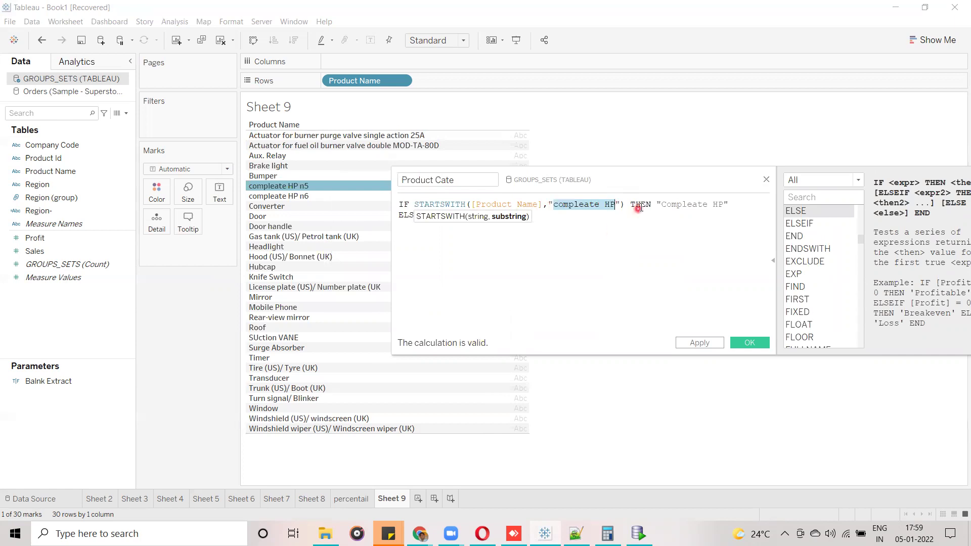
left_click_drag(660, 205, 726, 205)
left_click(722, 204)
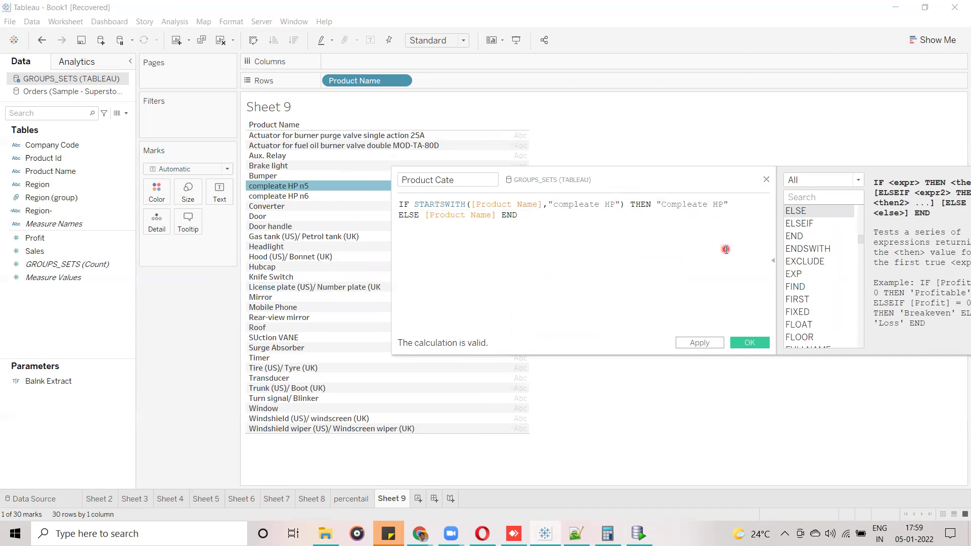
type("Product")
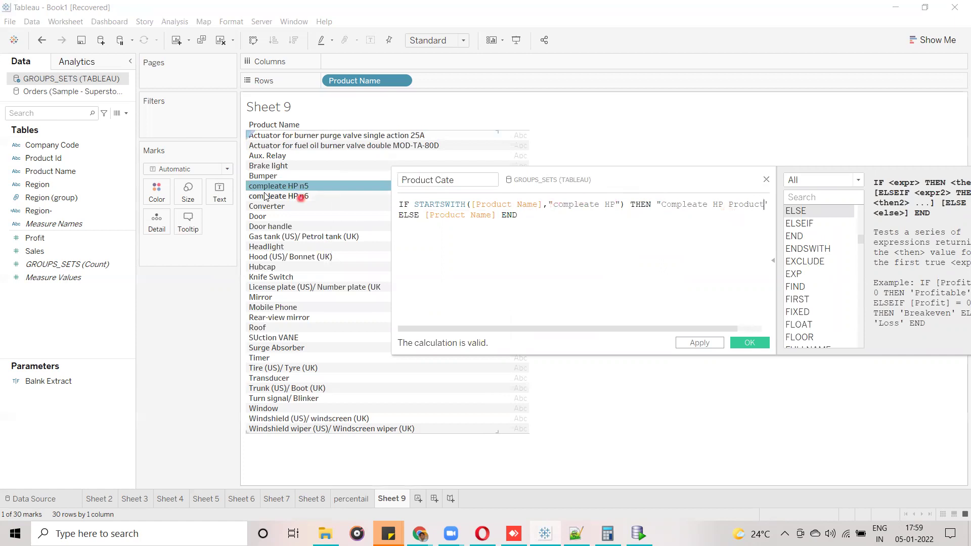
left_click_drag(662, 205, 779, 204)
left_click(581, 259)
left_click_drag(579, 329, 451, 326)
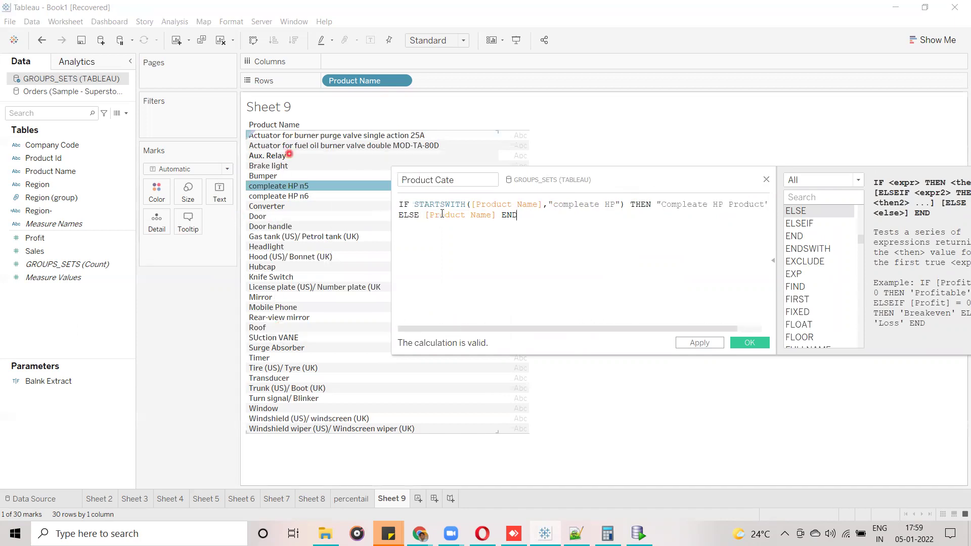
left_click(302, 288)
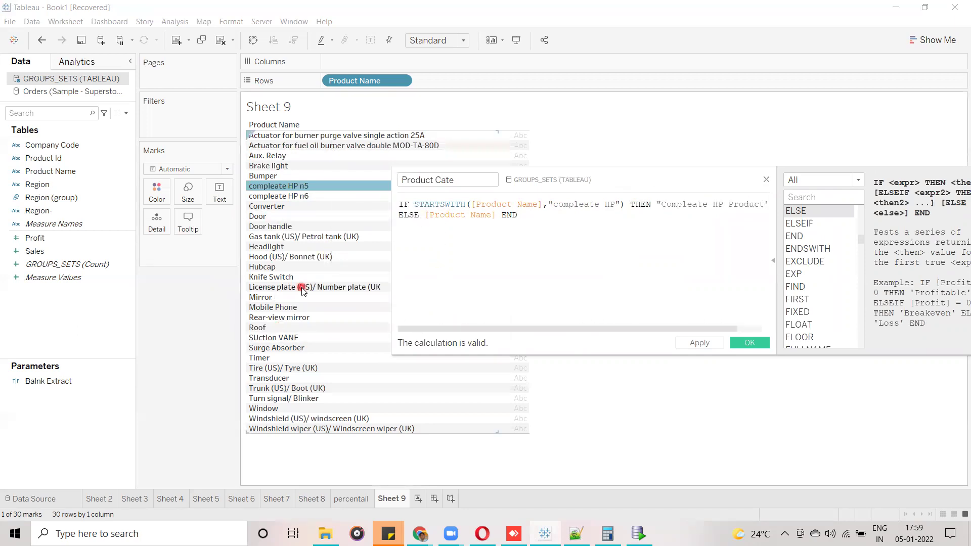
Review the search text and label, then save the Product Cate calculation with OK.
left_click(741, 343)
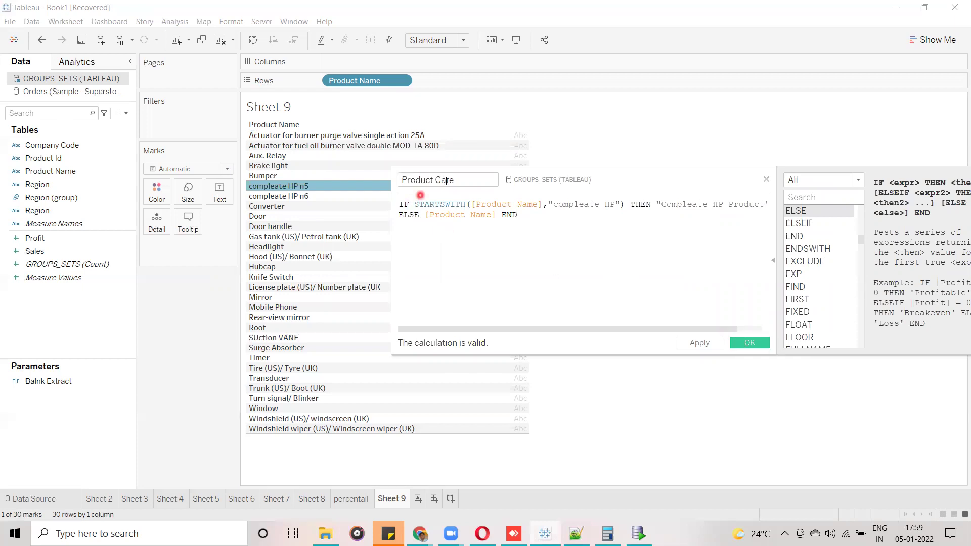
left_click(491, 347)
left_click_drag(553, 204, 765, 205)
left_click(764, 205)
left_click(263, 192)
left_click_drag(662, 206, 766, 208)
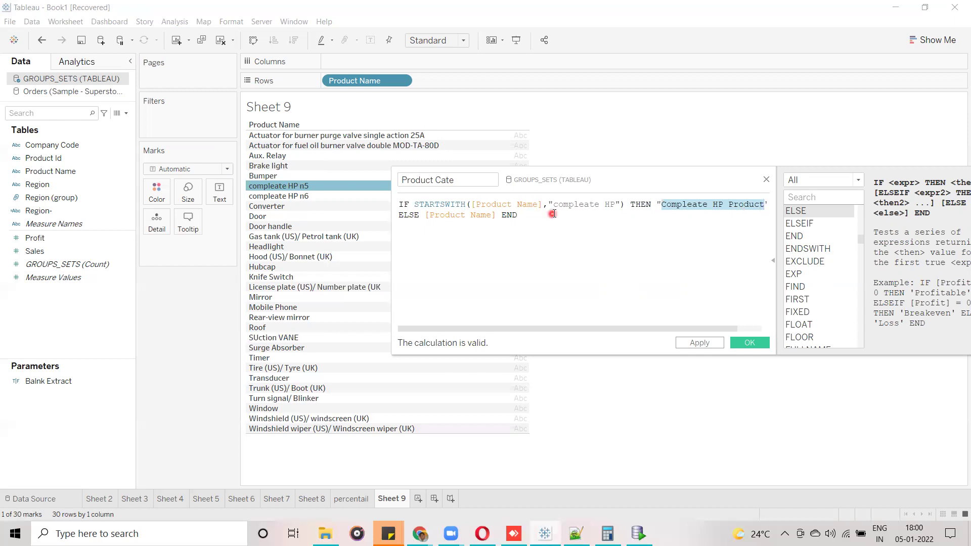
left_click_drag(554, 205, 616, 205)
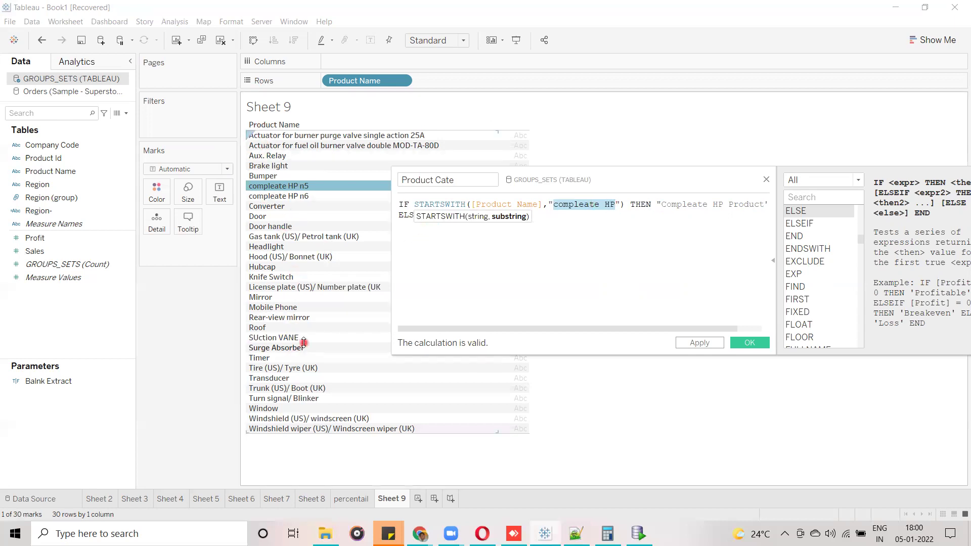
left_click(583, 244)
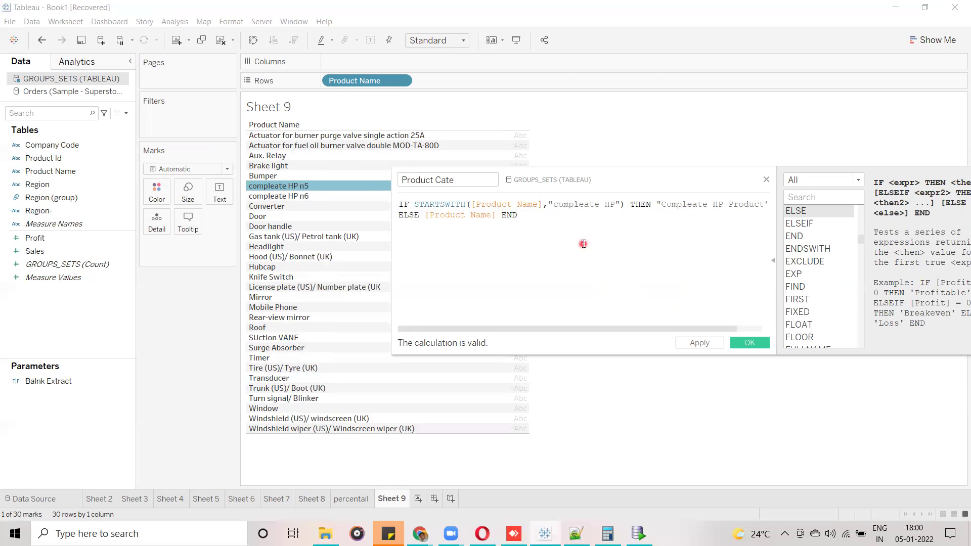
left_click(753, 343)
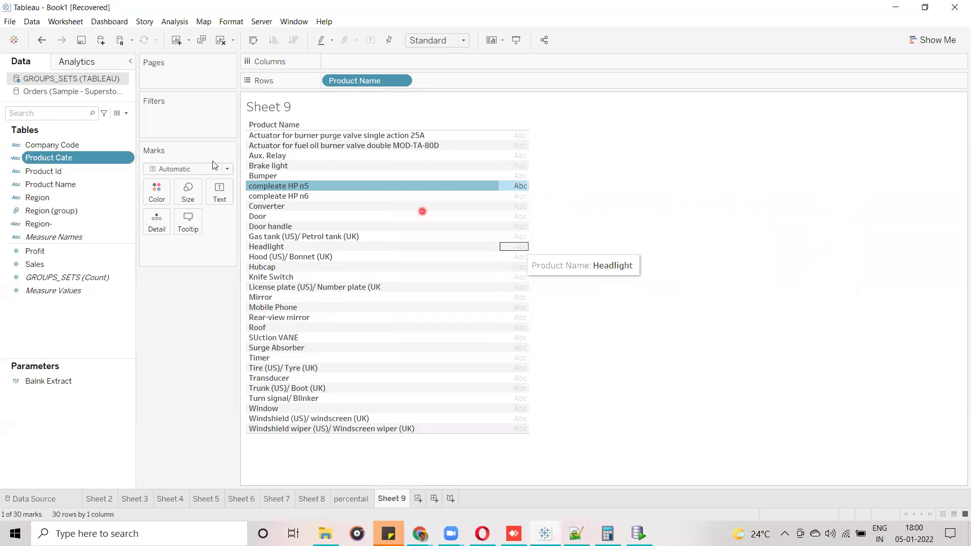
Put Product Cate on Rows in place of Product Name and widen its column.
left_click(59, 158)
left_click_drag(59, 158, 324, 82)
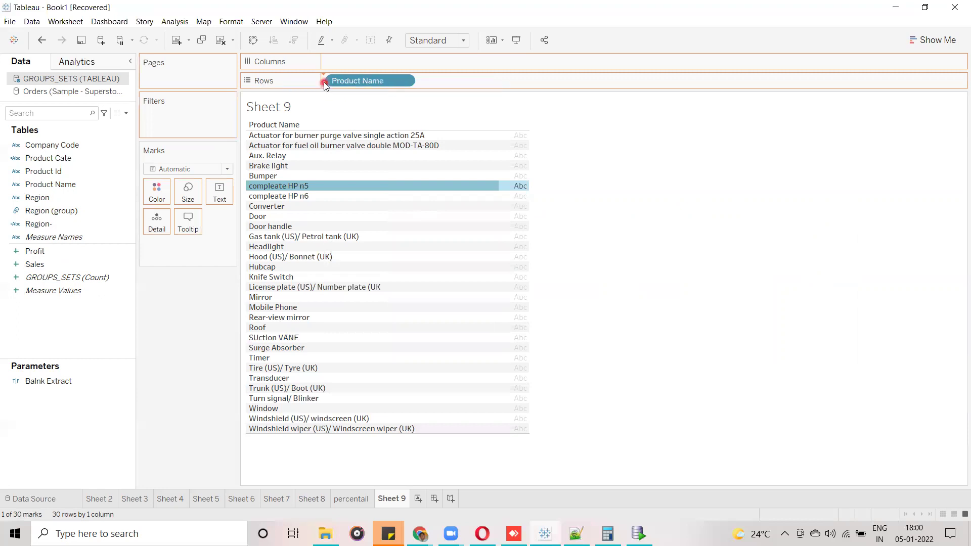
left_click(295, 197)
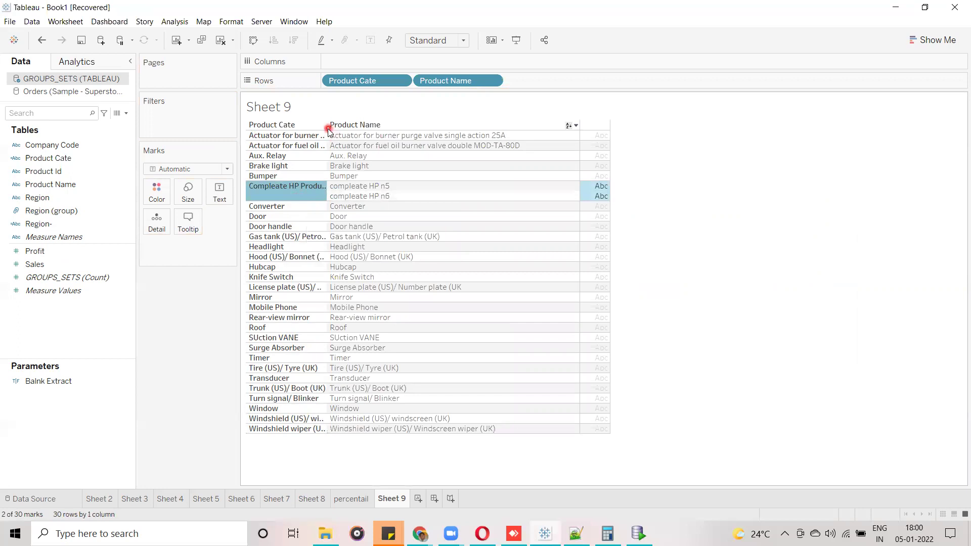
left_click_drag(329, 139, 418, 139)
left_click(720, 275)
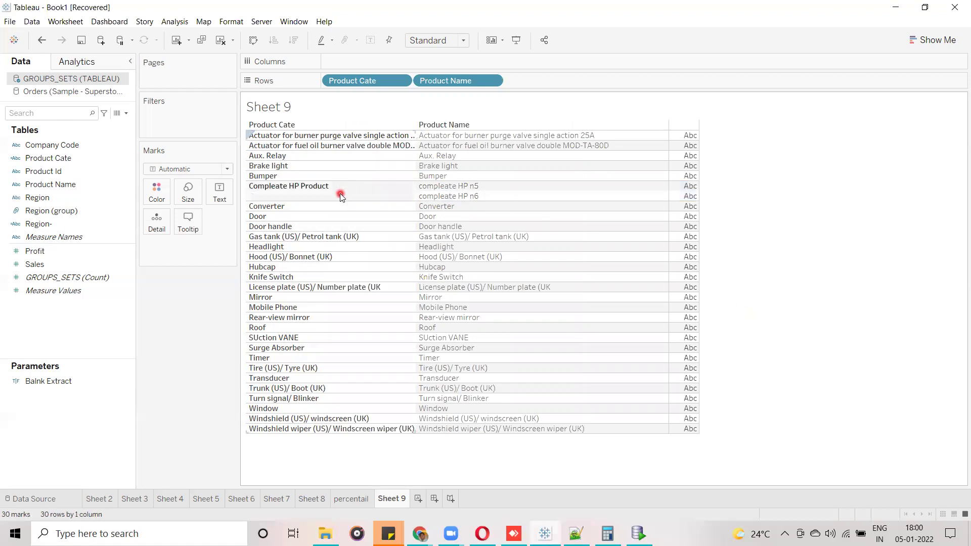
left_click_drag(457, 80, 158, 299)
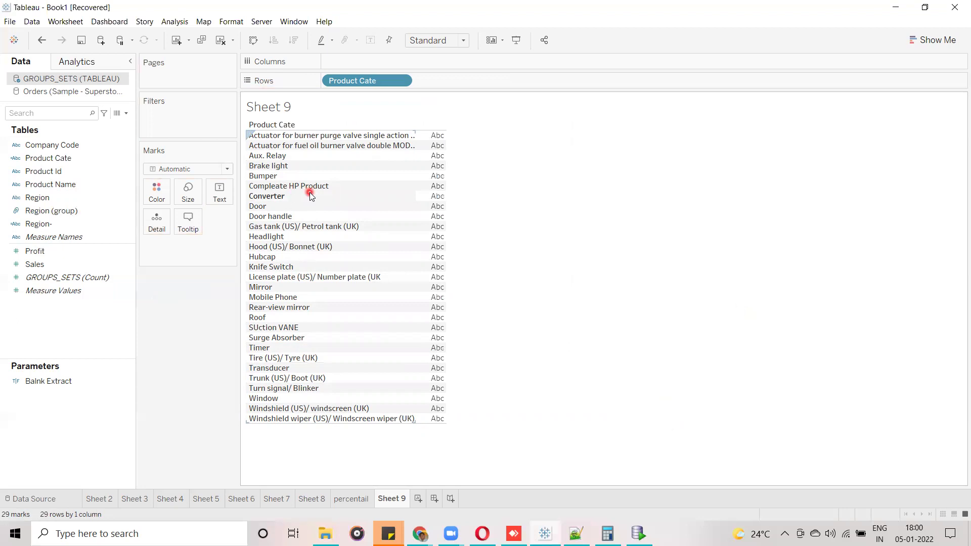
key("alt+Tab")
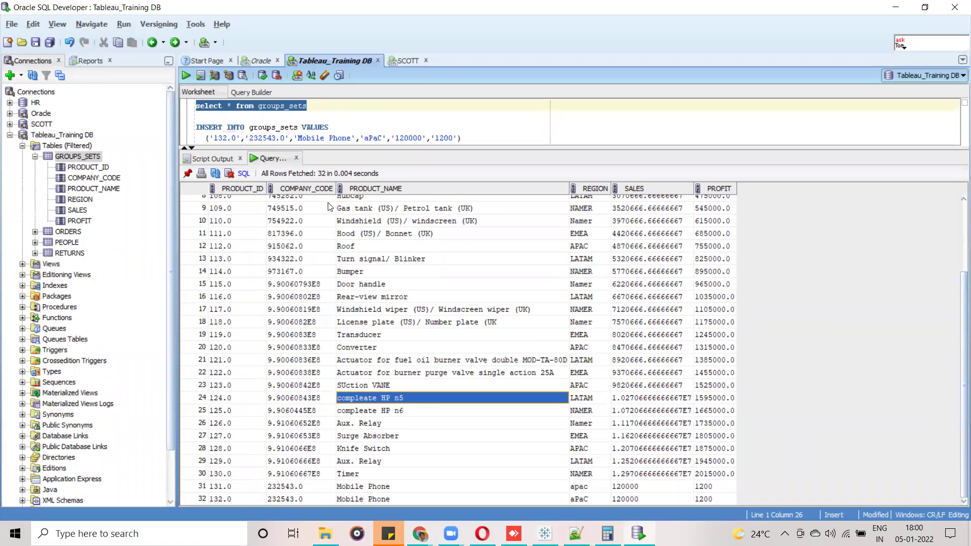
Change the INSERT to product 133.0 named 'compleate HP n6' and select the statement.
left_click(227, 138)
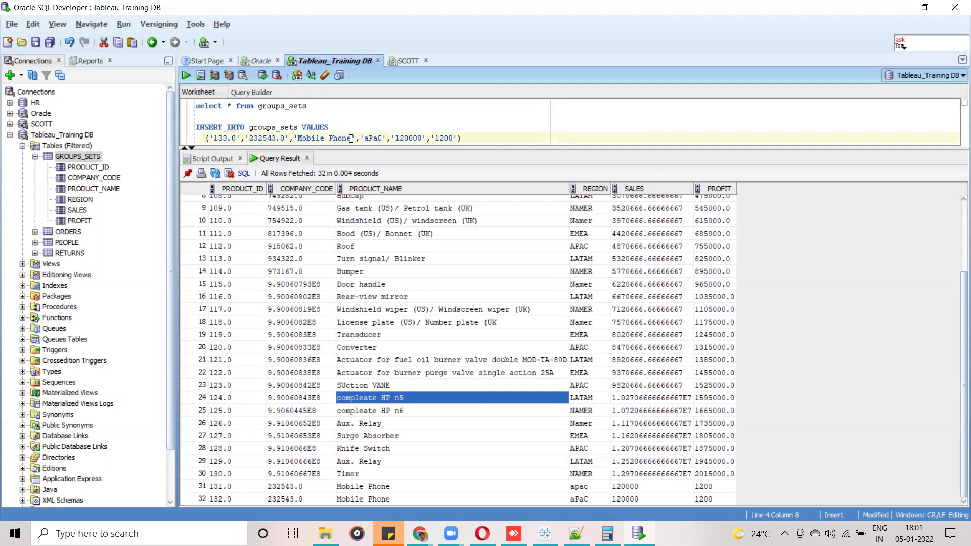
left_click_drag(351, 138, 300, 134)
type("comp")
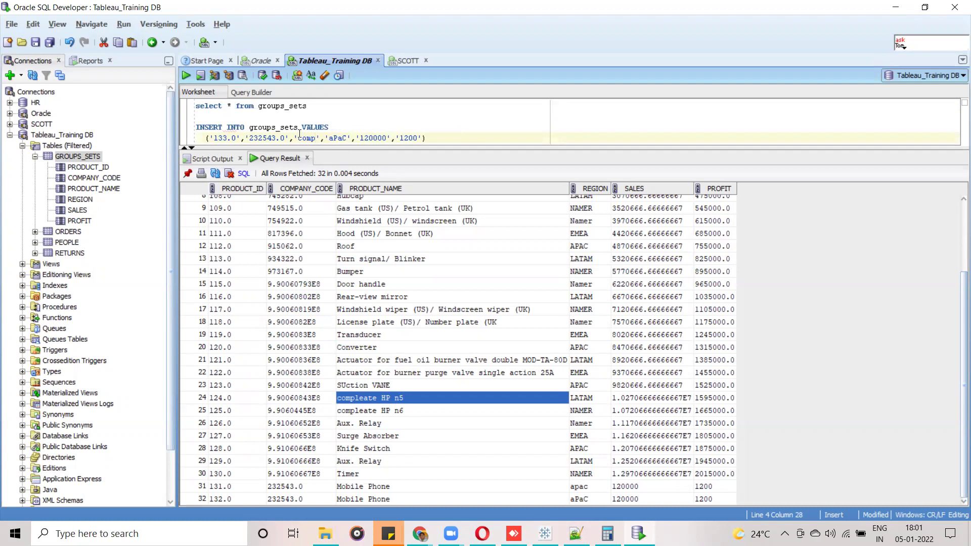
type("l")
type("eate ")
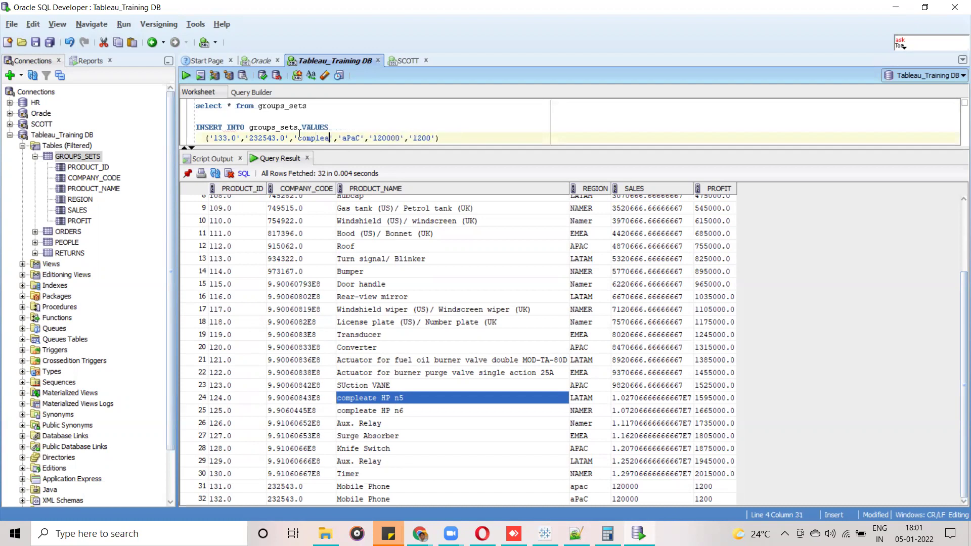
type("HP")
type(" n")
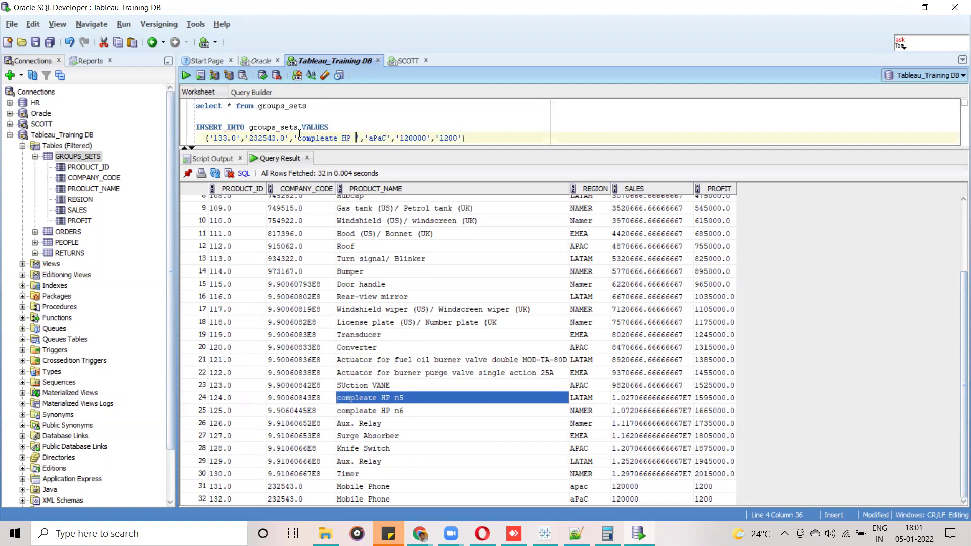
type("6")
left_click_drag(486, 140, 196, 127)
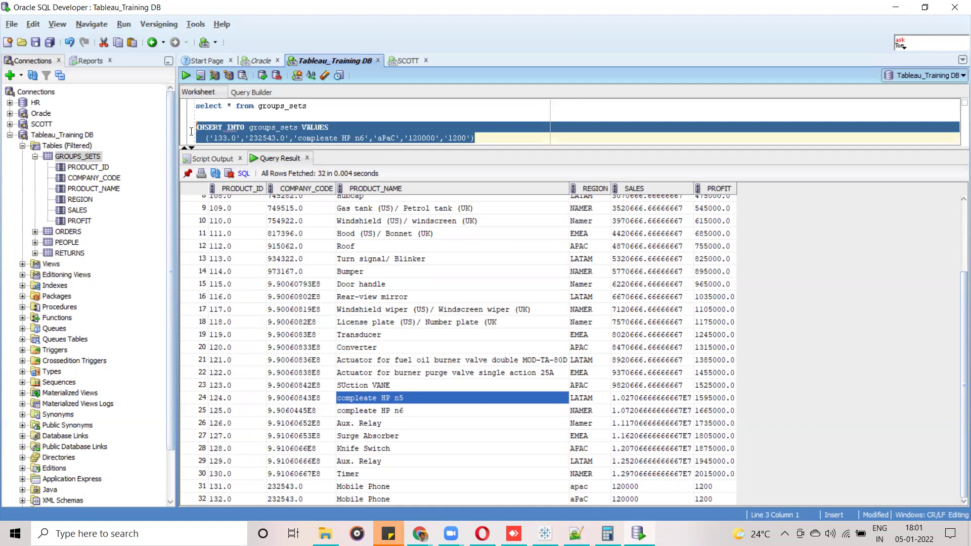
Insert row 133.0 'compleate HP n6', then insert row 134.0 'compleate HP n2'.
left_click(186, 76)
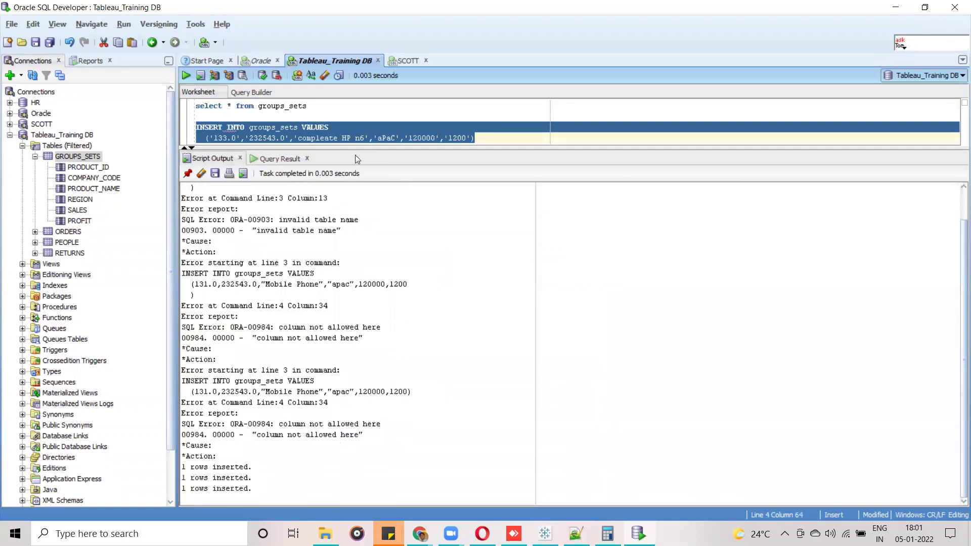
left_click(347, 138)
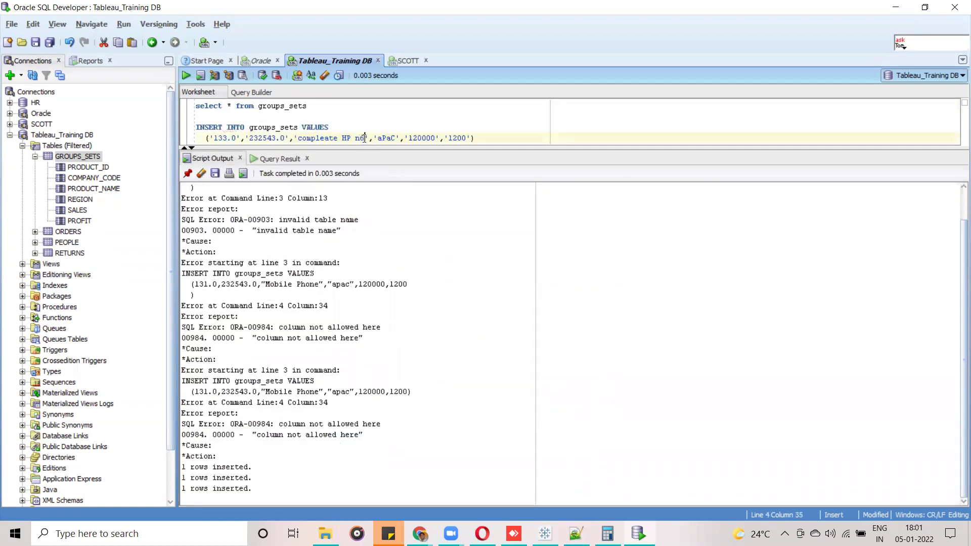
key("BackSpace")
type("2")
left_click_drag(475, 138, 226, 139)
left_click(227, 138)
key("BackSpace")
type("4")
left_click_drag(476, 138, 197, 126)
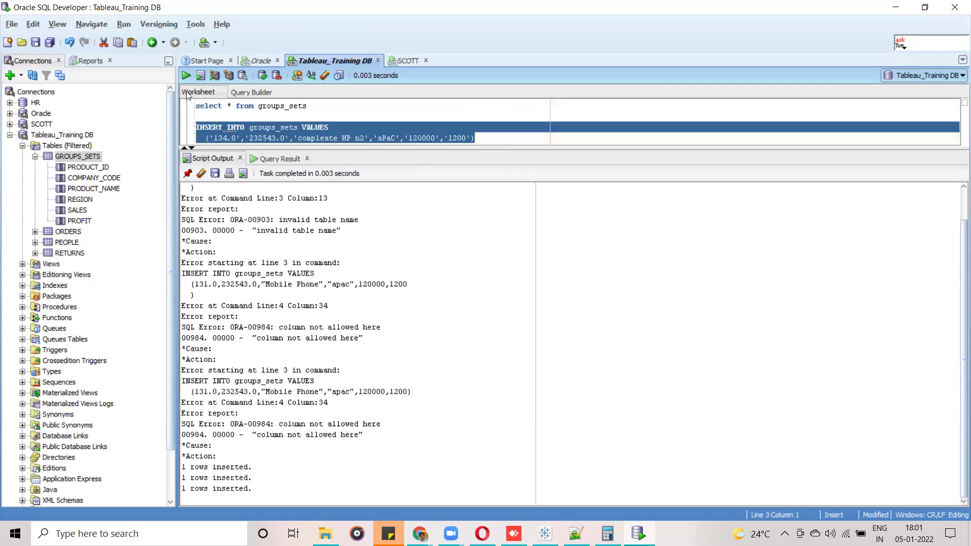
left_click(185, 76)
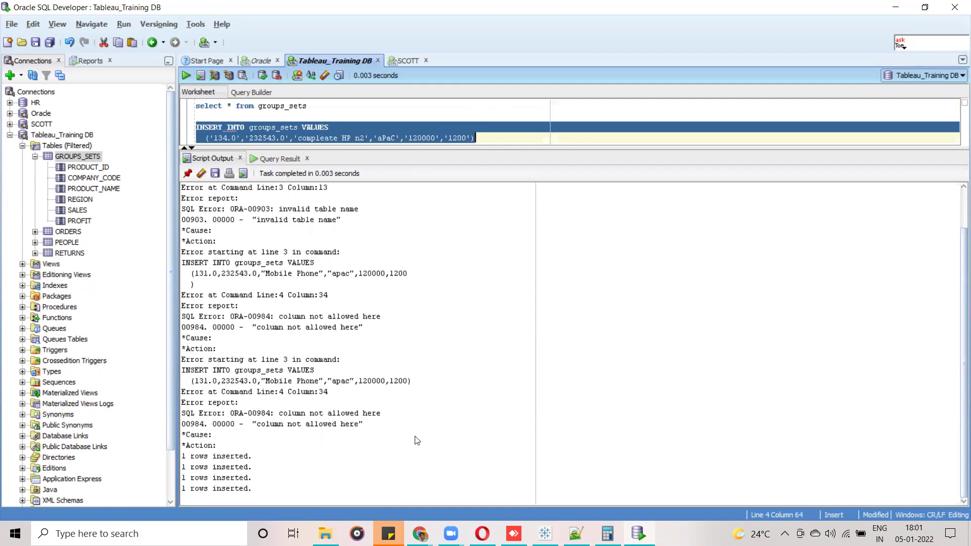
Run select * from groups_sets to list all 34 rows.
left_click_drag(309, 106, 180, 97)
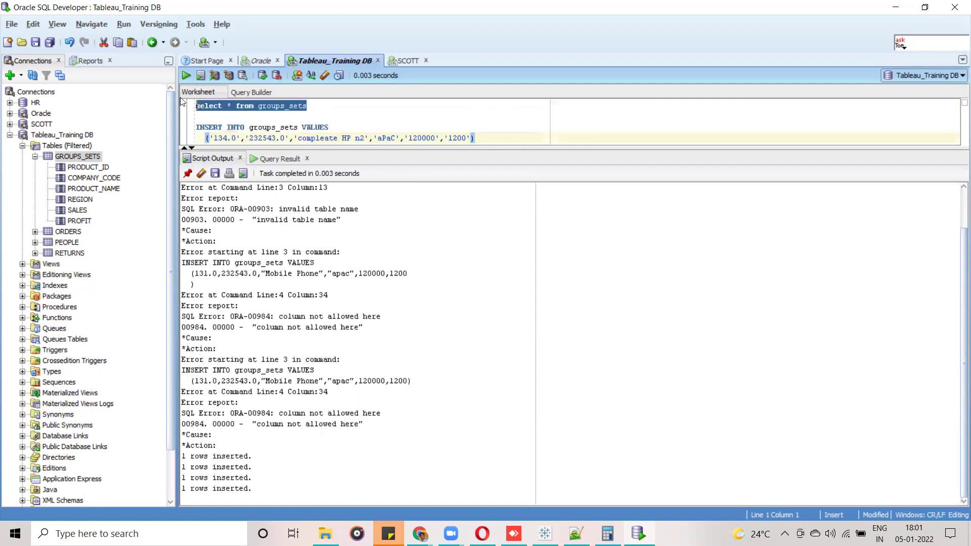
left_click(185, 76)
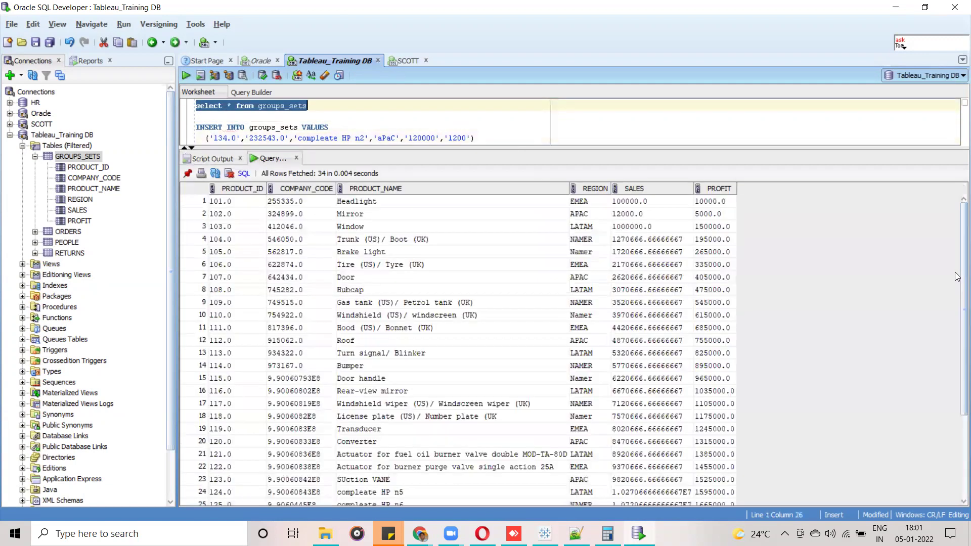
scroll(956, 446, "down", 4)
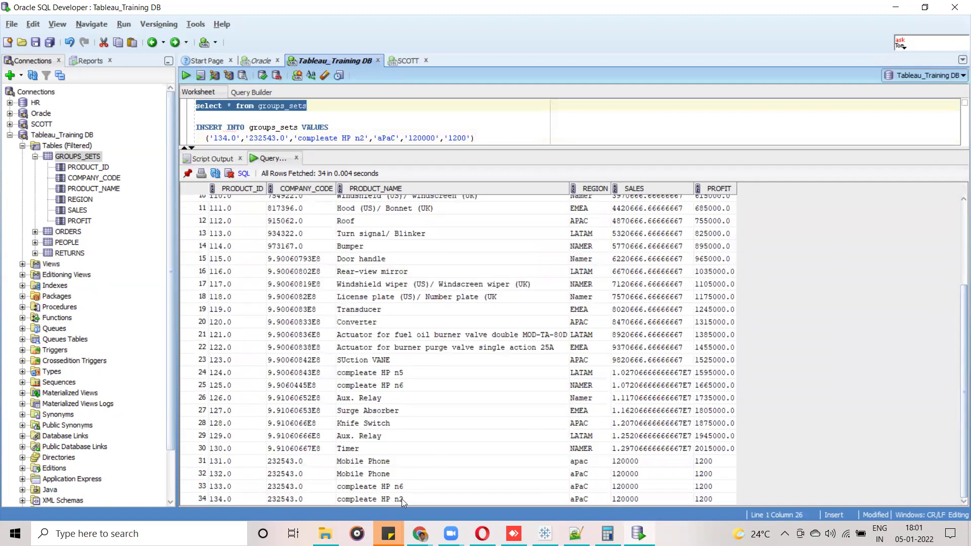
Add SUM(Profit) to each Product Cate row, showing Compleate HP Product at 3,260,000.
left_click(506, 492)
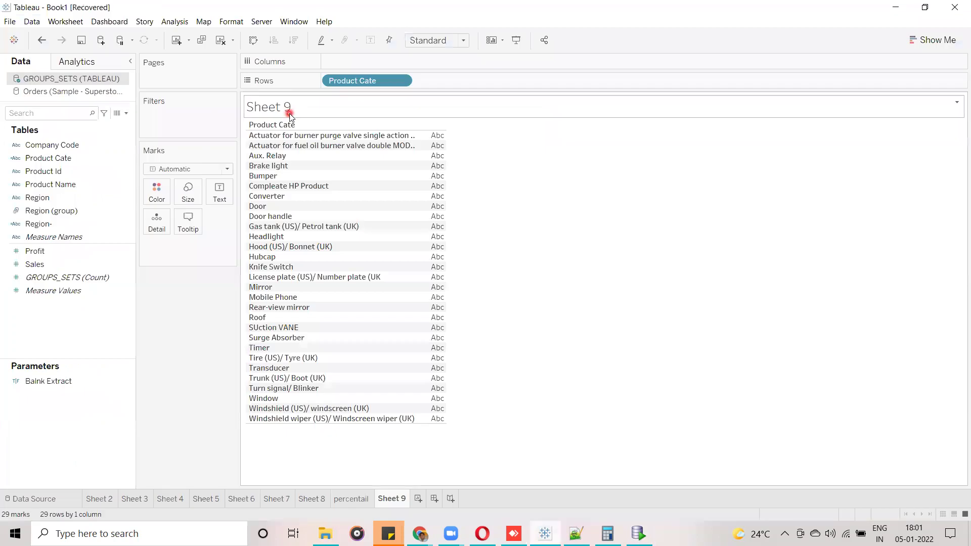
right_click(33, 81)
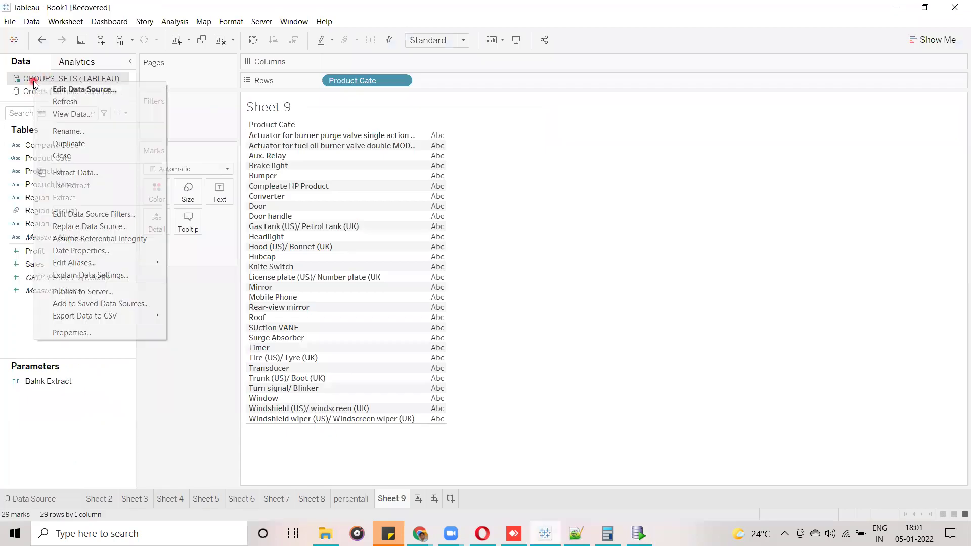
left_click(559, 210)
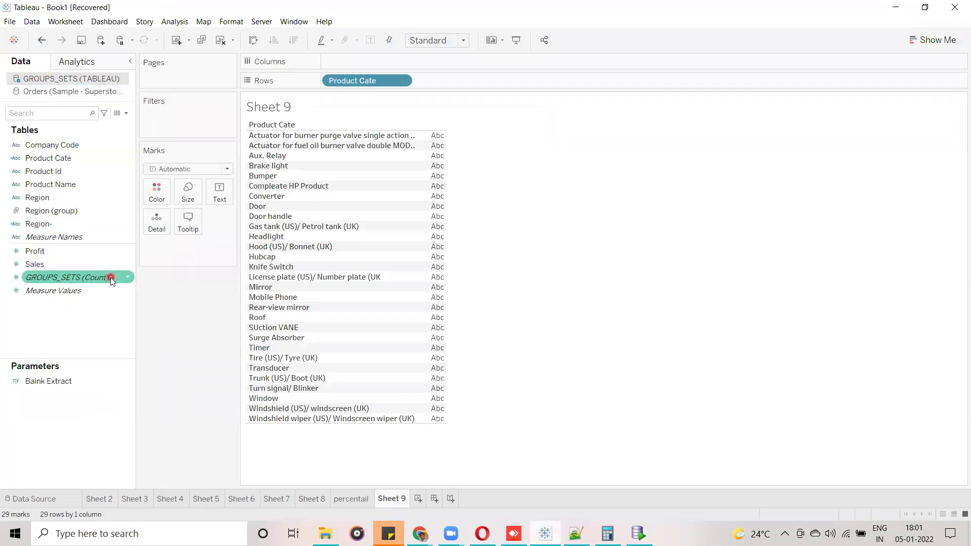
left_click(45, 252)
left_click_drag(47, 251, 219, 195)
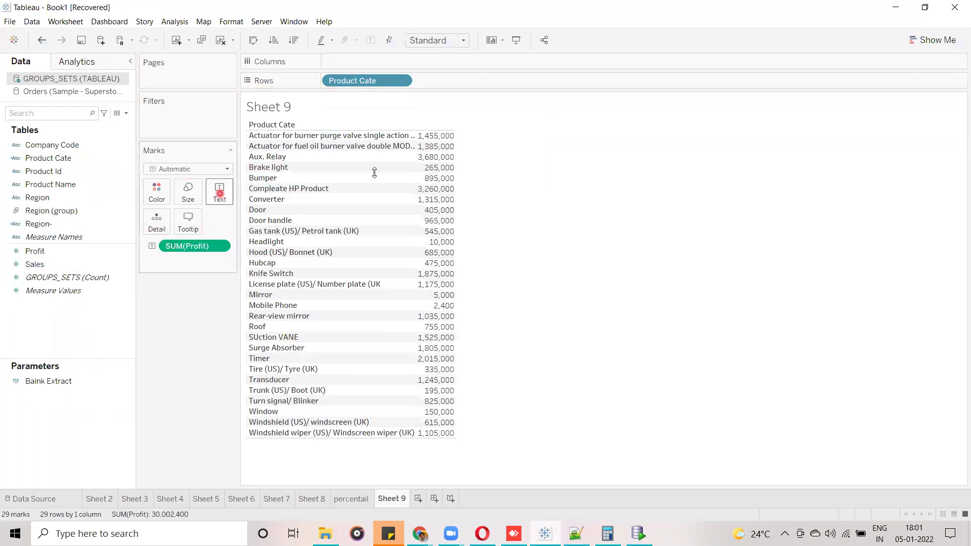
left_click(300, 190)
mouse_move(450, 199)
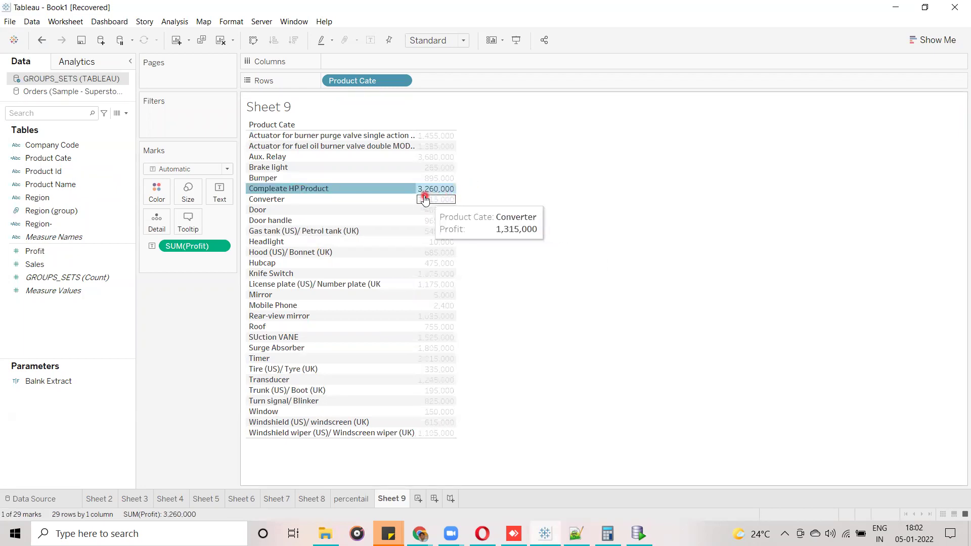
left_click(557, 223)
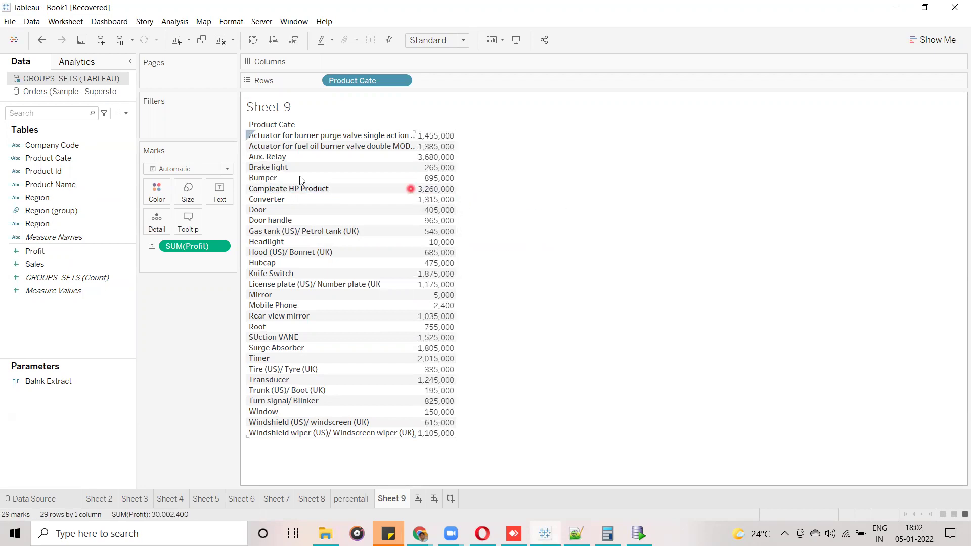
right_click(49, 80)
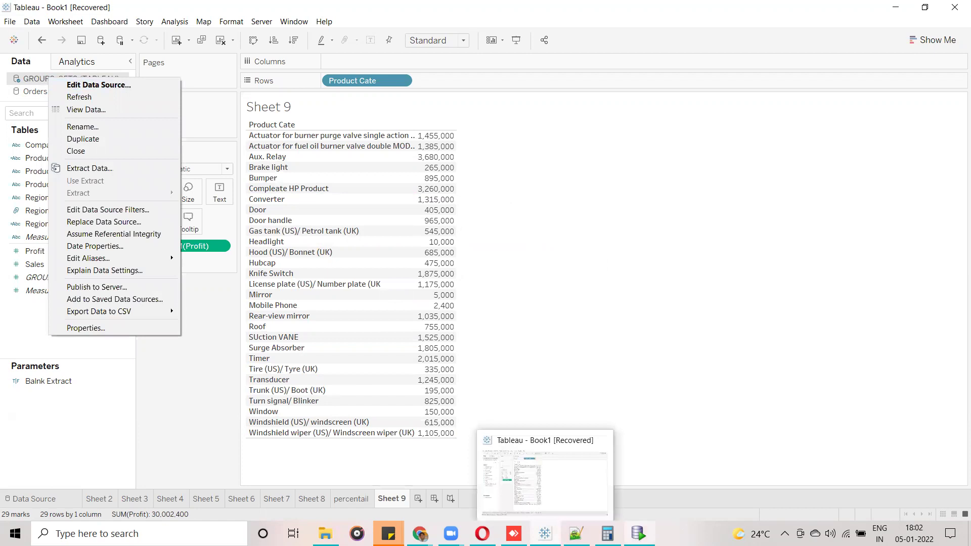
Commit the new rows and refresh GROUPS_SETS, raising Compleate HP Product's profit to 3,262,400.
left_click(639, 534)
left_click(261, 76)
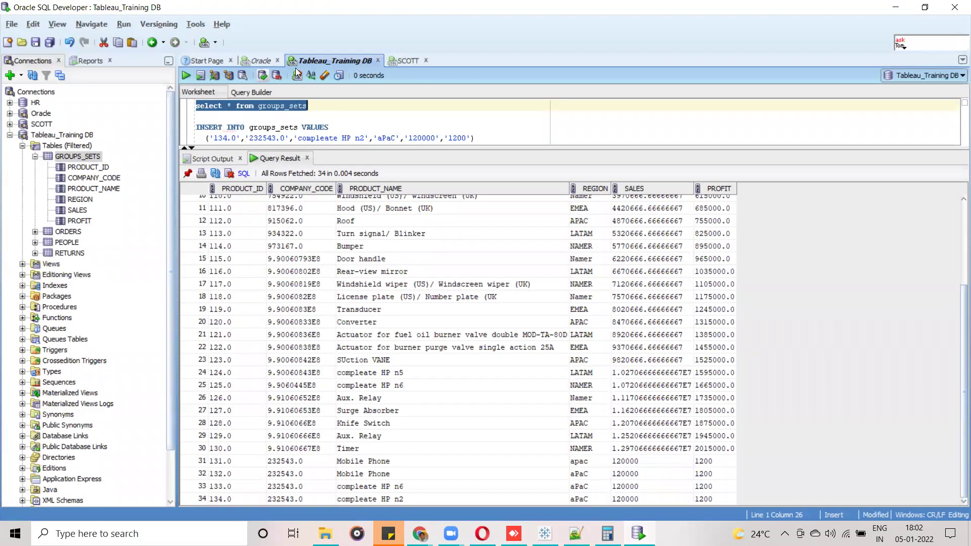
key("alt+Tab")
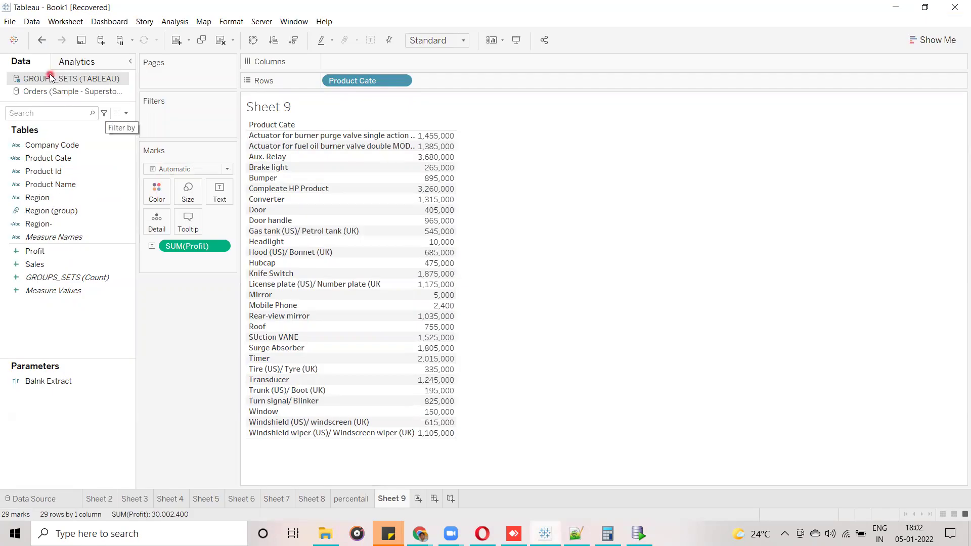
right_click(50, 77)
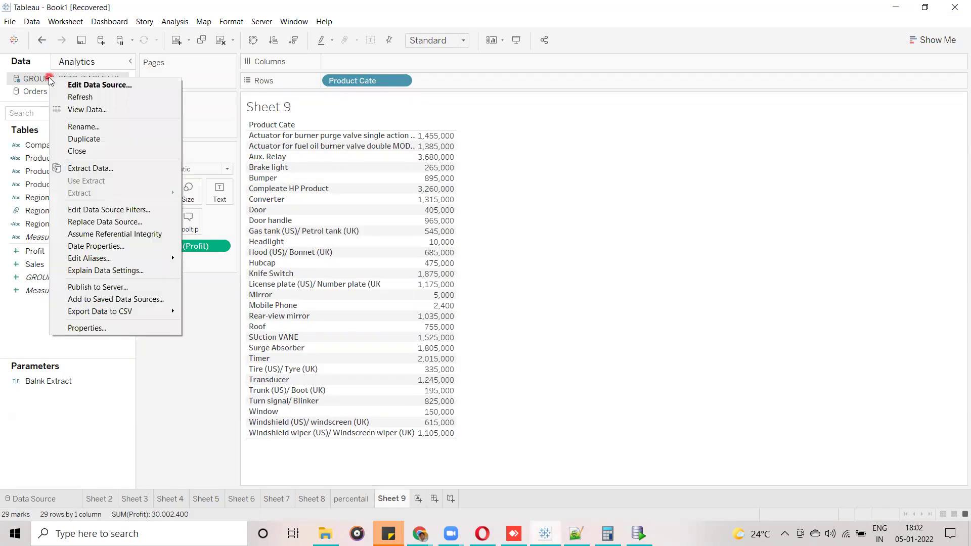
left_click(74, 97)
mouse_move(431, 199)
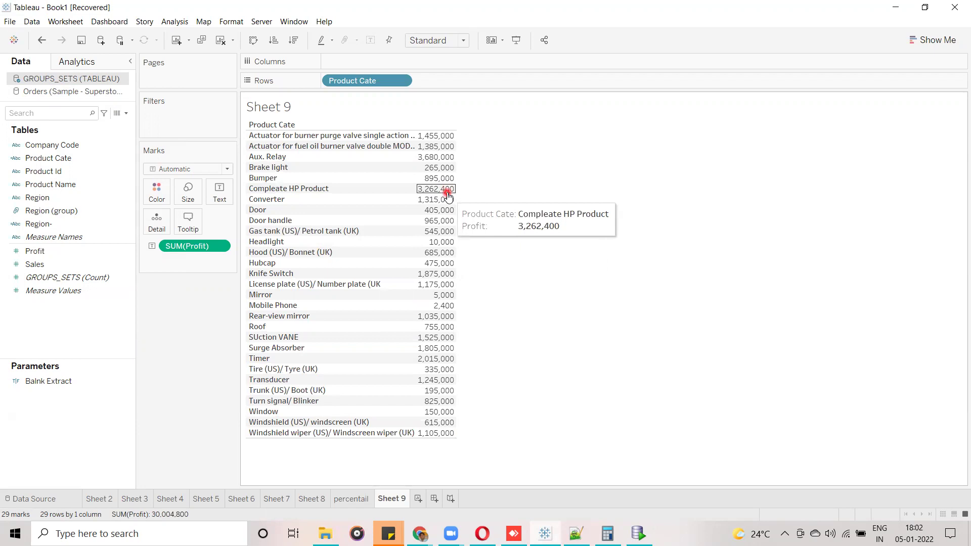
Add Product Name to Rows beside Product Cate on Sheet 9.
left_click(90, 157)
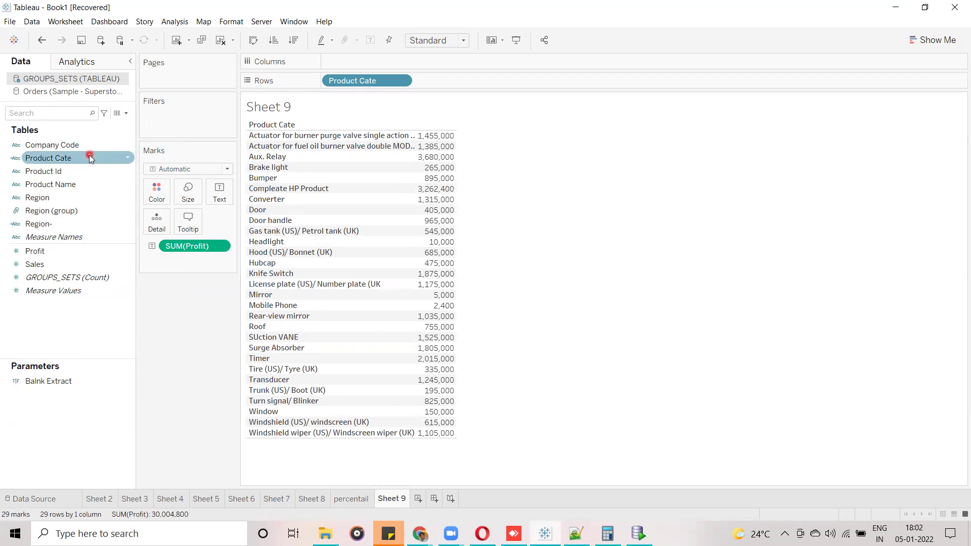
left_click(63, 172)
left_click_drag(64, 184, 468, 81)
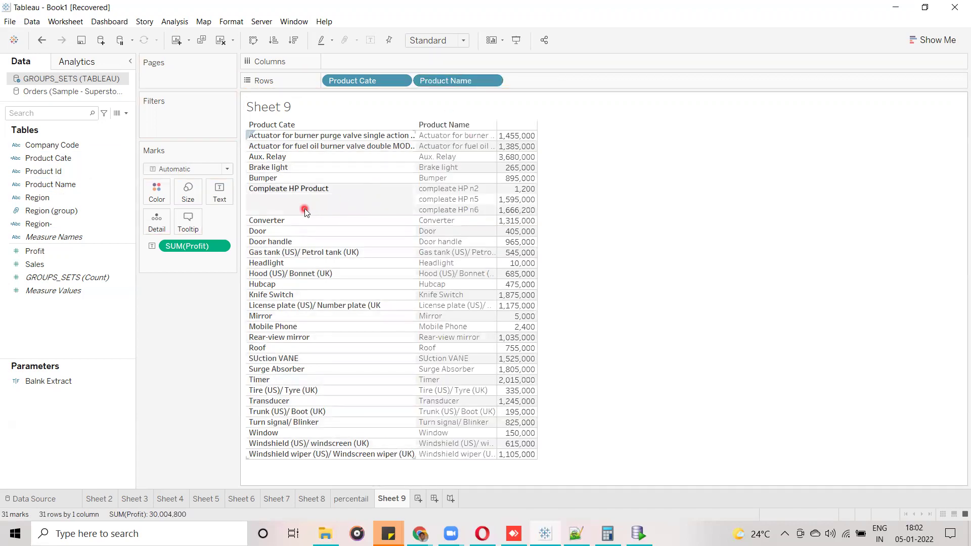
Select the Compleate HP Product rows (n2, n5, n6), then switch to Oracle SQL Developer.
left_click(376, 186)
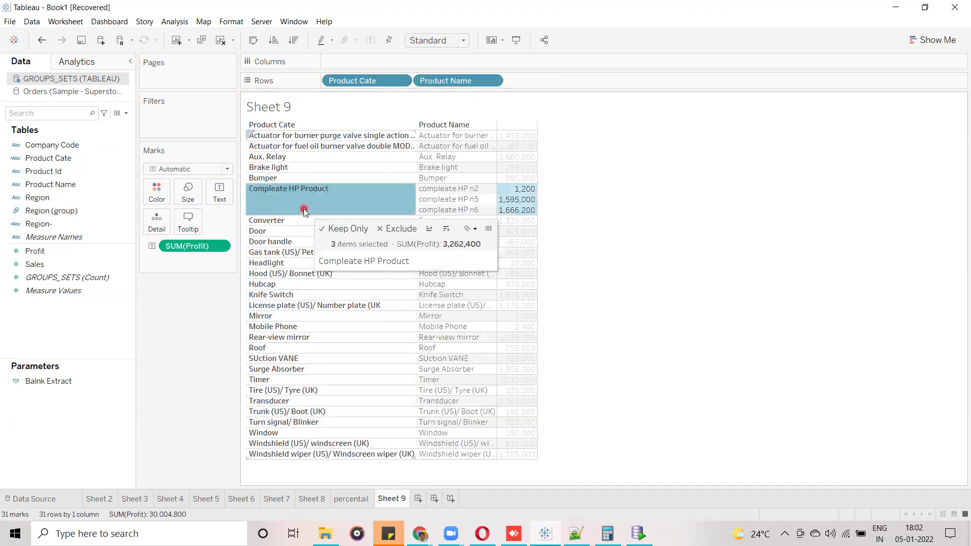
left_click(487, 197)
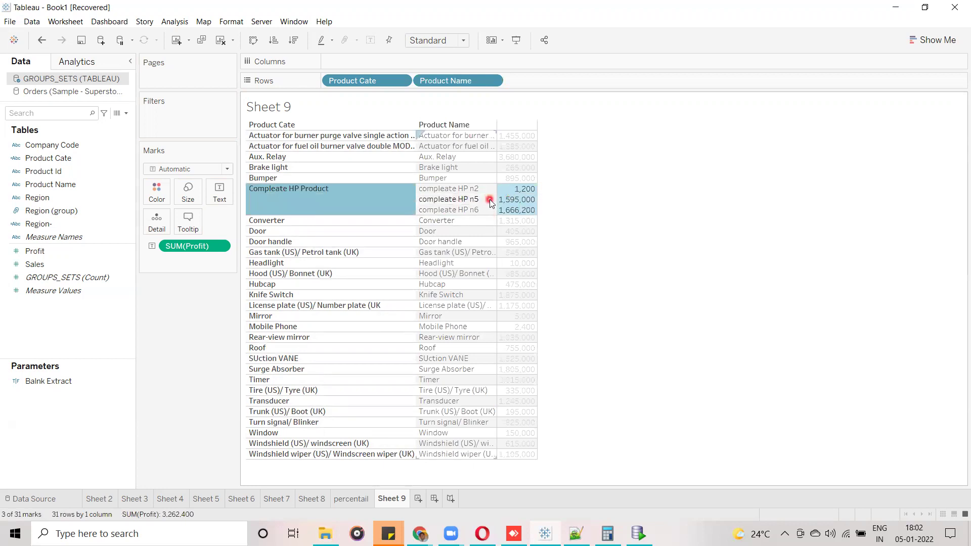
left_click(481, 211)
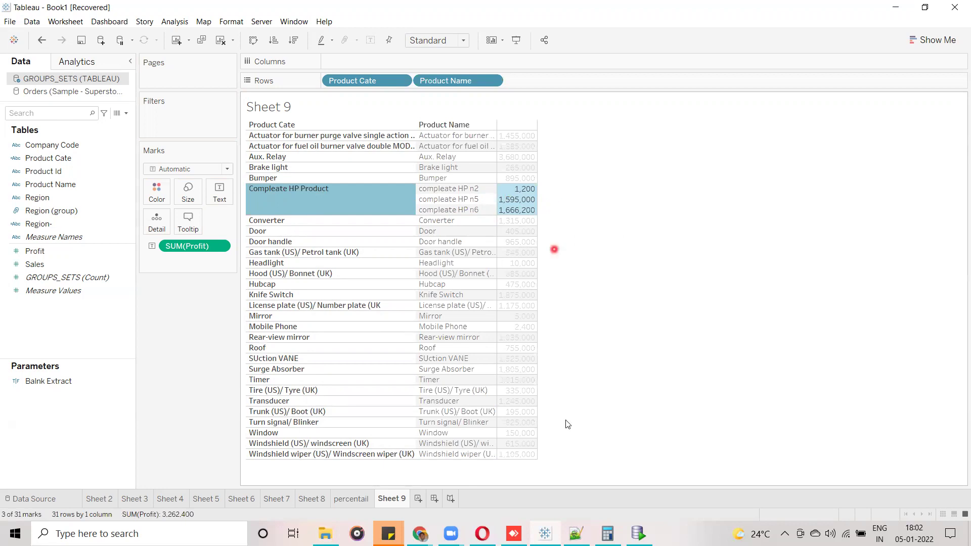
left_click(638, 534)
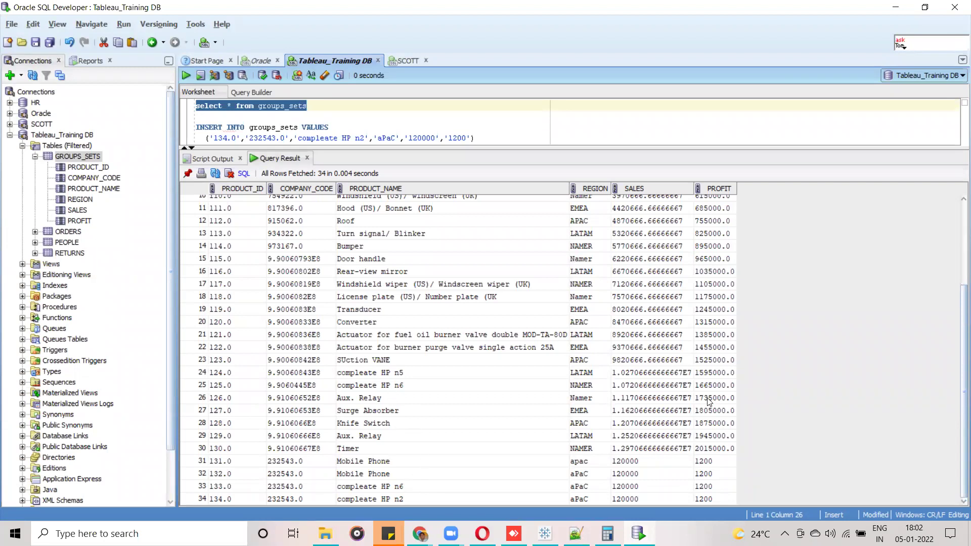
Check the compleate HP n6 row in the query results, then go back to Tableau's Sheet 9.
left_click(383, 389)
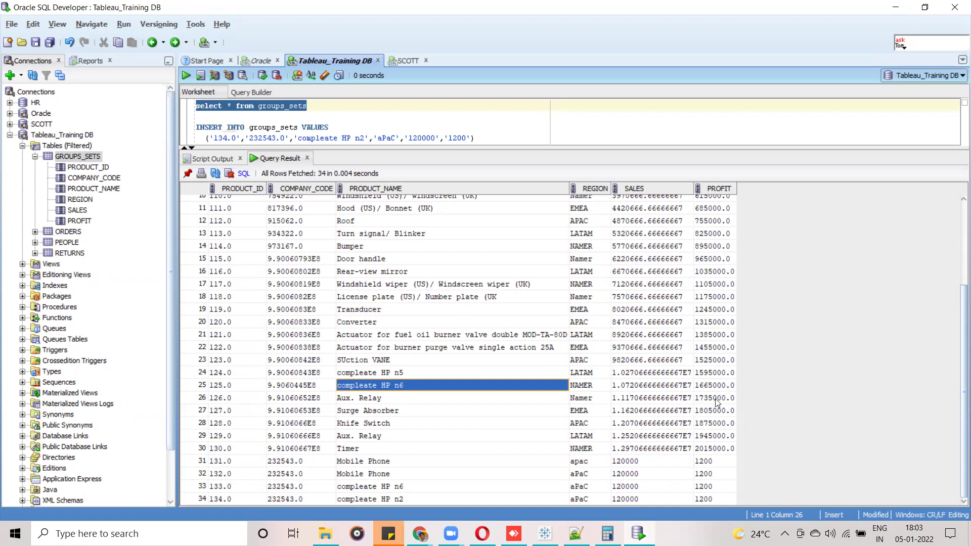
left_click(544, 533)
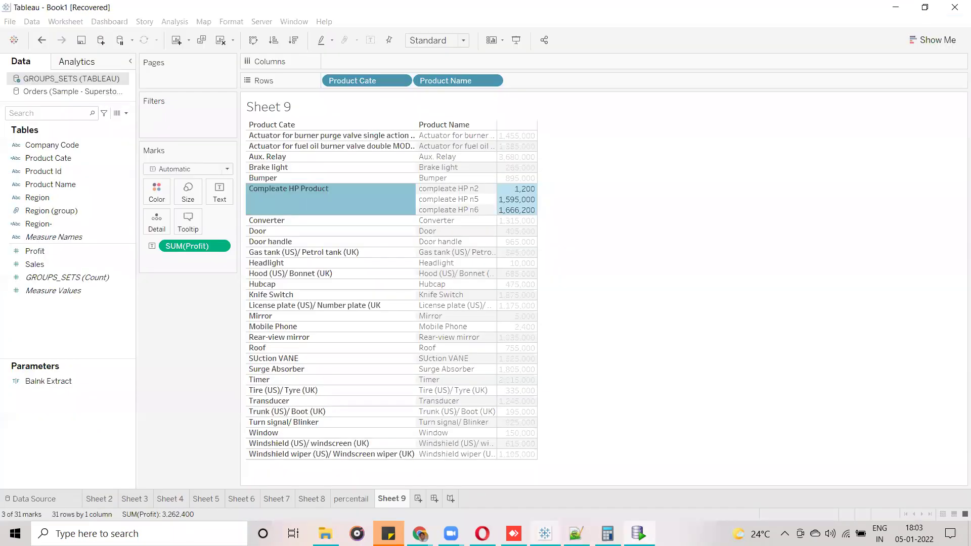
left_click(602, 219)
left_click(470, 209)
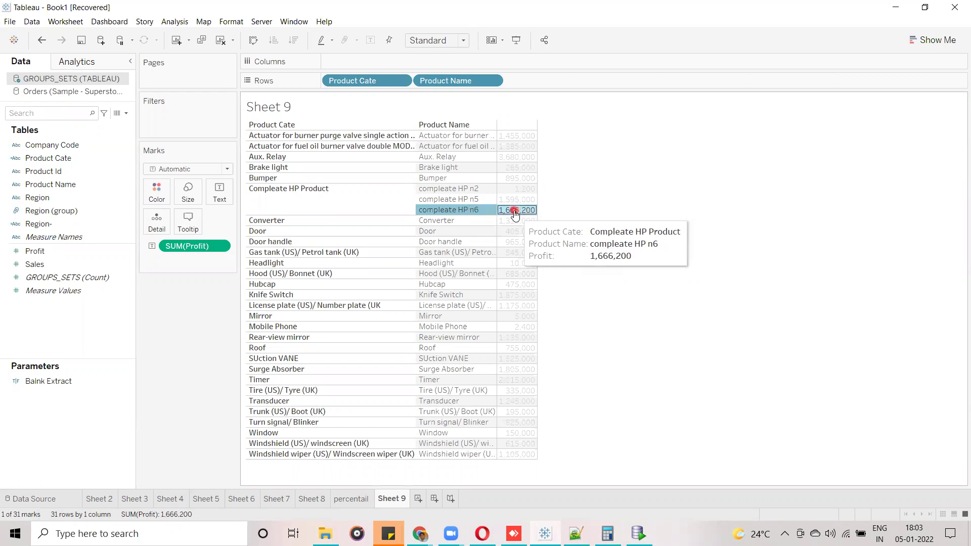
mouse_move(515, 213)
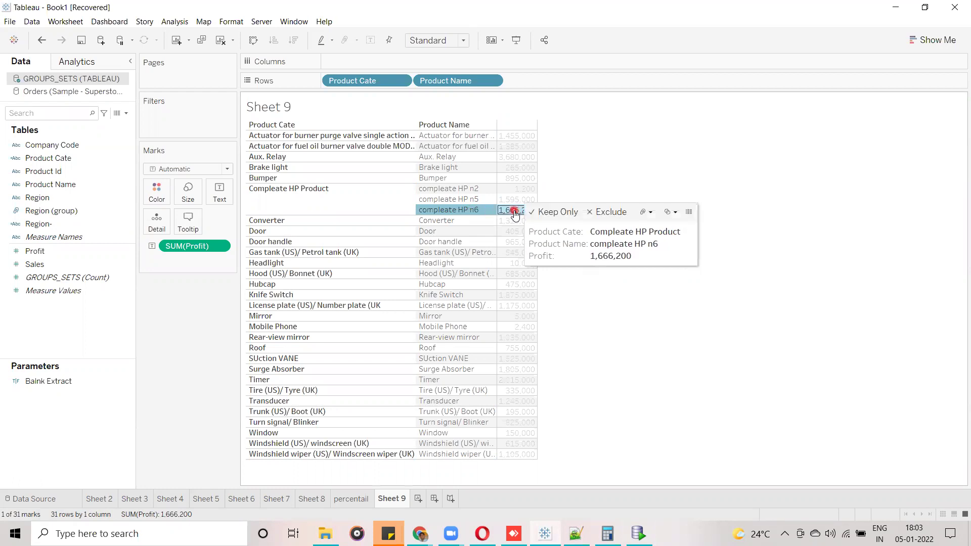
left_click(747, 429)
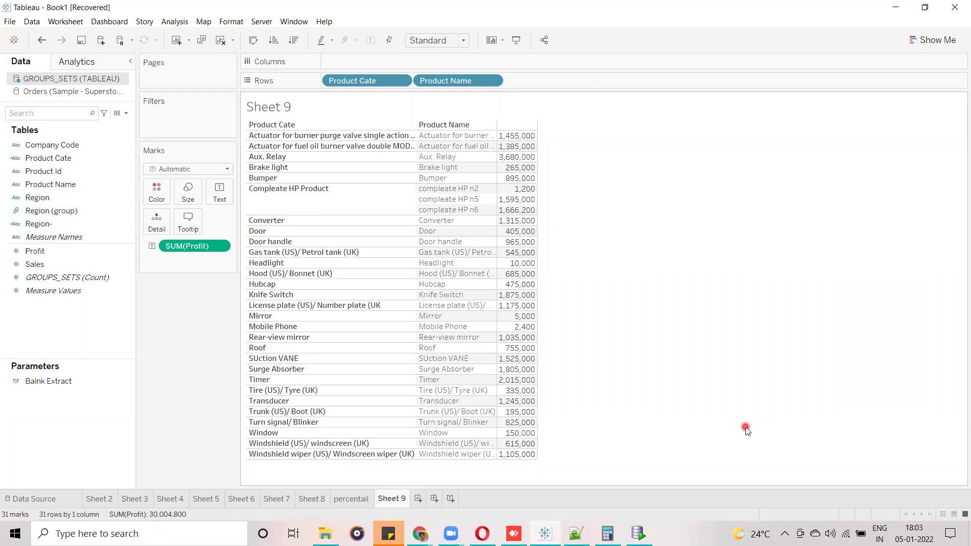
left_click(627, 251)
Turn the Product Name row pill into a discrete Count measure.
mouse_move(456, 81)
left_mouse_down()
mouse_move(333, 213)
mouse_move(449, 79)
left_mouse_up()
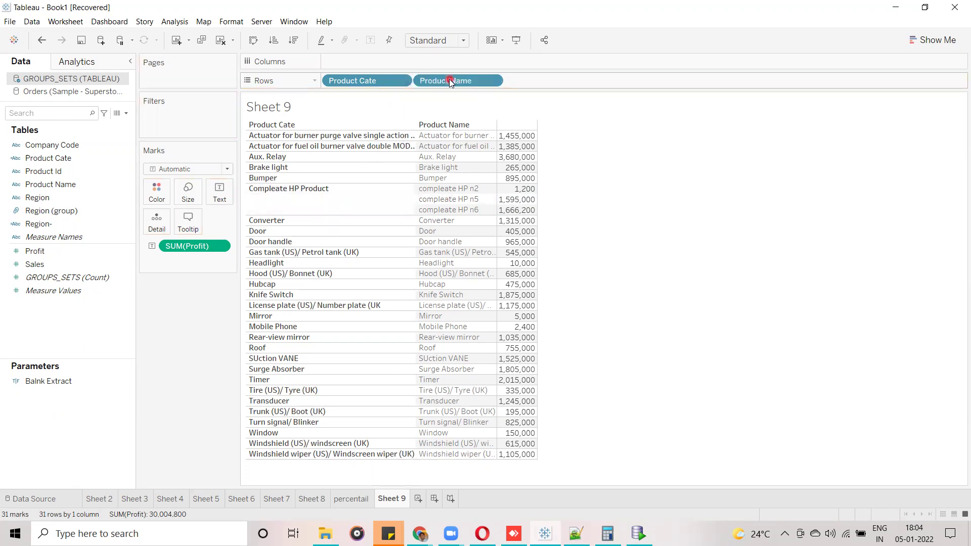
left_click(115, 185)
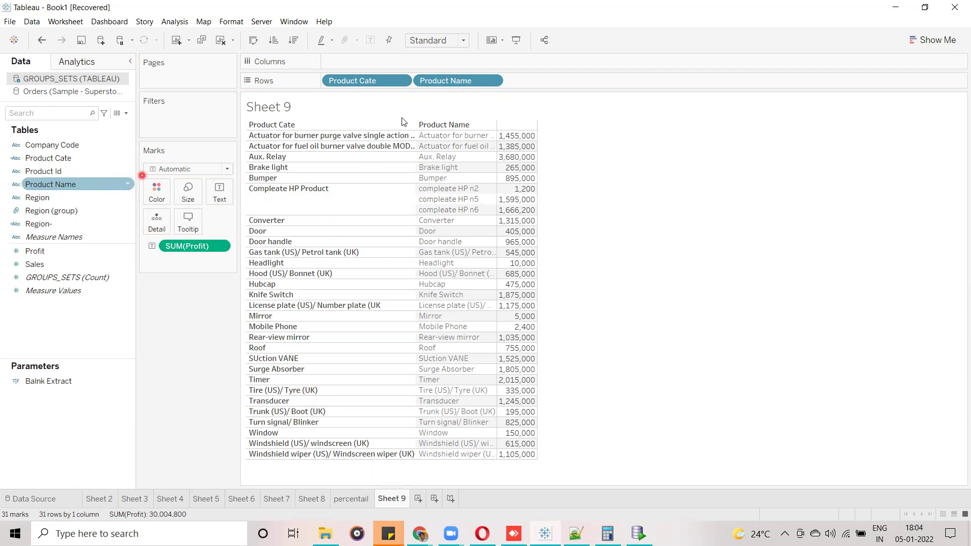
left_click(496, 82)
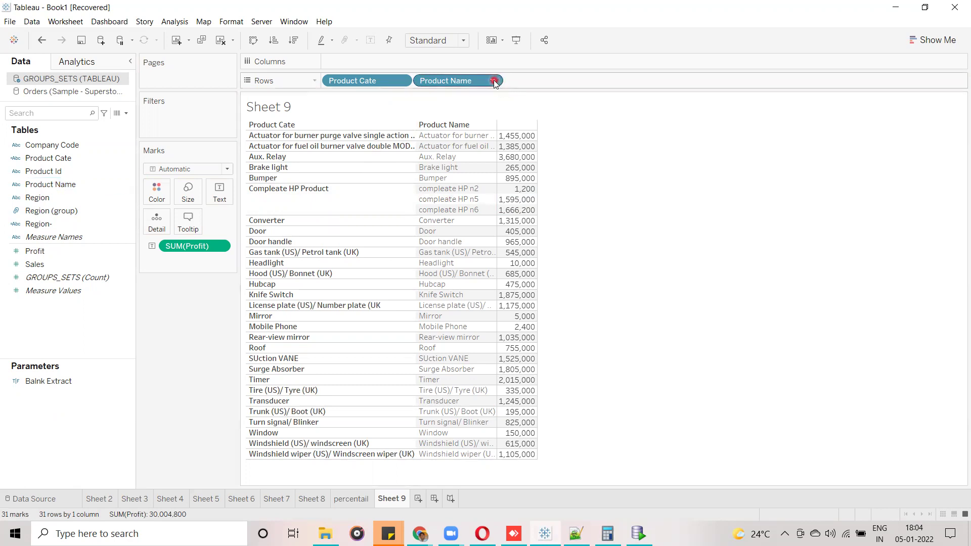
left_click(494, 82)
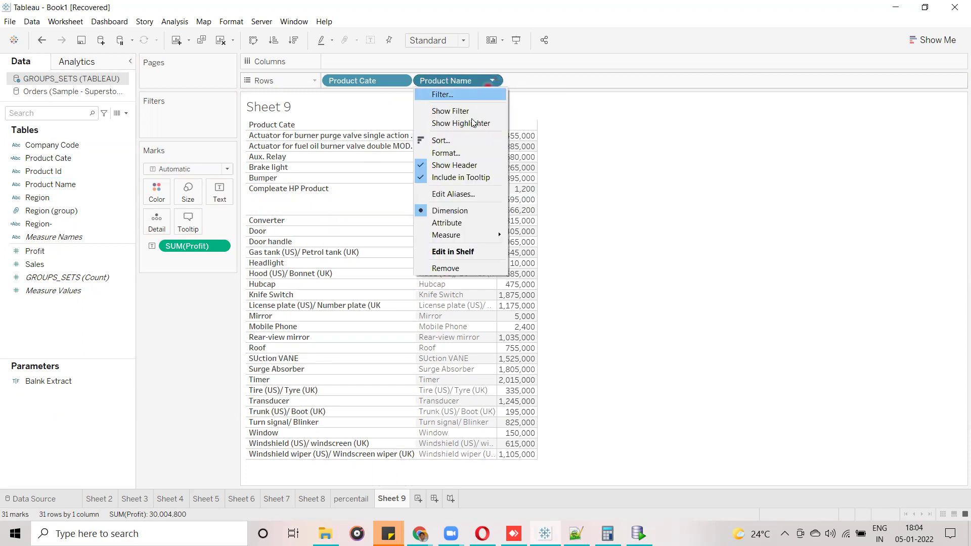
mouse_move(486, 235)
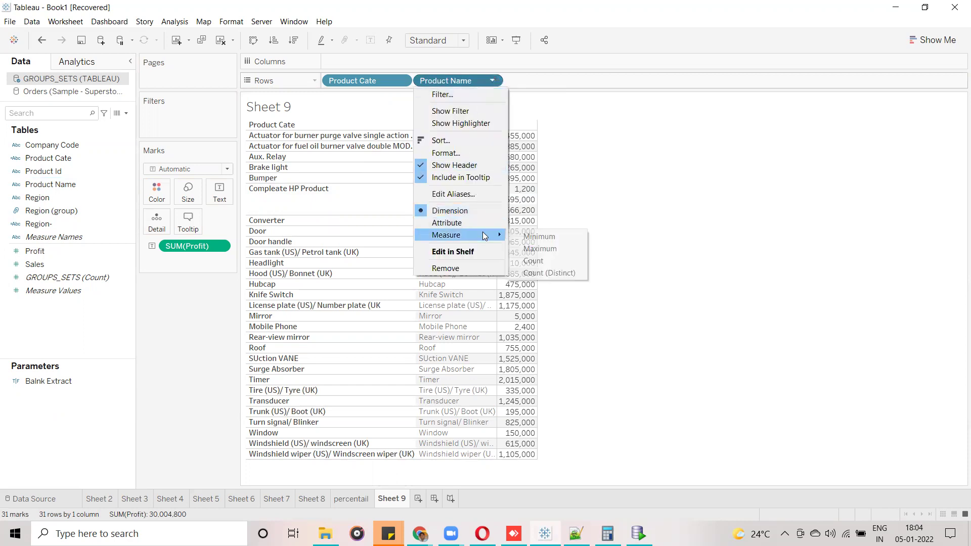
left_click(554, 261)
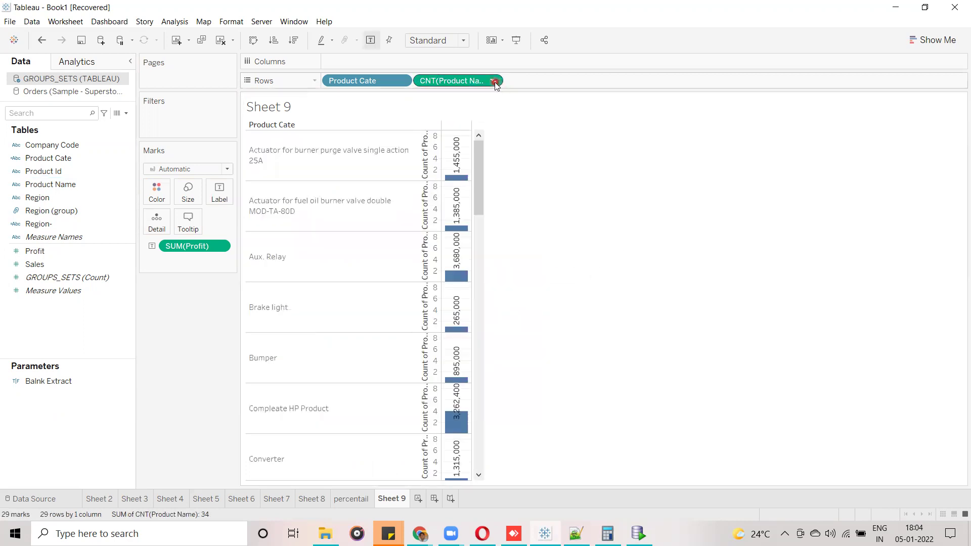
left_click(494, 81)
left_click(478, 210)
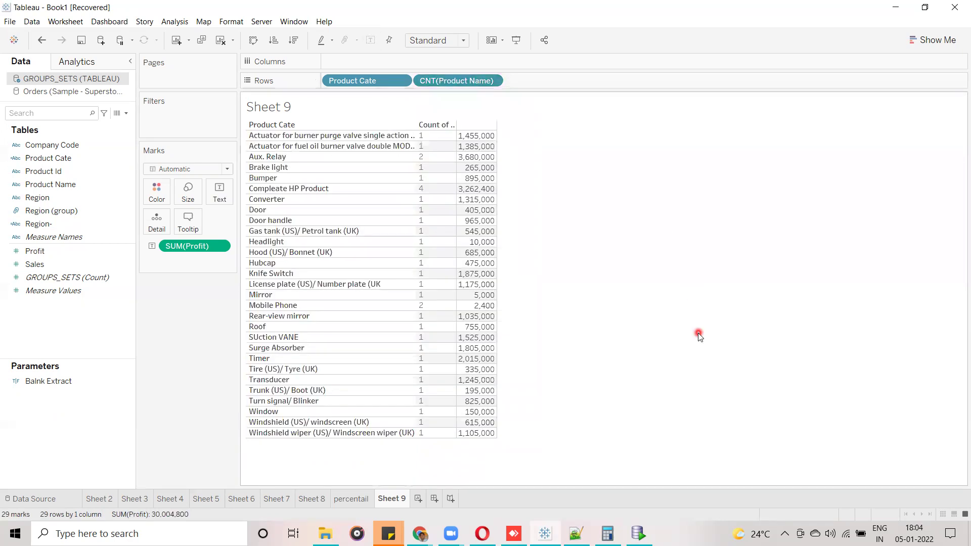
Inspect the count of 4 for Compleate HP Product and add Product Name back onto Rows.
left_click(356, 189)
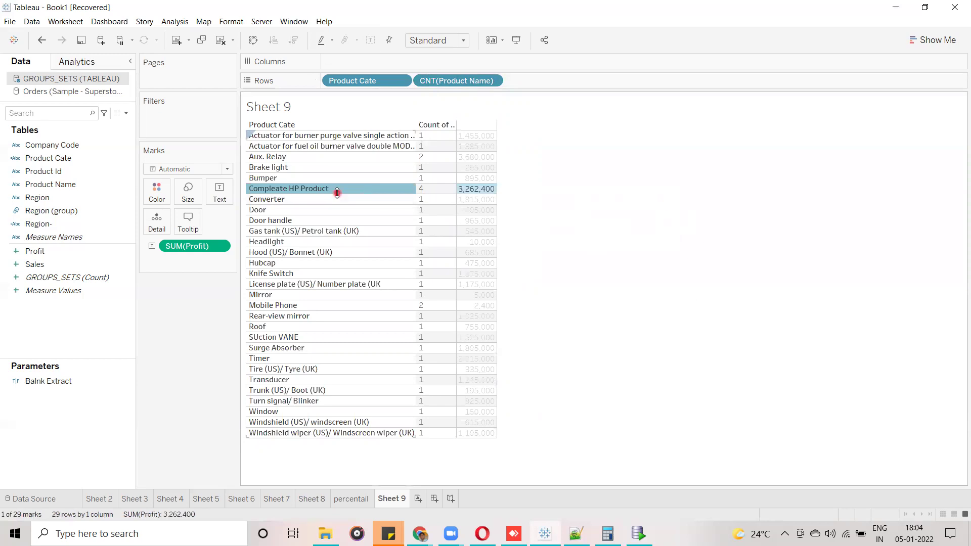
left_click(434, 192)
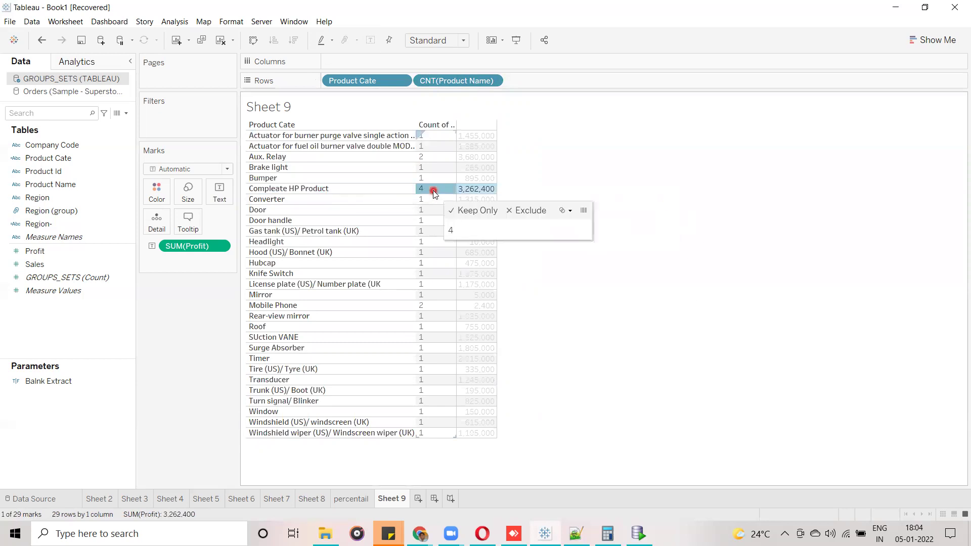
left_click(434, 192)
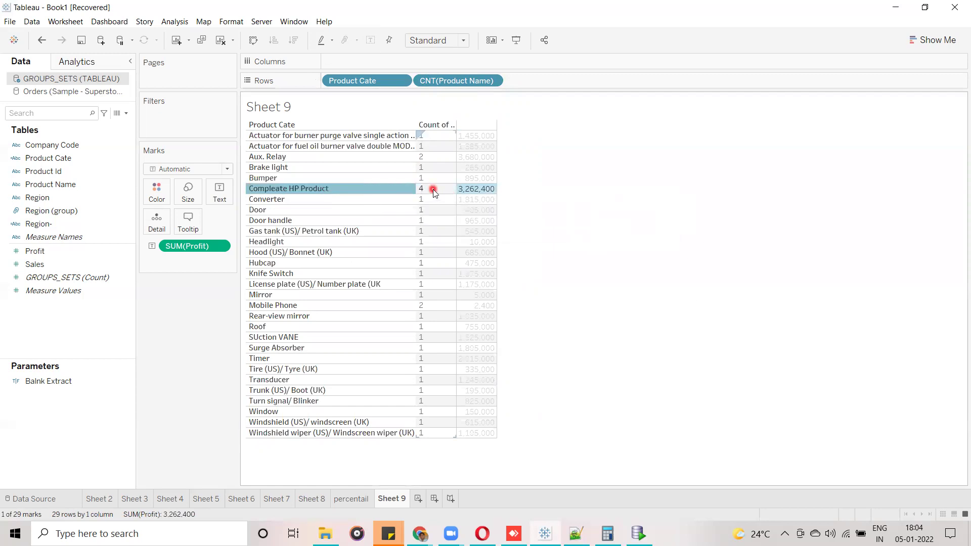
left_click_drag(61, 184, 417, 85)
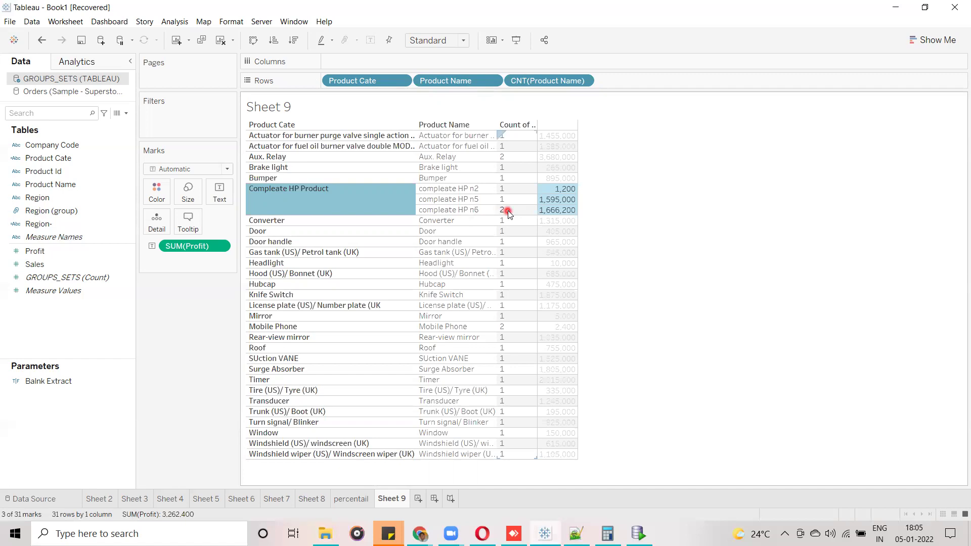
Switch CNT(Product Name) to Count (Distinct) and drop Product Name from Rows, giving Compleate HP Product 3.
left_click(590, 94)
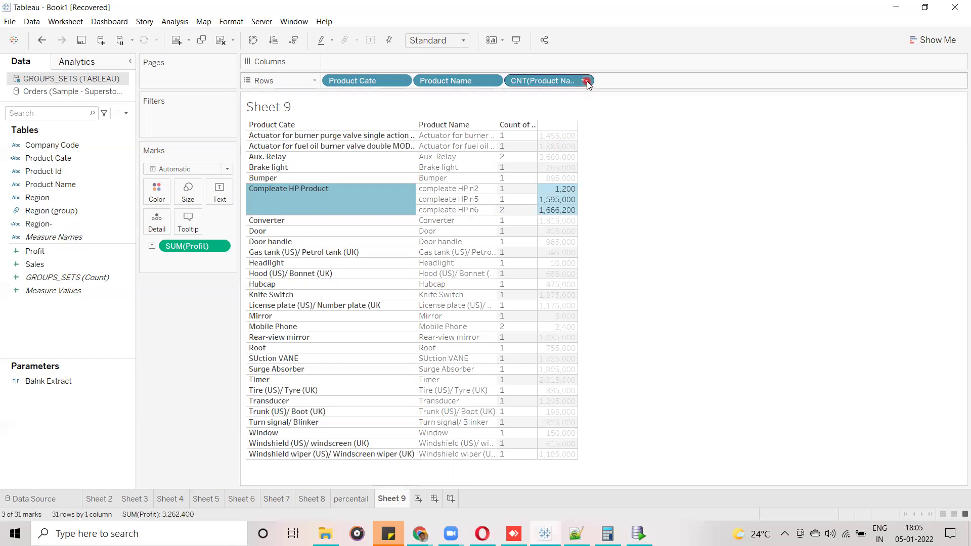
left_click(585, 81)
mouse_move(587, 221)
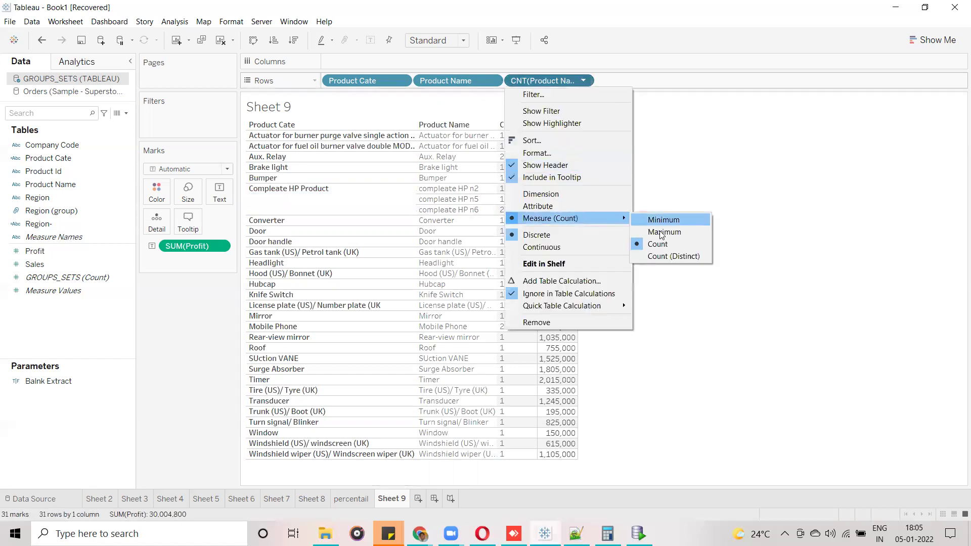
left_click(672, 256)
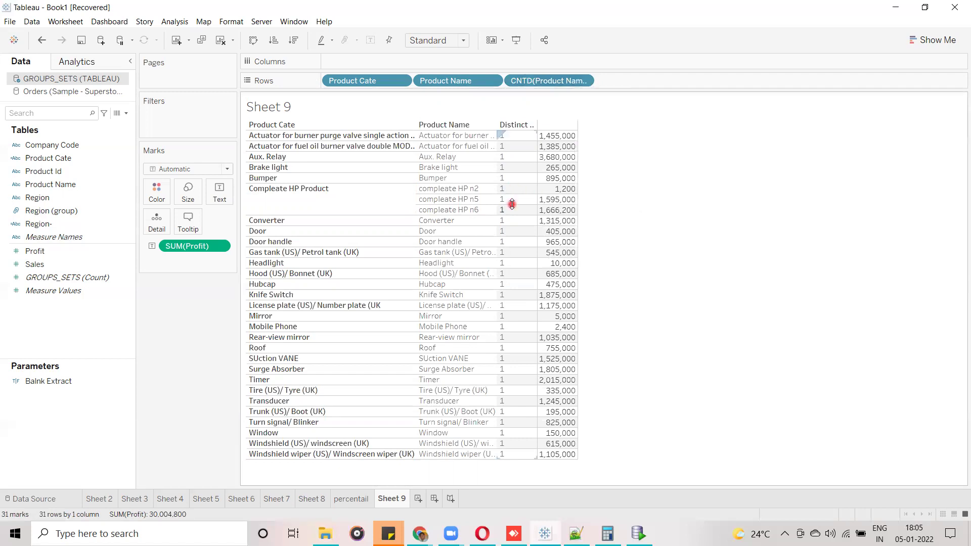
left_click_drag(461, 82, 34, 280)
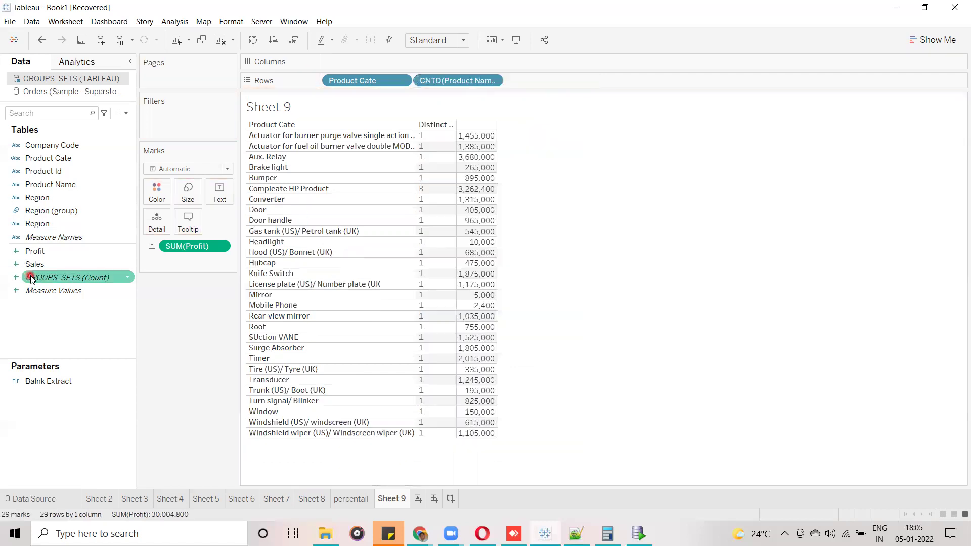
left_click(433, 188)
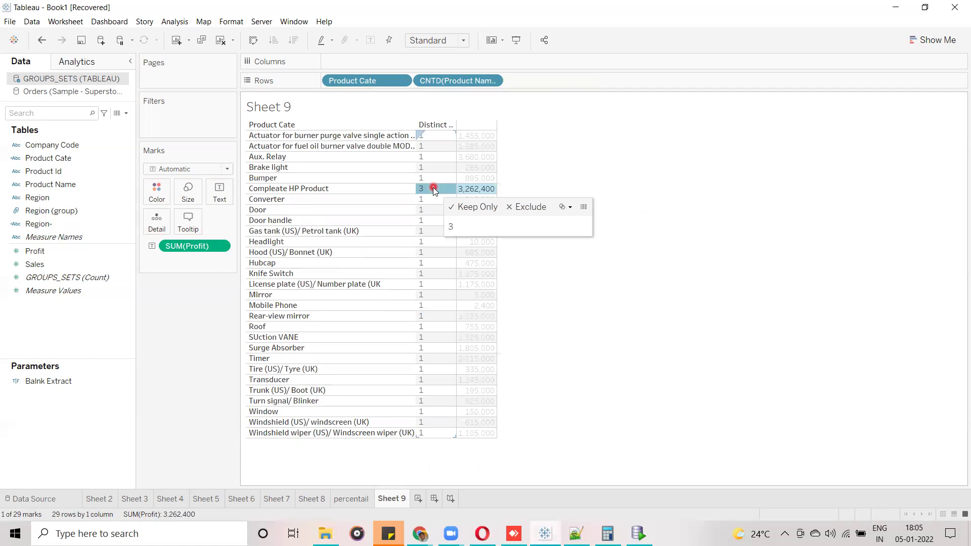
left_click(747, 337)
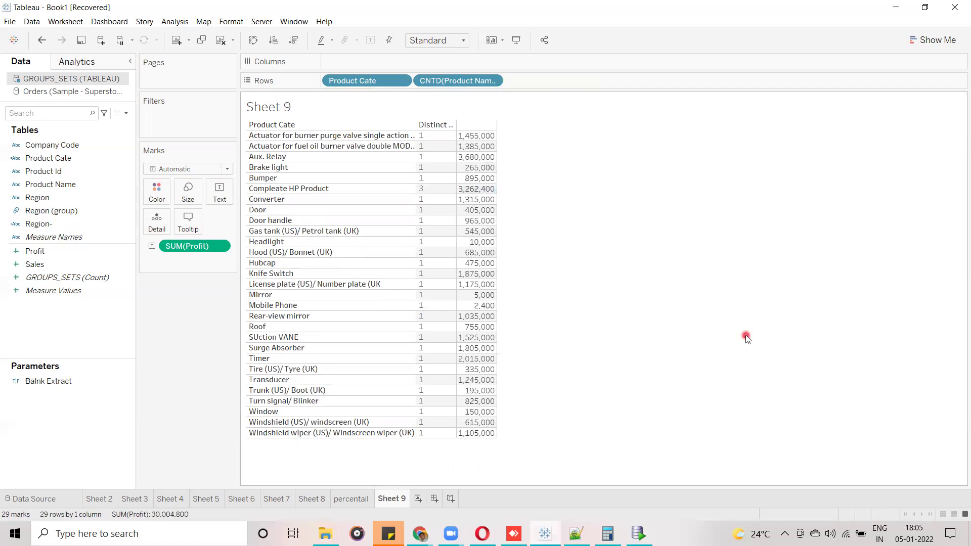
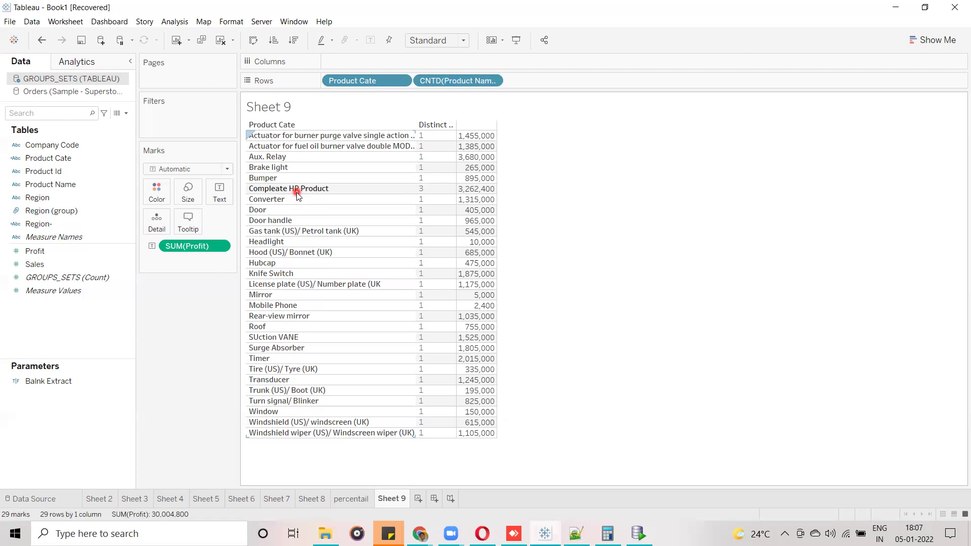
Create a text note beside Sheet 9's table listing P0 through P5 on separate lines.
left_click(634, 225)
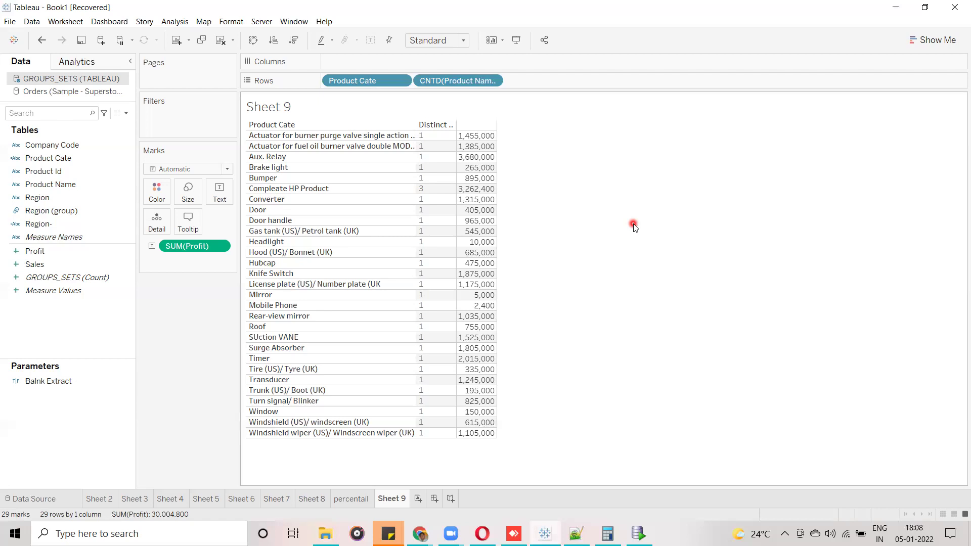
left_click(545, 39)
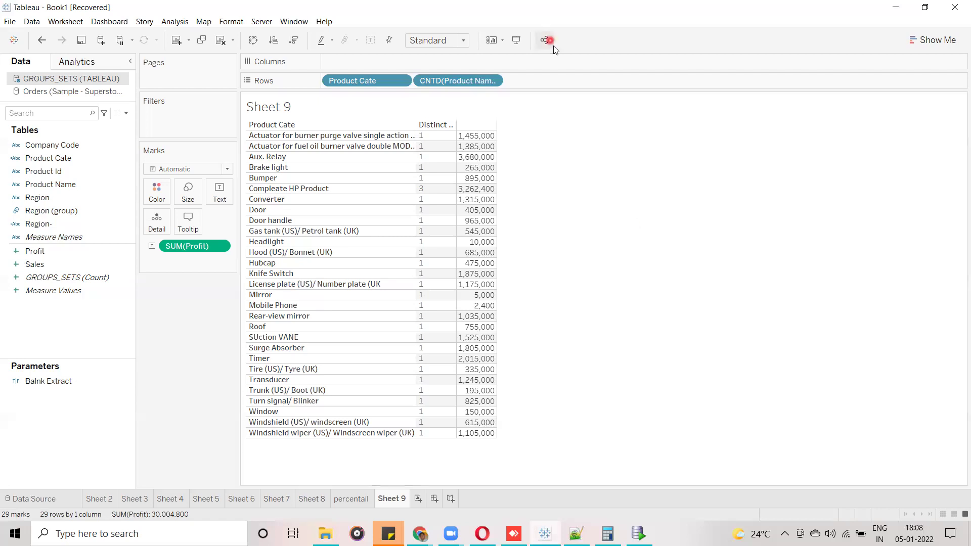
double_click(556, 218)
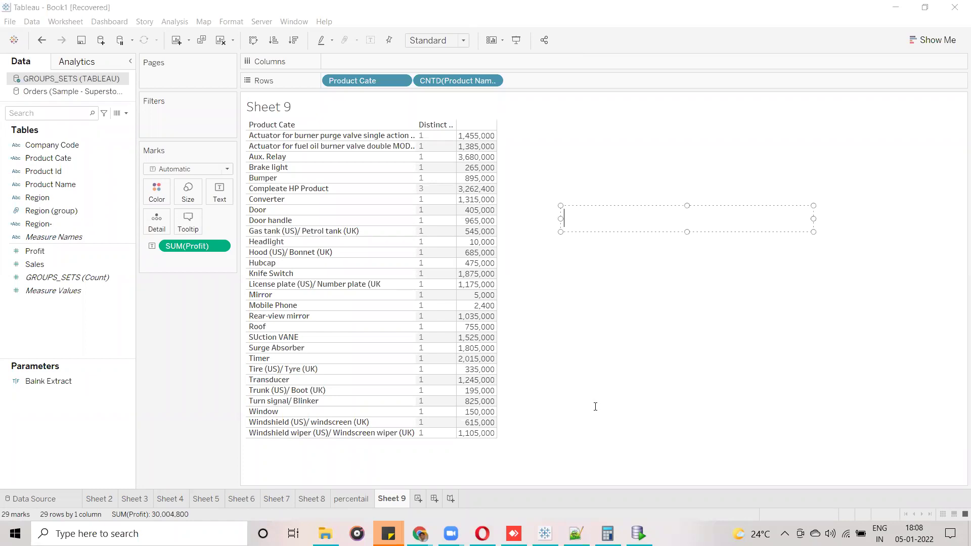
type("P0")
key("shift+Return")
type("P1")
key("shift+Return")
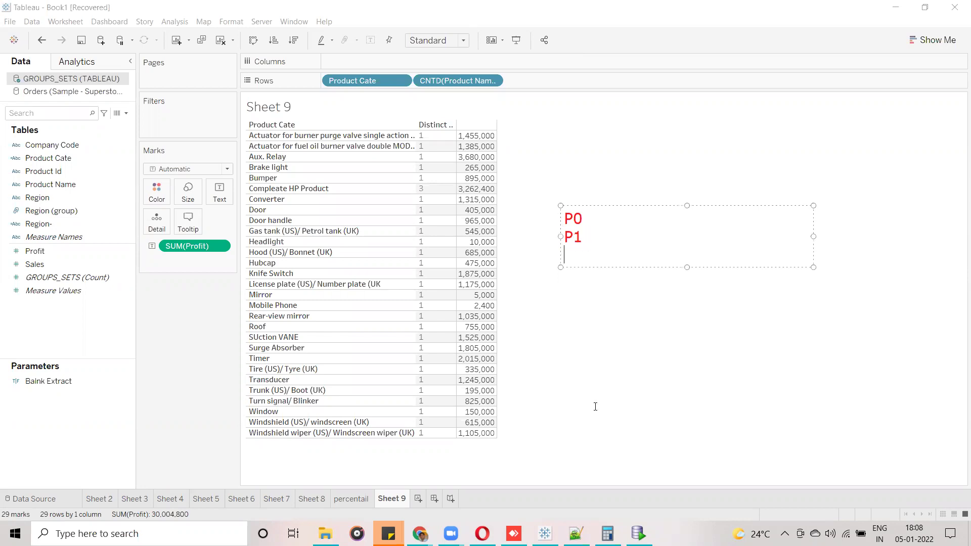
type("P2")
key("shift+Return")
type("P3")
key("shift+Return")
type("(")
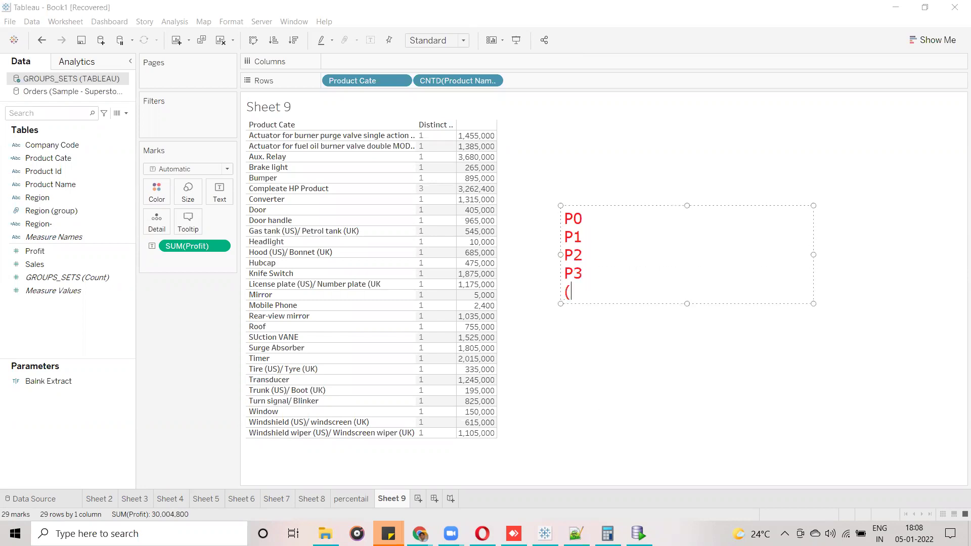
key("BackSpace")
type("P4")
key("shift+Return")
type("P5")
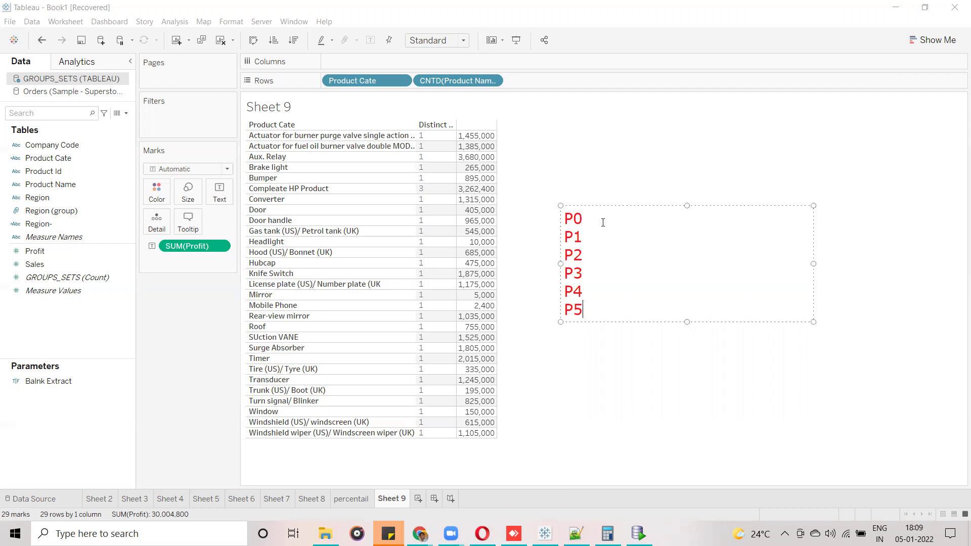
Add ' ---' after each of P0, P1, P2 and P3 in the note.
left_click(596, 217)
type("---")
left_click(588, 238)
type("---")
left_click_drag(588, 218, 564, 218)
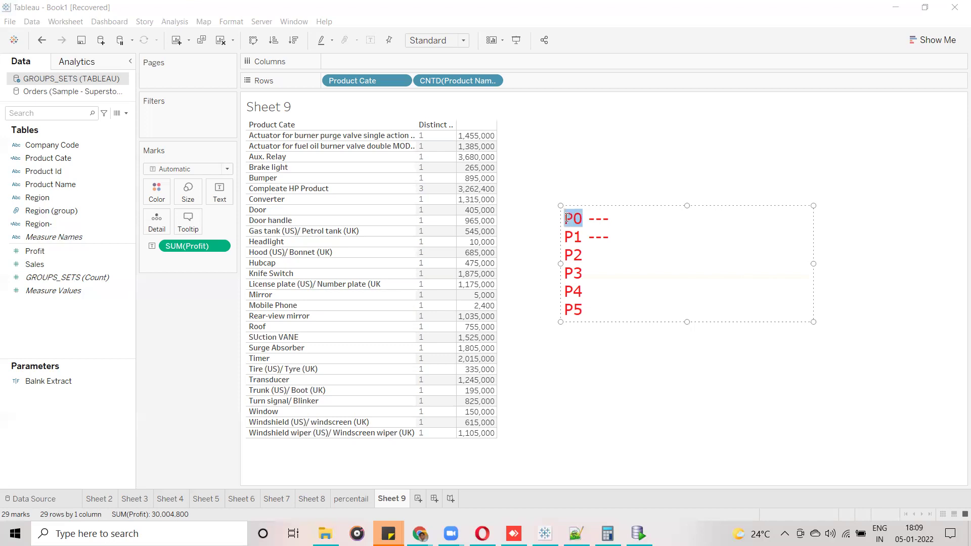
left_click(627, 218)
left_click(590, 252)
type("---")
left_click(590, 271)
type("---")
left_click_drag(565, 289, 584, 304)
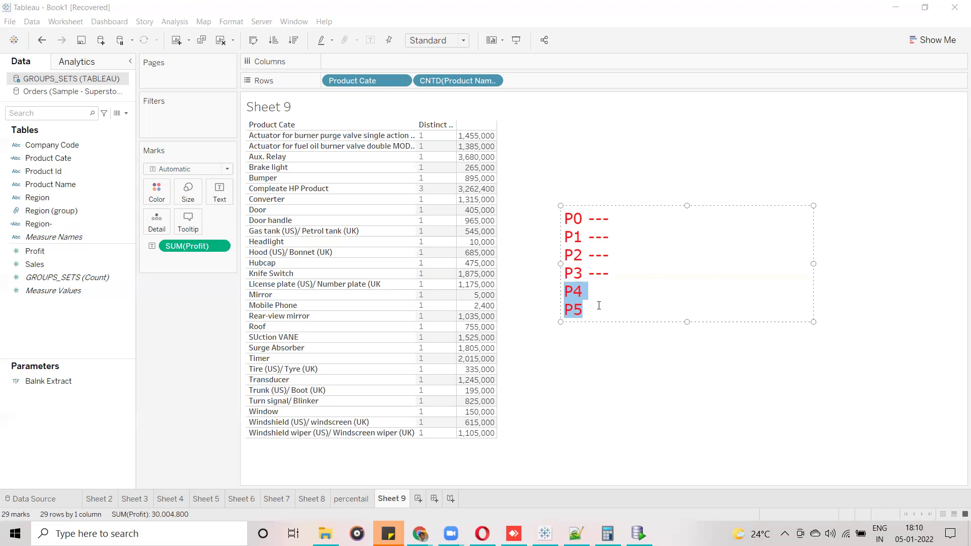
left_click(599, 306)
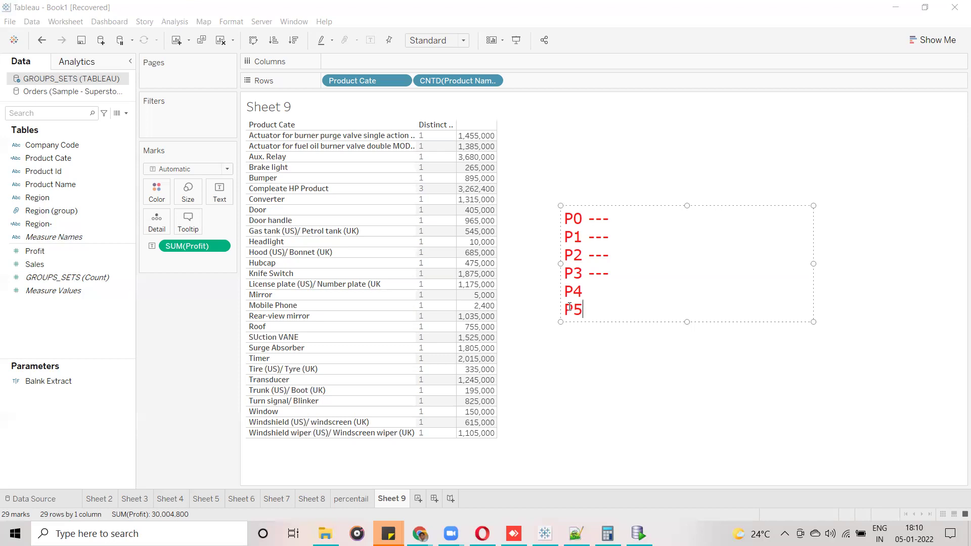
Remove P3's dashes and enter 100, 125, 400 after P0–P2 and 400 after P3.
left_click_drag(609, 273, 588, 274)
key("BackSpace")
left_click(622, 218)
type("100")
key("Down")
type("125")
key("Down")
type("400")
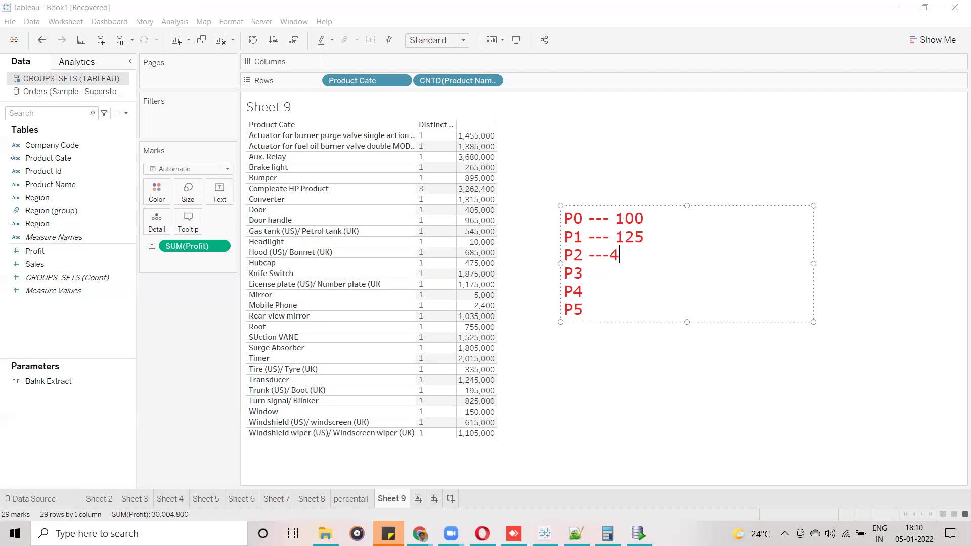
key("Left")
key("Left")
key("Left")
key("Left")
key("Down")
type("400")
Enter 100 after P4 and 120 after P5, adjusting the spacing.
key("Down")
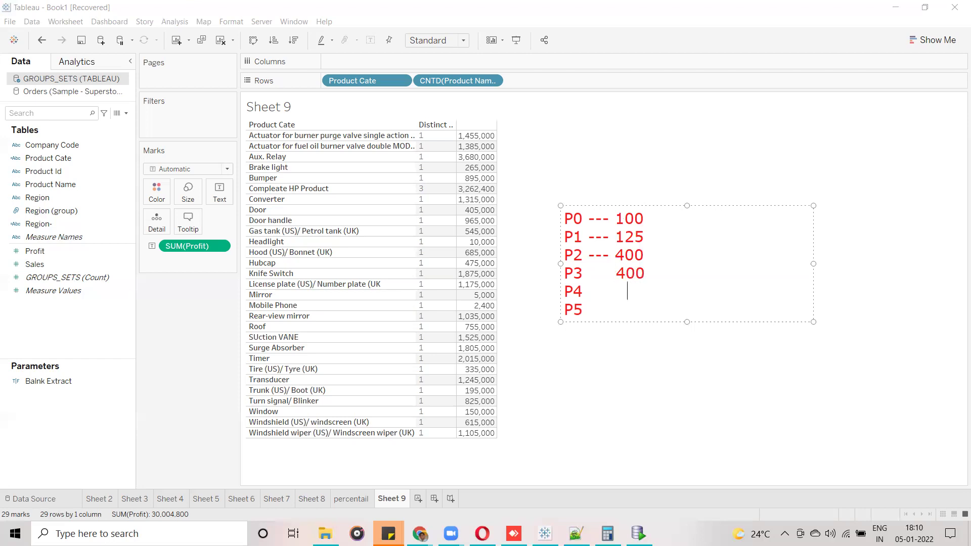
key("BackSpace")
type("100")
key("Down")
key("BackSpace")
type("120")
Select and review the P0–P2 and P3–P5 line groups, ending after 'P2 --- 400'.
left_click_drag(565, 272, 660, 310)
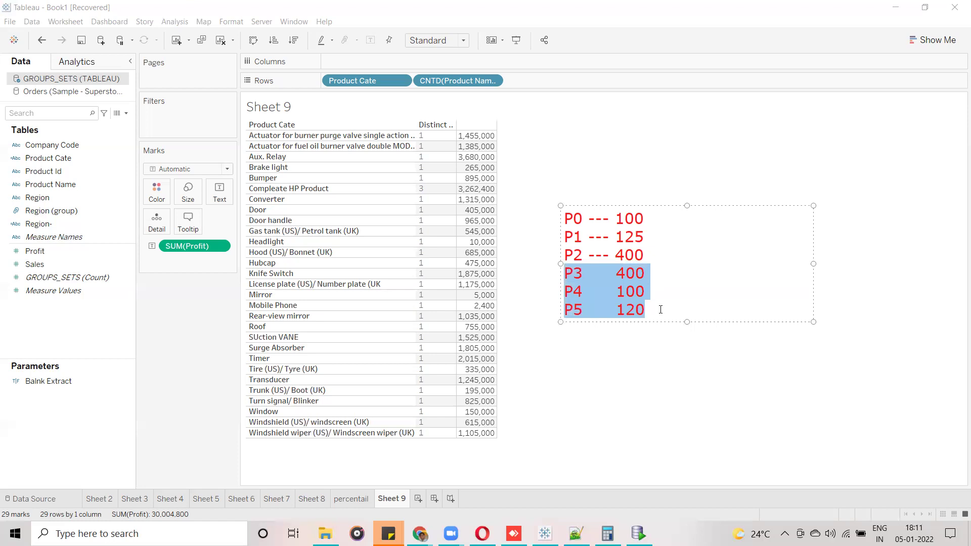
left_click(646, 254)
left_click_drag(647, 254, 566, 218)
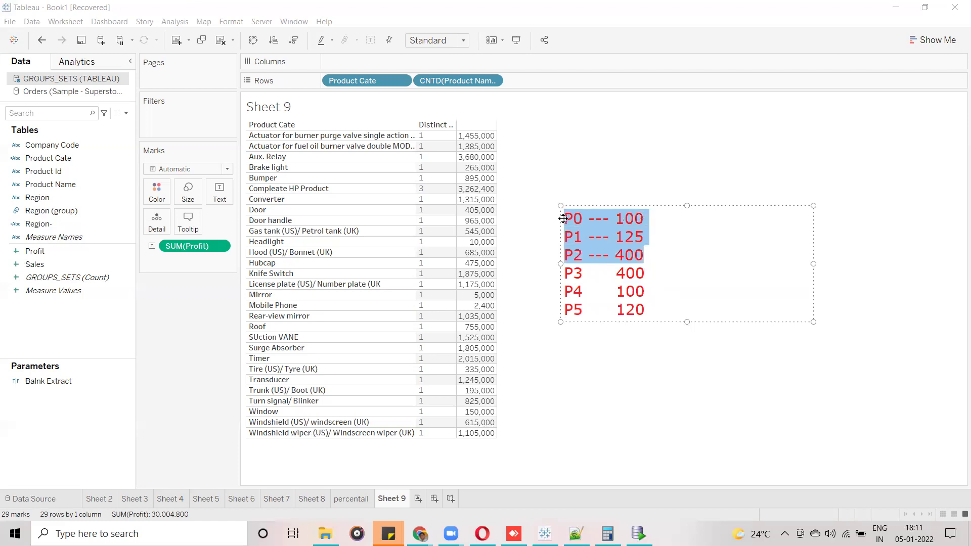
left_click(673, 263)
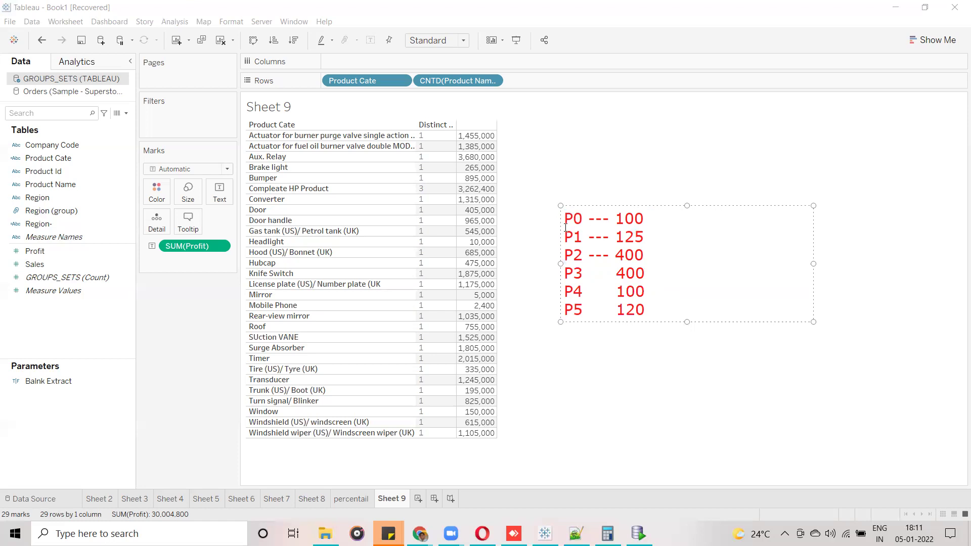
left_click(566, 253)
left_click_drag(564, 273, 581, 308)
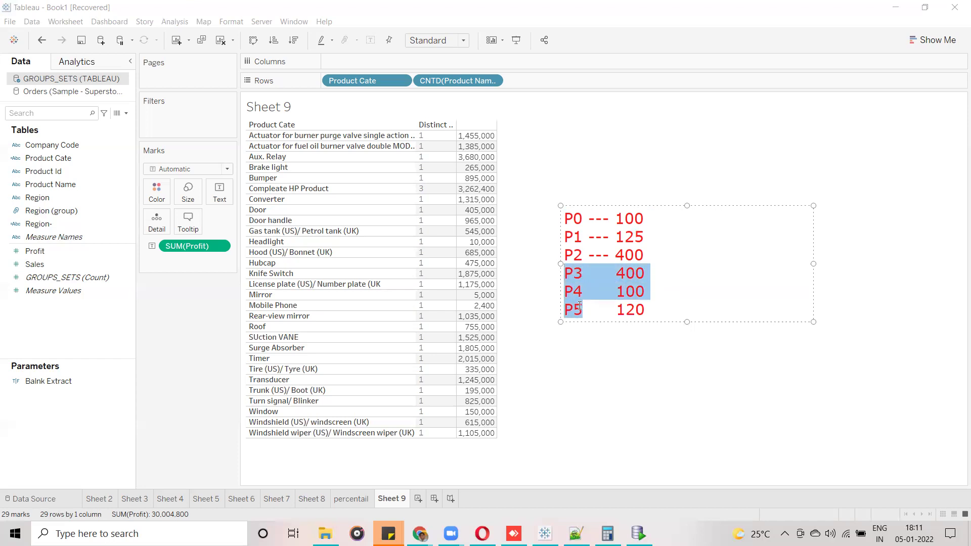
left_click(658, 308)
left_click(647, 254)
Add an 'Other -- 520' line after 'P2 --- 400' and delete the P3–P5 lines.
key("Return")
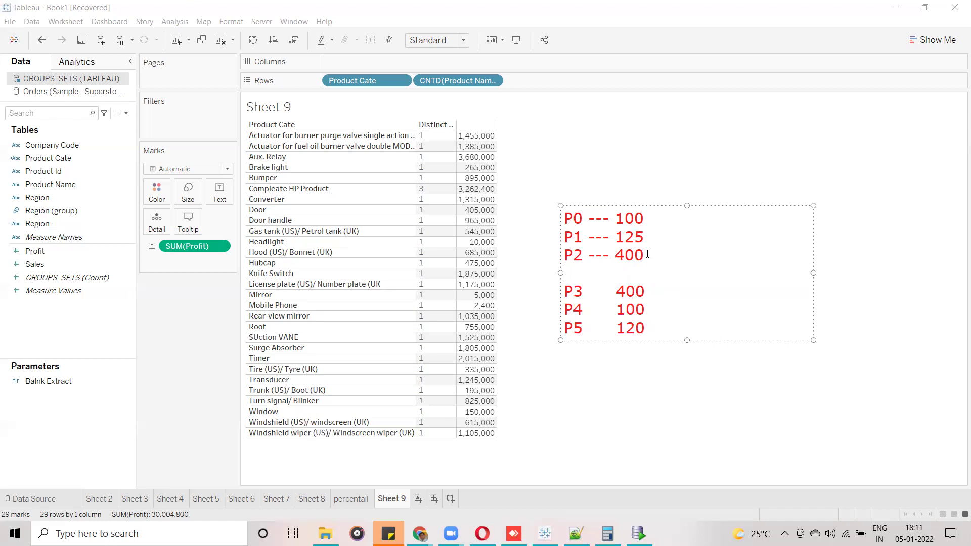
type("Other -- 520")
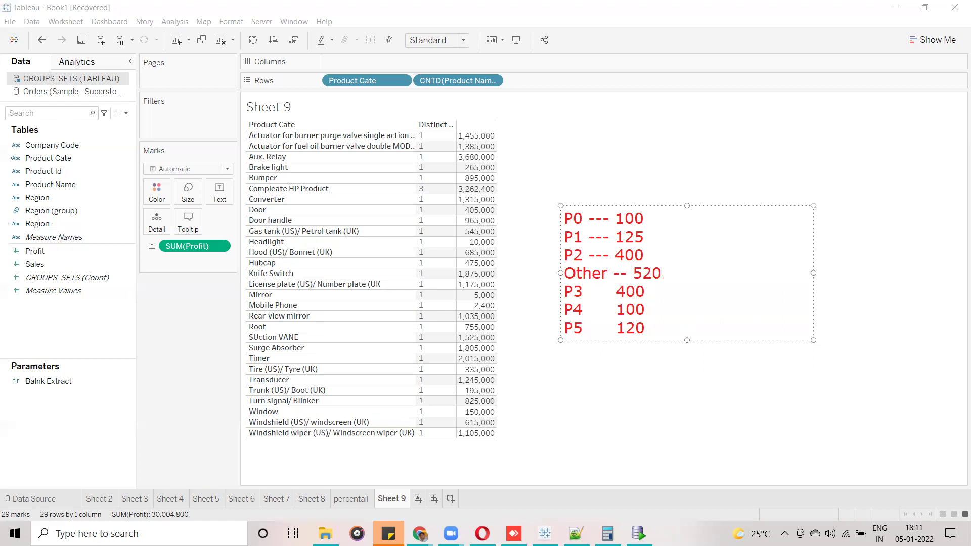
left_click_drag(567, 290, 661, 338)
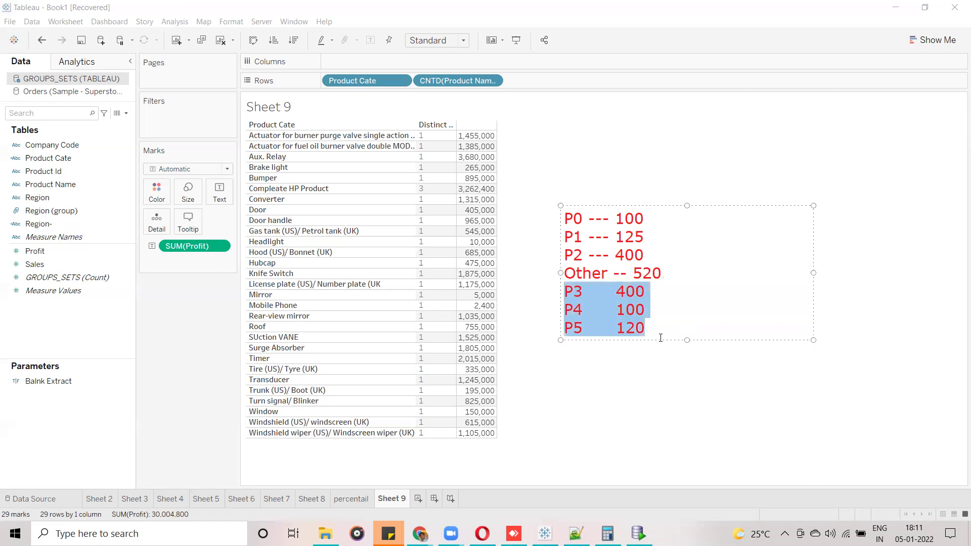
key("BackSpace")
left_click(563, 215)
left_click_drag(608, 224, 561, 274)
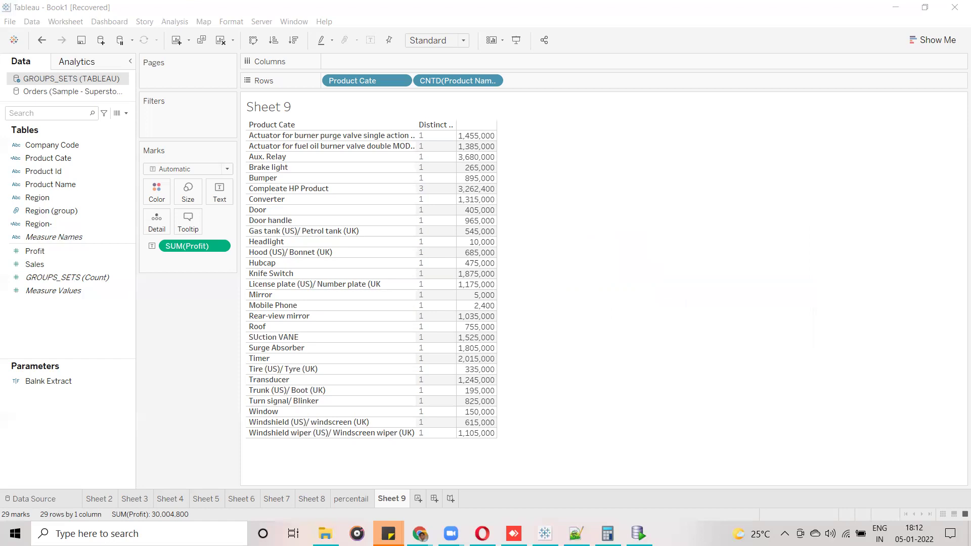
Dismiss the empty text box on Sheet 9.
left_click(416, 501)
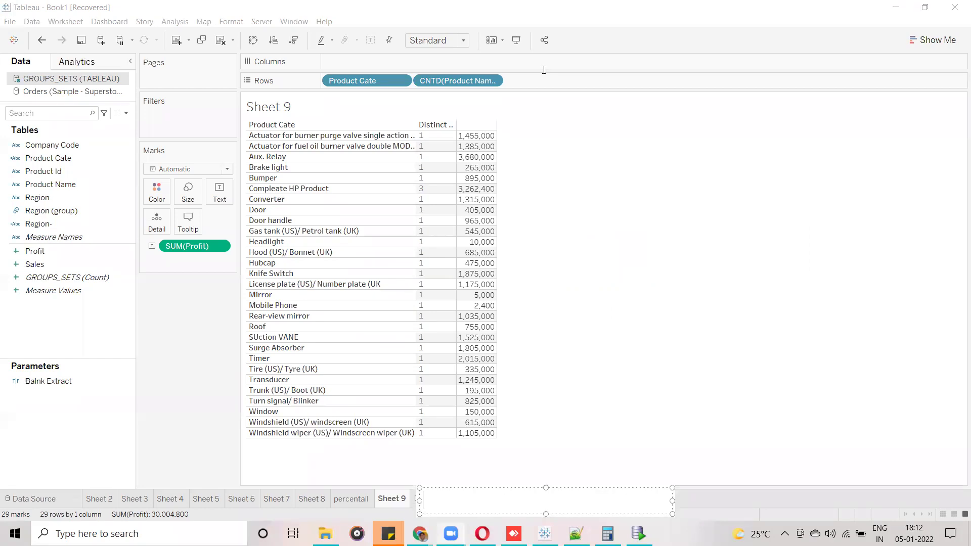
left_click(585, 226)
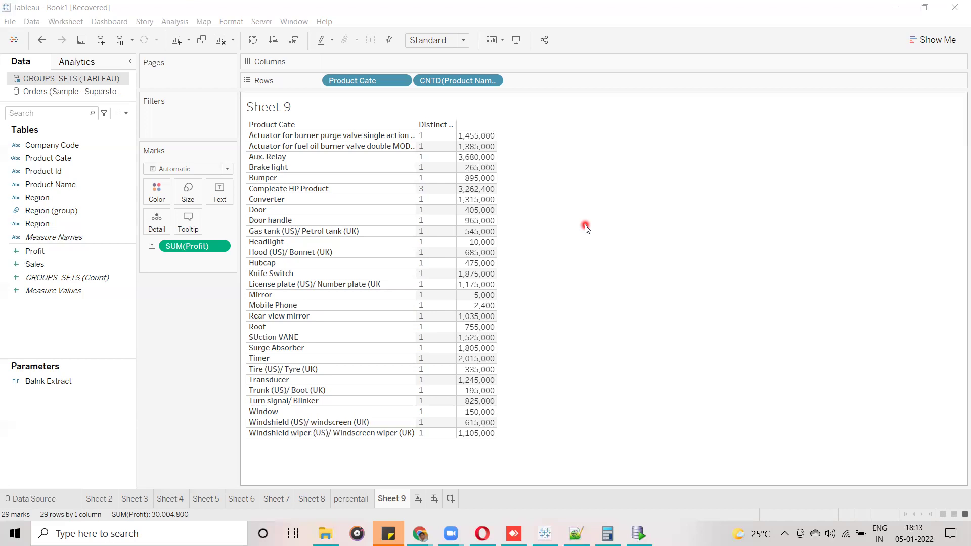
Add blank Sheet 10 and open Product Name's Create > Set menu.
left_click(419, 499)
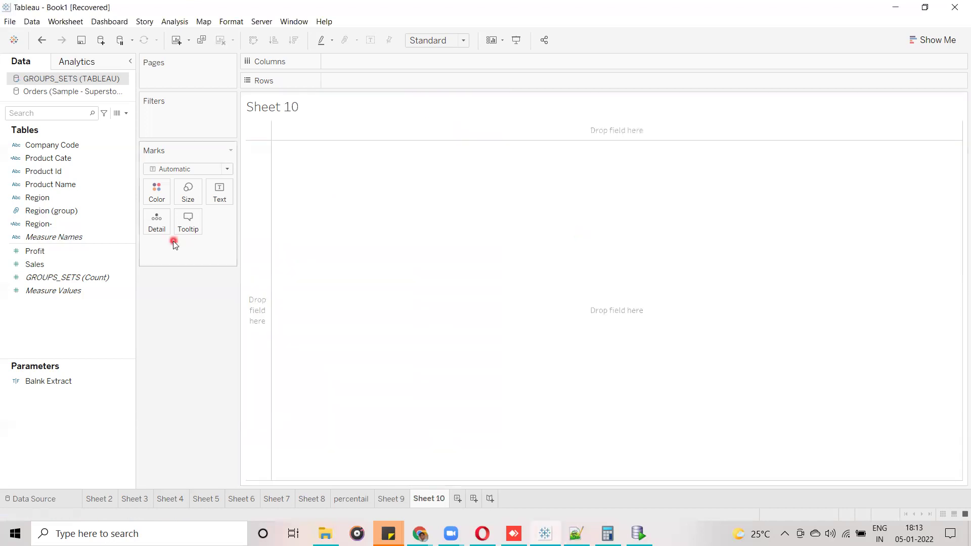
left_click(59, 170)
left_click(54, 185)
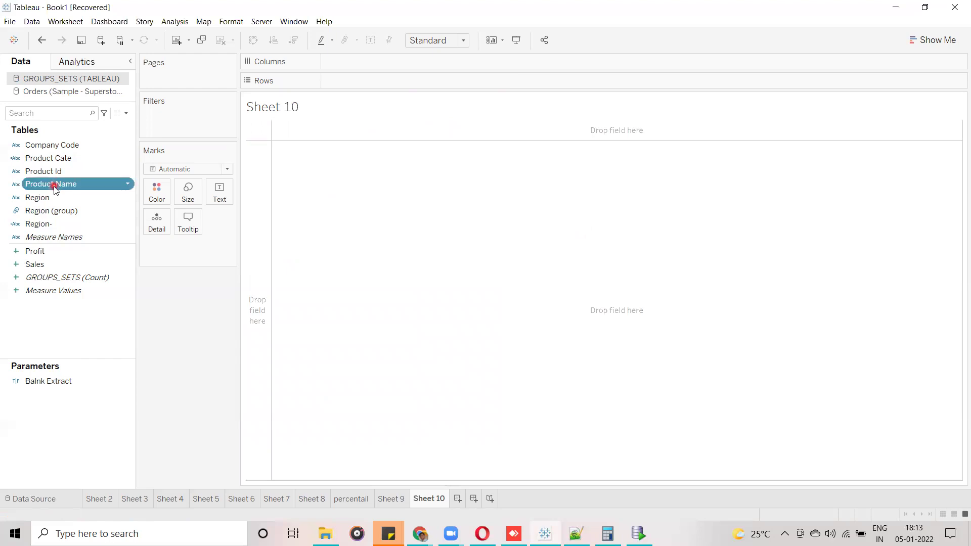
left_click(393, 498)
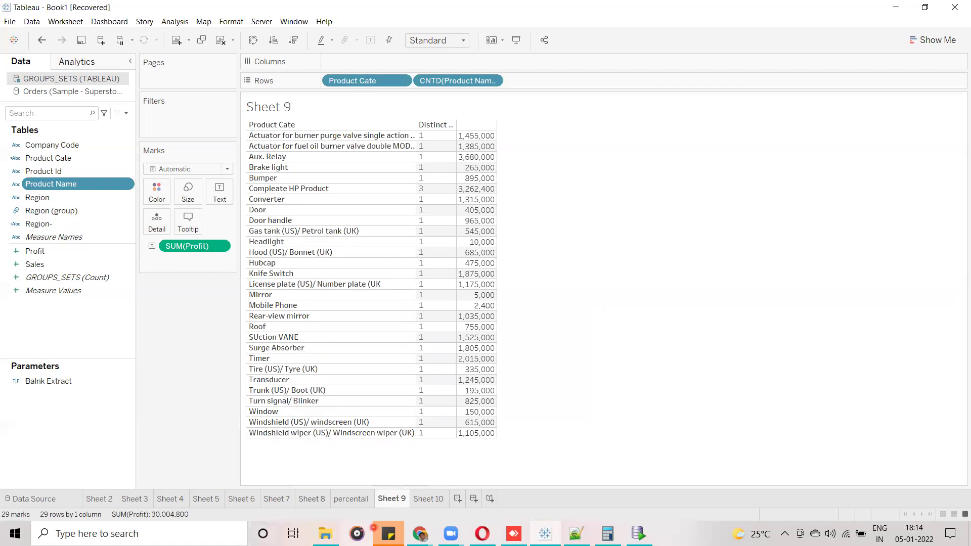
left_click(424, 501)
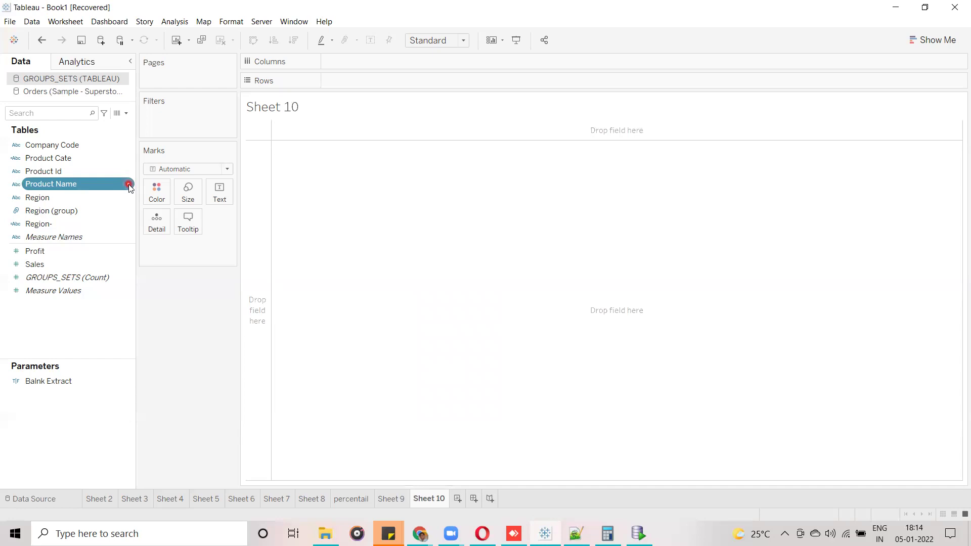
left_click(129, 186)
mouse_move(168, 263)
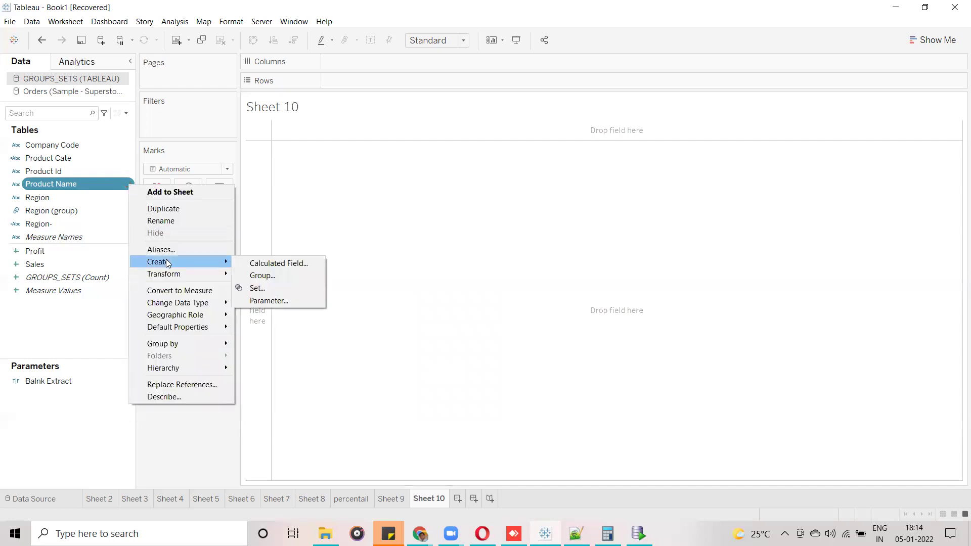
Start a set from Product Name and move the Create Set dialog into view.
left_click(278, 287)
left_click(474, 108)
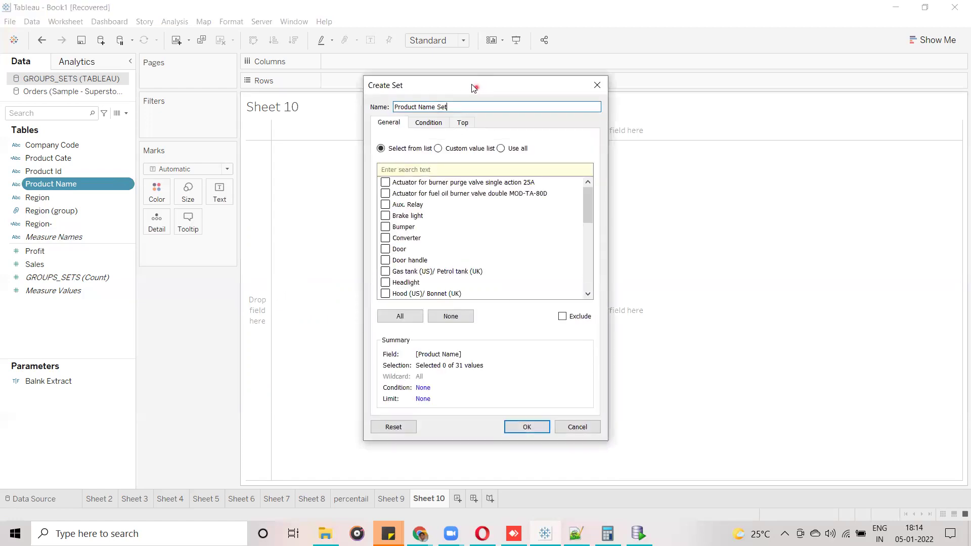
left_click_drag(474, 88, 442, 100)
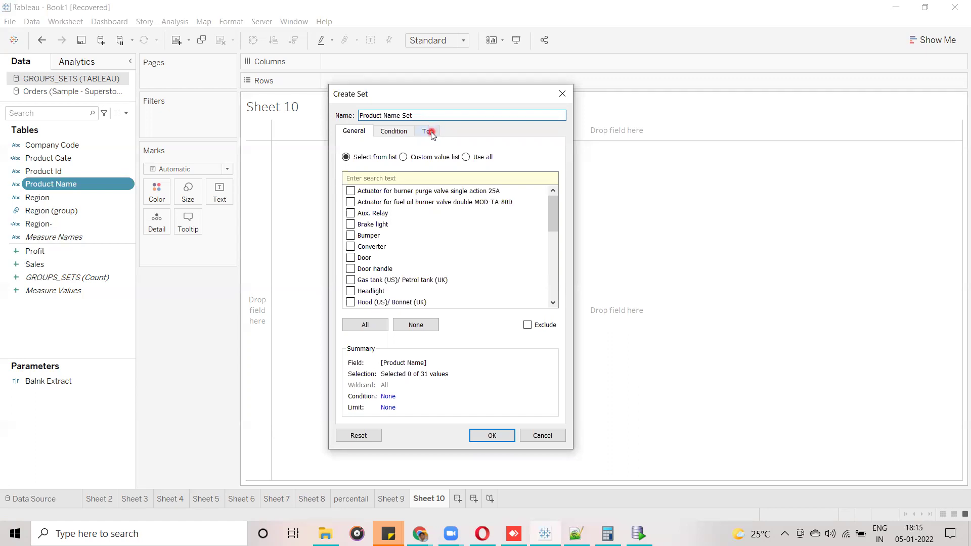
left_click(429, 132)
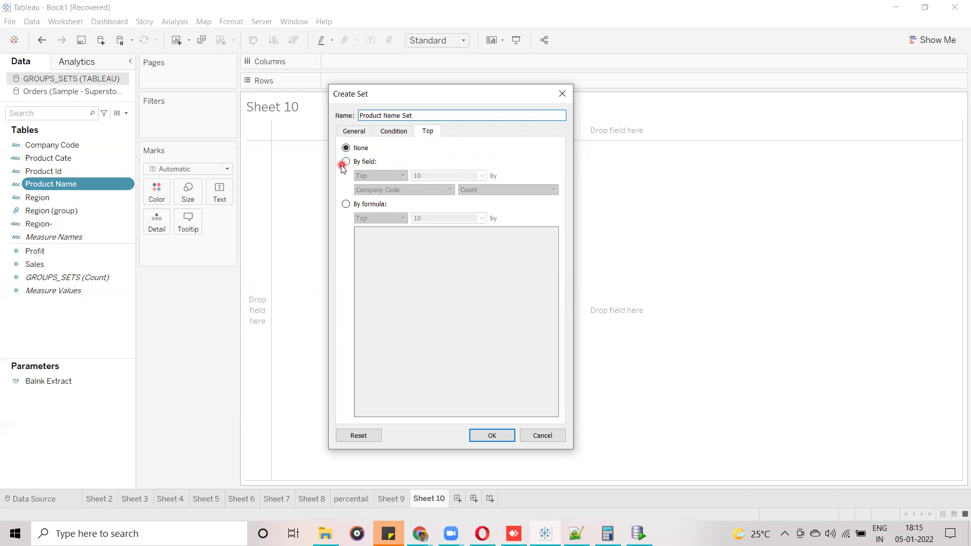
left_click(389, 133)
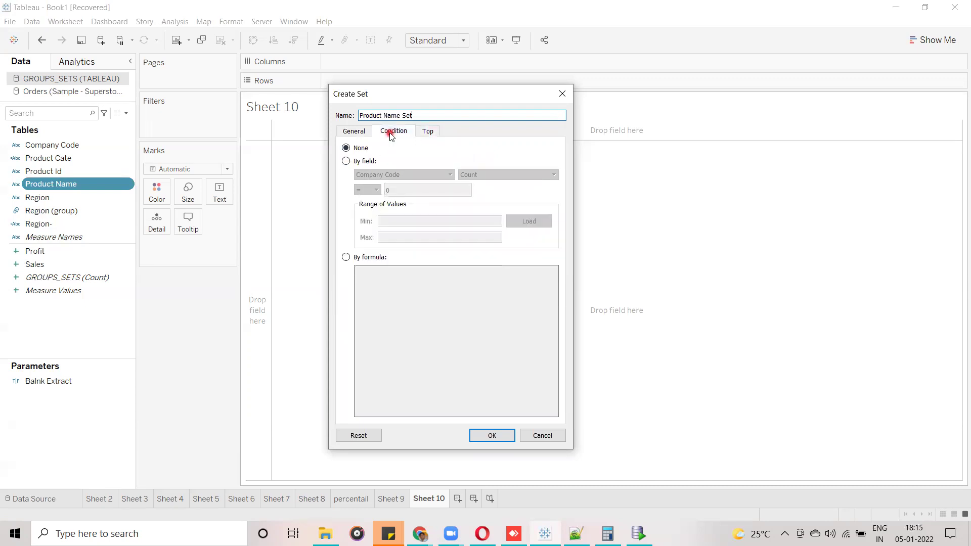
Set the condition to SUM(Sales) >= 100000 and create Product Name Set.
left_click(346, 161)
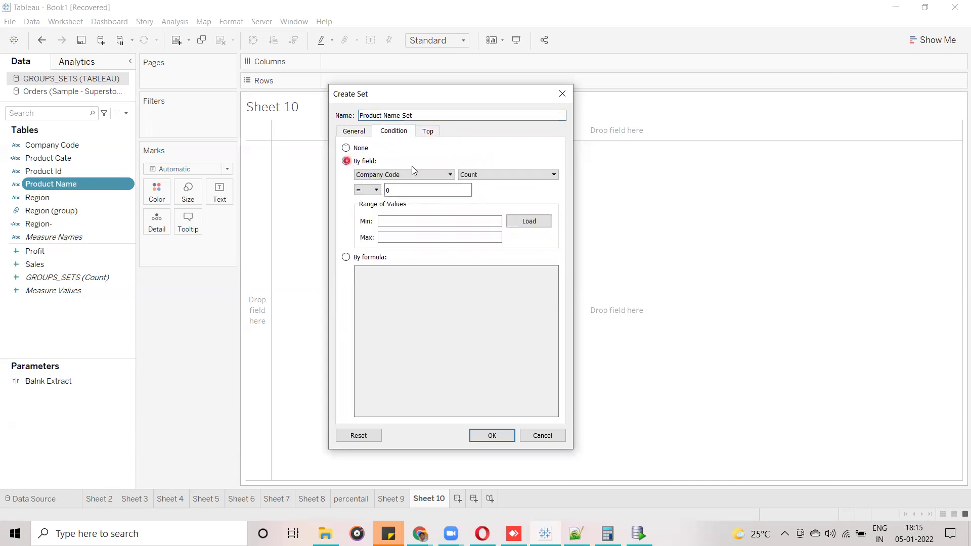
left_click(449, 175)
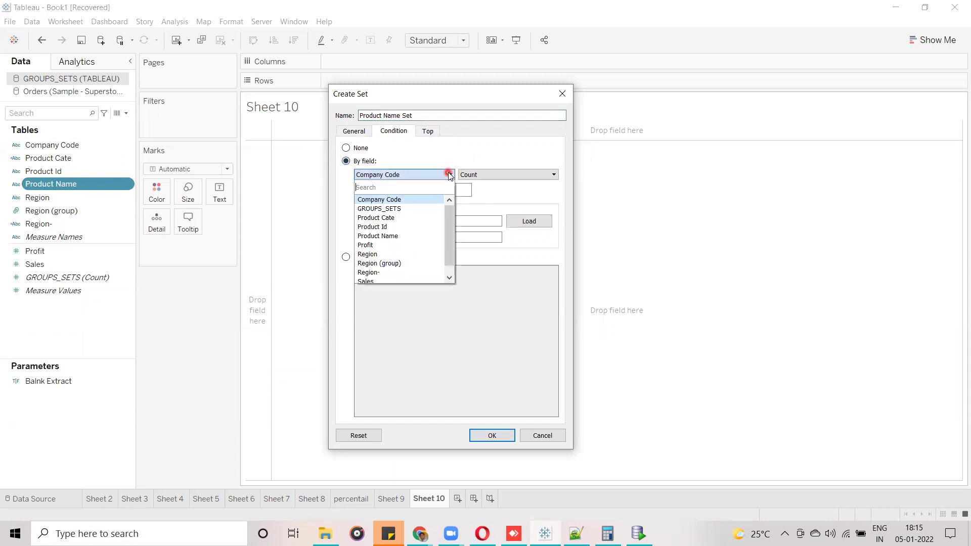
left_click(391, 282)
left_click(483, 175)
left_click(372, 189)
left_click(376, 188)
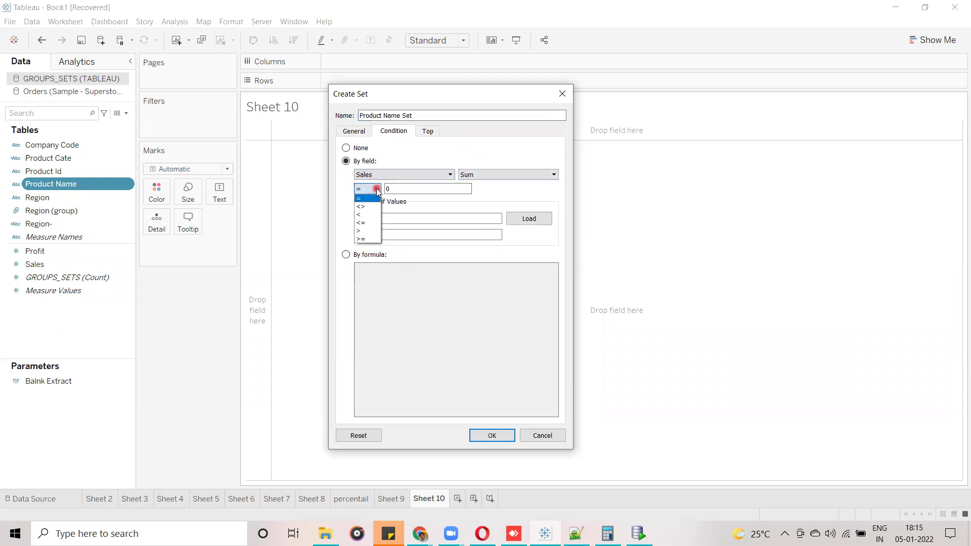
left_click(361, 238)
left_click(405, 189)
key("BackSpace")
type("10000")
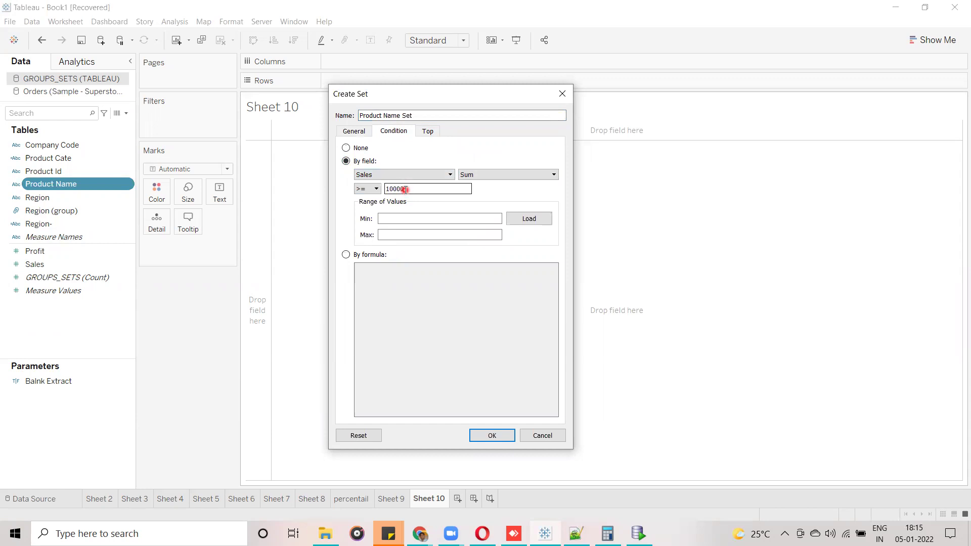
type("0")
left_click(493, 436)
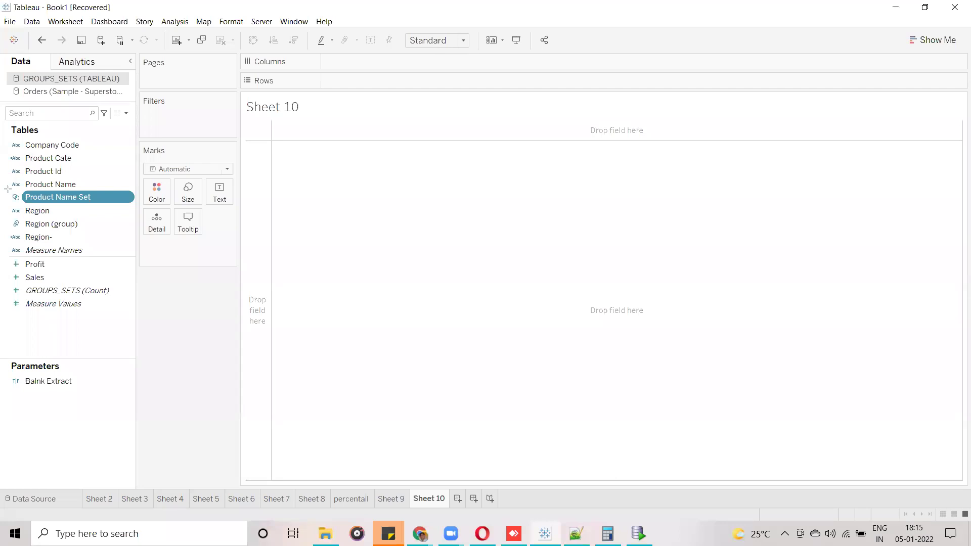
mouse_move(6, 186)
left_mouse_down()
mouse_move(20, 206)
mouse_move(142, 206)
left_mouse_up()
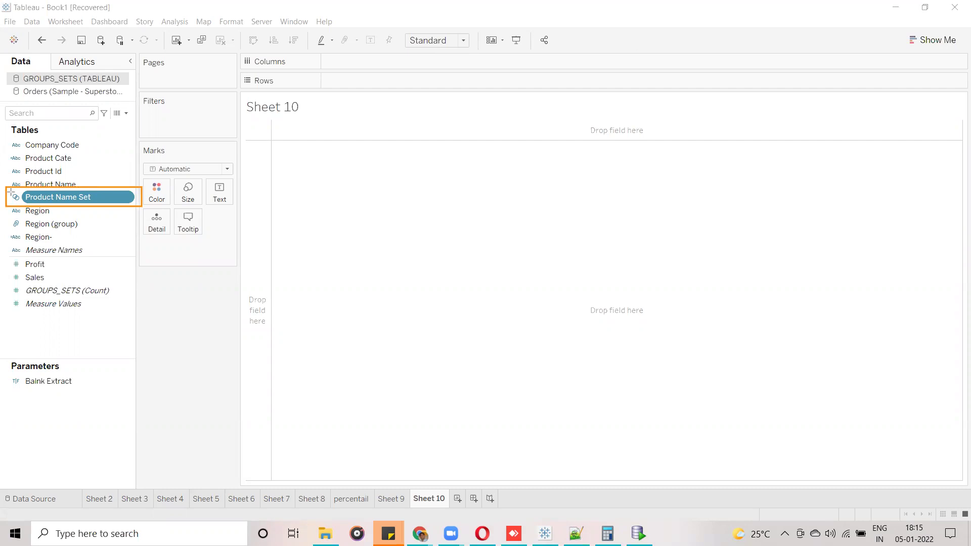
left_click_drag(11, 190, 21, 205)
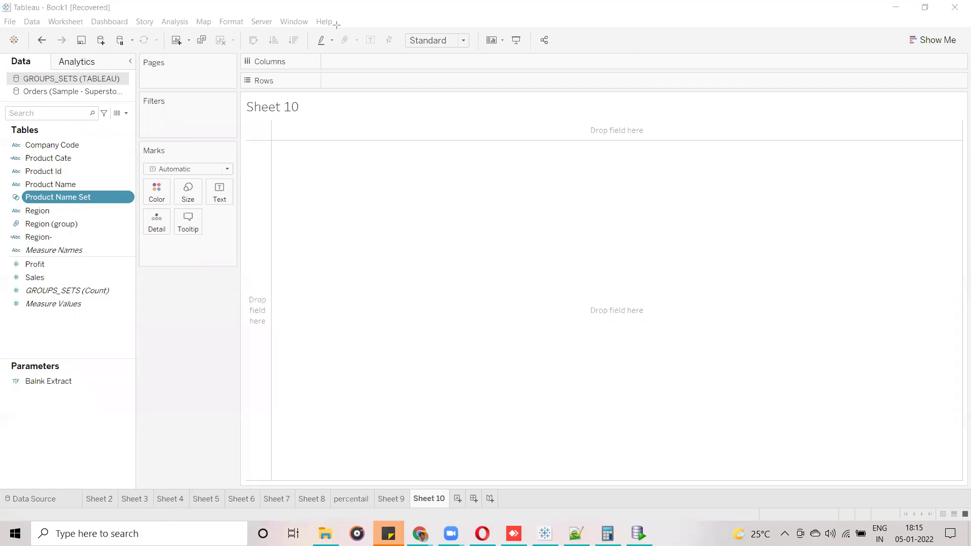
left_click(48, 198)
left_click_drag(49, 197, 55, 200)
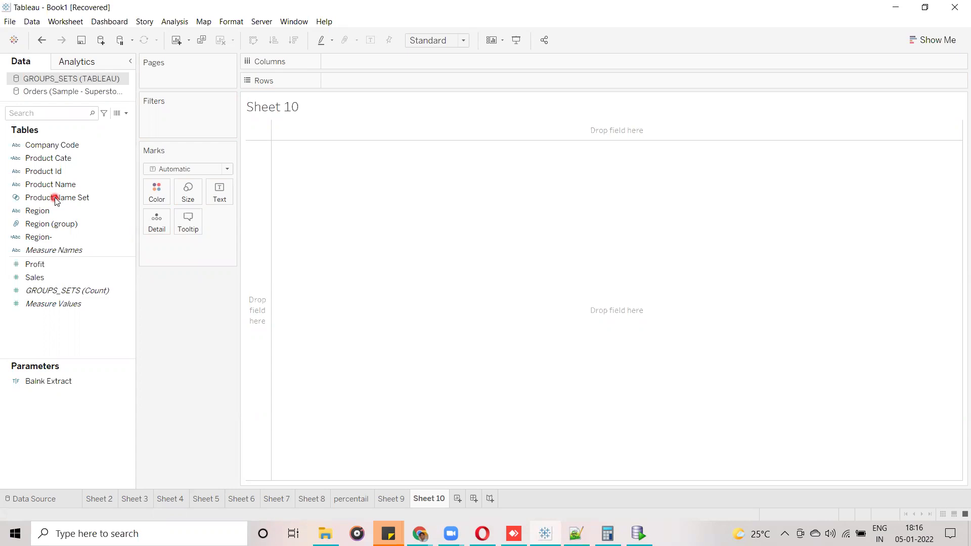
left_click_drag(67, 185, 156, 124)
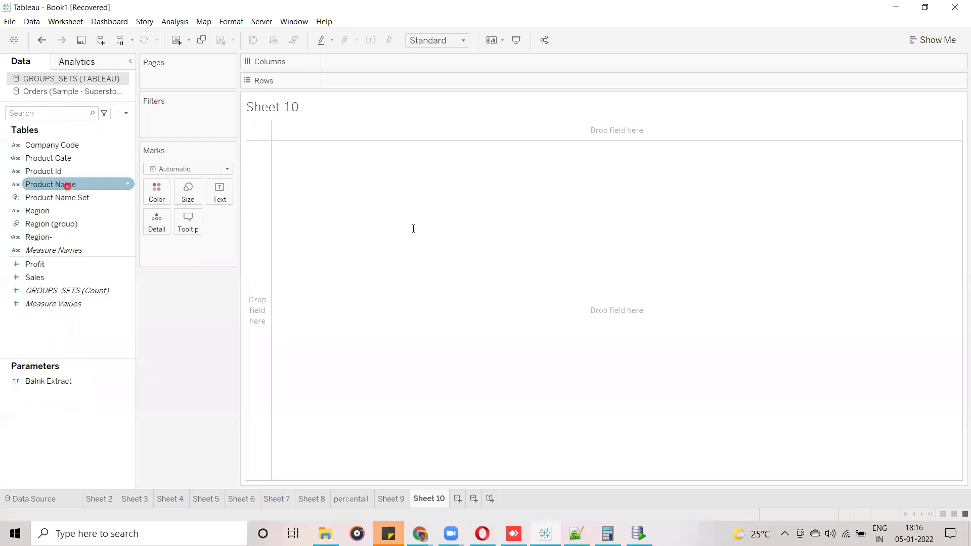
Write the note 'Set will give IN/OUT' with an 'IN ==' line explaining products satisfying the condition.
left_click(395, 377)
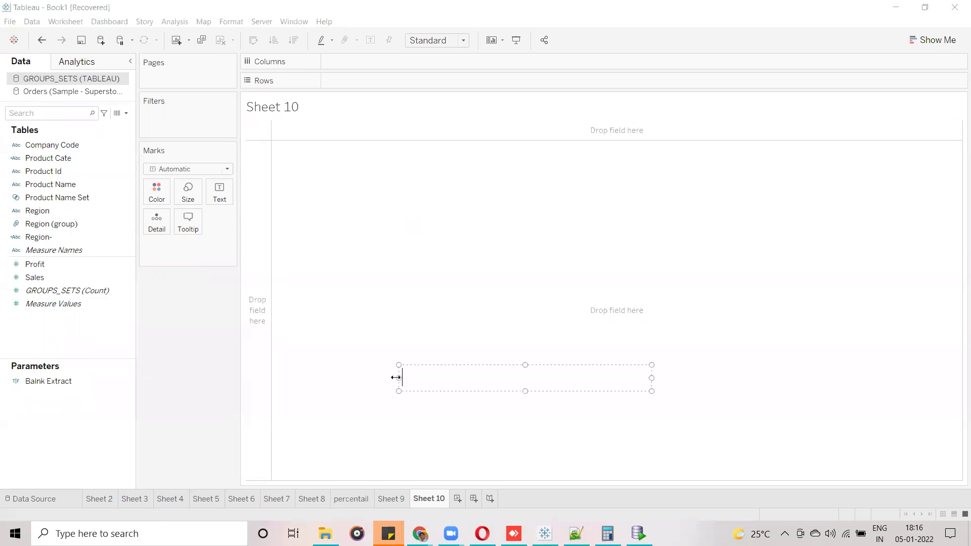
type("Set will give IN")
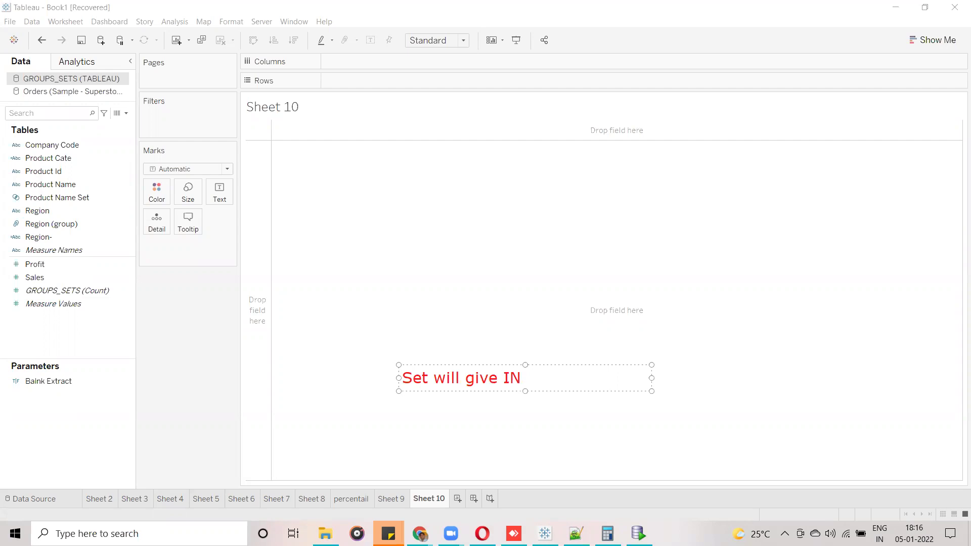
type("/OUT")
key("Return")
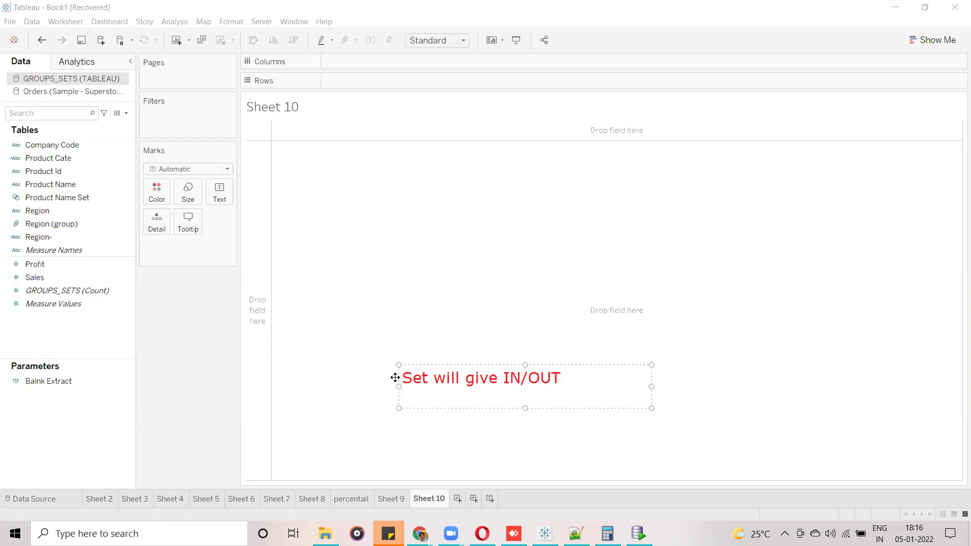
type("IN ==")
type("Produts which ")
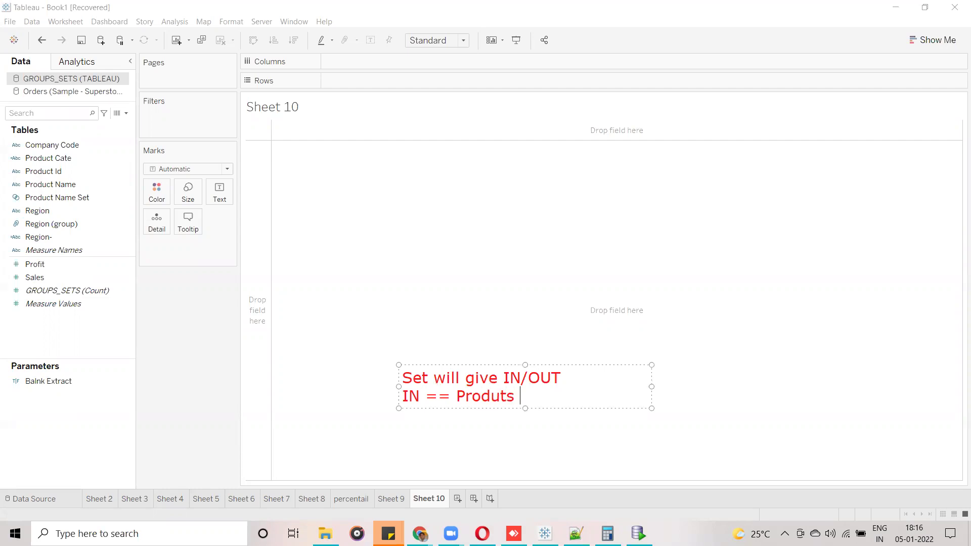
type("the")
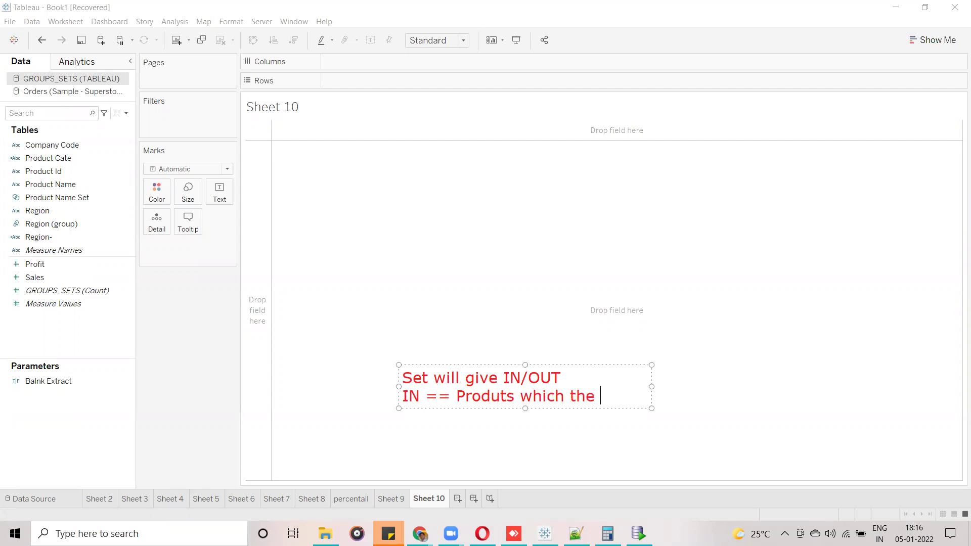
key("BackSpace")
key("BackSpace")
key("BackSpace")
key("BackSpace")
type("satisfies the ")
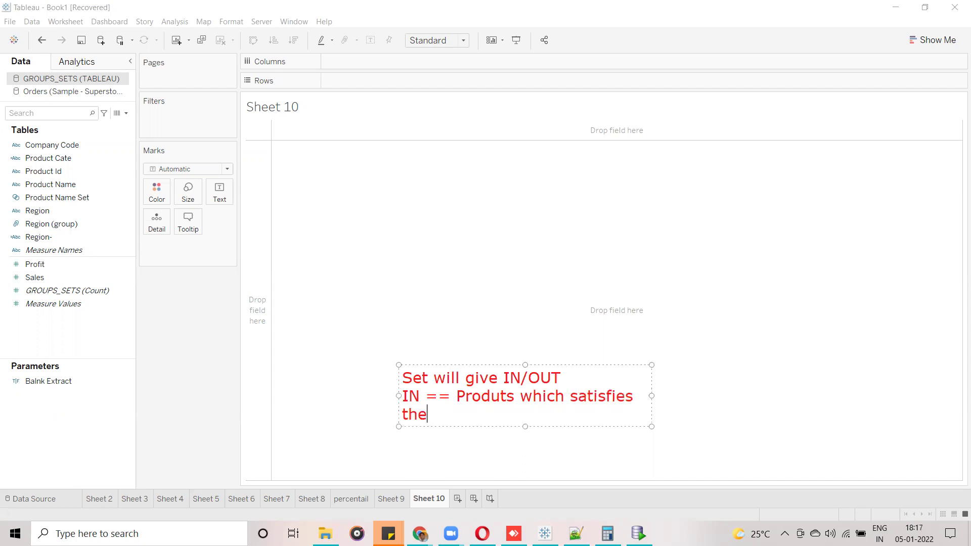
type("condition")
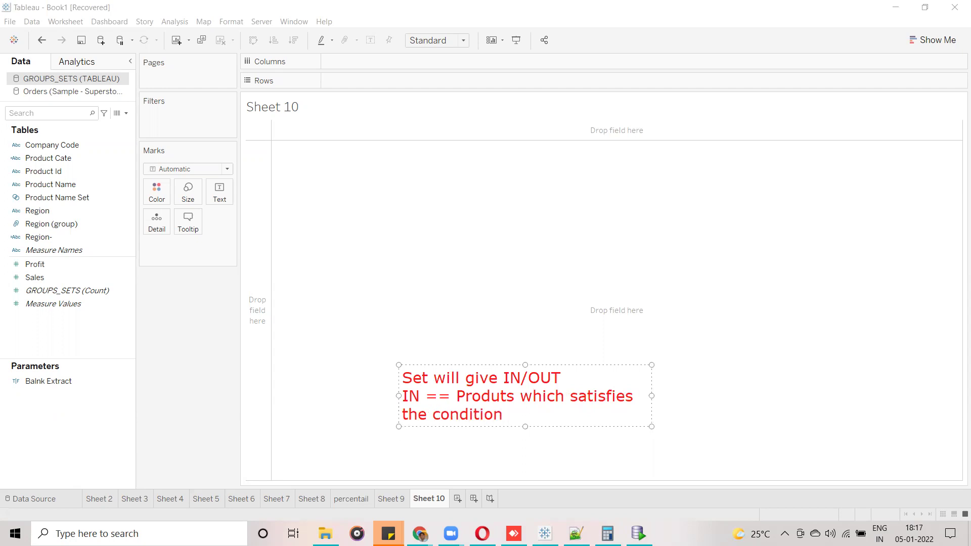
type(" --- those will fall")
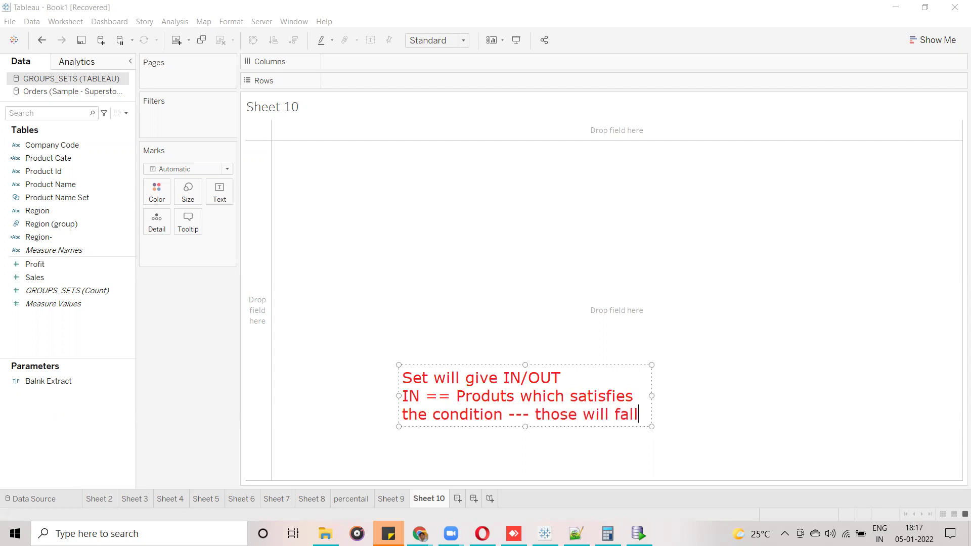
Widen the note, add an 'OUT ==' line, and finish editing.
left_click_drag(666, 392, 911, 385)
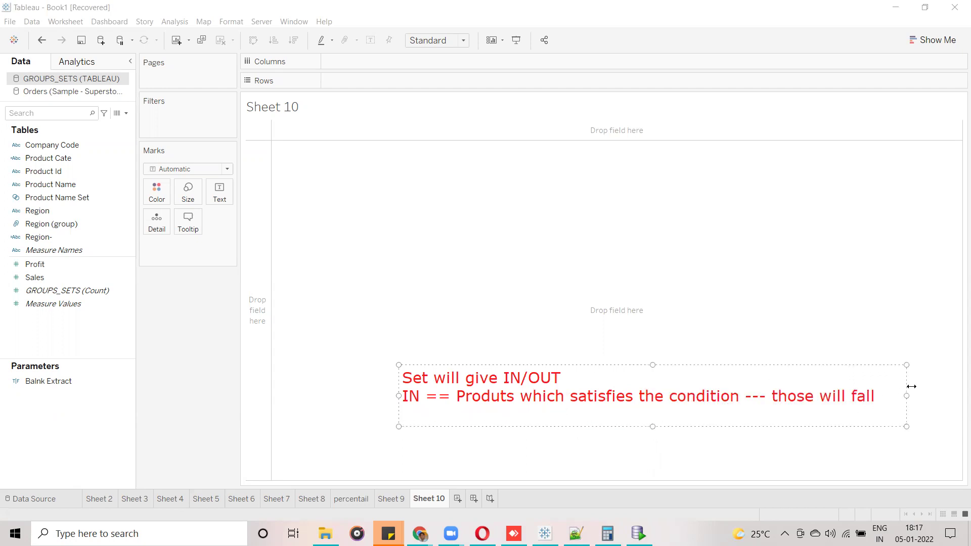
key("Return")
type("OUT ==")
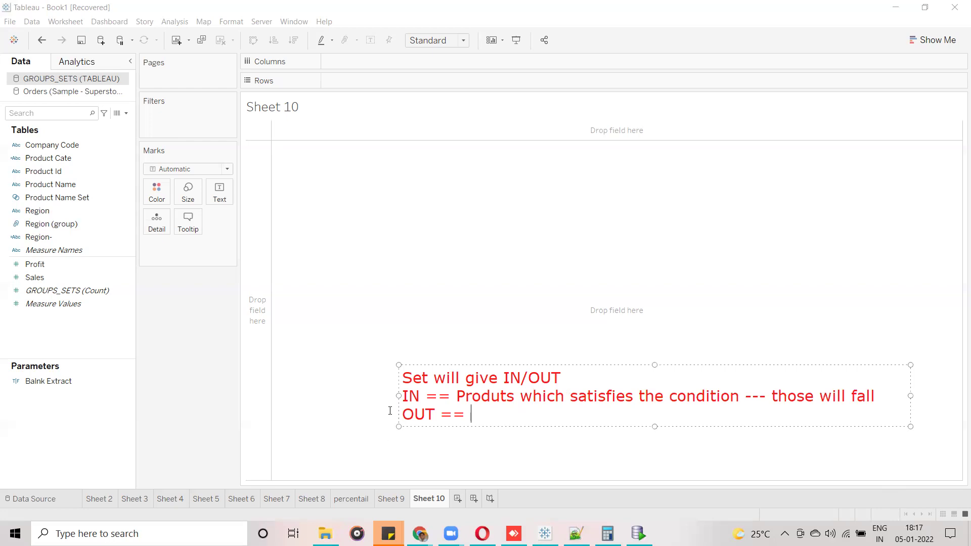
left_click_drag(403, 396, 741, 395)
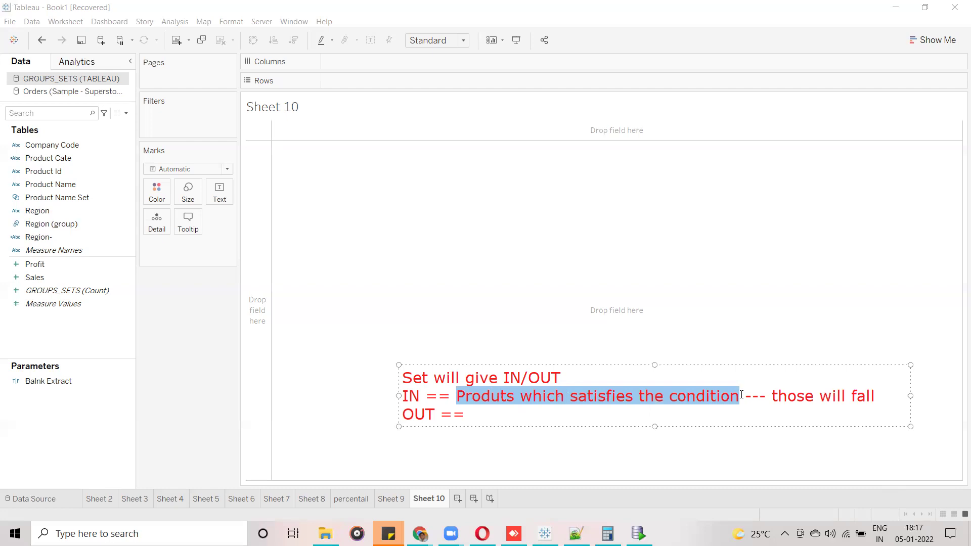
left_click(457, 397)
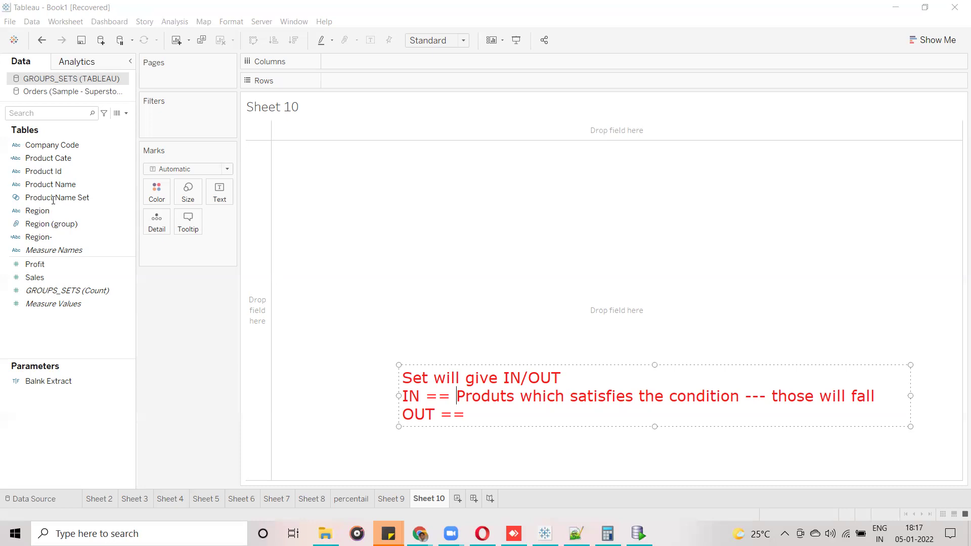
left_click(559, 63)
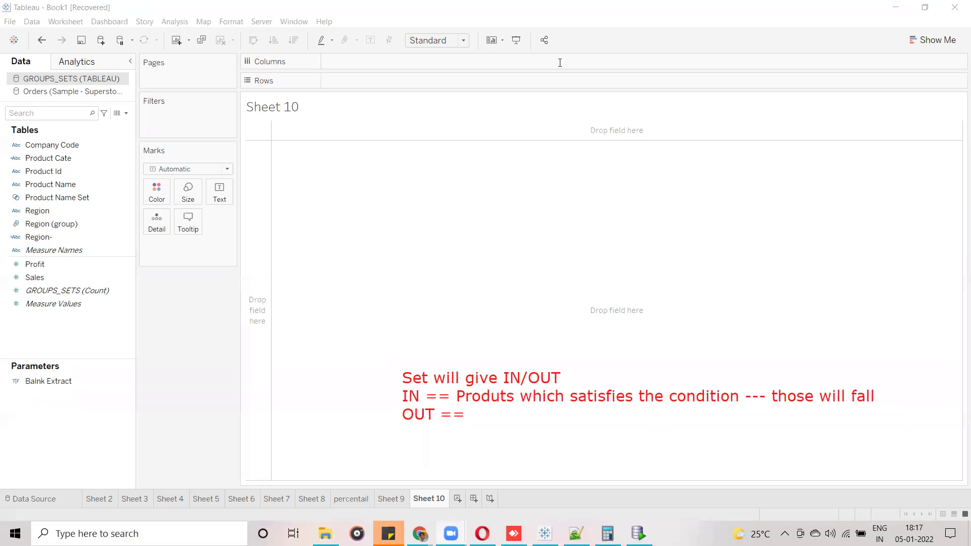
Put Product Name Set then Product Name on Rows, showing 30 products In and Mirror Out.
left_click(64, 197)
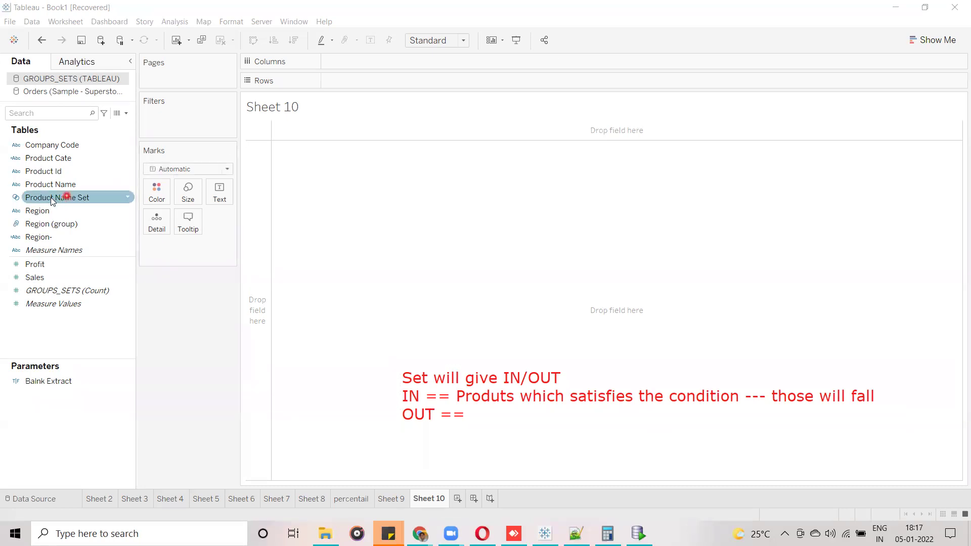
left_click_drag(44, 201, 349, 84)
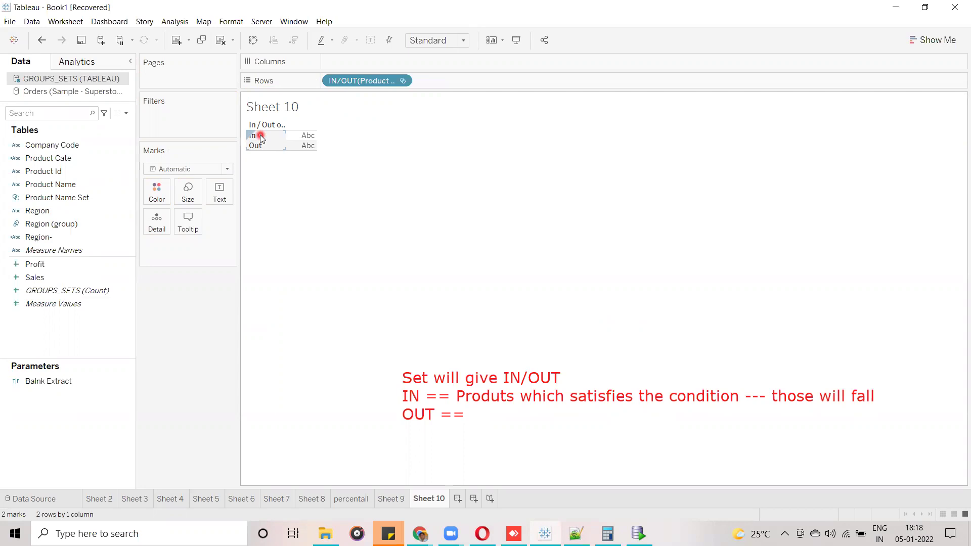
left_click(107, 159)
left_click_drag(76, 184, 465, 81)
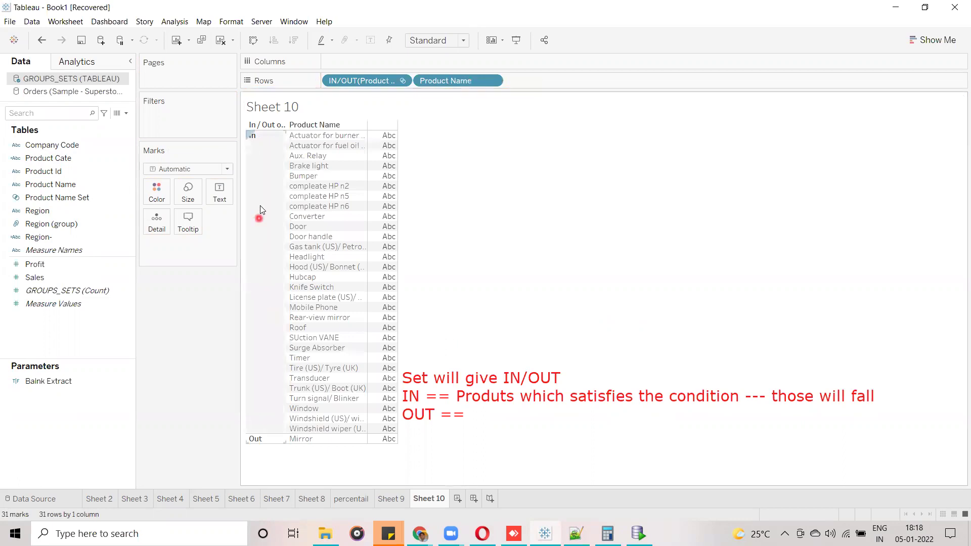
left_click(260, 208)
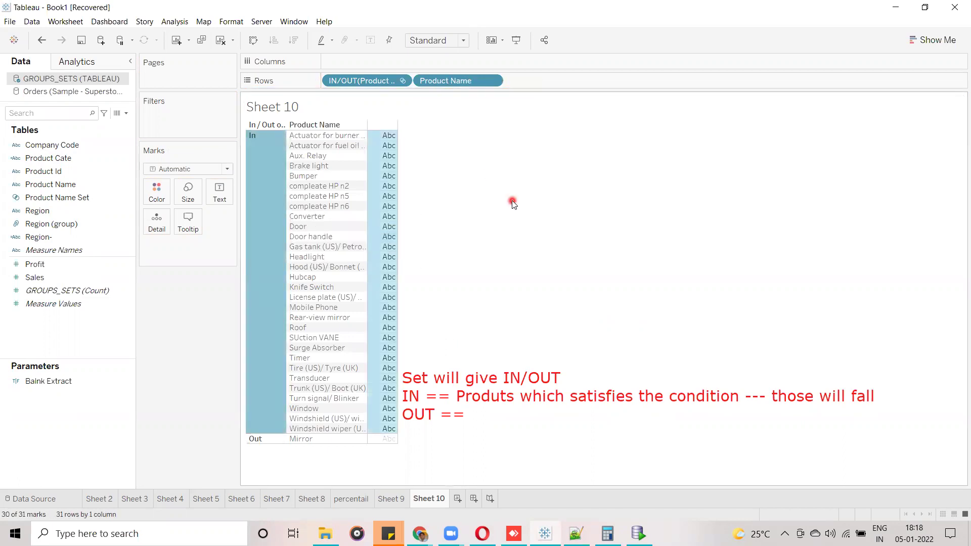
left_click(327, 442)
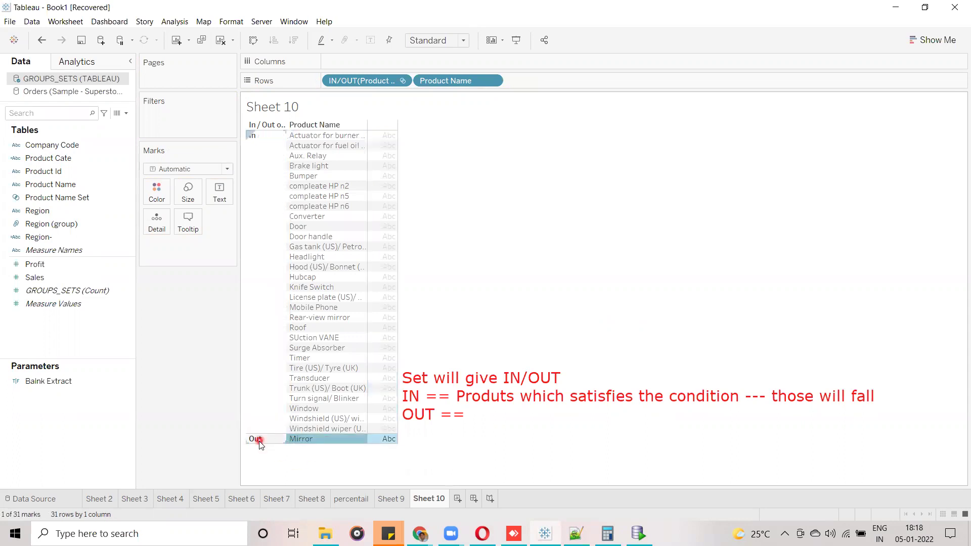
left_click(270, 459)
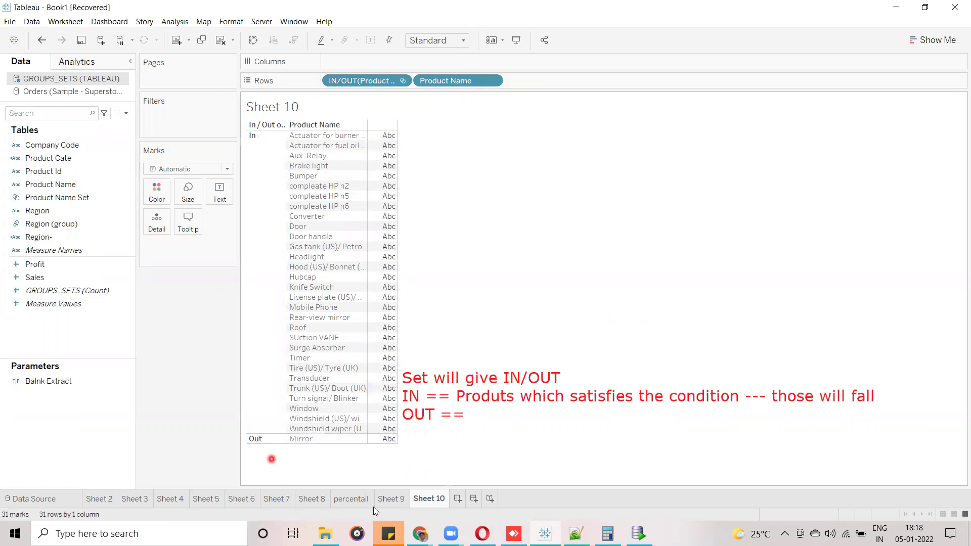
Open Edit Set for Product Name Set beside Sheet 9's profit table, annotating its condition.
left_click(393, 502)
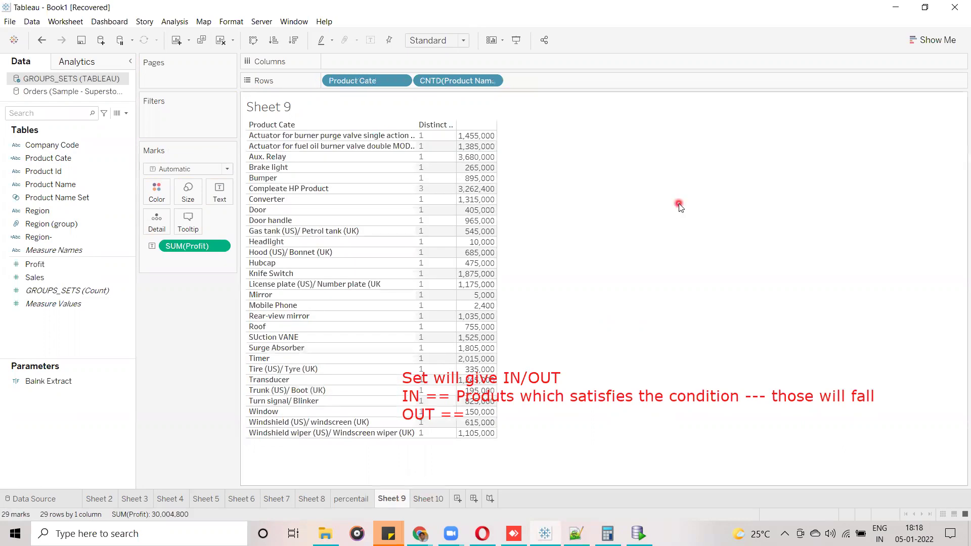
mouse_move(471, 172)
left_click(95, 170)
left_click(101, 197)
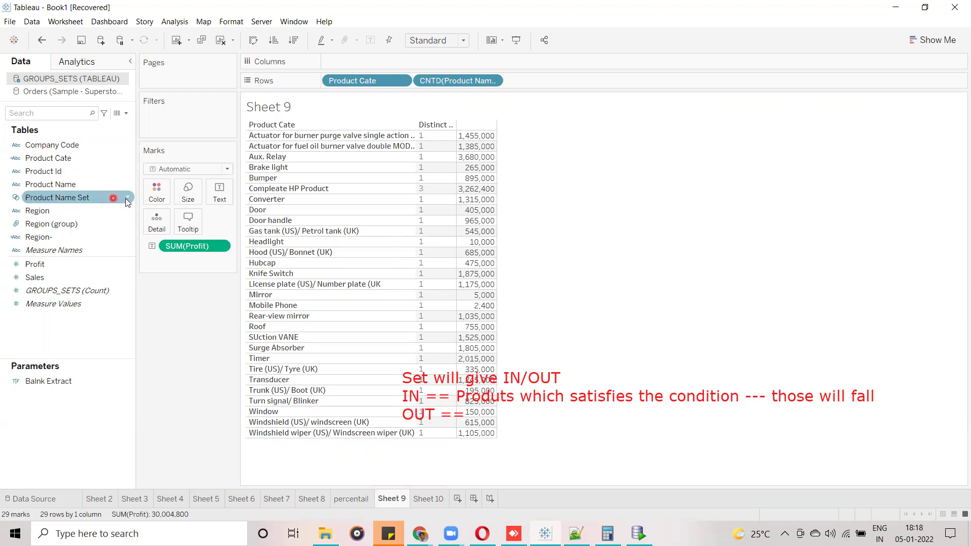
left_click(127, 198)
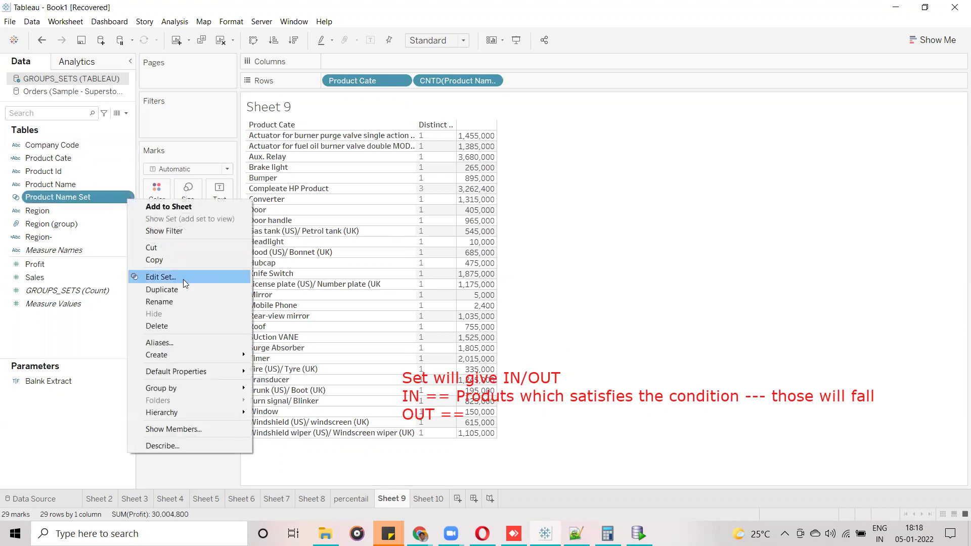
left_click(183, 279)
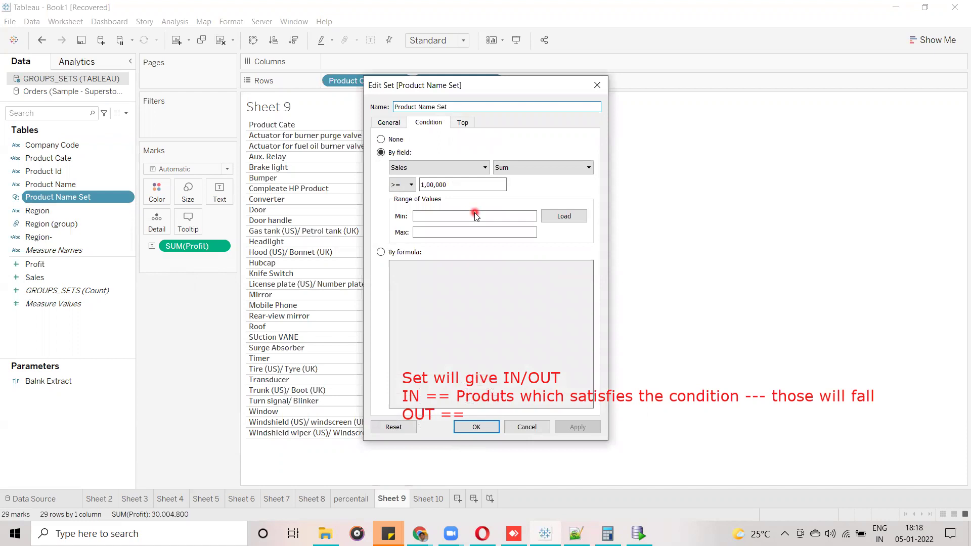
left_click_drag(508, 90, 760, 64)
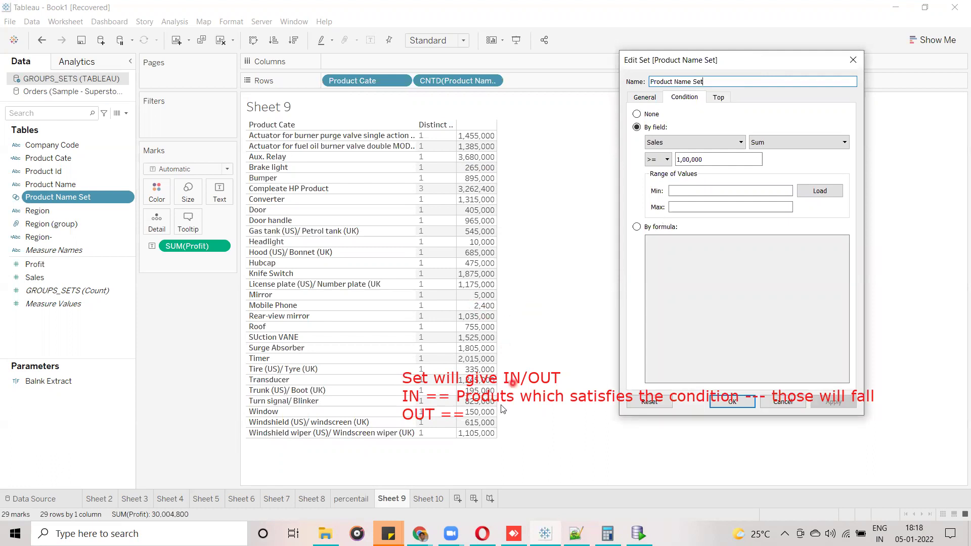
left_click_drag(795, 66, 719, 71)
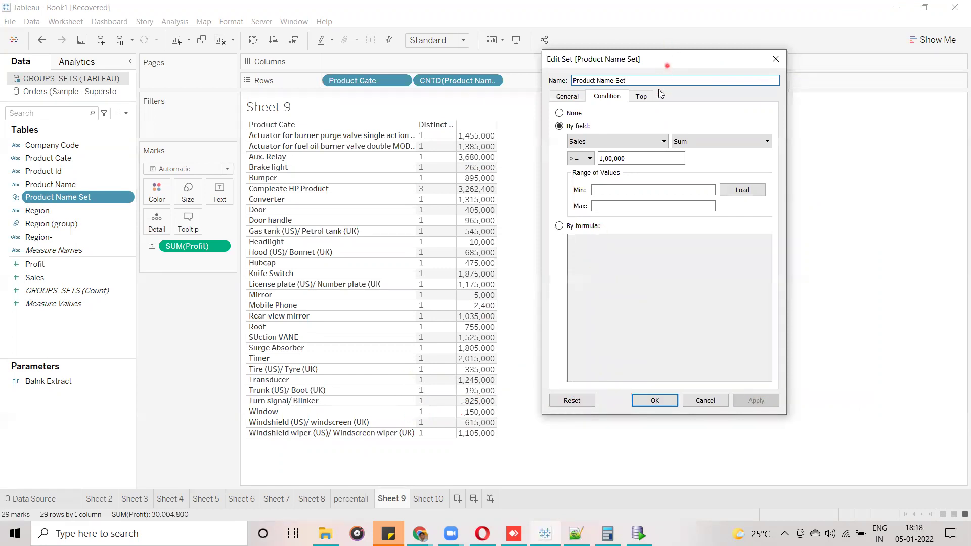
left_click_drag(668, 68, 652, 143)
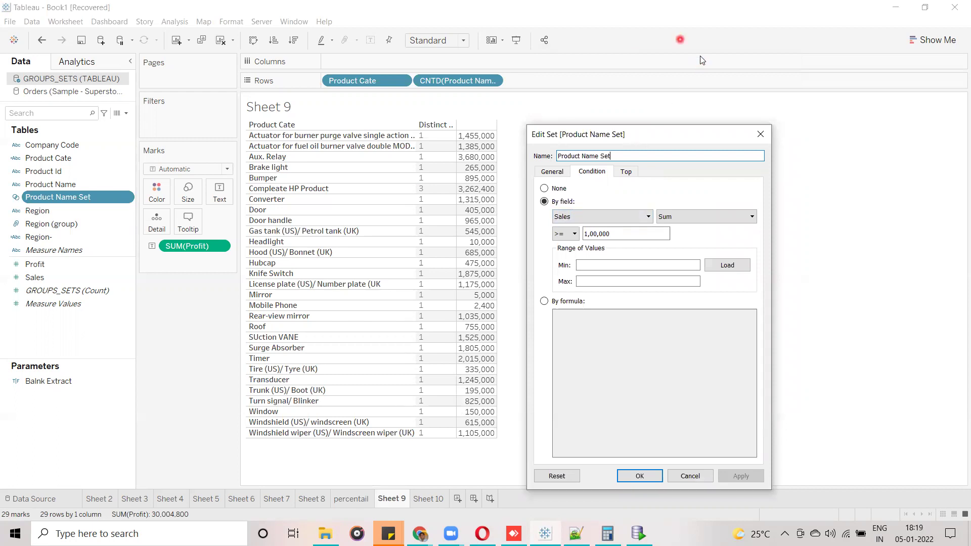
mouse_move(551, 203)
left_mouse_down()
mouse_move(550, 233)
mouse_move(762, 228)
left_mouse_up()
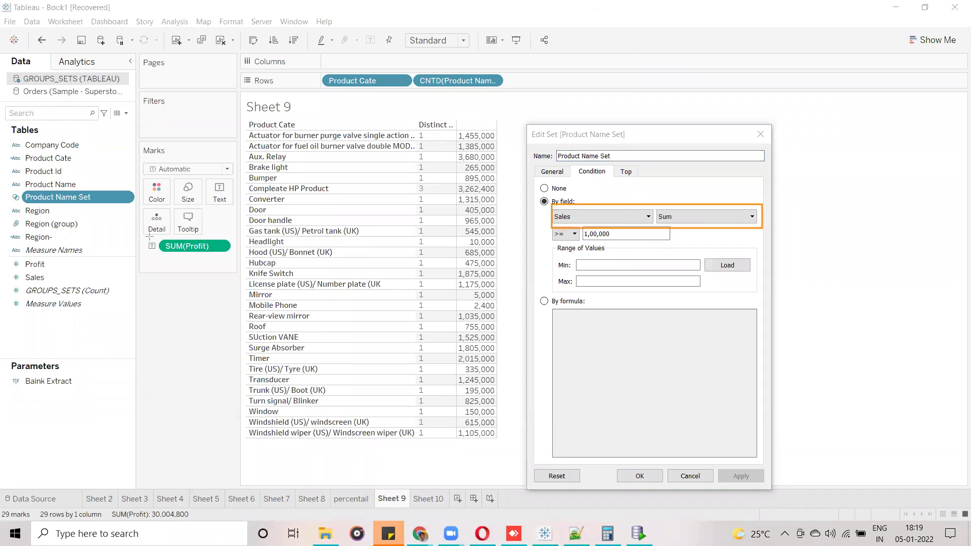
mouse_move(147, 237)
left_mouse_down()
mouse_move(149, 265)
mouse_move(236, 265)
left_mouse_up()
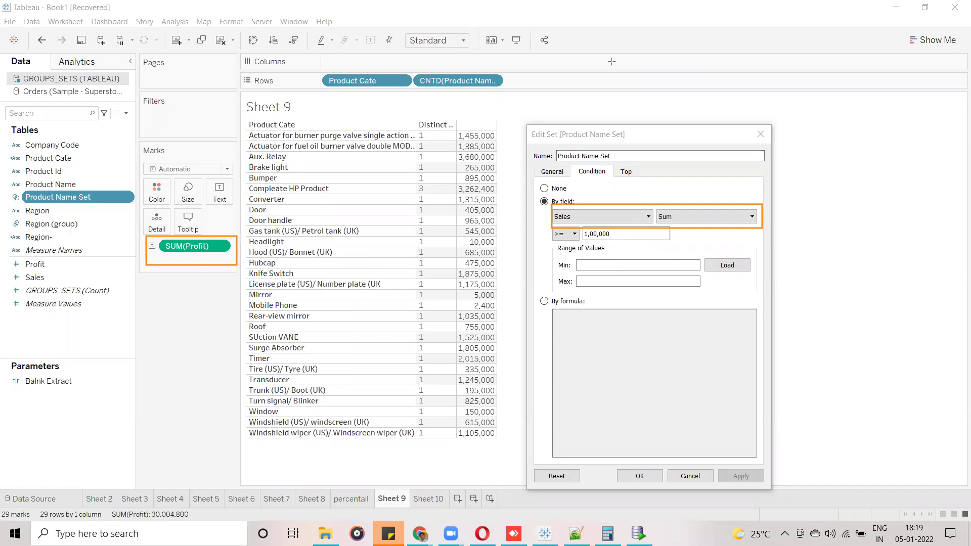
key("Escape")
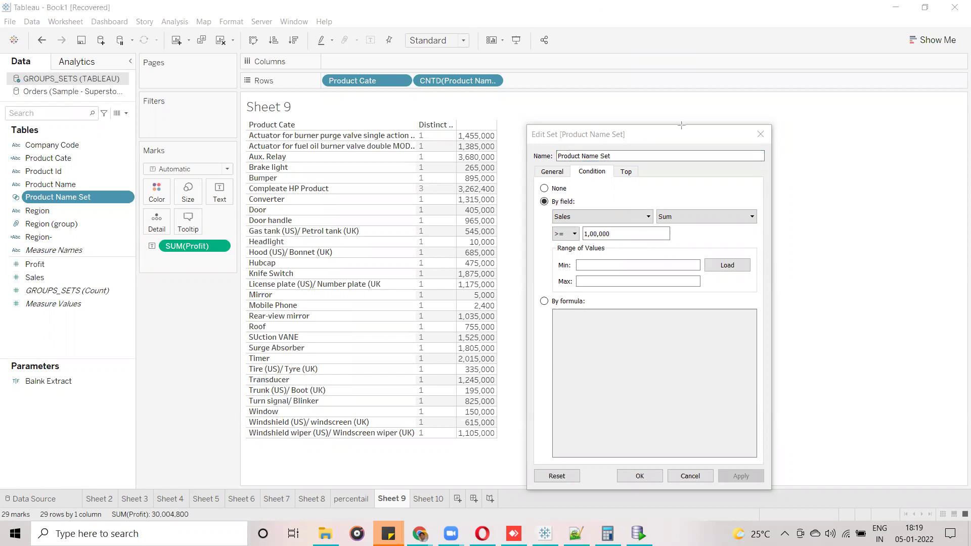
Switch the set condition's field from Sales to Profit and apply it.
left_click(647, 217)
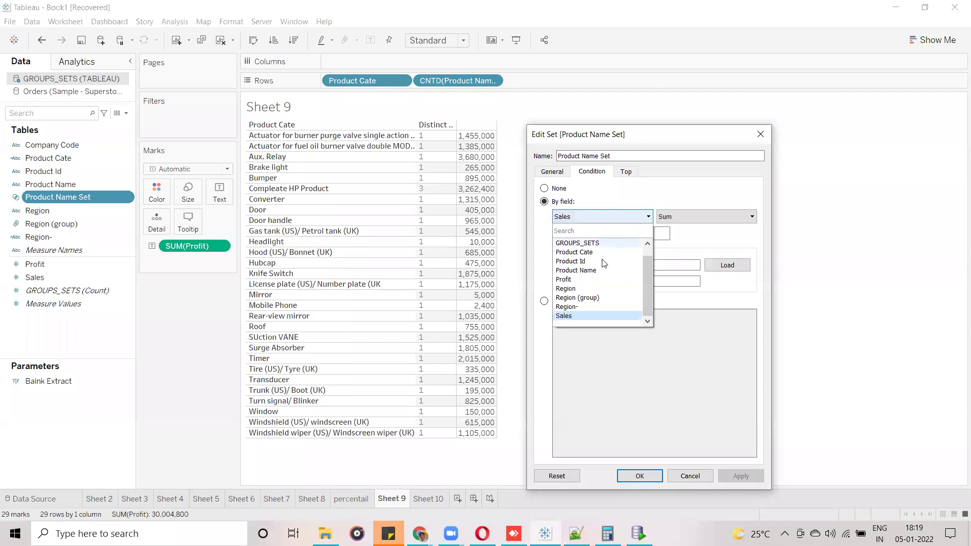
left_click(581, 280)
left_click(734, 477)
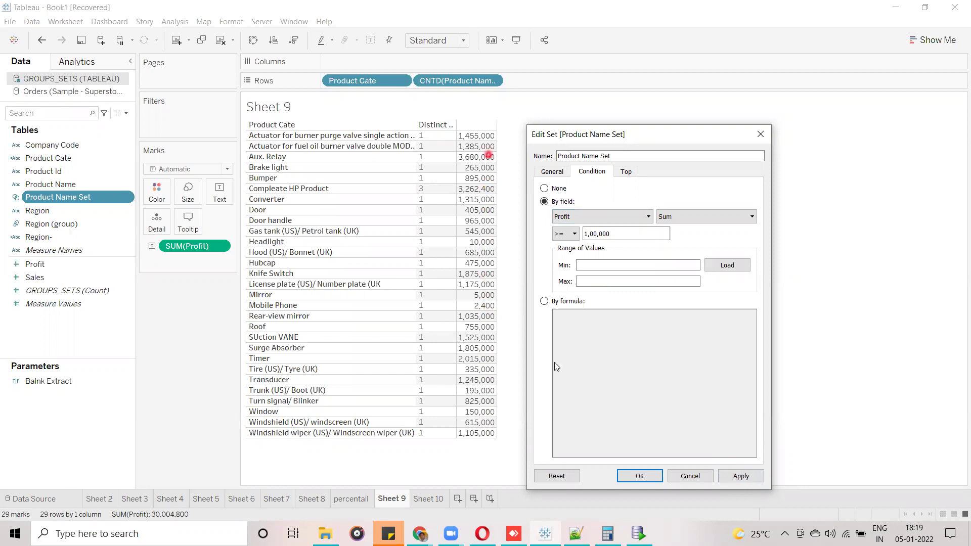
left_click(640, 476)
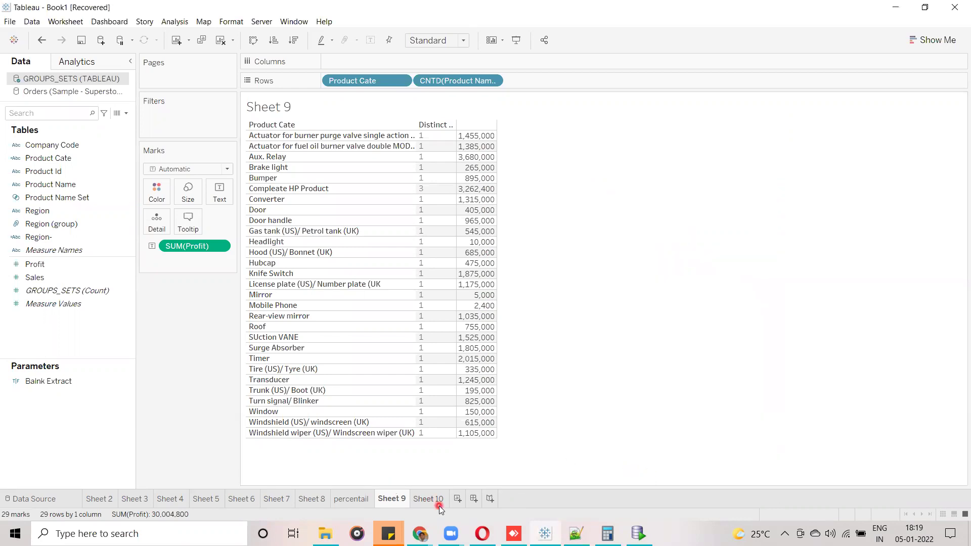
On Sheet 10, show each product's Profit as text and sort descending.
left_click(438, 502)
left_click(347, 438)
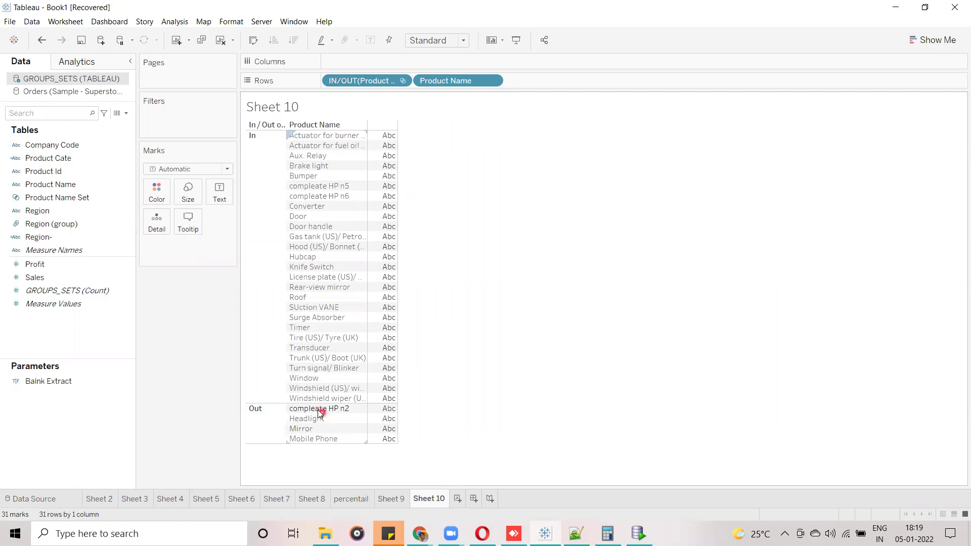
left_click(340, 436)
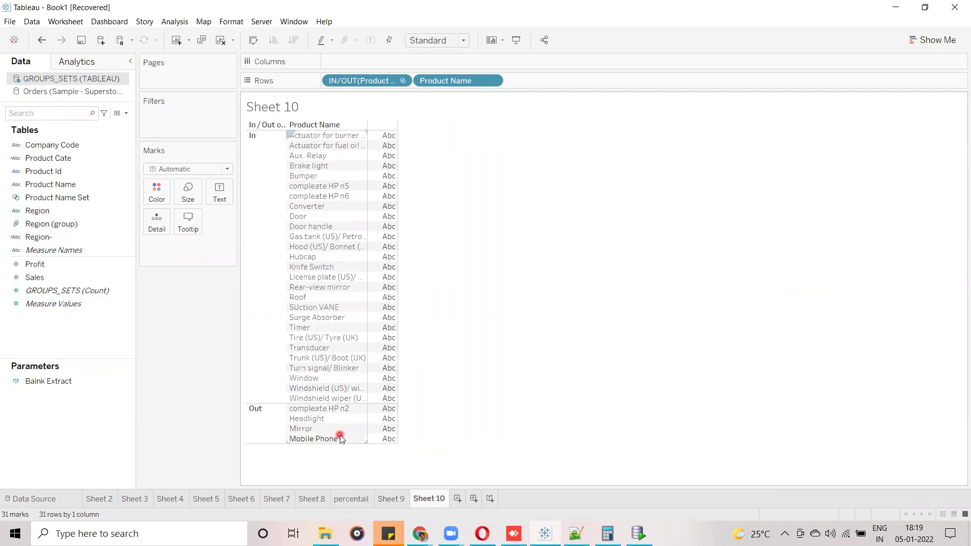
left_click(40, 264)
left_click_drag(41, 266, 220, 200)
left_click(295, 41)
Review the profit values of the Out group, then the In group.
left_click(290, 427)
left_click(389, 413)
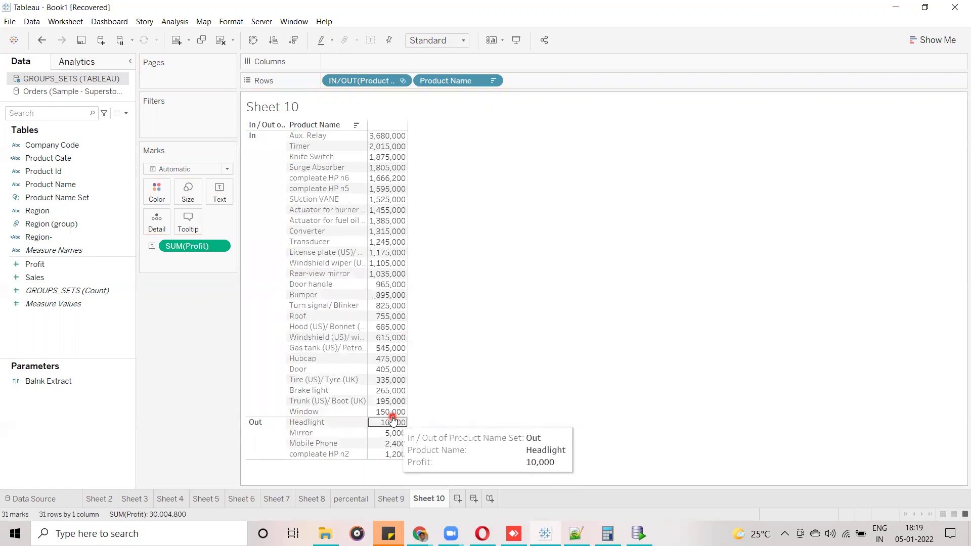
left_click(271, 423)
left_click(387, 423)
left_click(399, 434)
left_click(406, 444)
left_click(403, 461)
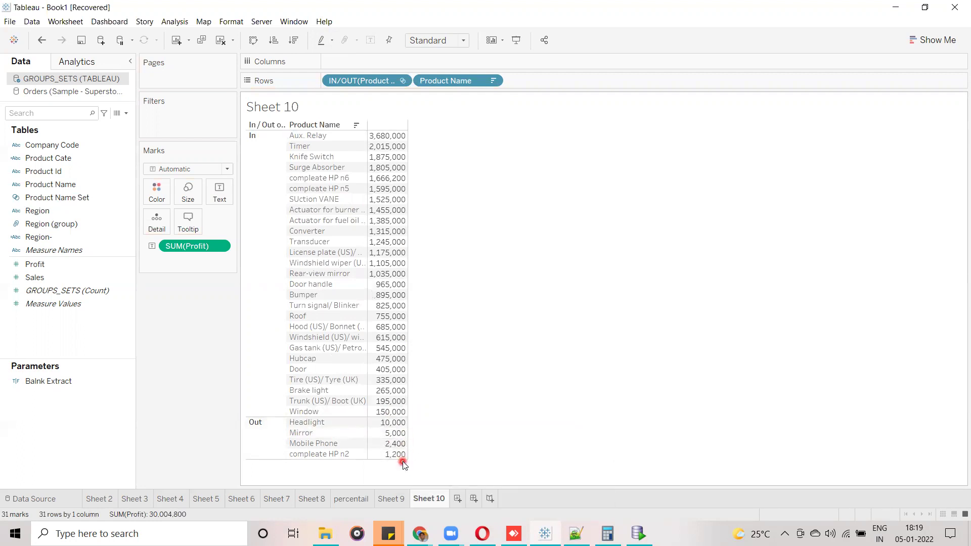
left_click(321, 220)
left_click(265, 179)
left_click(278, 221)
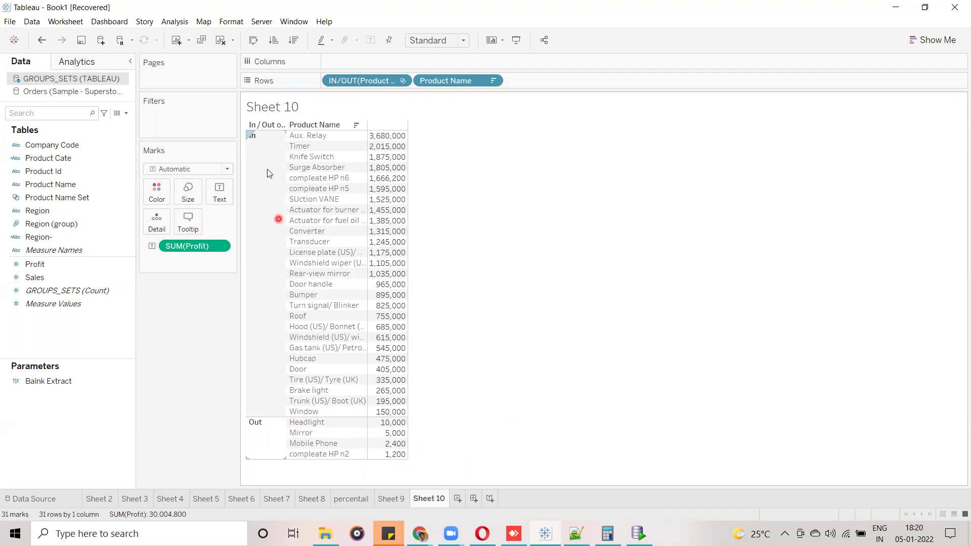
left_click(484, 448)
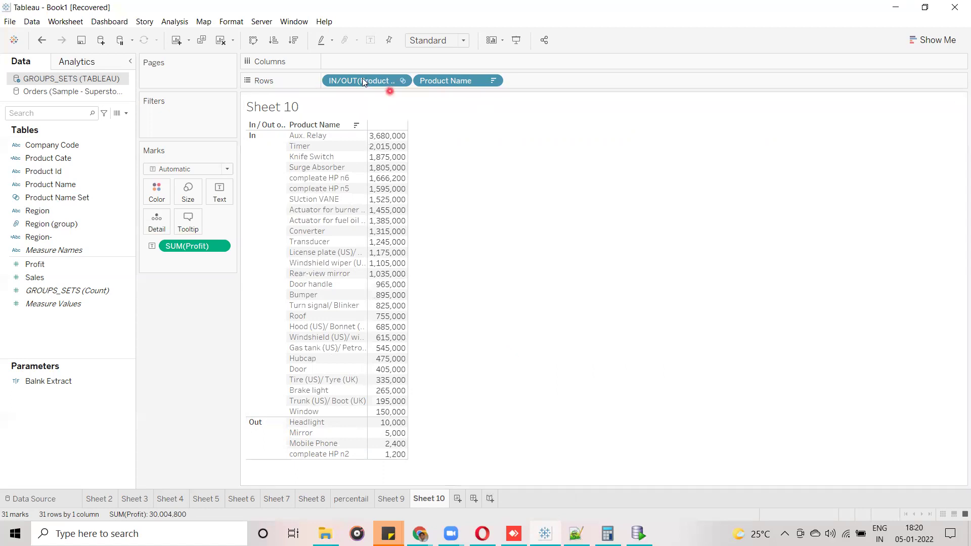
Remove the IN/OUT set, Product Name and Profit fields from the sheet.
left_click_drag(362, 81, 89, 255)
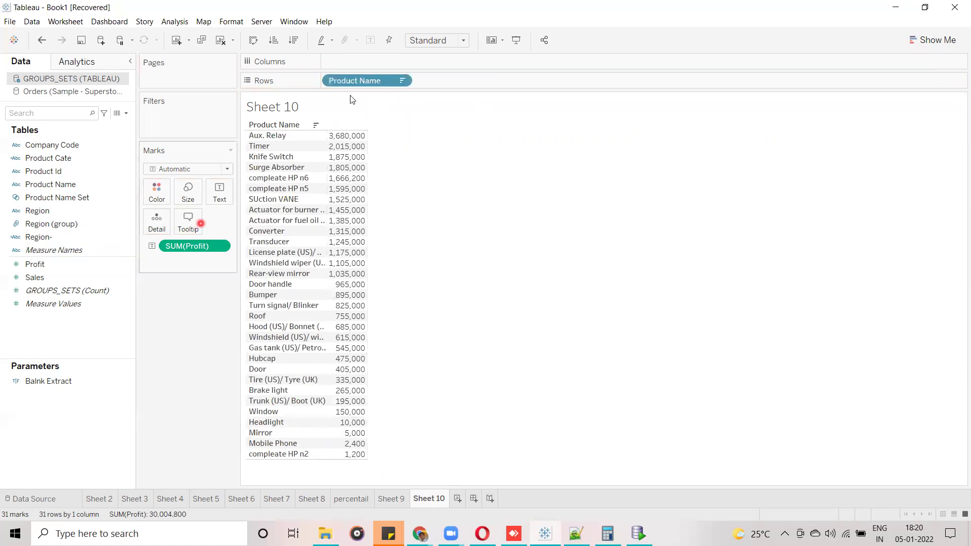
left_click_drag(348, 87, 71, 277)
left_click_drag(196, 248, 79, 265)
Remove SUM(Profit) from the view and start a note reading 'Static Set / Constant Set'.
left_click(660, 74)
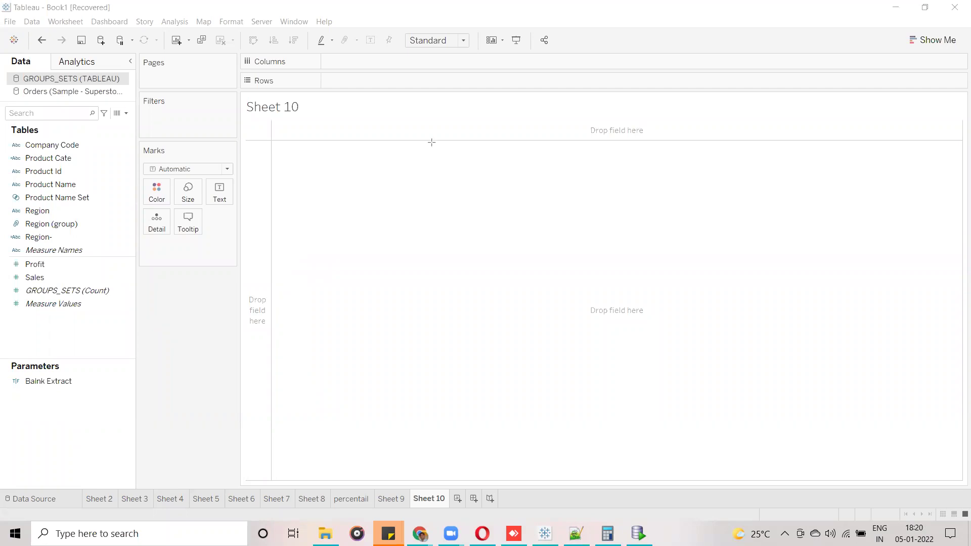
left_click(377, 173)
type("Statis")
key("BackSpace")
type("c Set / ")
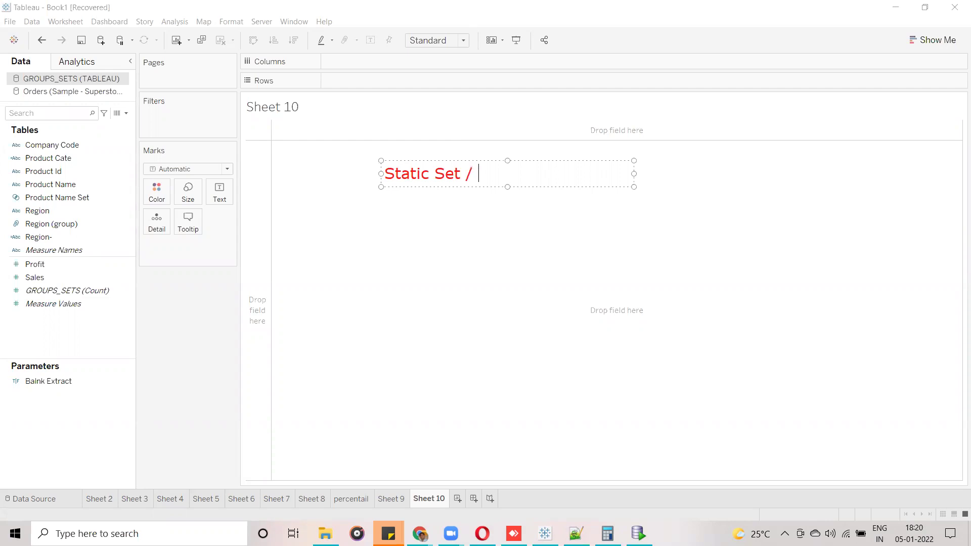
type("Constant")
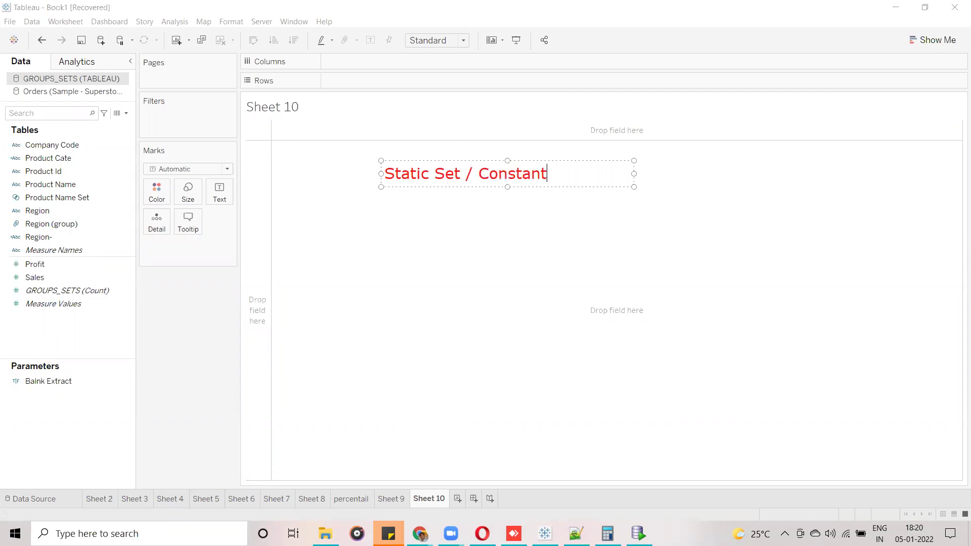
type(" Set")
Add 'Dynamic Set' and 'Combined Set' lines to the note, then delete the note.
key("Return")
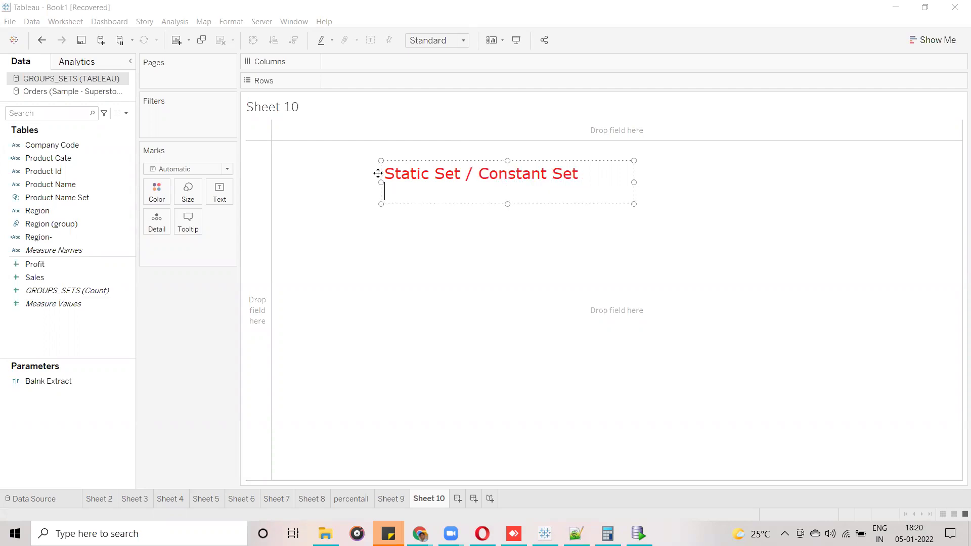
type("Dynamic Set")
key("Return")
type("Con")
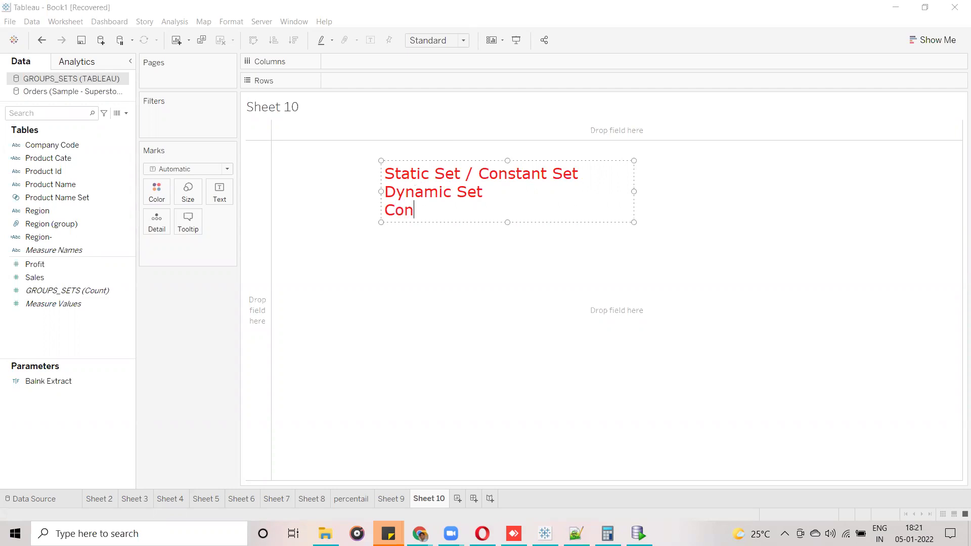
key("BackSpace")
type("mbined Set")
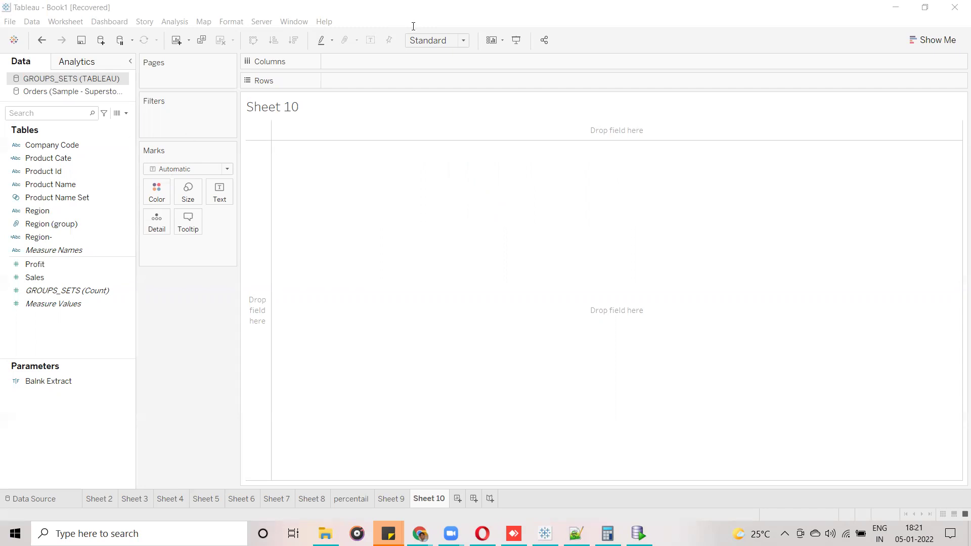
left_click(157, 128)
Build a horizontal SUM(Profit) bar chart by Product Name, sorted highest profit first.
left_click_drag(48, 185, 369, 81)
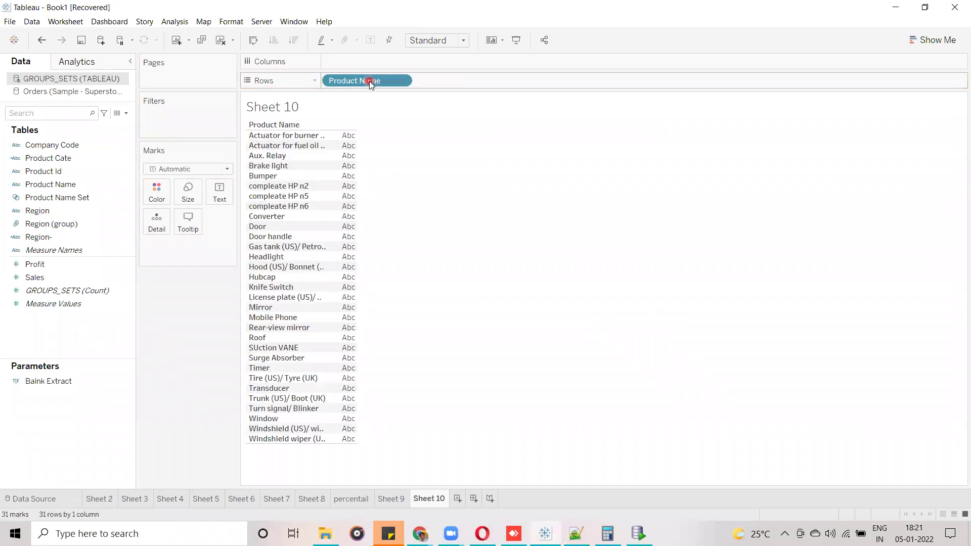
left_click_drag(41, 266, 224, 205)
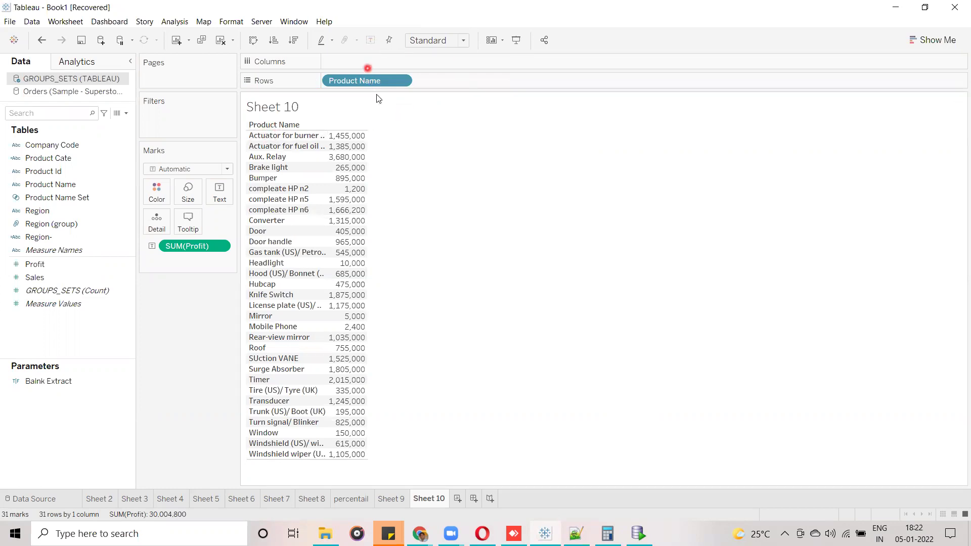
left_click_drag(200, 245, 372, 61)
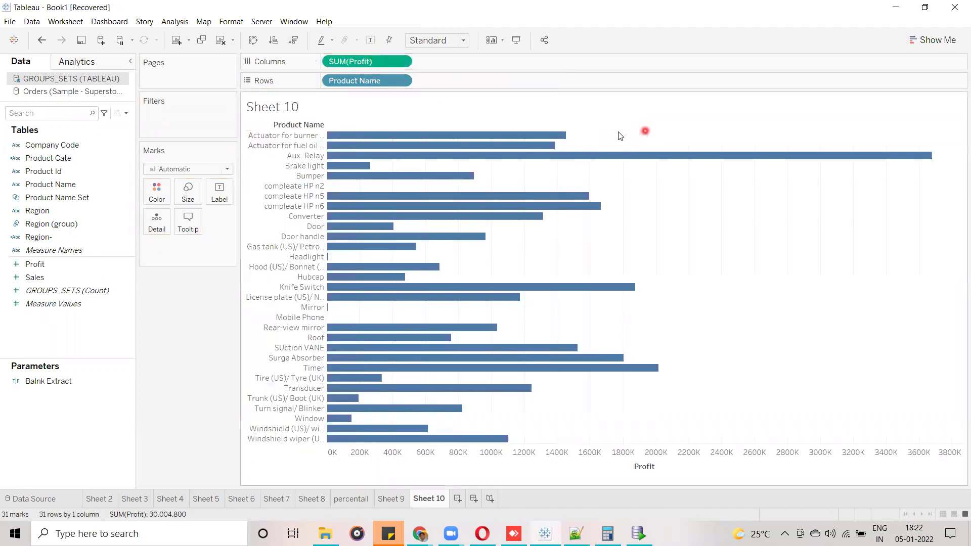
left_click(644, 125)
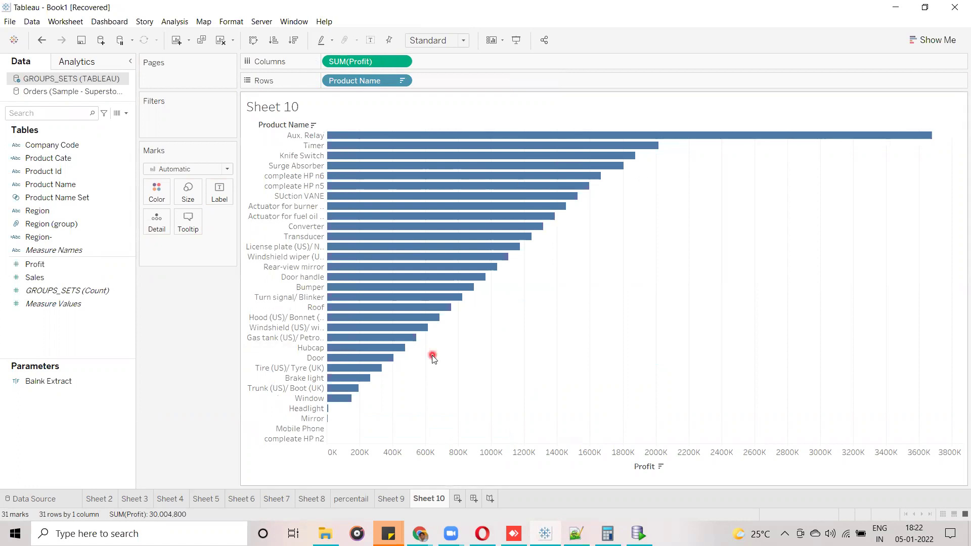
Select Window, Mirror, Headlight, Mobile Phone, compleate HP n2, Converter and Transducer.
left_click(342, 400)
left_click(313, 418, "ctrl")
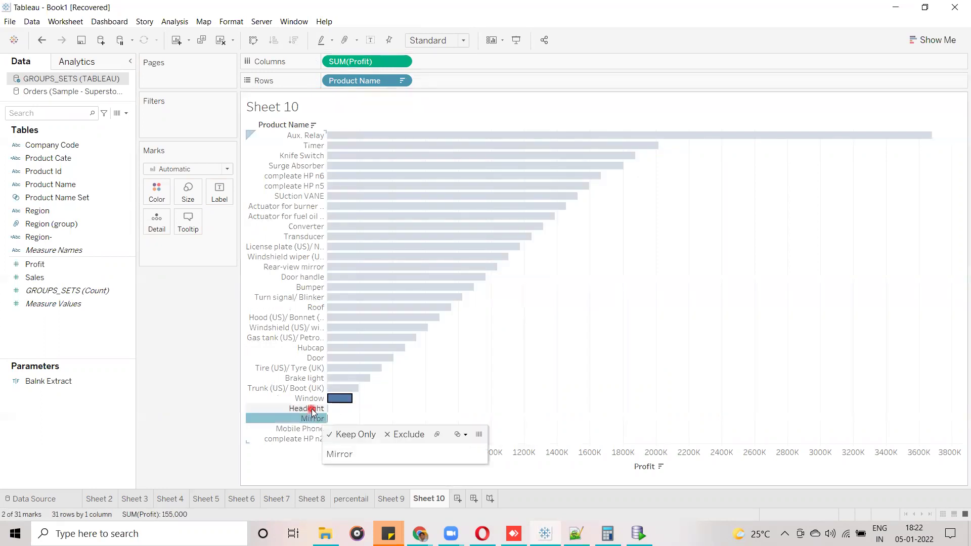
left_click(310, 408, "ctrl")
left_click(311, 428, "ctrl")
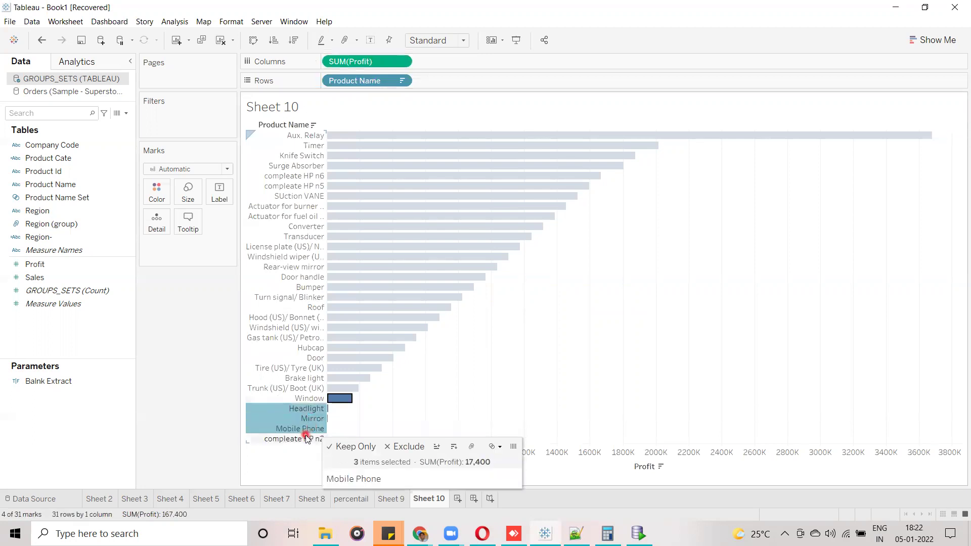
left_click(303, 439, "ctrl")
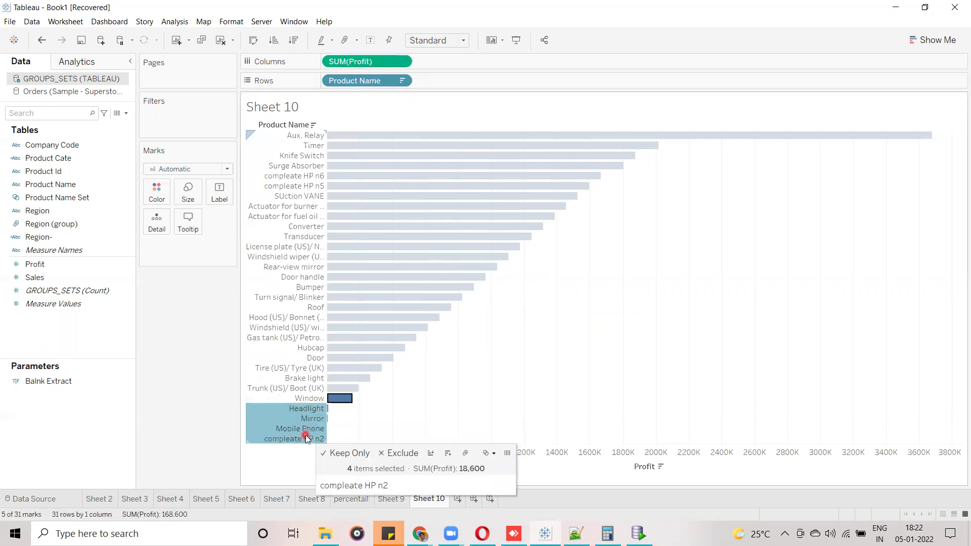
left_click(306, 226, "ctrl")
left_click(310, 236, "ctrl")
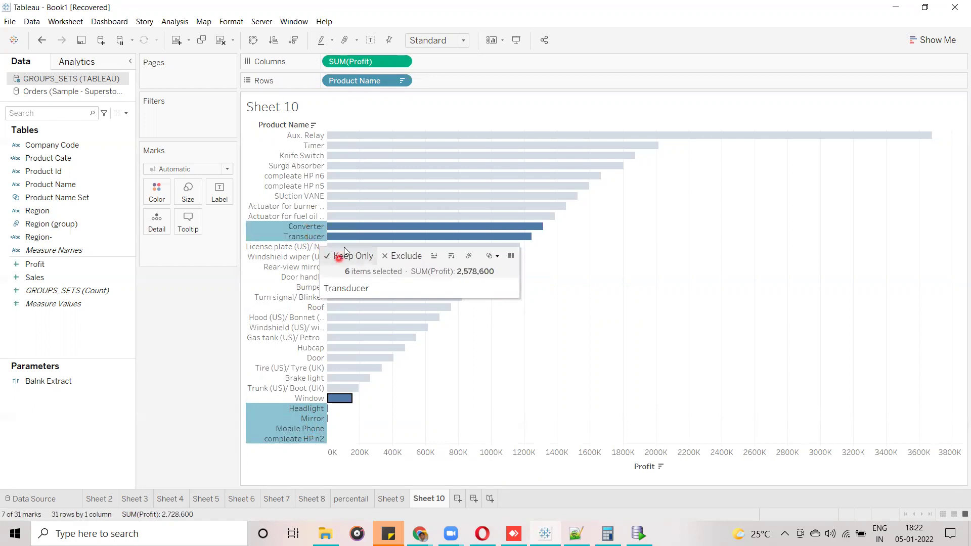
Choose Create Set from the selection tooltip's set menu for these products.
left_click(467, 256)
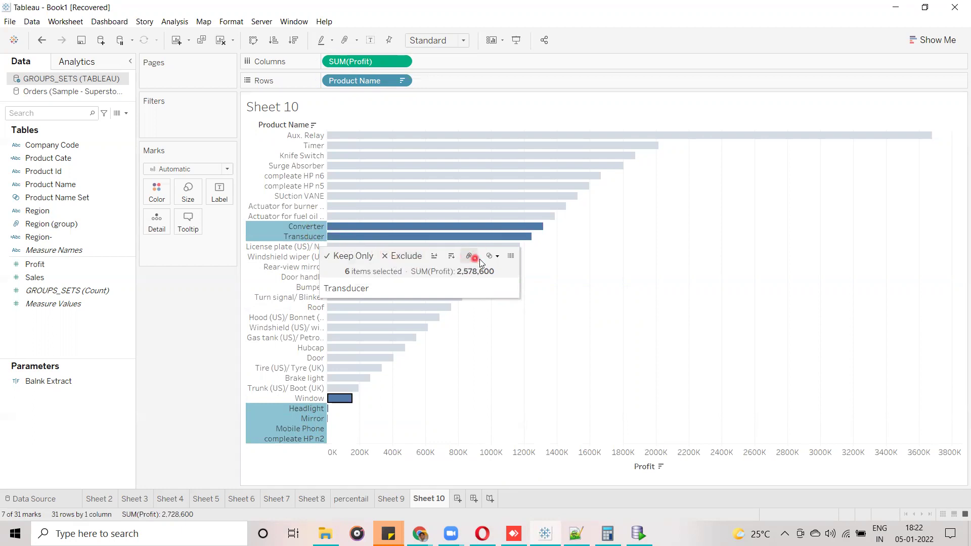
left_click(491, 263)
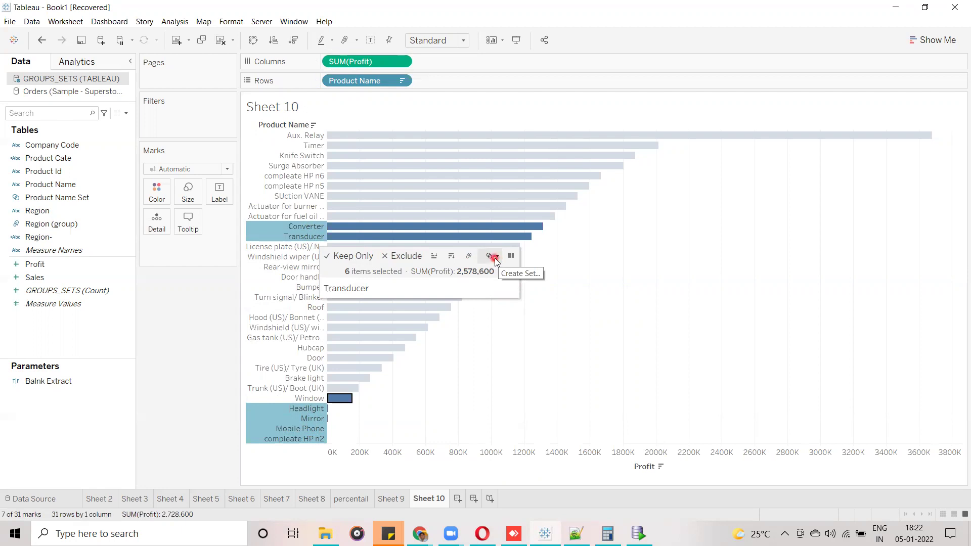
left_click(496, 259)
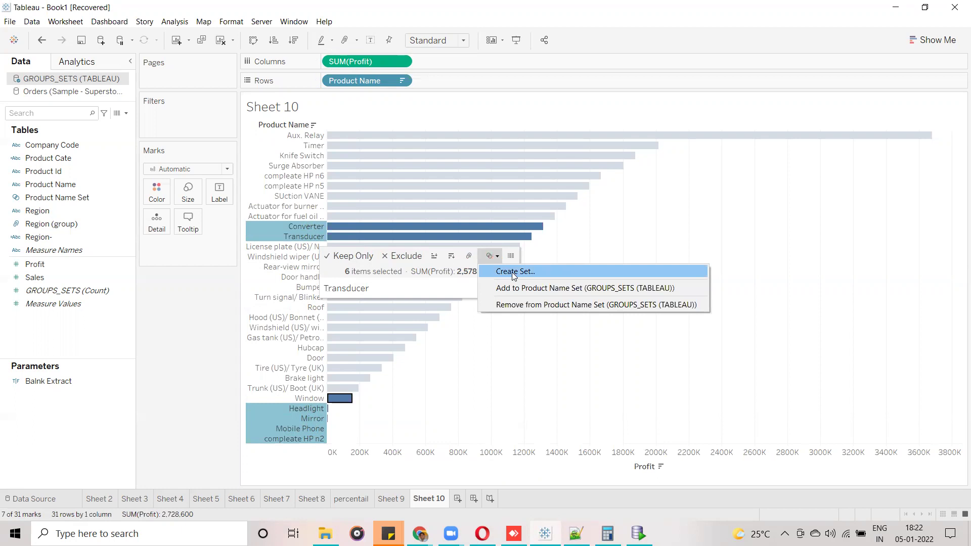
left_click(512, 272)
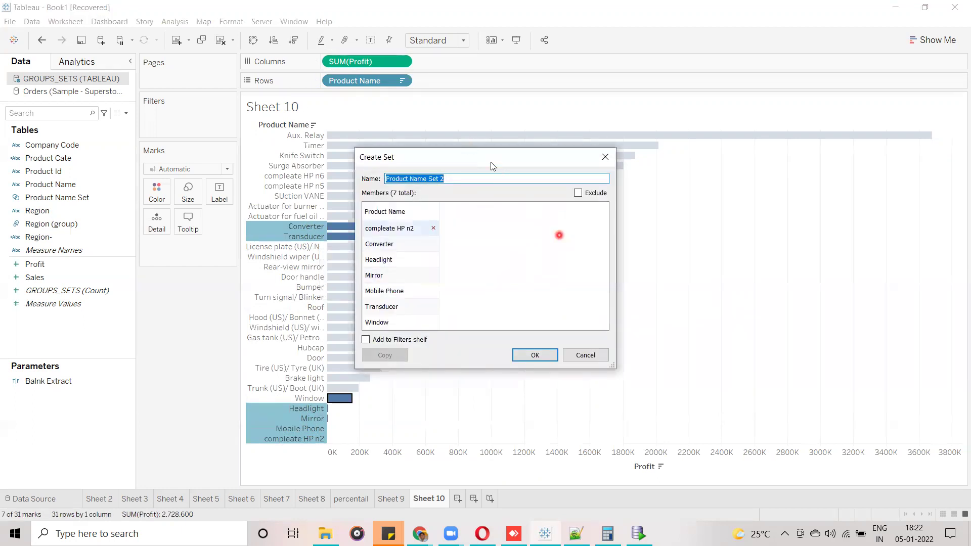
Name the new set 'Static Set' and confirm it.
left_click_drag(474, 157, 588, 133)
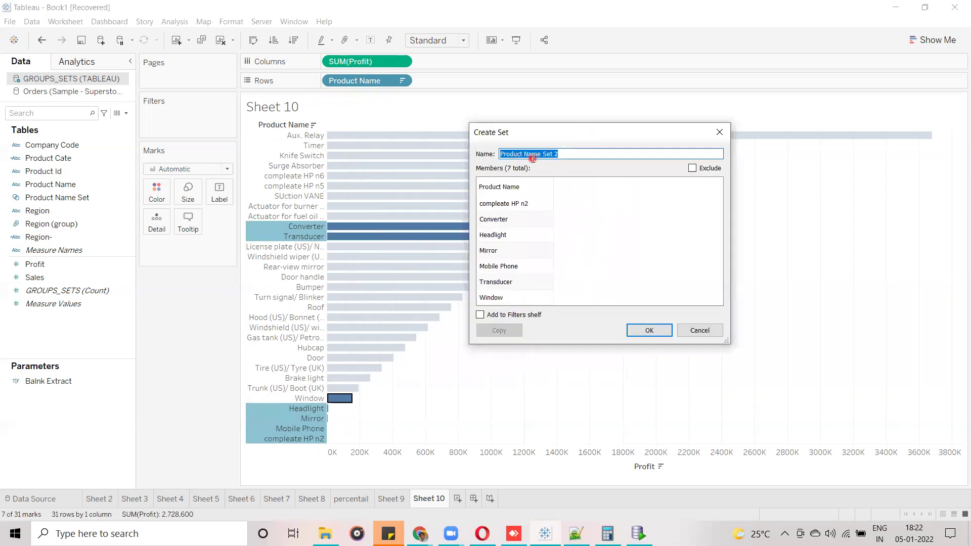
left_click(514, 170)
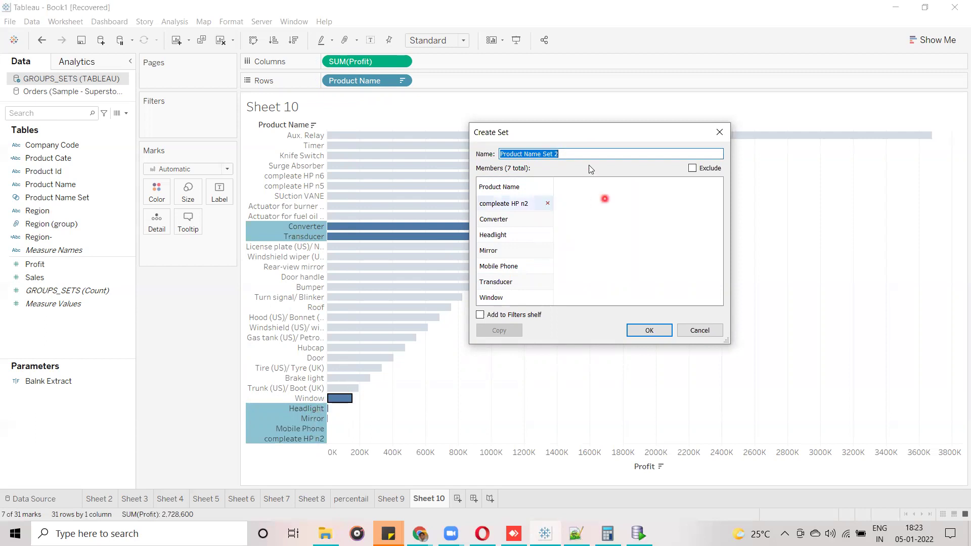
type("Static Set")
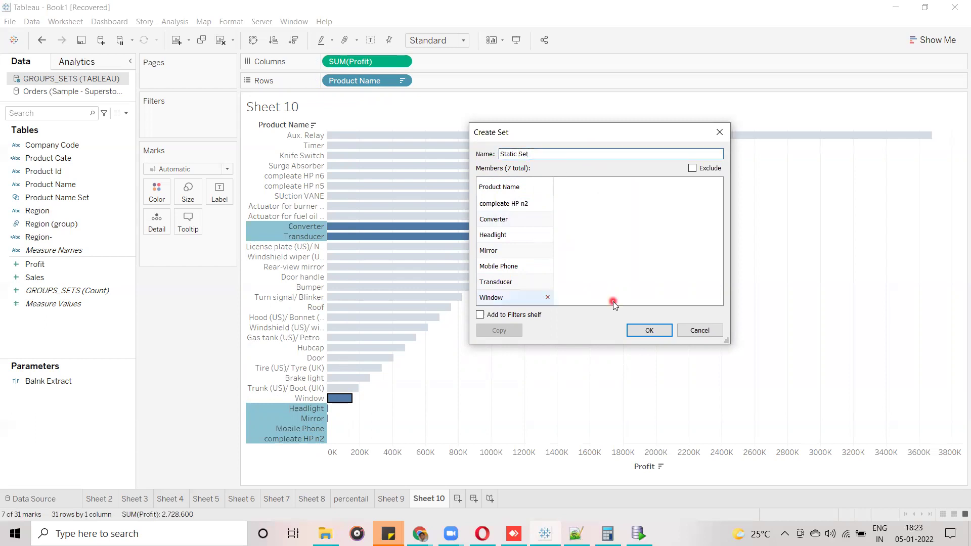
left_click(647, 331)
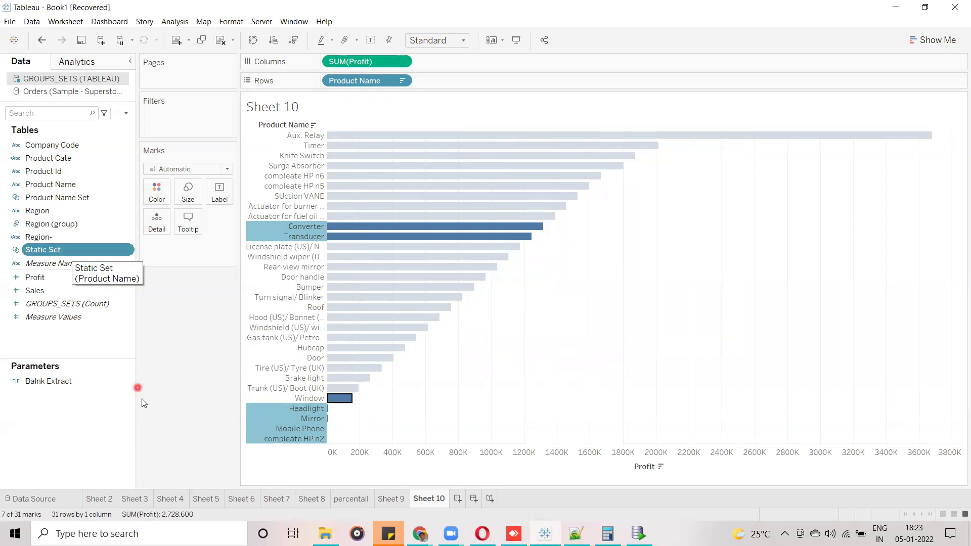
Put Static Set on Rows before Product Name, then switch to Oracle SQL Developer.
left_click(156, 383)
left_click_drag(45, 250, 325, 85)
left_click(270, 145)
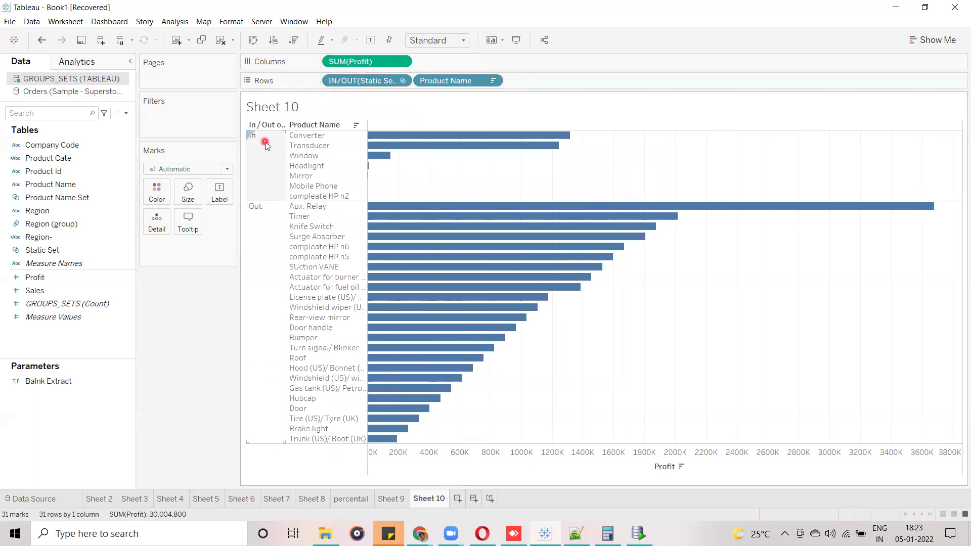
left_click(320, 151)
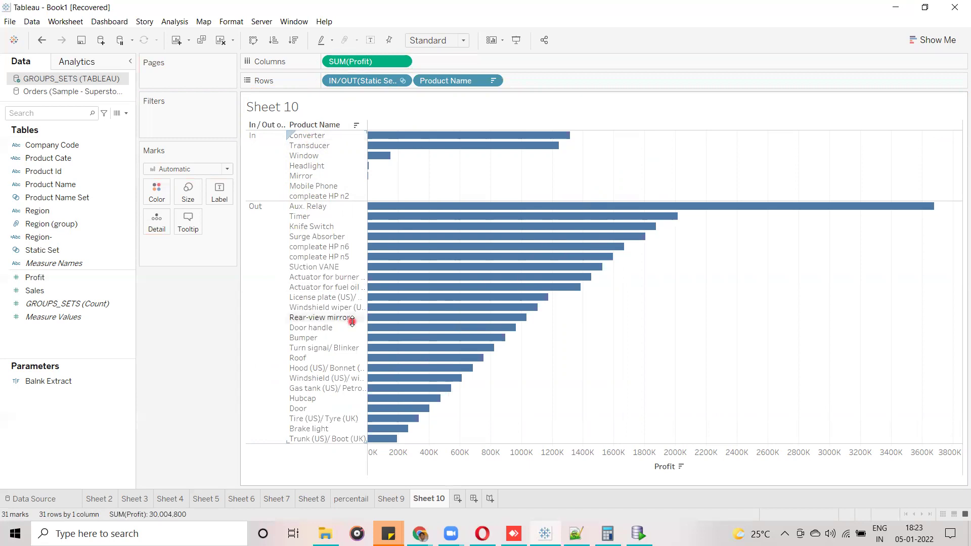
left_click(638, 533)
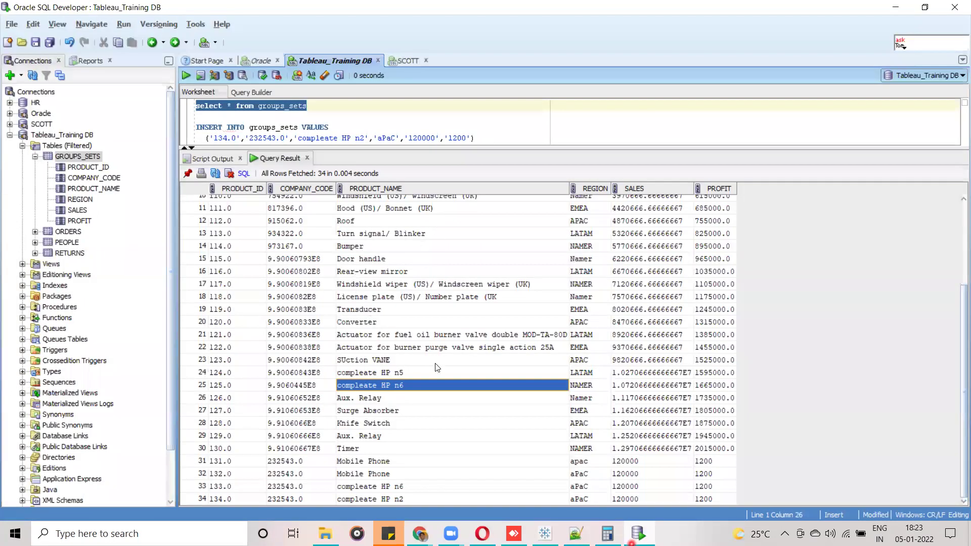
Check the Aux. Relay row in the query results, then return to Tableau.
left_click(444, 434)
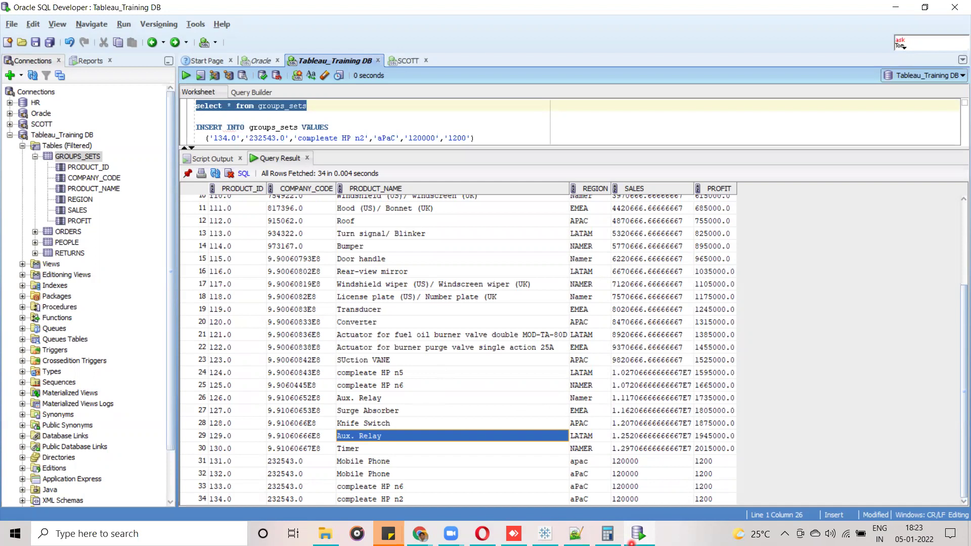
left_click(545, 534)
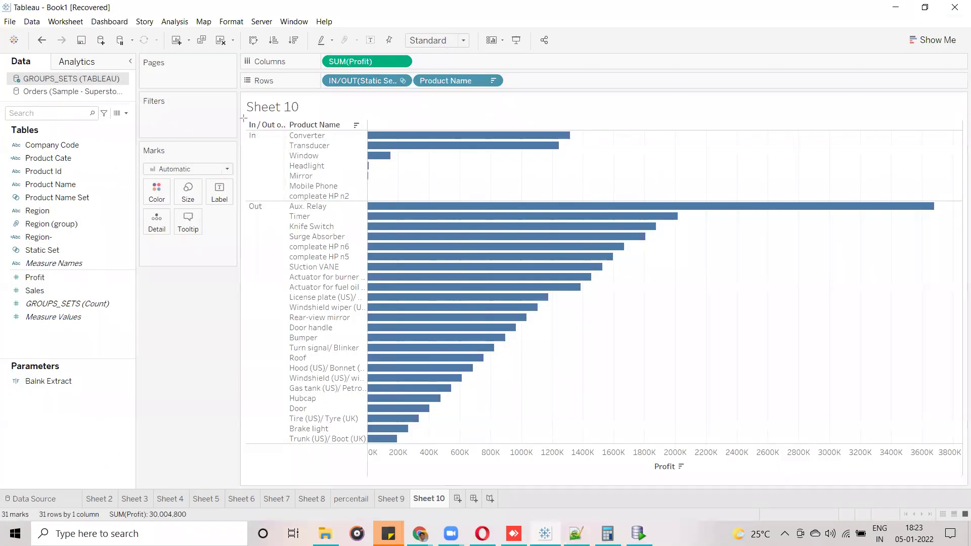
left_click_drag(242, 127, 612, 201)
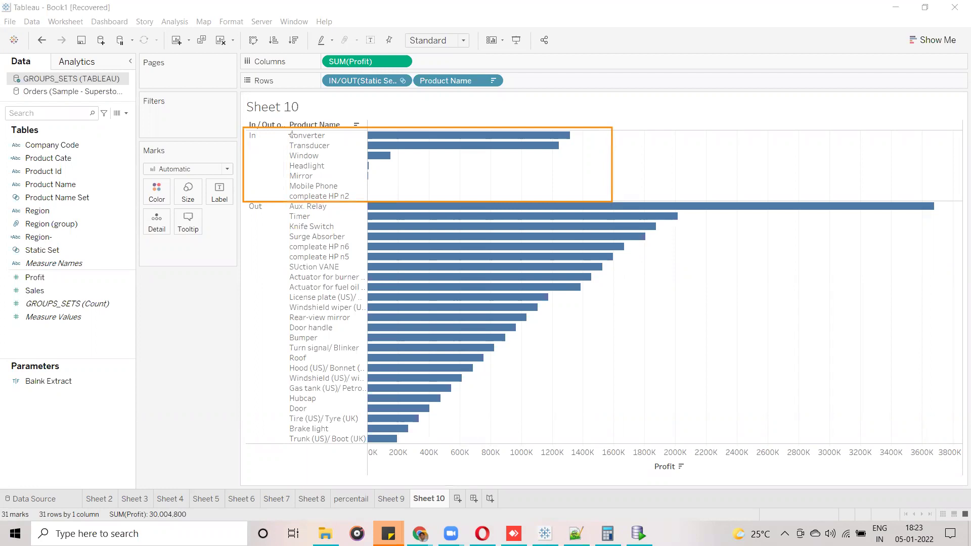
mouse_move(286, 130)
left_mouse_down()
mouse_move(350, 143)
mouse_move(358, 202)
left_mouse_up()
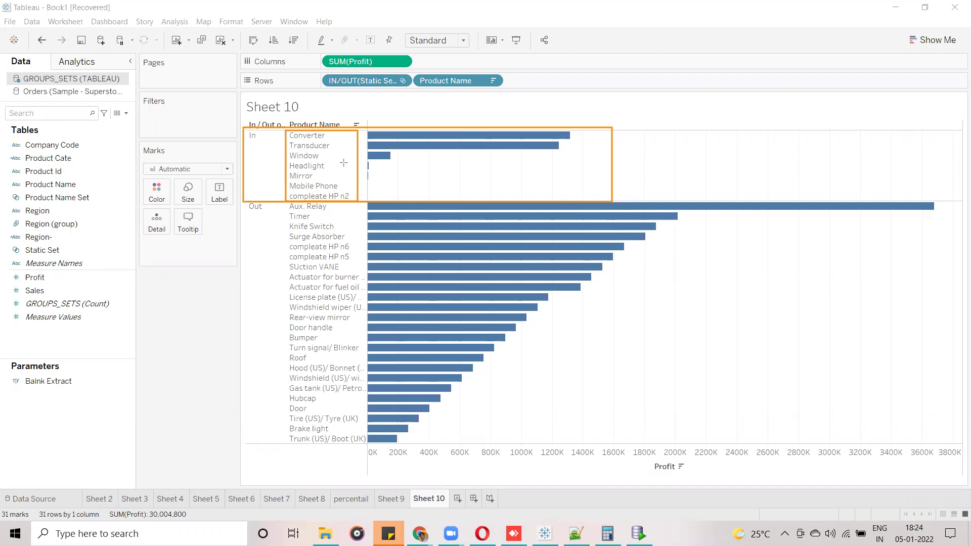
mouse_move(369, 128)
left_mouse_down()
mouse_move(487, 173)
mouse_move(585, 181)
mouse_move(586, 189)
left_mouse_up()
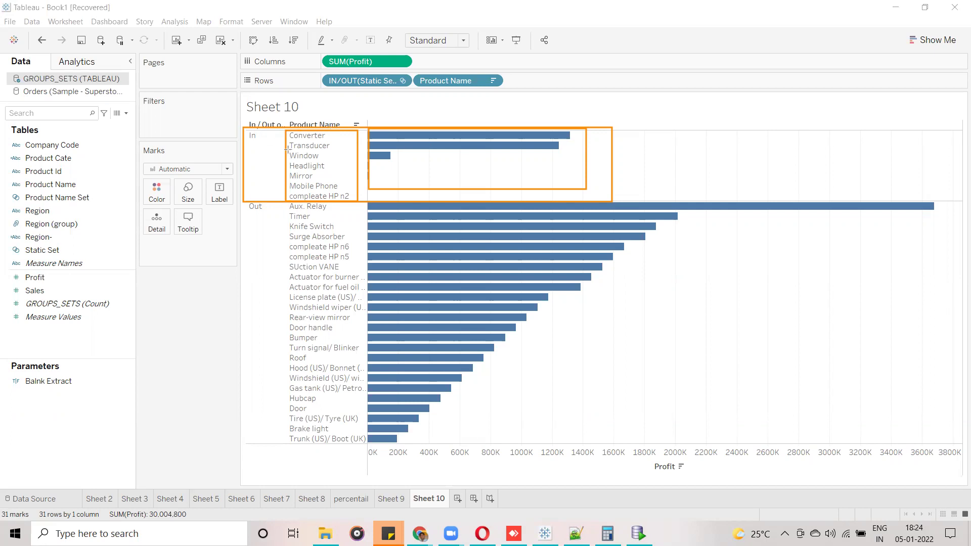
left_click_drag(286, 151, 329, 161)
left_click_drag(393, 151, 431, 162)
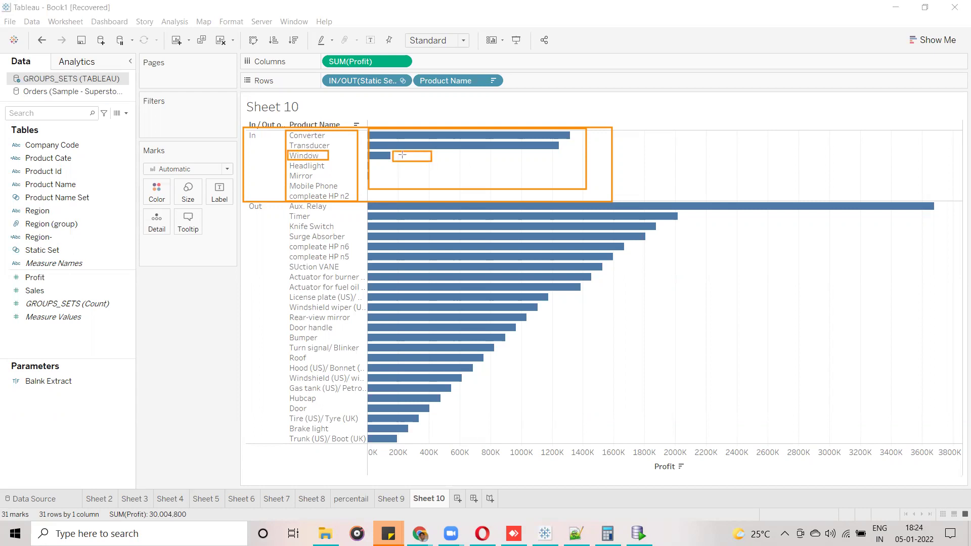
mouse_move(438, 150)
left_mouse_down()
mouse_move(438, 161)
mouse_move(491, 162)
left_mouse_up()
left_click_drag(335, 133, 337, 201)
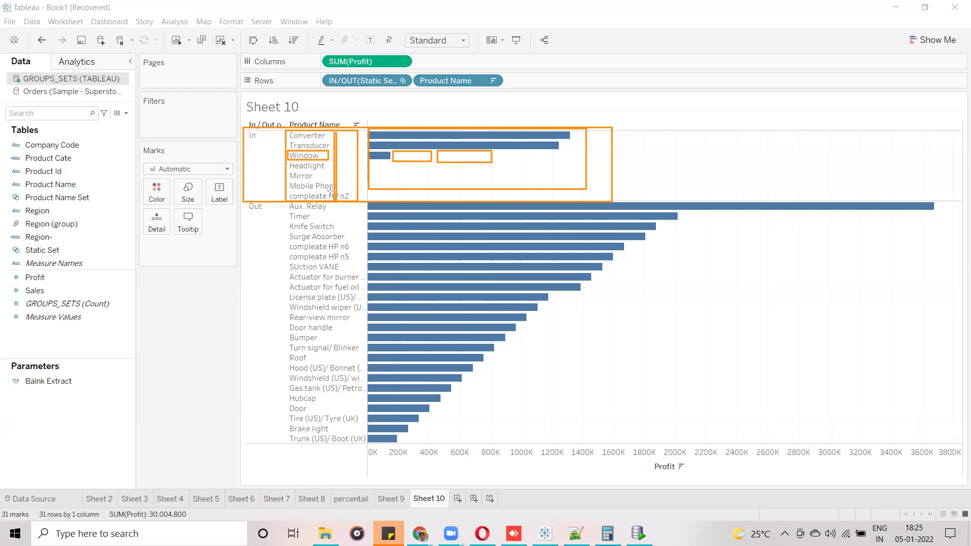
left_click_drag(285, 211, 319, 222)
mouse_move(287, 225)
left_mouse_down()
mouse_move(307, 370)
mouse_move(362, 409)
left_mouse_up()
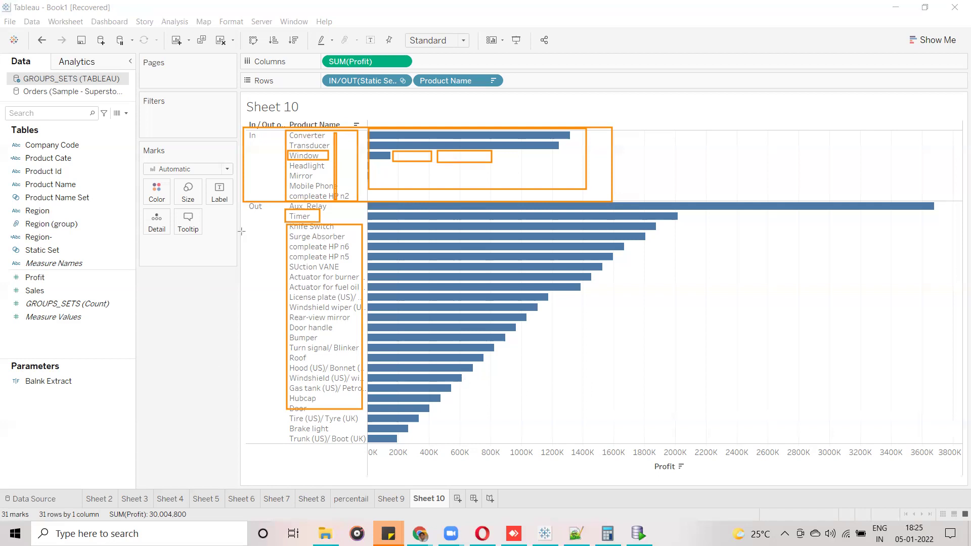
mouse_move(239, 201)
left_mouse_down()
mouse_move(270, 335)
mouse_move(675, 451)
left_mouse_up()
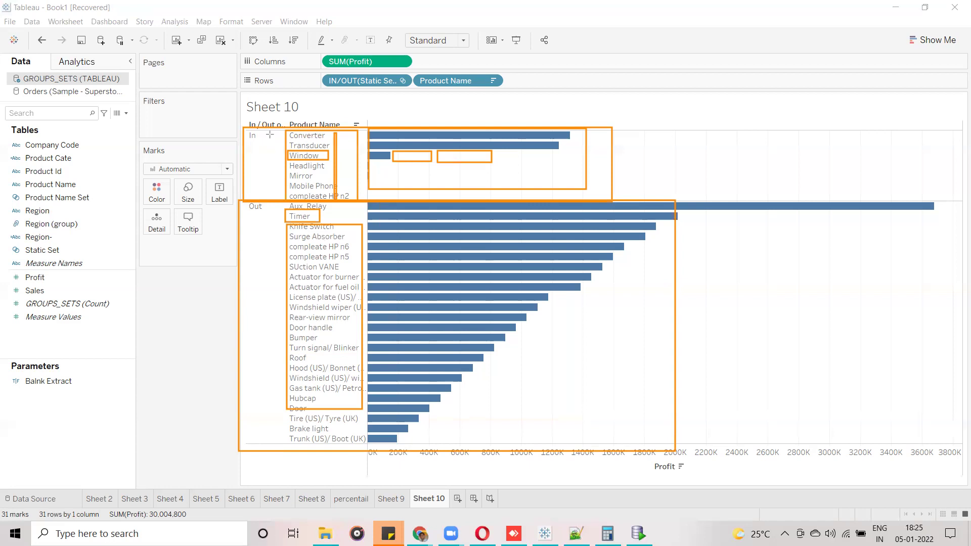
mouse_move(280, 126)
left_mouse_down()
mouse_move(327, 212)
mouse_move(362, 213)
left_mouse_up()
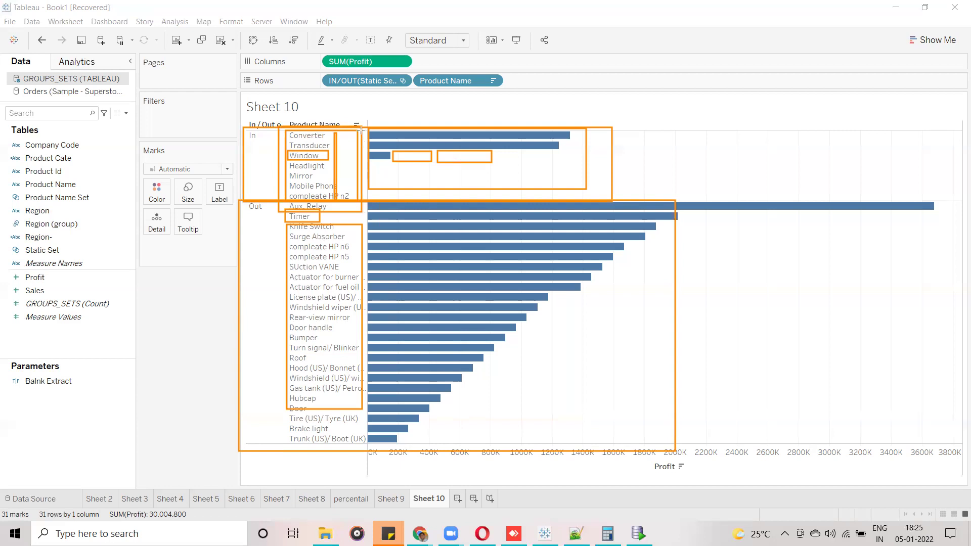
mouse_move(287, 129)
left_mouse_down()
mouse_move(298, 166)
mouse_move(334, 162)
left_mouse_up()
left_click_drag(277, 135, 330, 142)
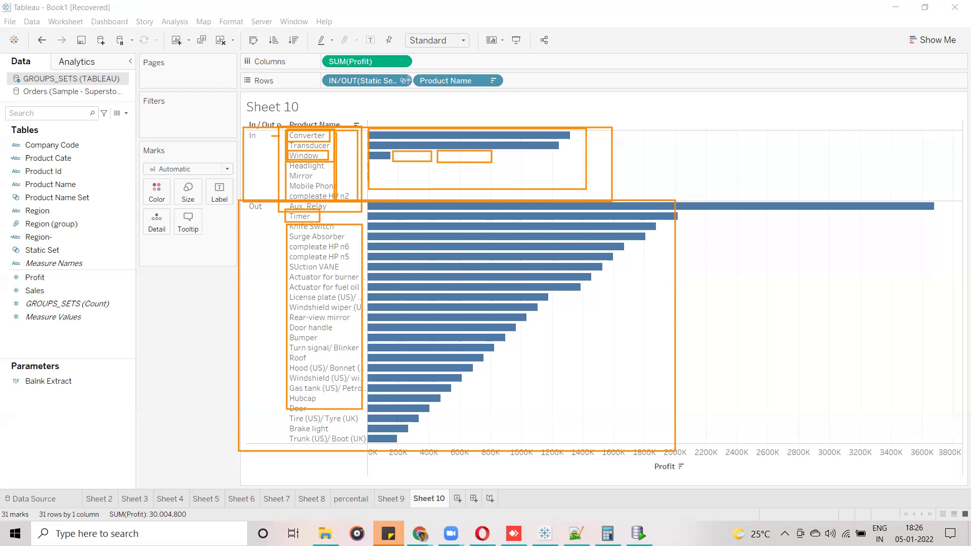
key("e")
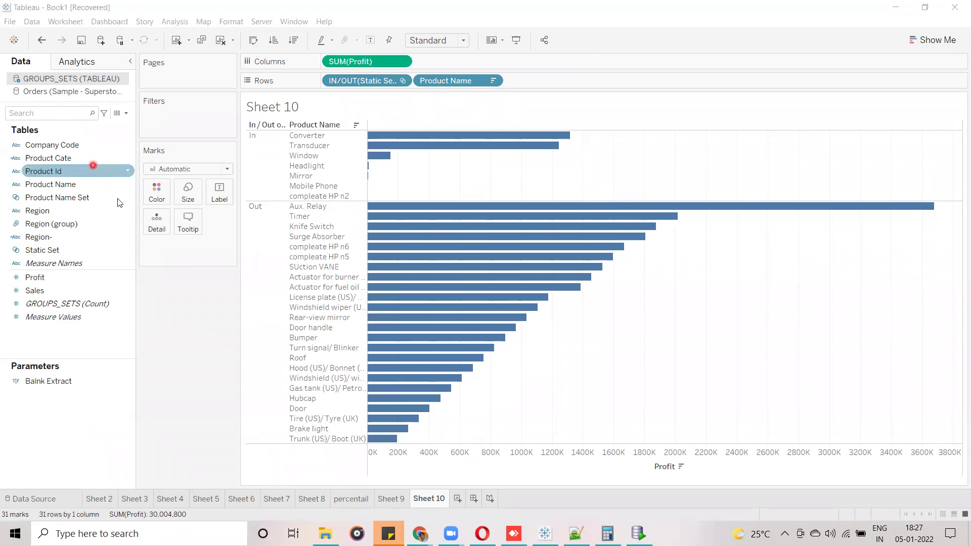
Edit Product Name Set's condition from SUM(Profit) >= 1,00,000 to 3,00,000.
left_click(117, 250)
left_click_drag(117, 250, 131, 188)
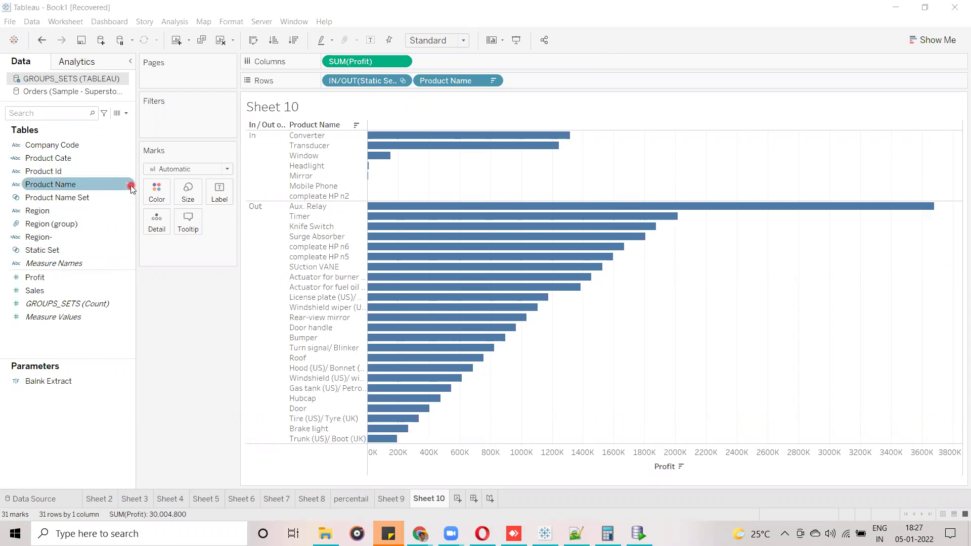
mouse_move(130, 185)
left_mouse_down()
mouse_move(50, 186)
mouse_move(49, 204)
mouse_move(108, 204)
left_mouse_up()
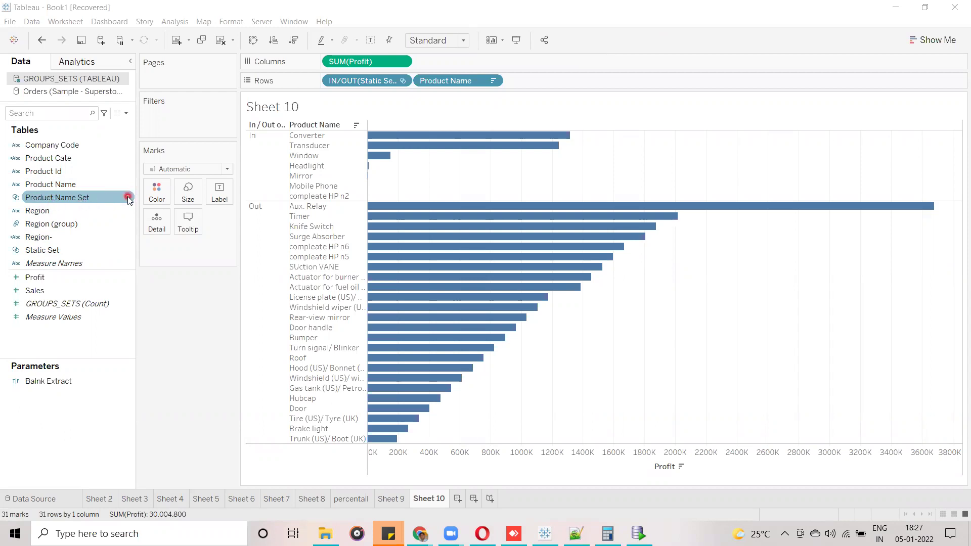
right_click(128, 200)
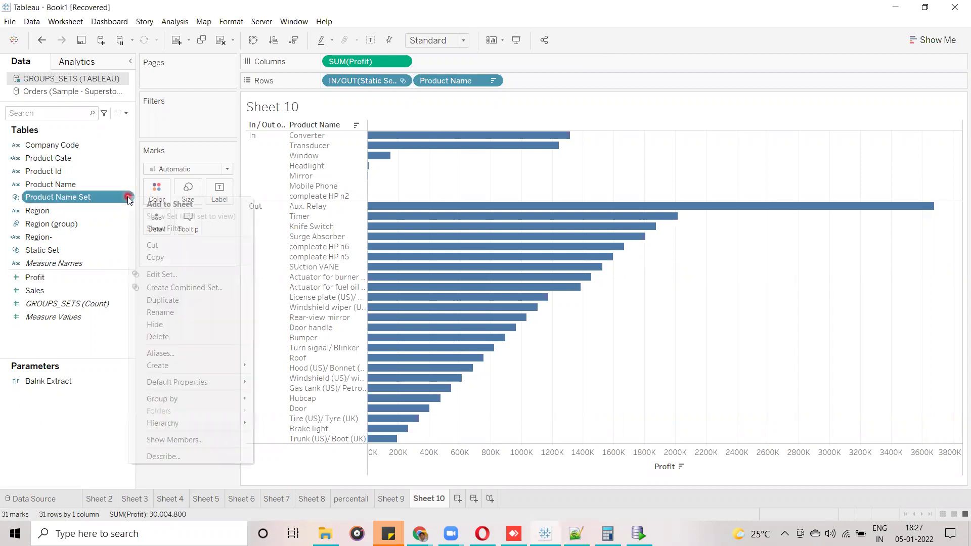
left_click(178, 273)
left_click_drag(493, 89, 392, 87)
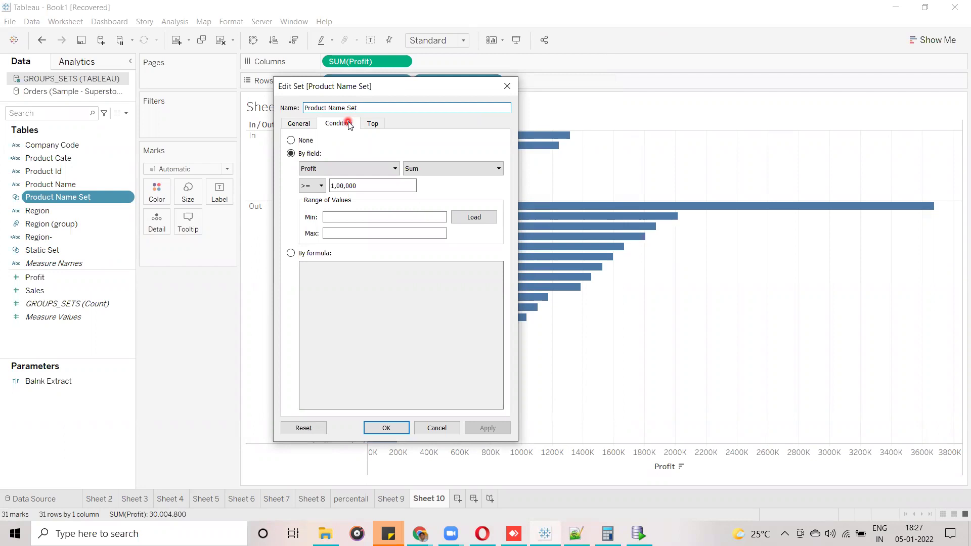
left_click(360, 186)
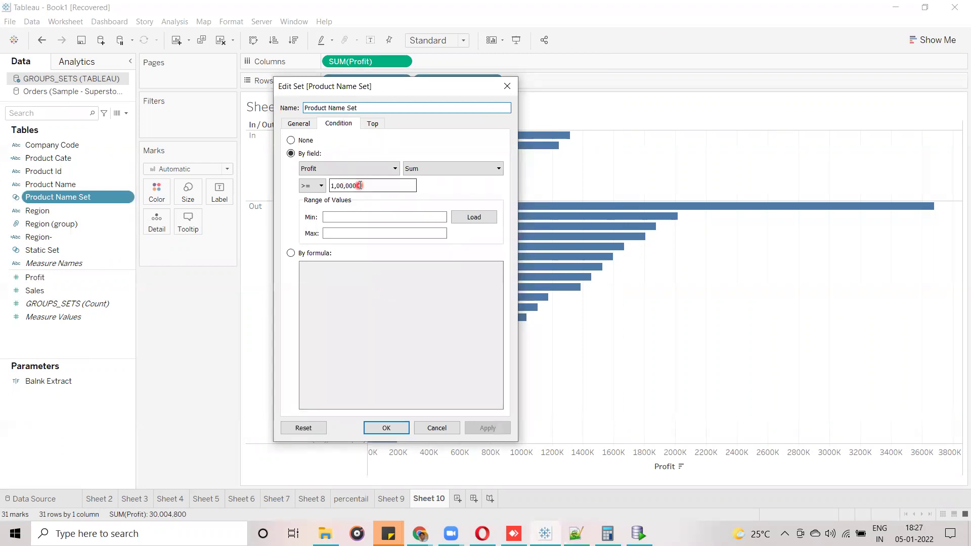
left_click(334, 186)
key("Delete")
type("3")
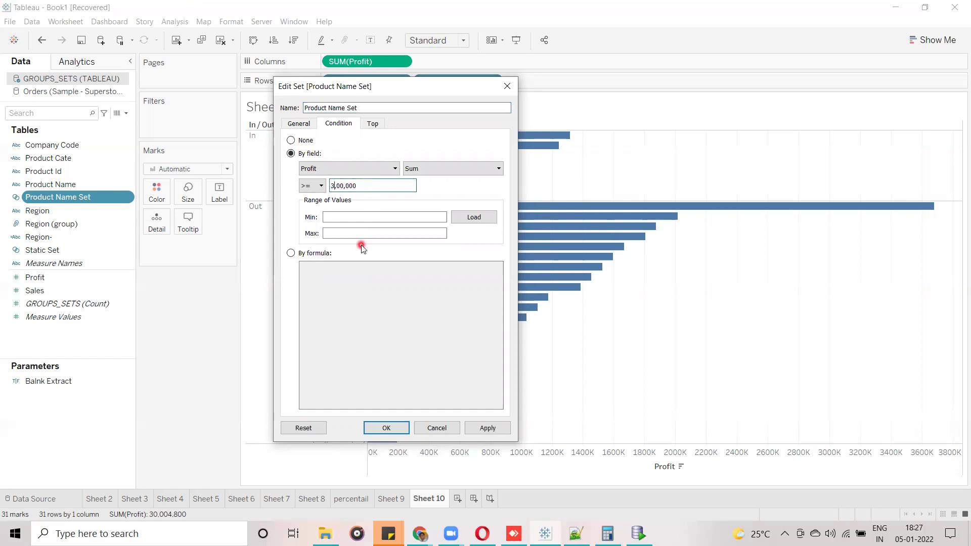
left_click(379, 430)
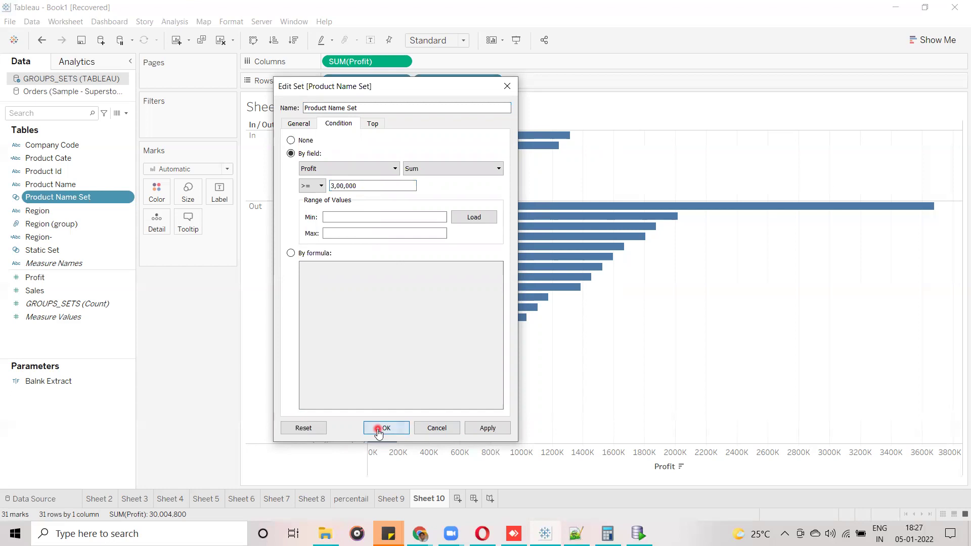
After checking Sheet 9, replace Static Set on Sheet 10's Rows with Product Name Set.
left_click(382, 499)
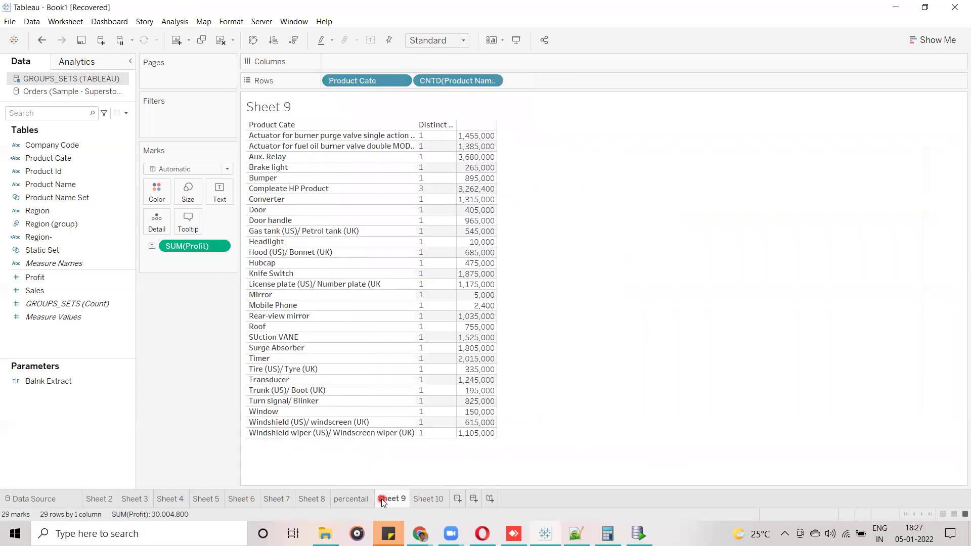
left_click(424, 504)
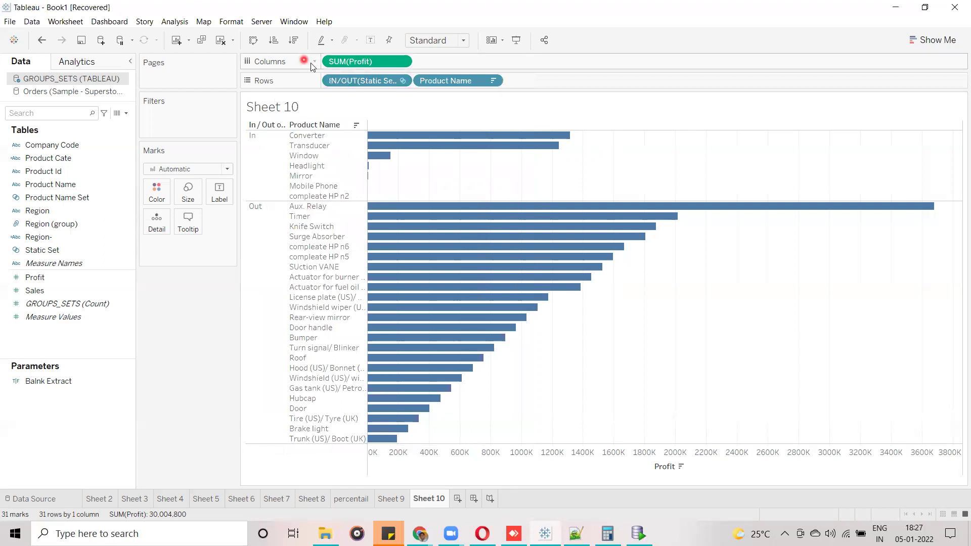
left_click_drag(346, 81, 63, 287)
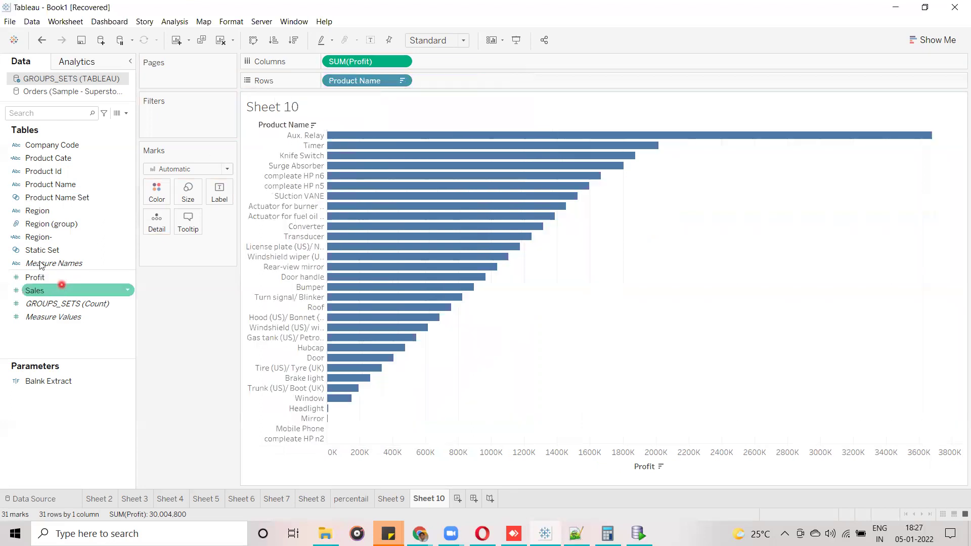
left_click_drag(46, 200, 325, 83)
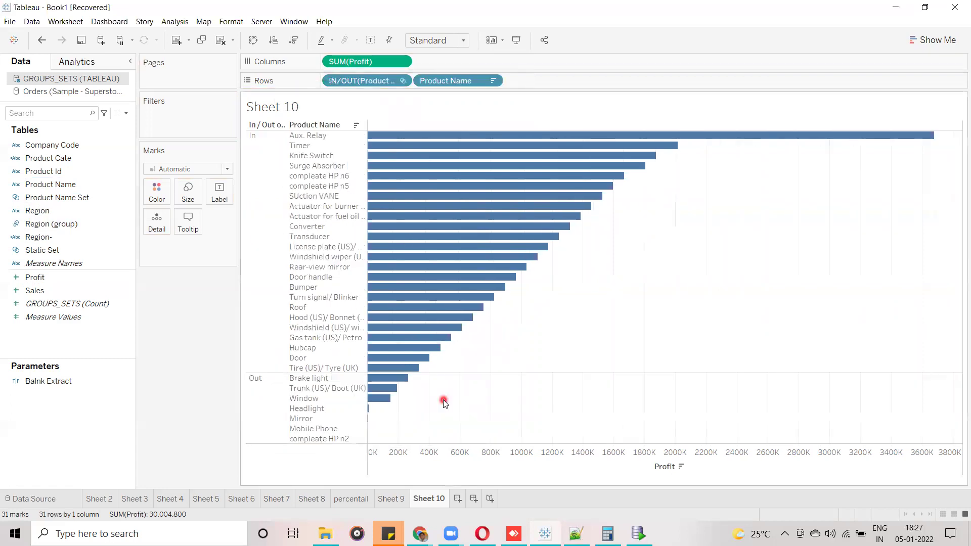
Turn on profit value labels for Sheet 10's bars and check the Tire bar's details.
mouse_move(436, 134)
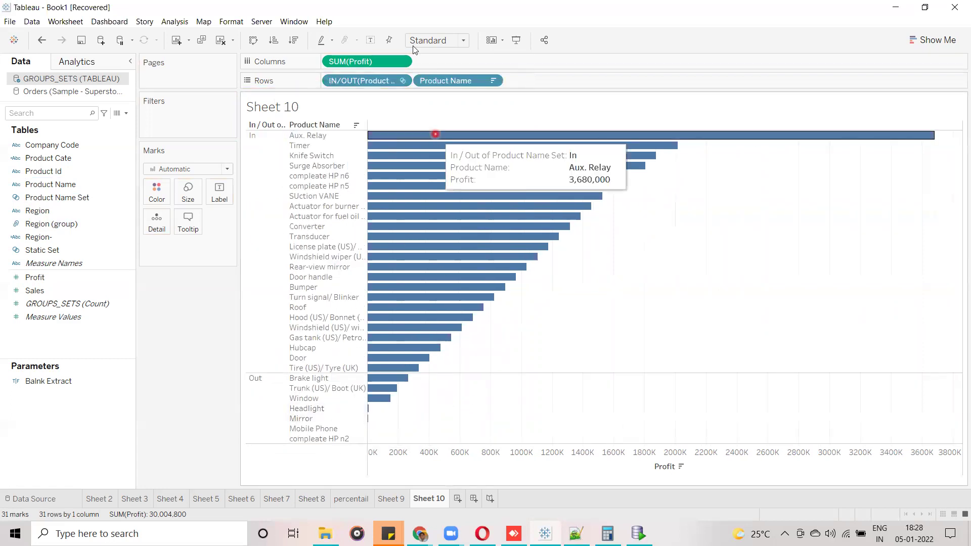
left_click(372, 42)
left_click(482, 409)
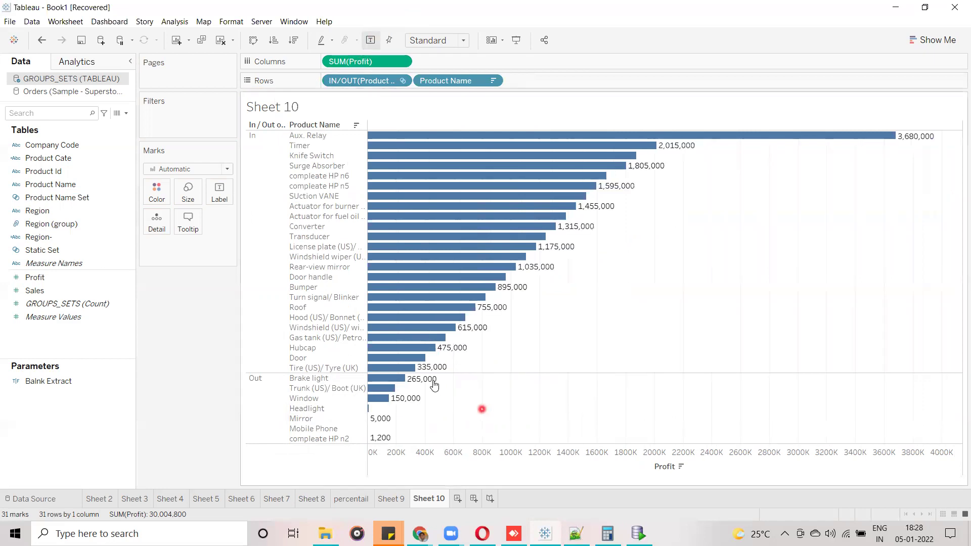
left_click(379, 367)
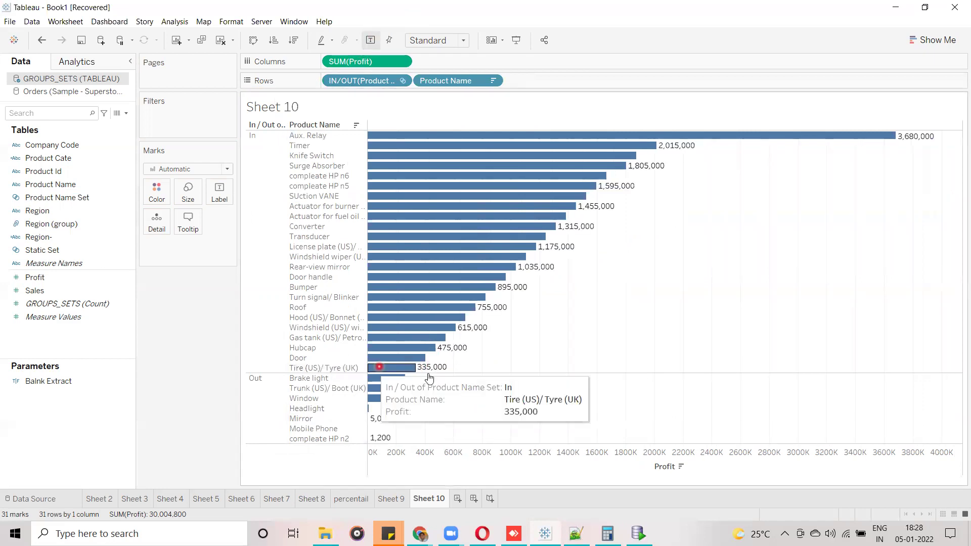
left_click(529, 294)
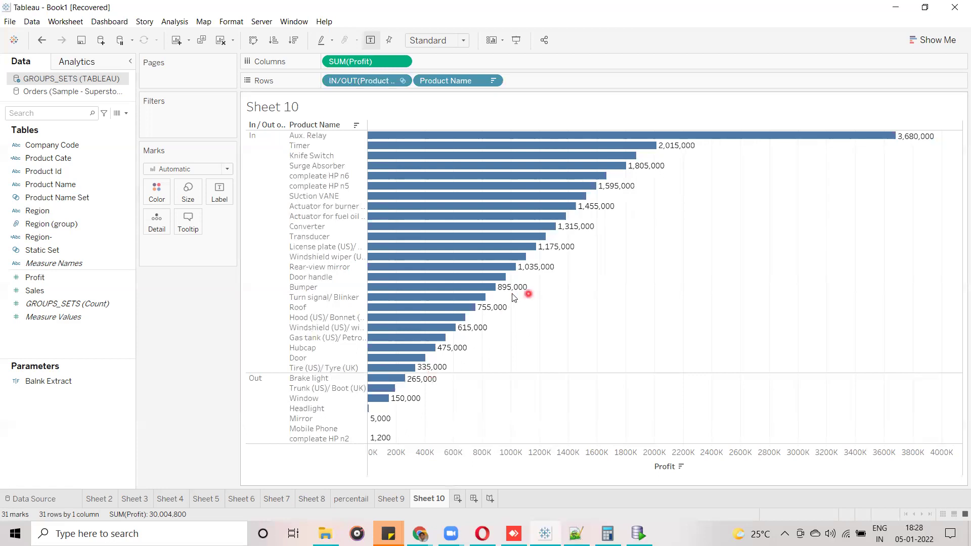
left_click(76, 200)
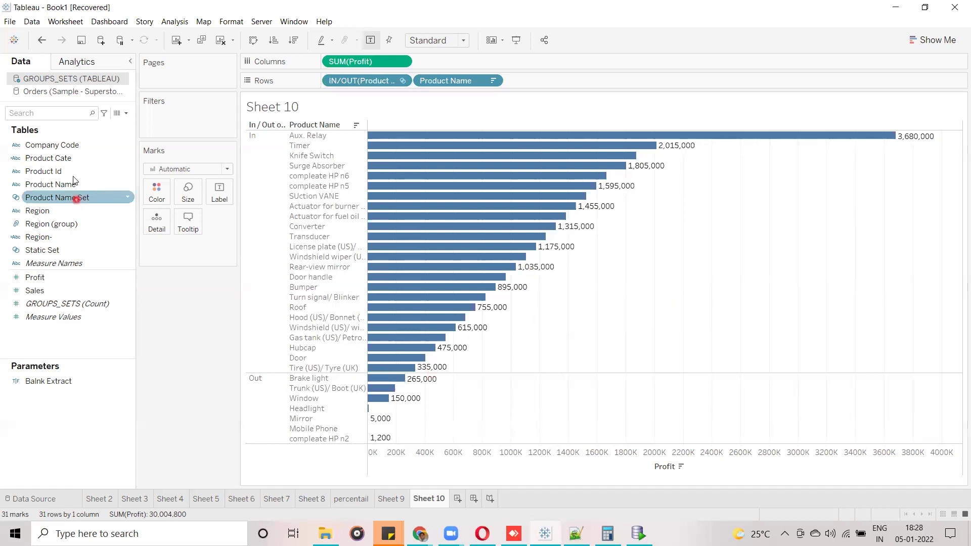
Change Product Name Set's profit condition from 3,00,000 to 10,00,000.
right_click(121, 197)
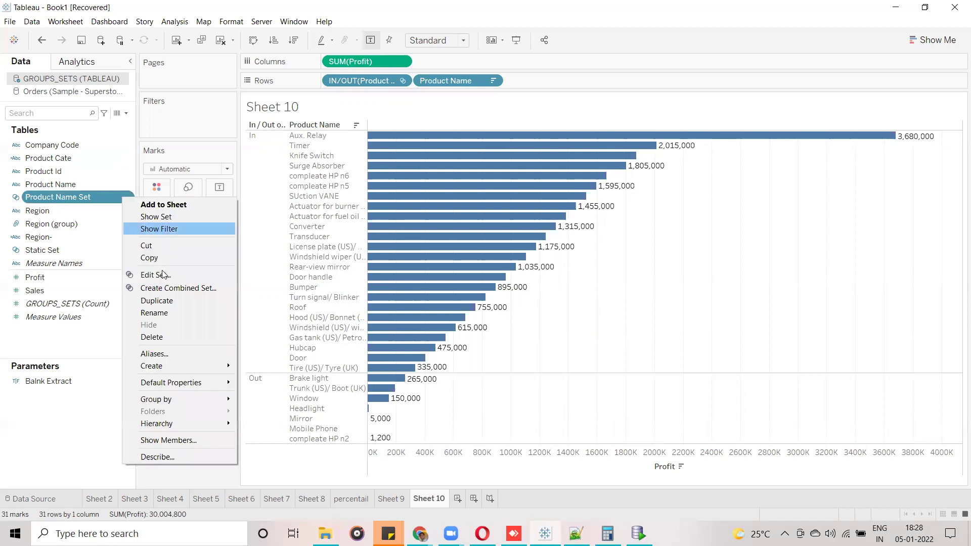
left_click(161, 274)
left_click(450, 185)
left_click(428, 186)
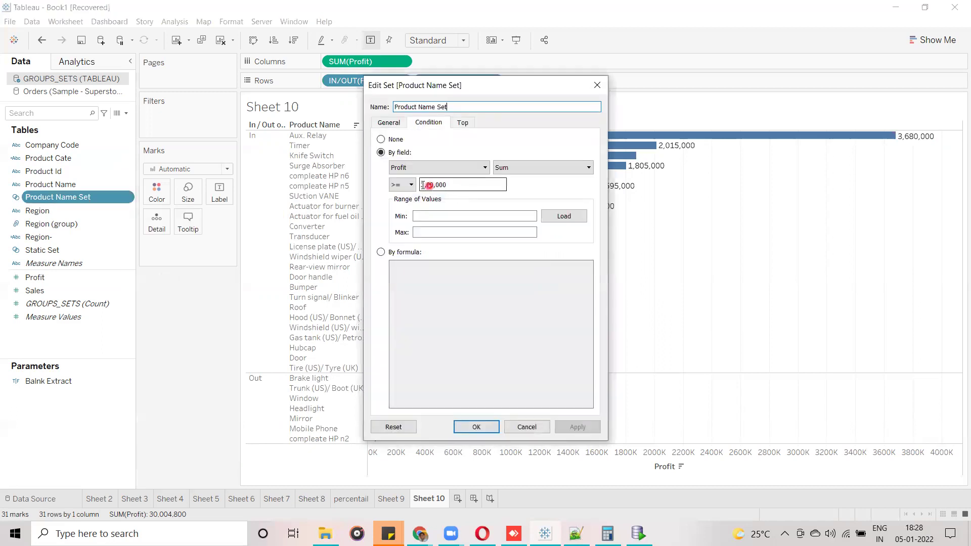
left_click(419, 272)
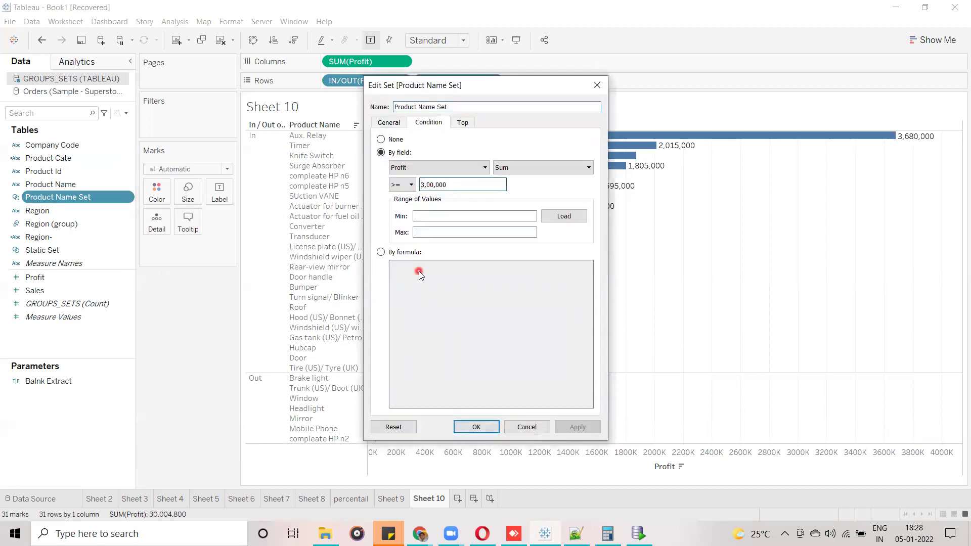
key("Delete")
type("10")
left_click(476, 428)
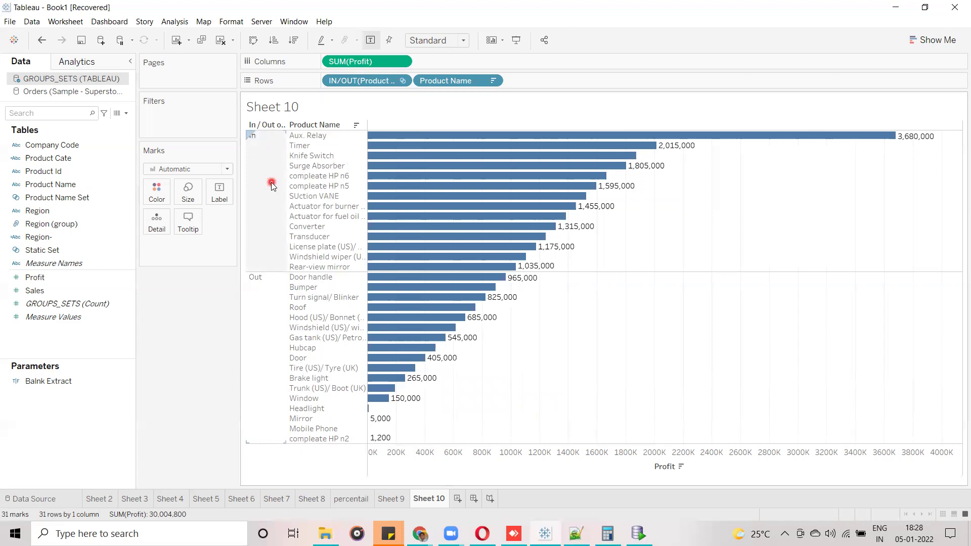
Clear the selection on the In group in the Sheet 10 chart.
left_click(251, 132)
mouse_move(409, 155)
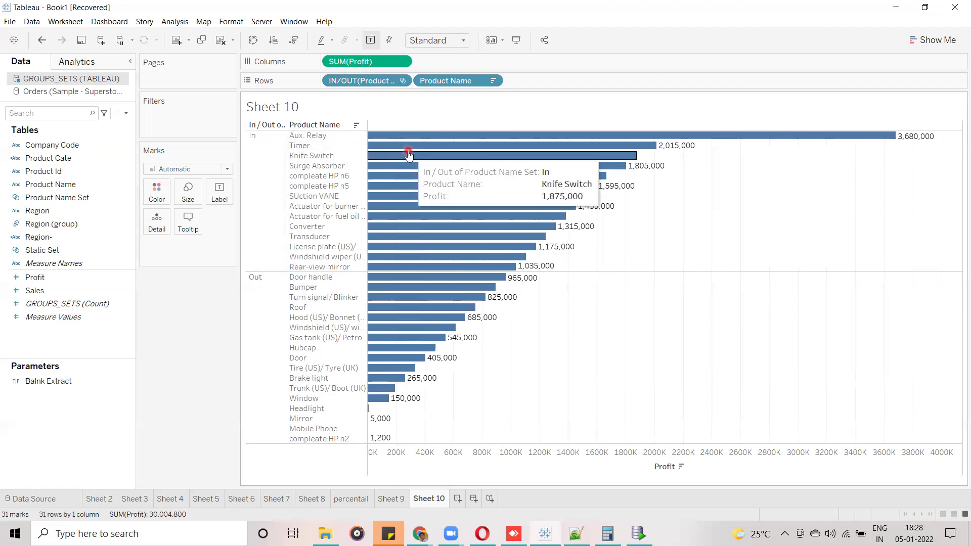
left_click(122, 224)
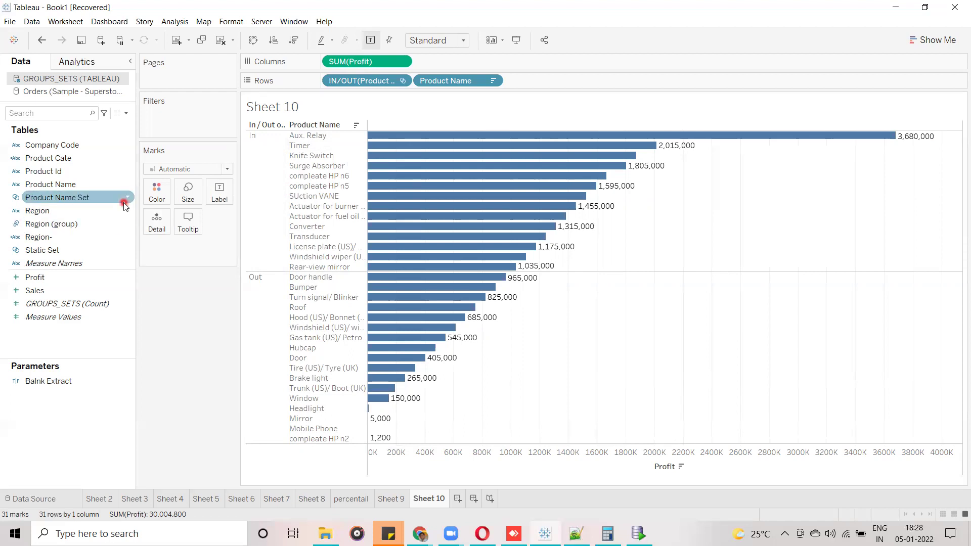
Review the Product Name Set's at-least-10,00,000 profit condition, then bring up Oracle SQL Developer.
right_click(124, 198)
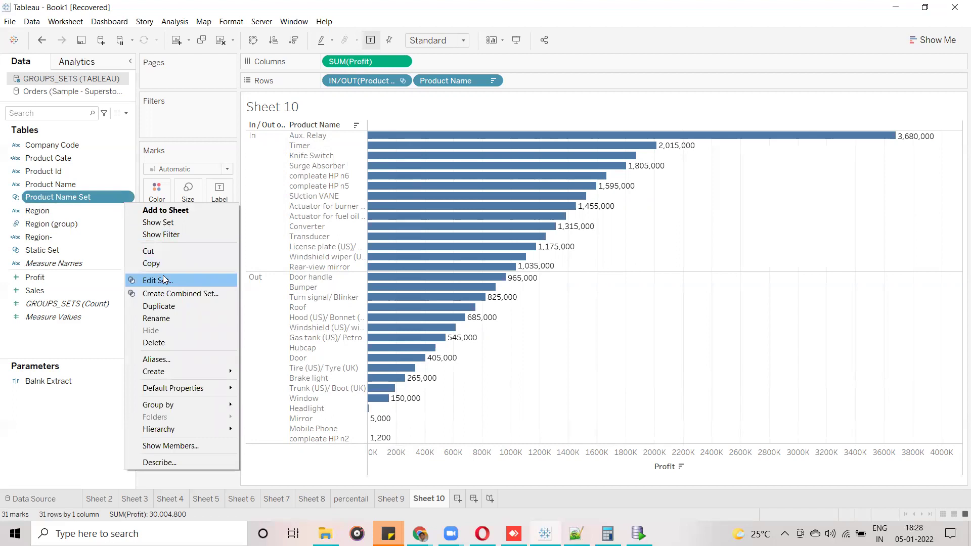
left_click(158, 280)
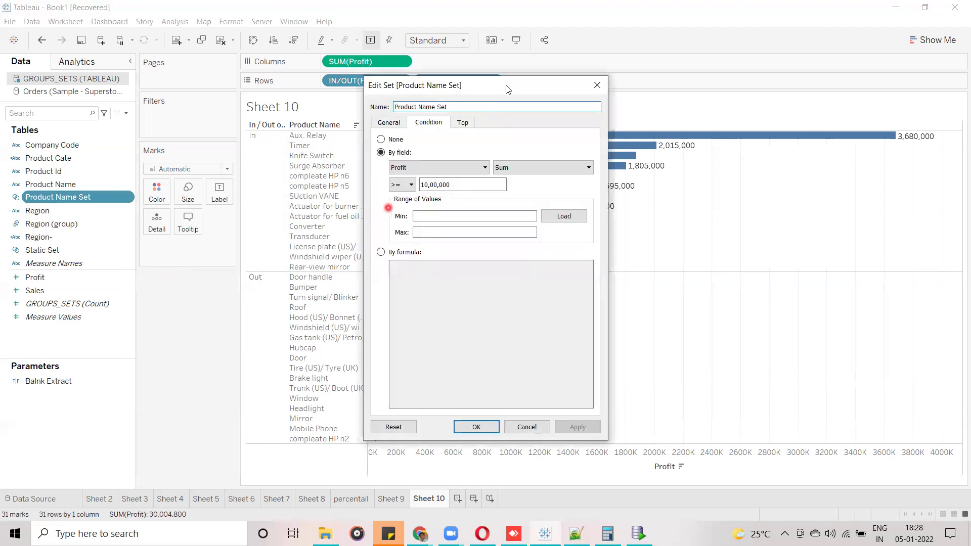
mouse_move(375, 147)
left_mouse_down()
mouse_move(400, 250)
mouse_move(622, 235)
mouse_move(603, 247)
left_mouse_up()
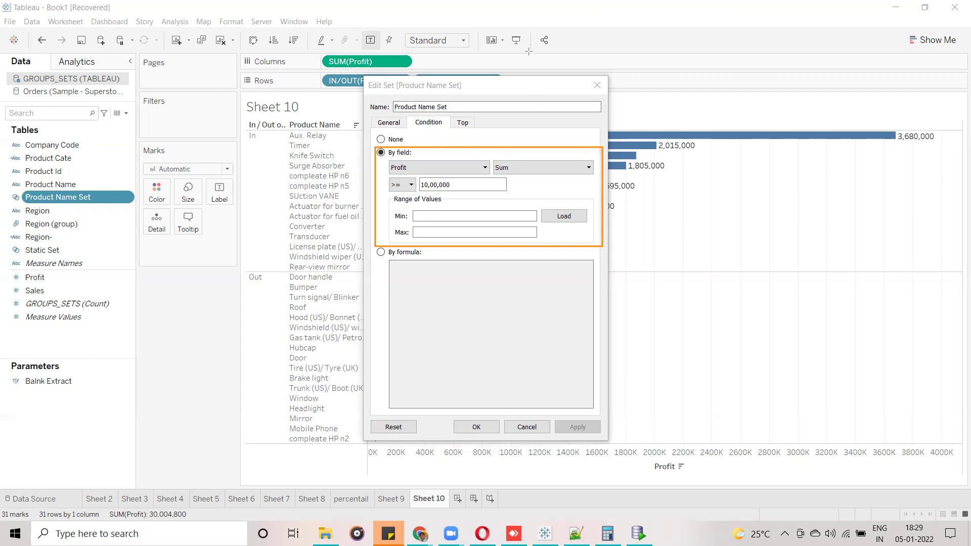
left_click(637, 534)
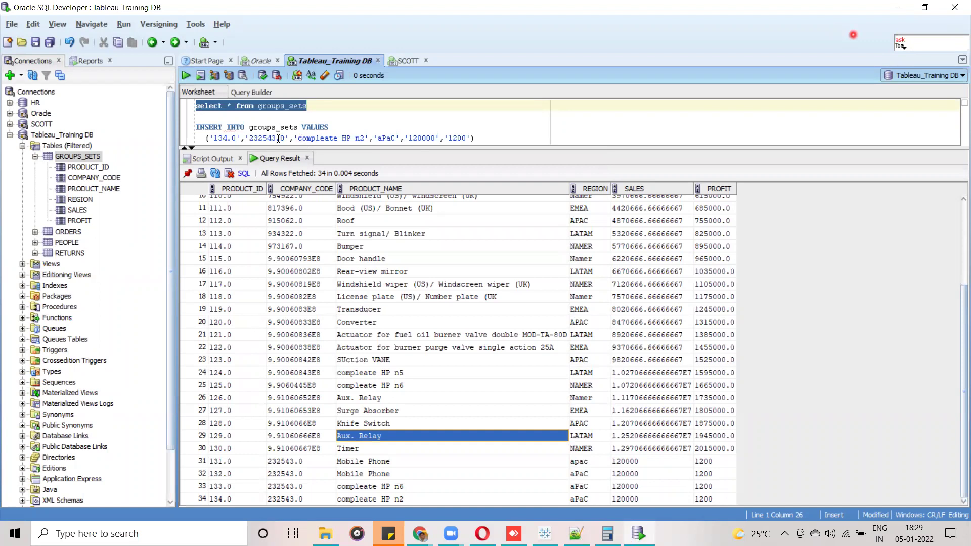
Edit the INSERT values to product id 135, name KRISHNA and profit 1000001.
left_click(465, 138)
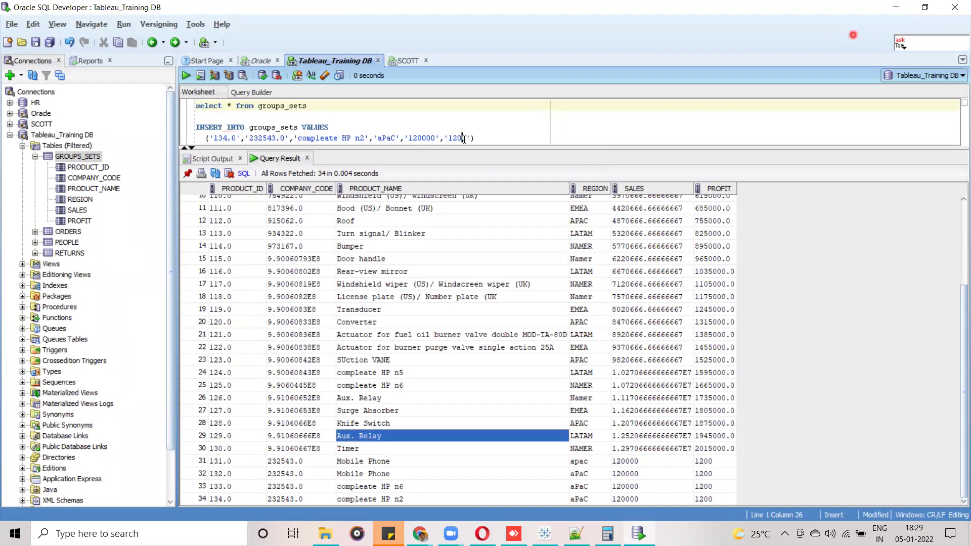
left_click(451, 138, "shift")
type("00000")
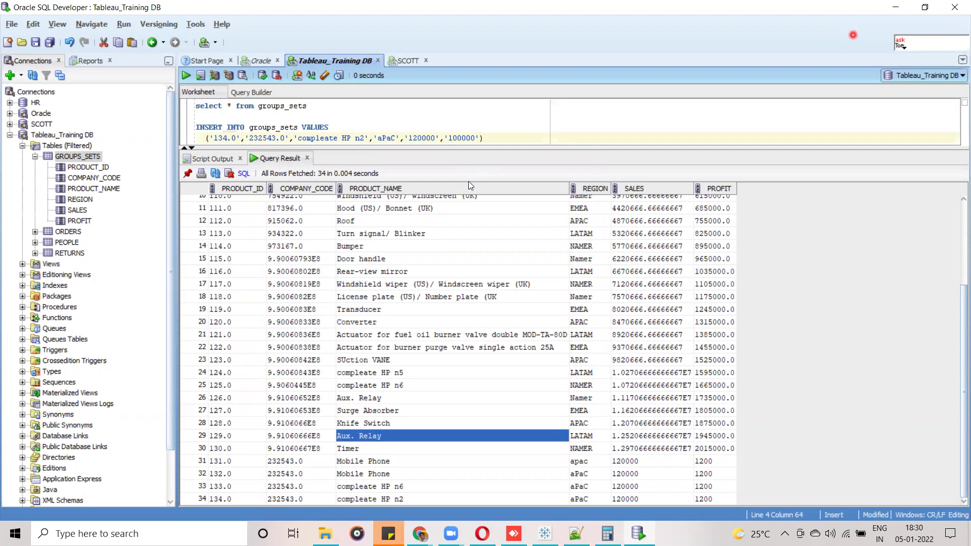
type("1")
key("ctrl+Left")
key("ctrl+Left")
key("ctrl+Left")
key("ctrl+Left")
key("ctrl+Left")
key("ctrl+Left")
key("ctrl+Left")
key("ctrl+Left")
key("ctrl+Left")
key("ctrl+Left")
key("ctrl+Left")
key("ctrl+Left")
key("BackSpace")
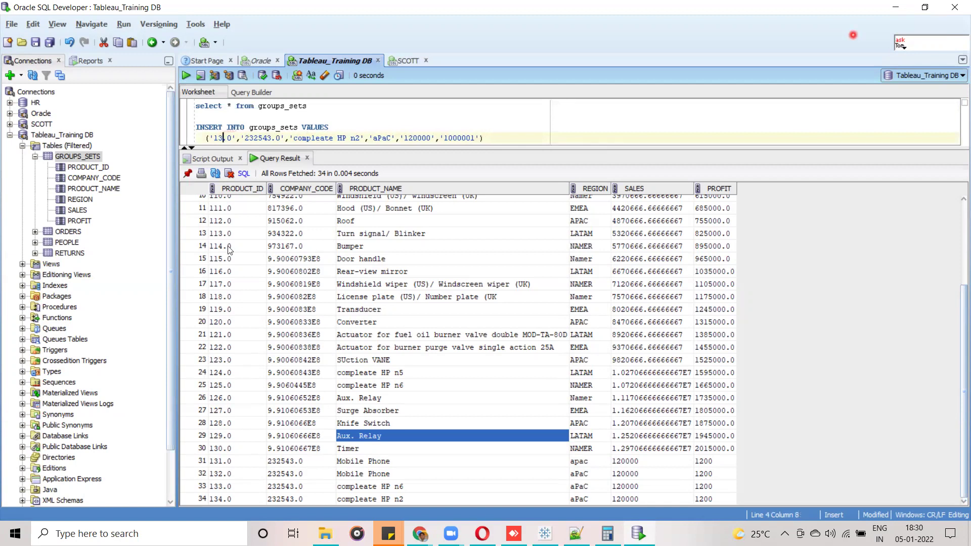
type("5")
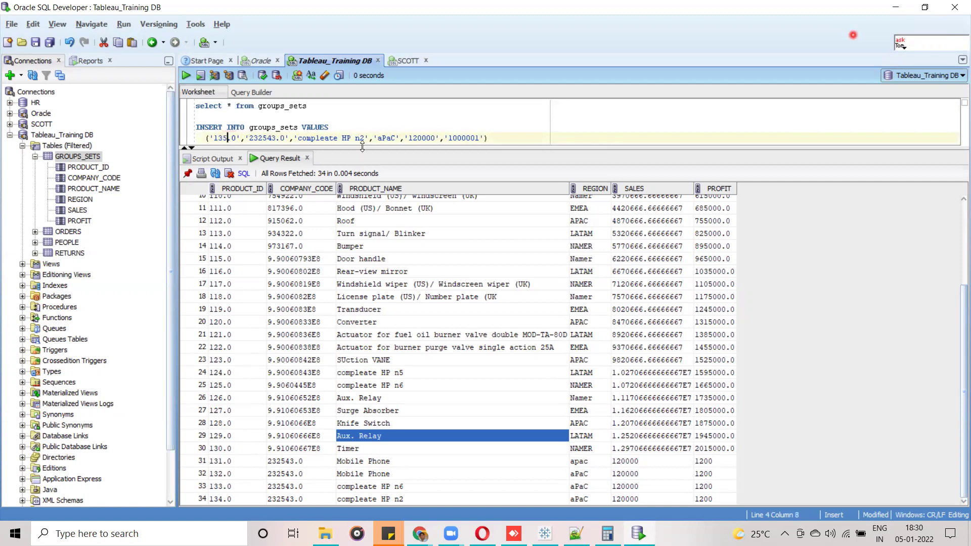
left_click_drag(364, 138, 299, 136)
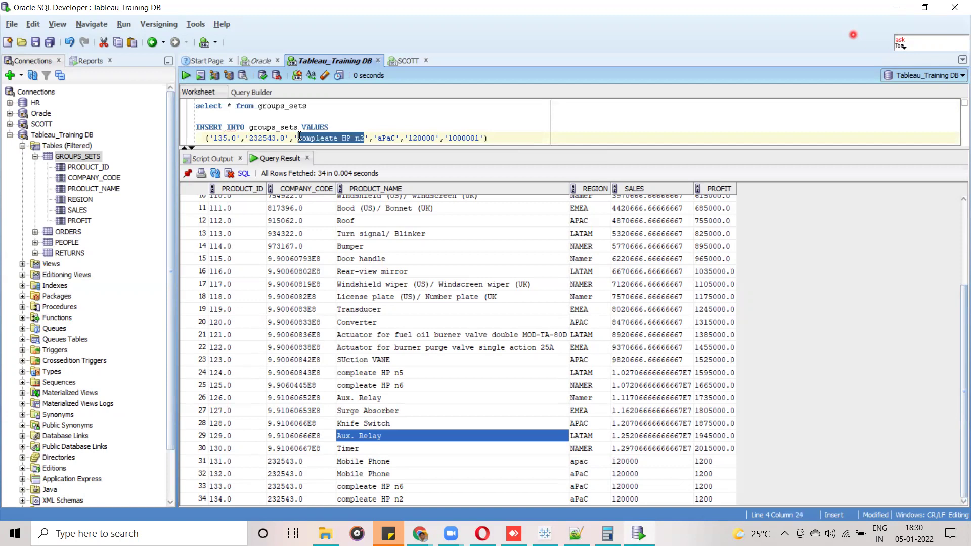
type("KRISHNA")
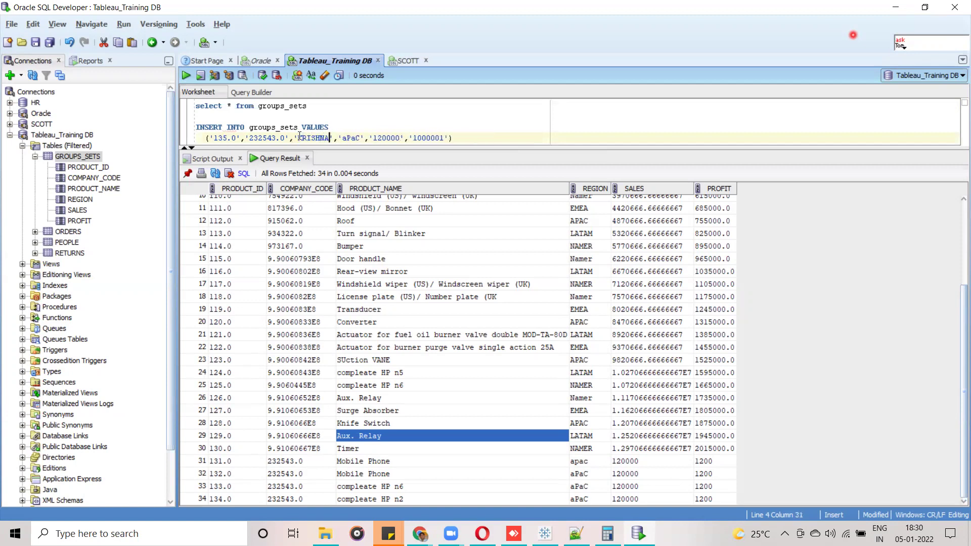
Run the INSERT INTO groups_sets statement and commit the new row.
left_click_drag(454, 138, 191, 128)
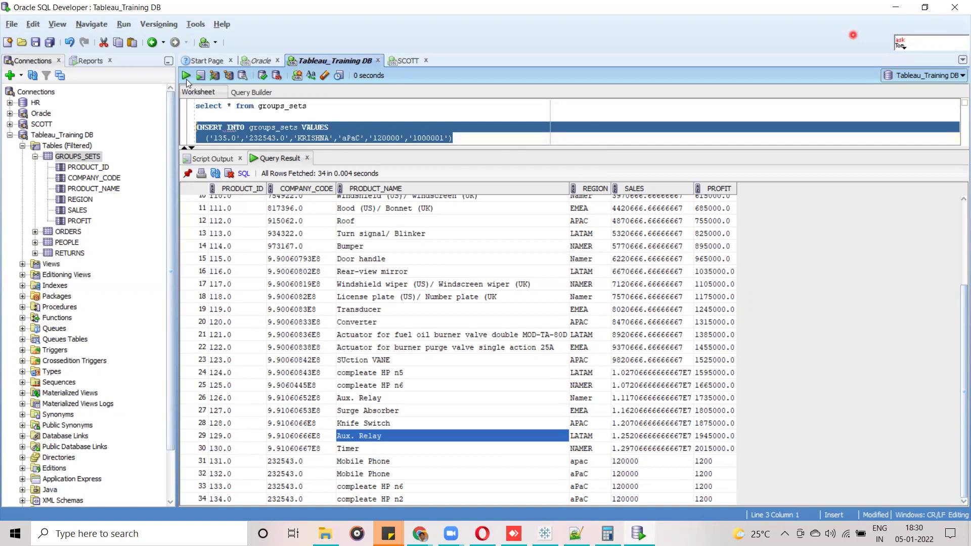
left_click(185, 78)
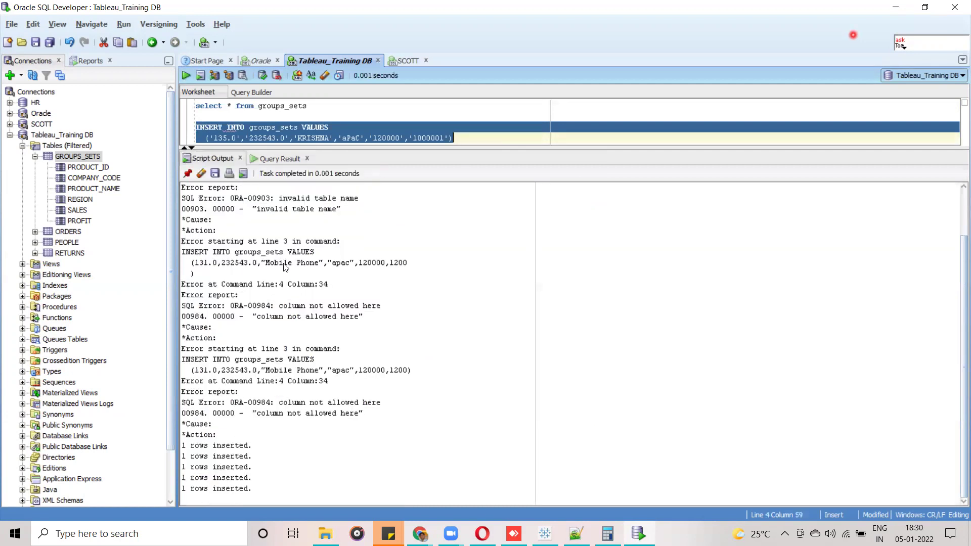
left_click(262, 77)
left_click(545, 534)
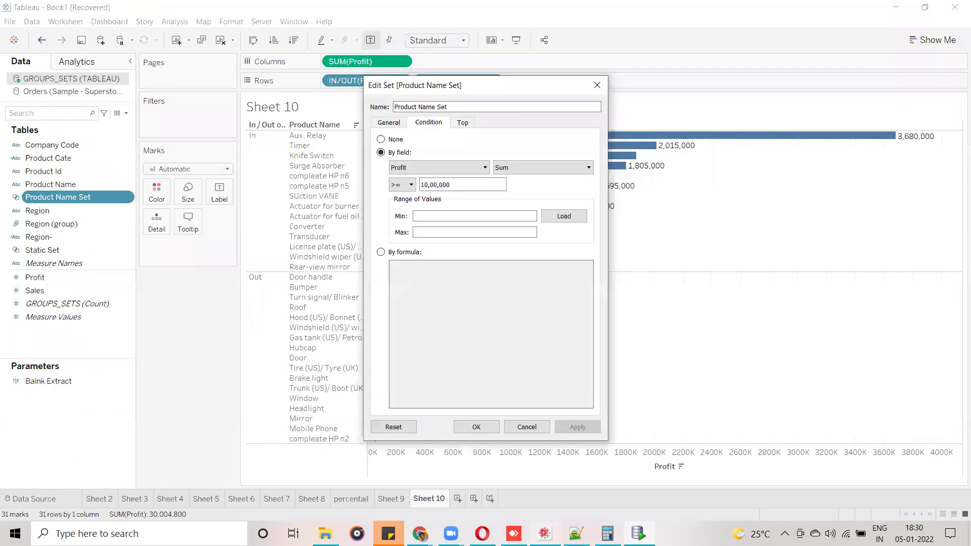
Close Edit Set, refresh GROUPS_SETS to load the new product, and drop the IN/OUT pill from Rows.
left_click(600, 83)
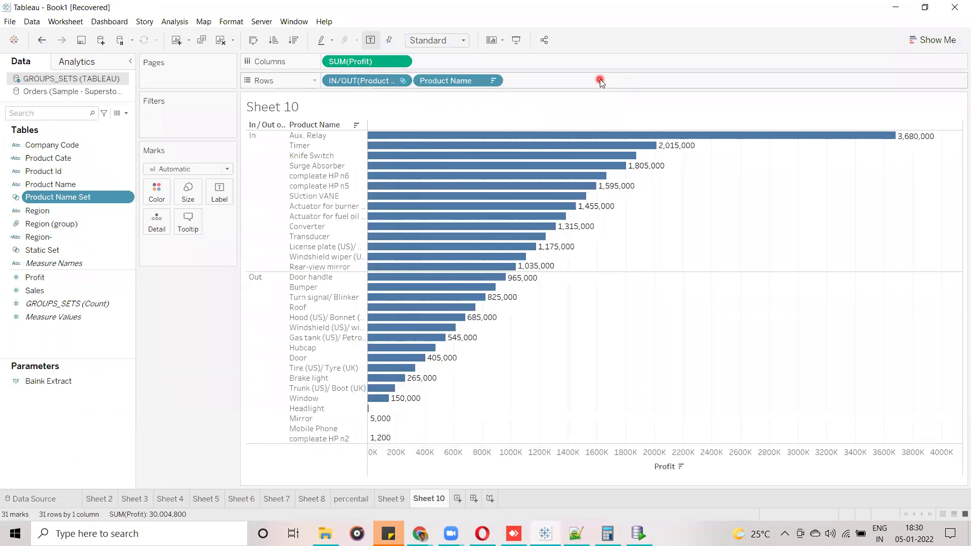
left_click(76, 80)
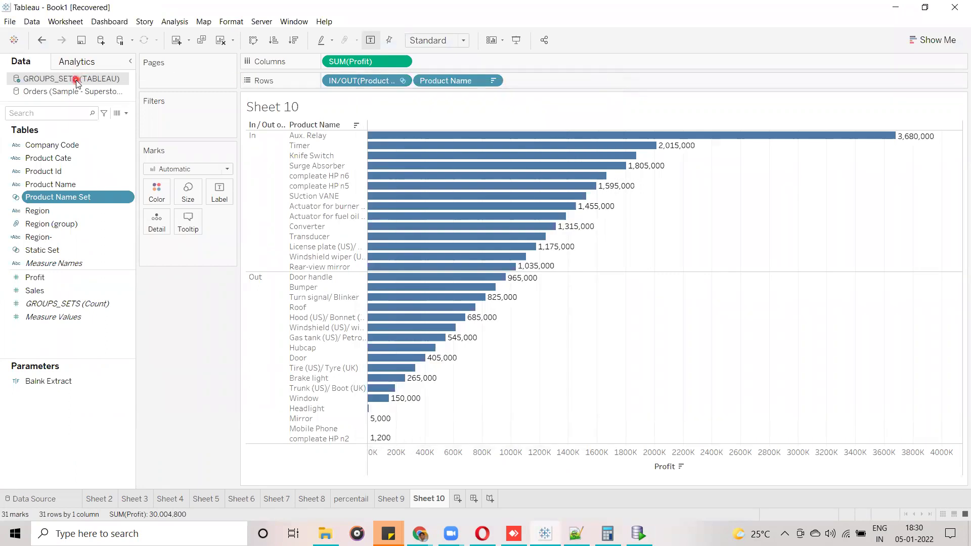
right_click(76, 80)
left_click(107, 101)
left_click(116, 342)
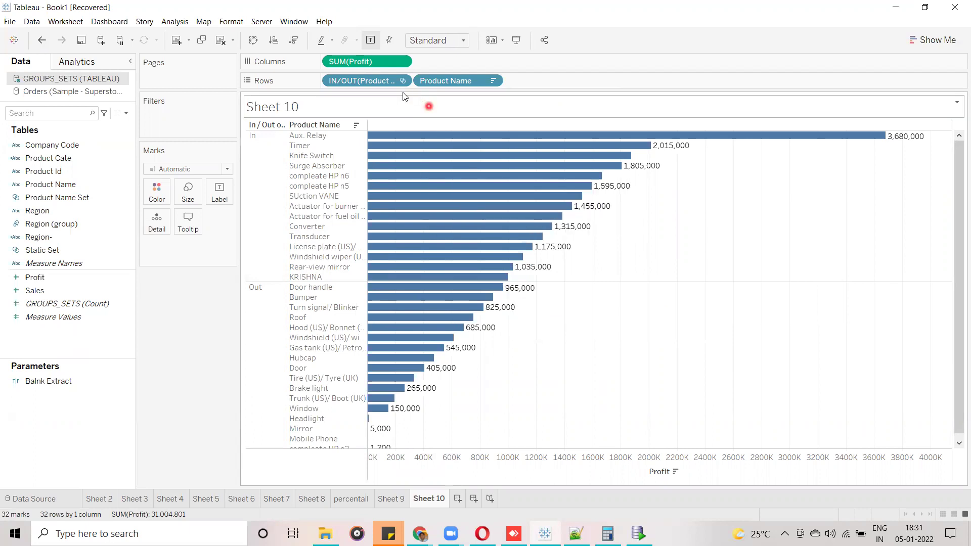
left_click_drag(381, 82, 165, 342)
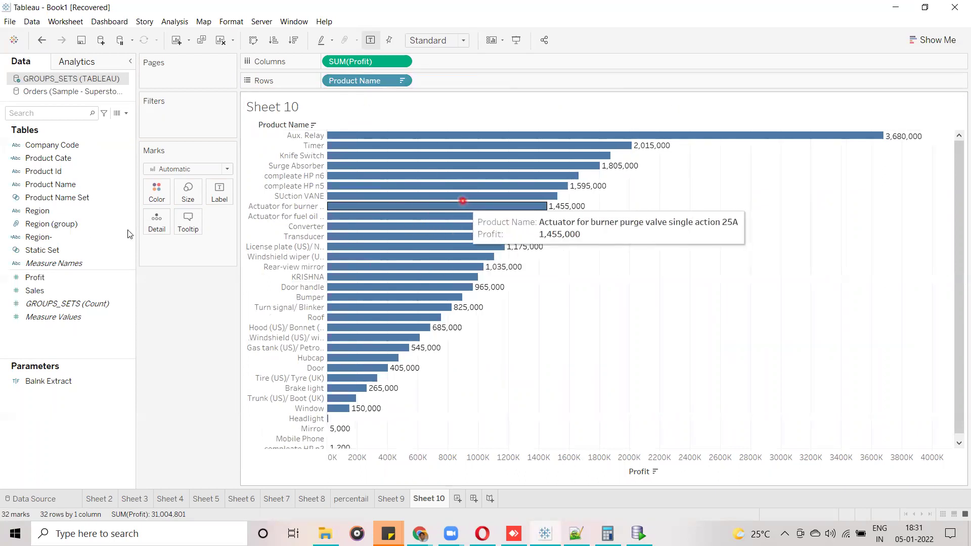
Filter Sheet 10 to the Product Name Set members, showing 15 products.
left_click(43, 251)
left_click_drag(40, 252, 68, 253)
left_click_drag(55, 197, 167, 126)
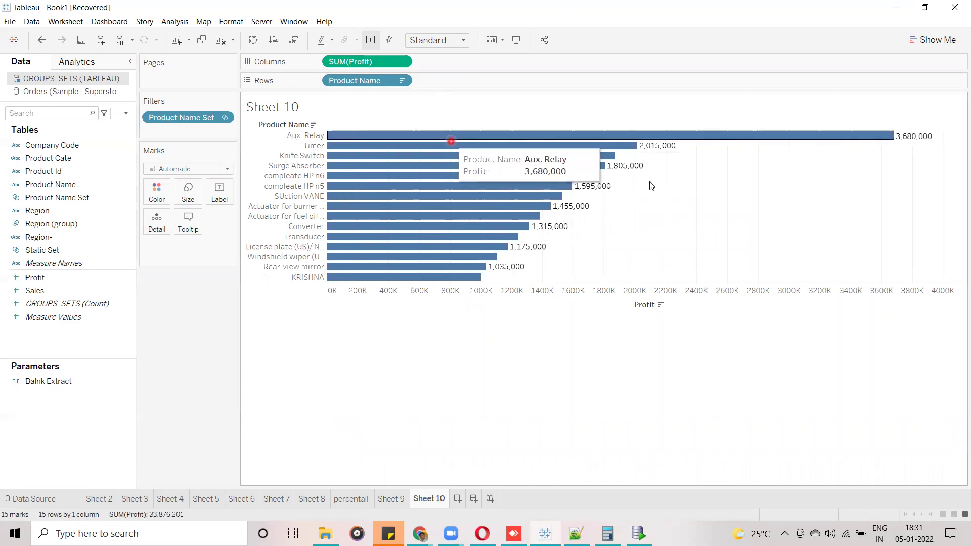
Drag the Profit axis edge down to make the bar rows taller.
left_click(575, 298)
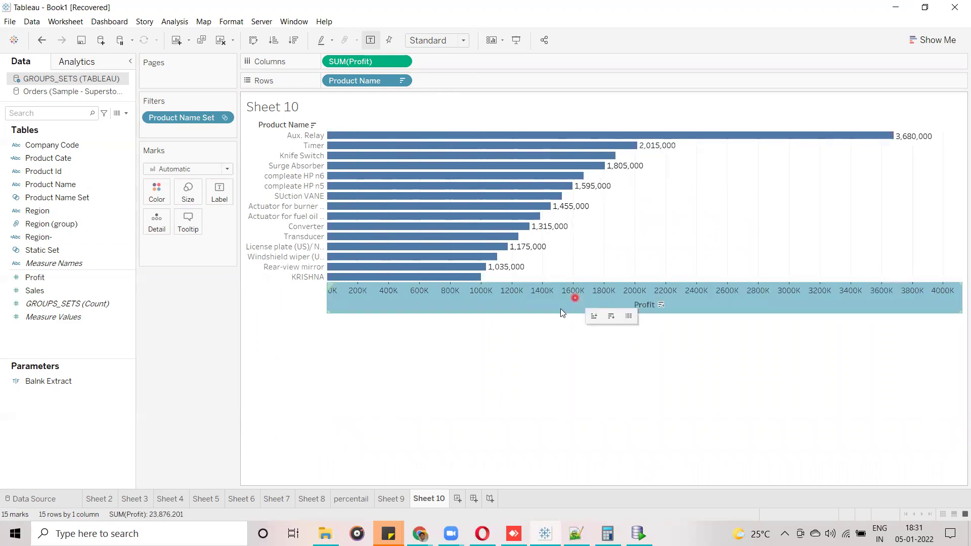
left_click_drag(559, 313, 551, 411)
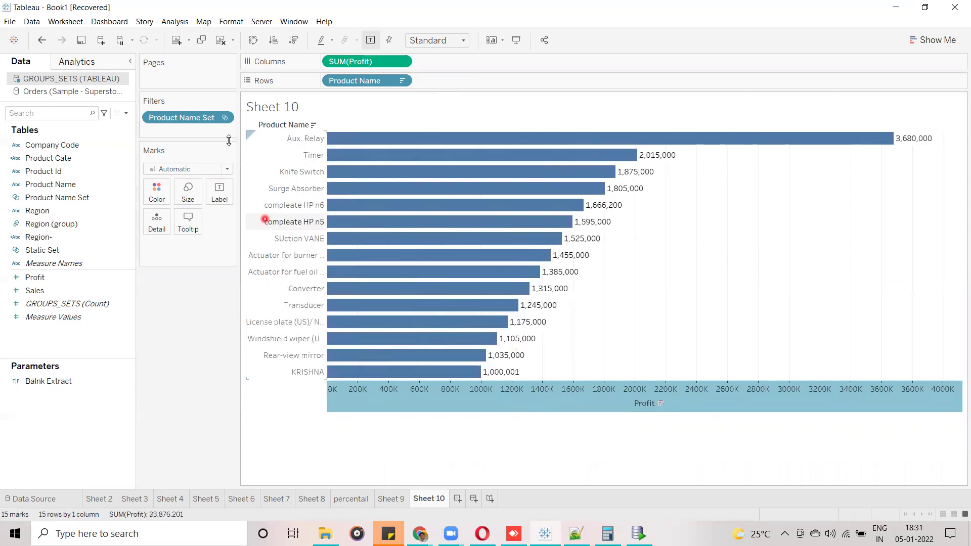
left_click(223, 120)
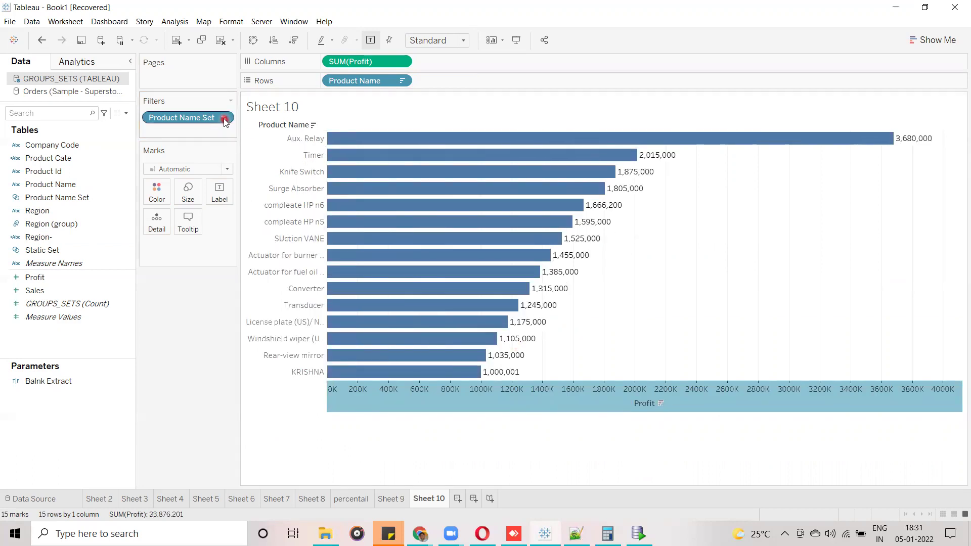
Briefly show then hide the set member checklist, restoring compact bar rows.
left_click(196, 148)
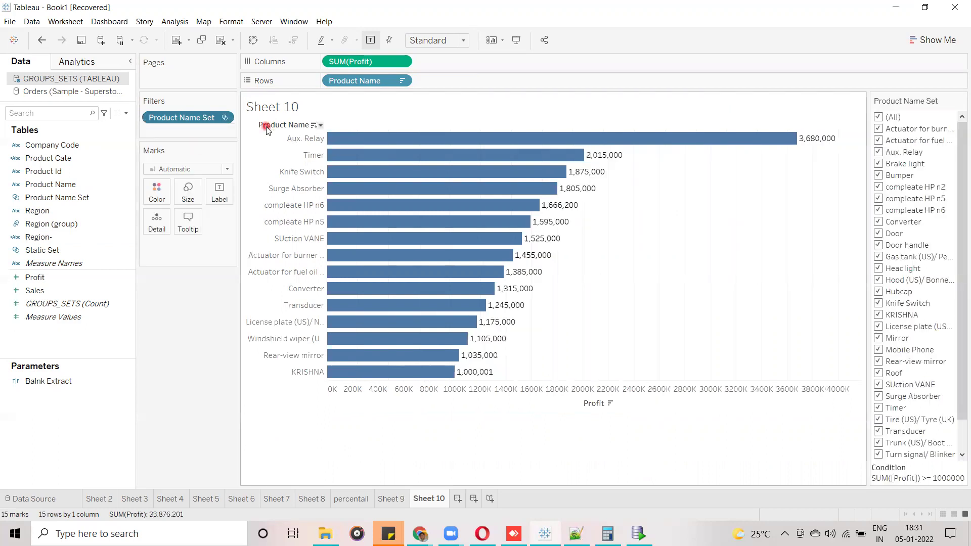
left_click_drag(266, 130, 267, 123)
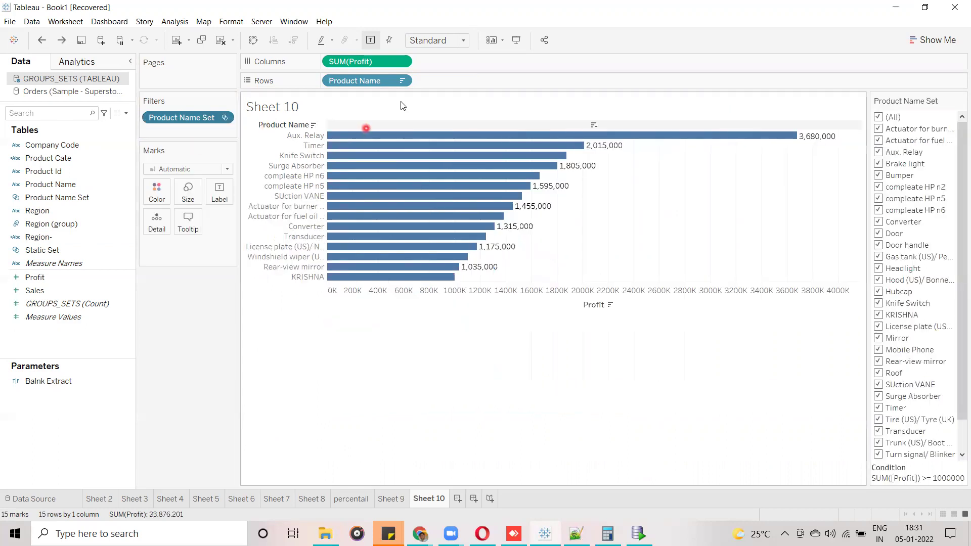
left_click(961, 101)
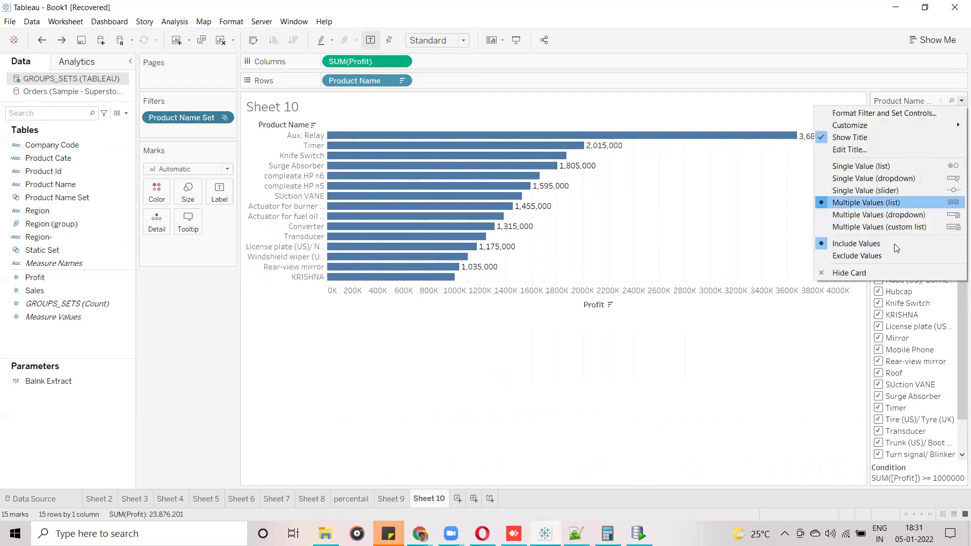
left_click(882, 273)
left_click(226, 118)
left_click(204, 130)
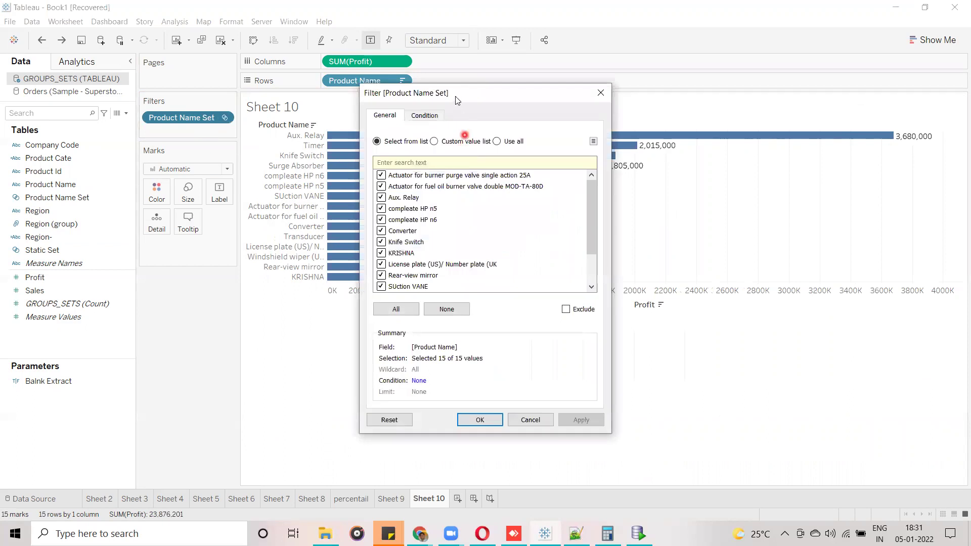
left_click(601, 93)
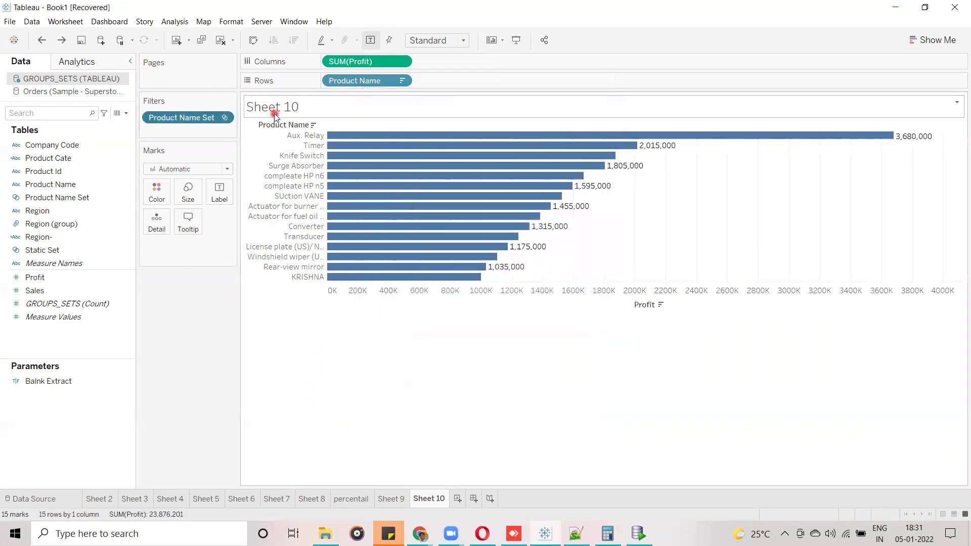
Turn the Product Name Set filter into an In/Out of Set filter including Out.
left_click(222, 119)
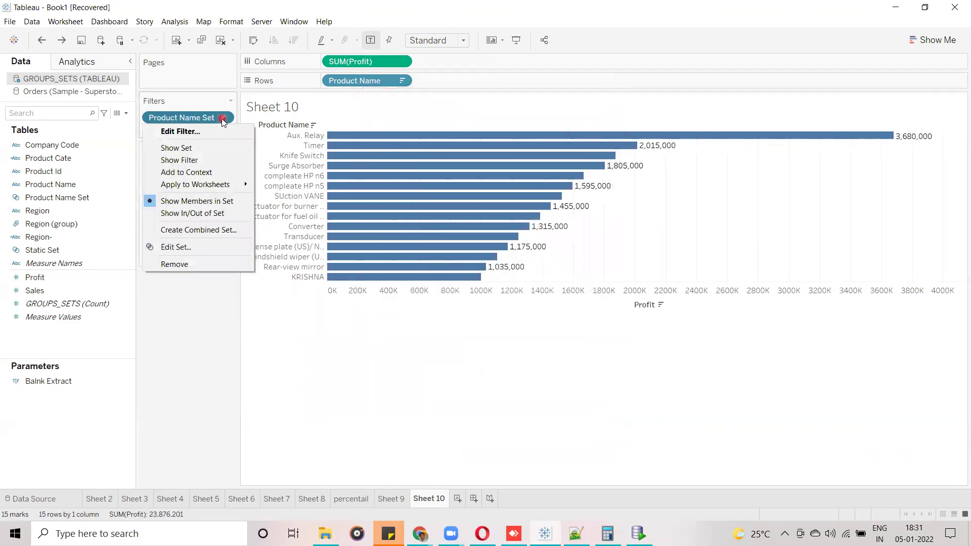
left_click(206, 213)
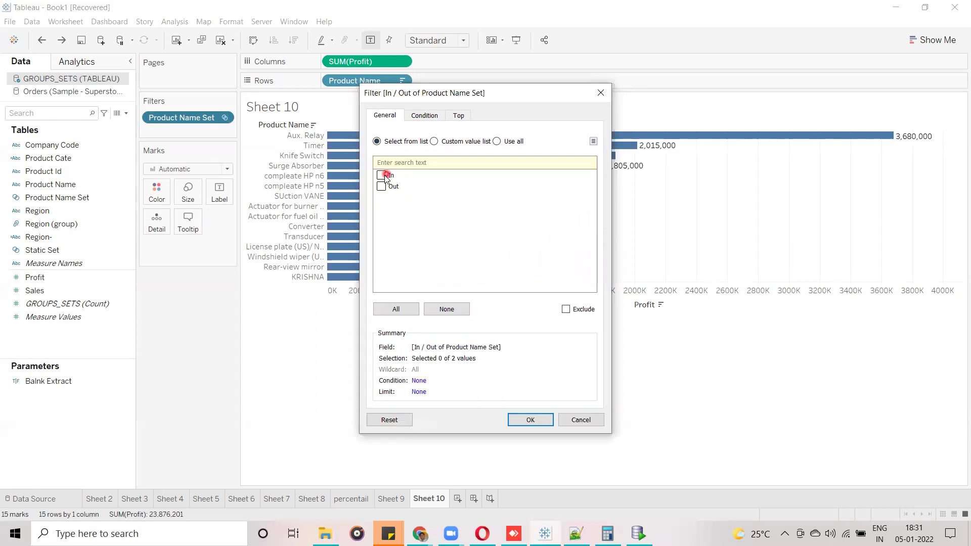
left_click(382, 186)
left_click(541, 418)
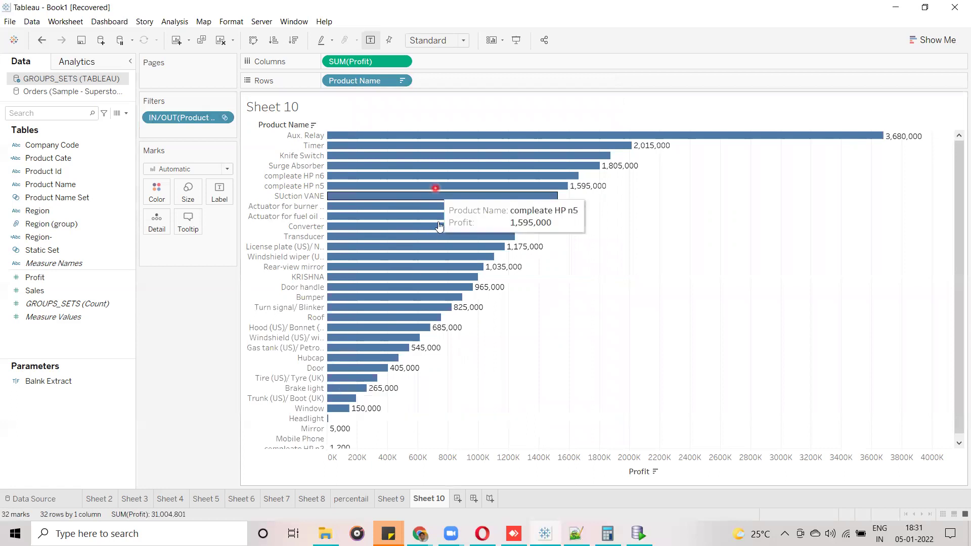
Show the In/Out filter card and tick only Out, leaving the 17 out-of-set products.
left_click(225, 120)
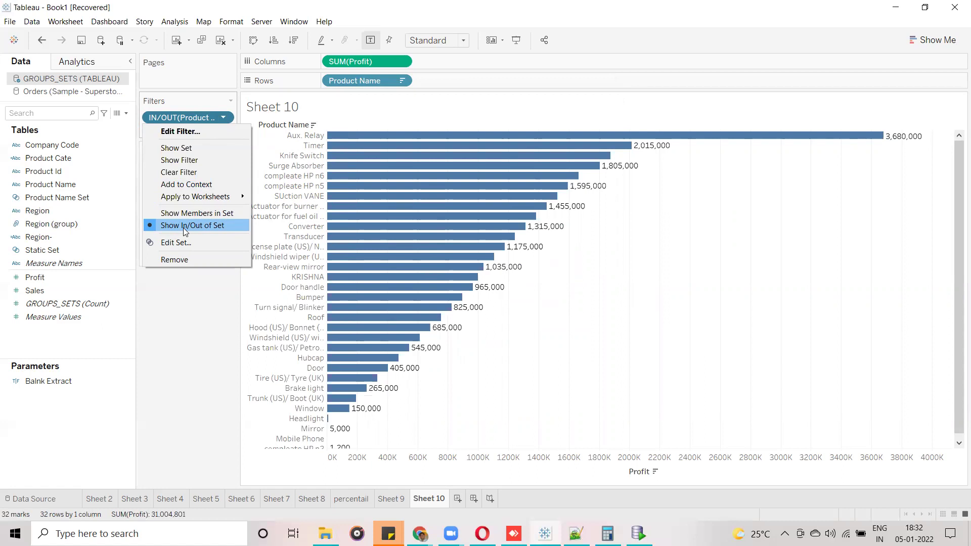
left_click(182, 364)
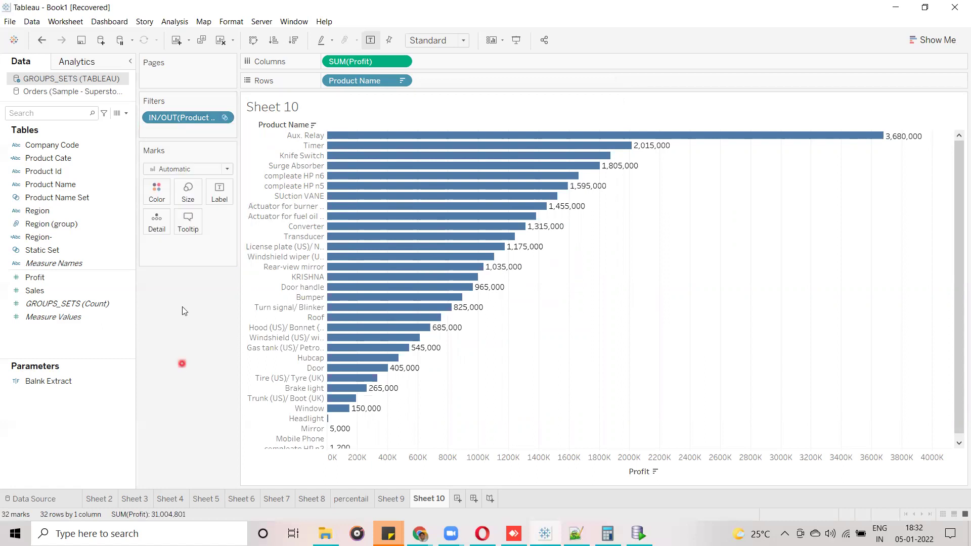
left_click(224, 117)
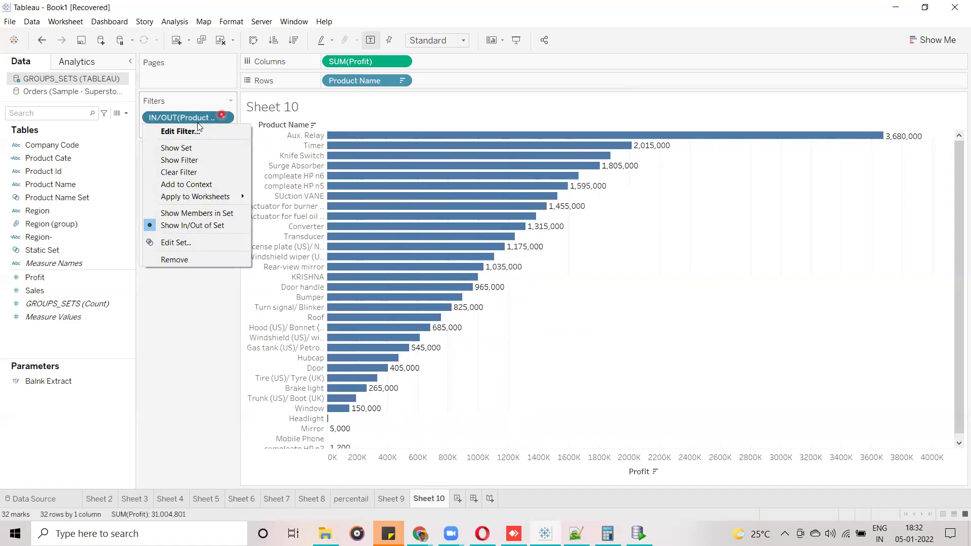
left_click(193, 161)
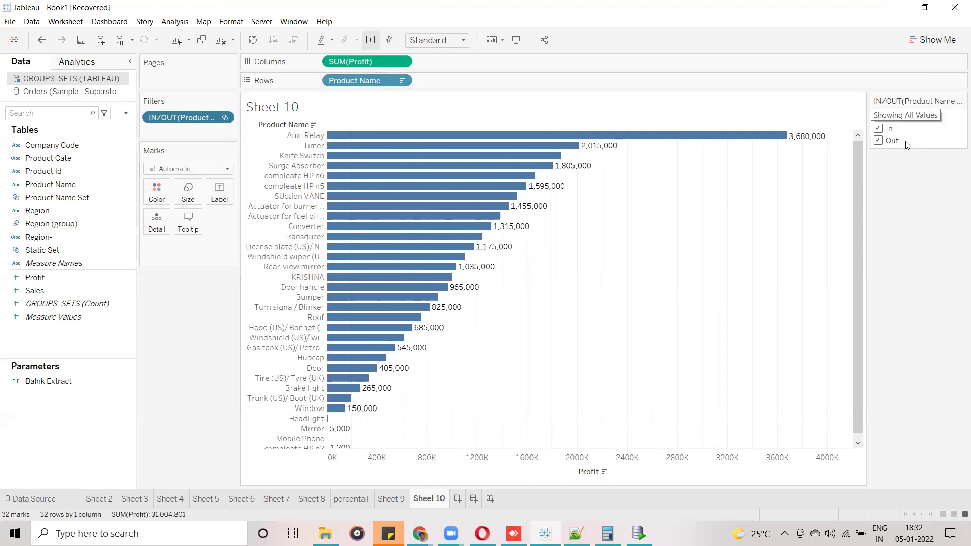
left_click(878, 117)
left_click(878, 129)
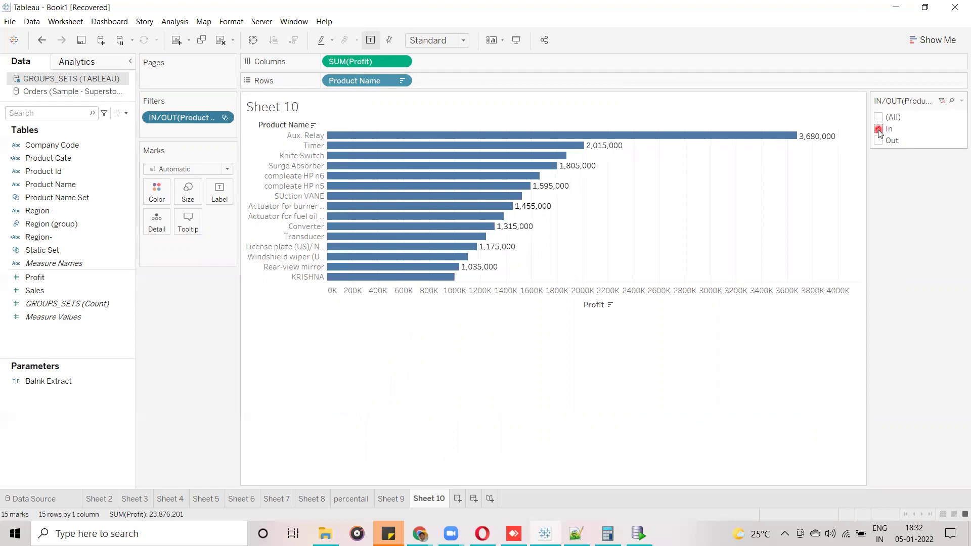
left_click(878, 130)
left_click(878, 141)
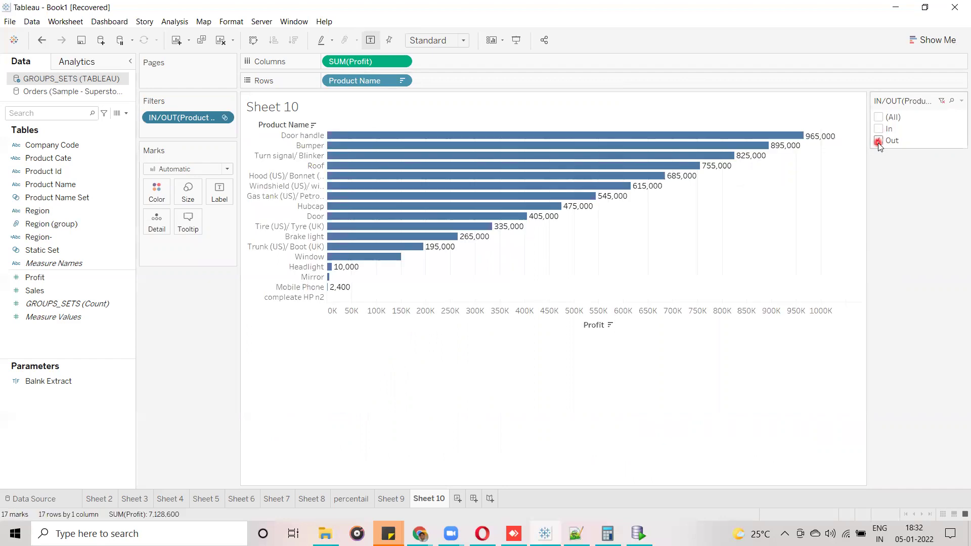
mouse_move(762, 153)
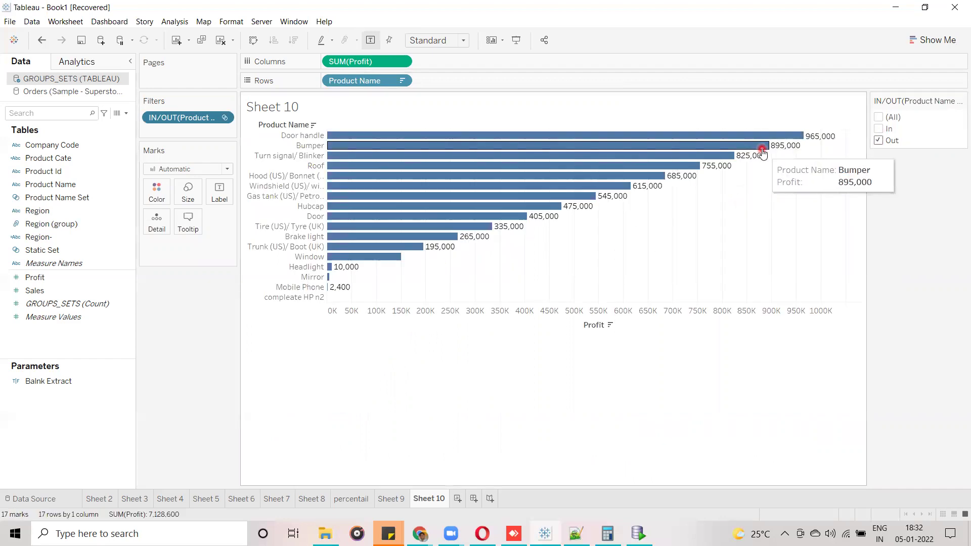
Switch the filter to Show Members in Set and confirm, back to the 15 members.
left_click(225, 119)
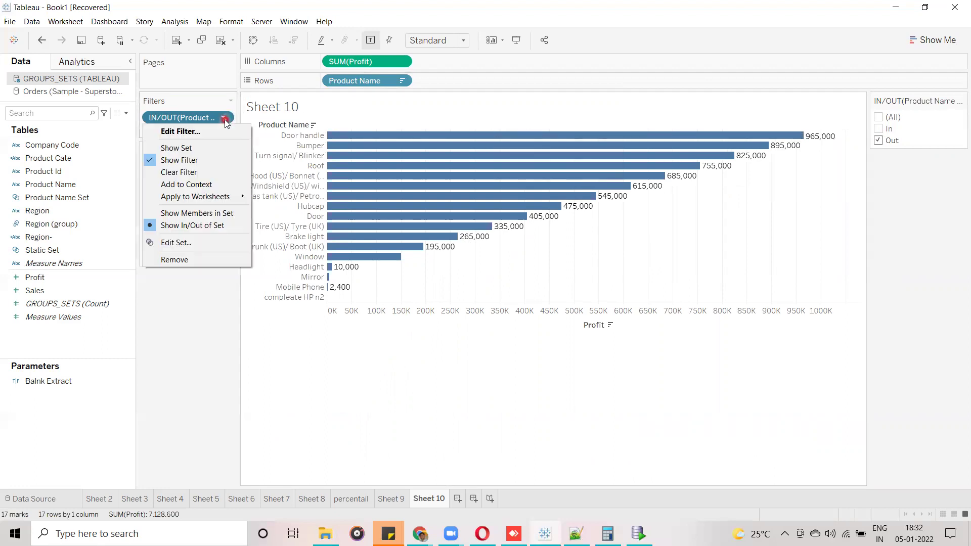
left_click(219, 213)
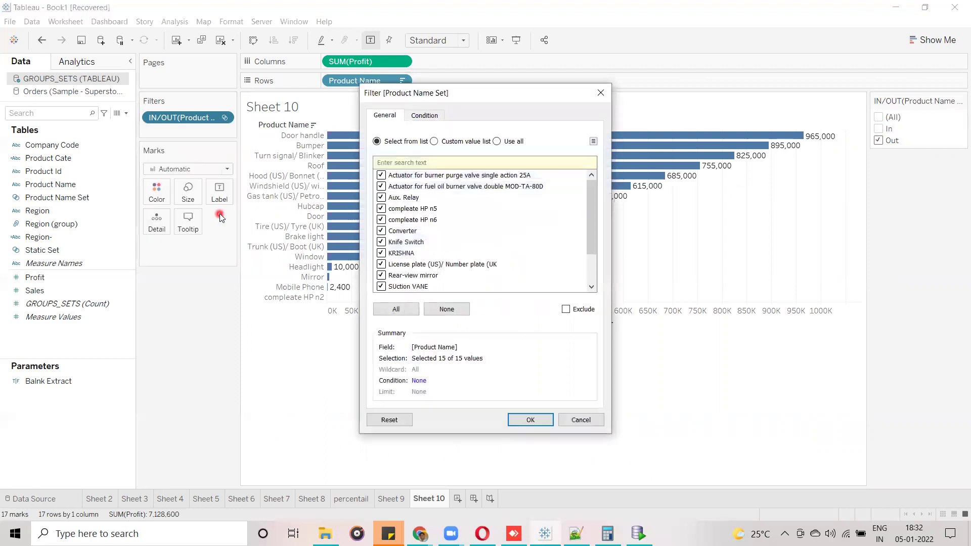
left_click_drag(595, 199, 598, 265)
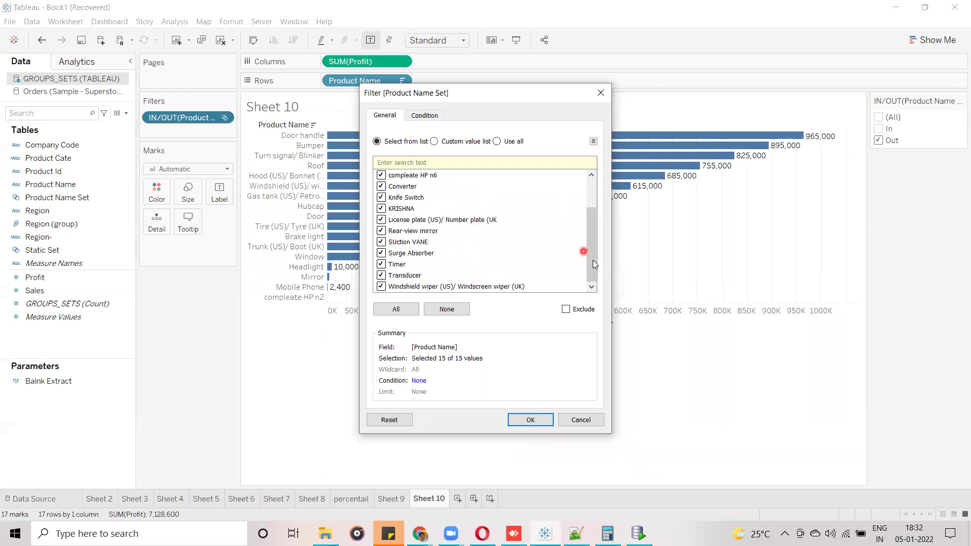
left_click(542, 422)
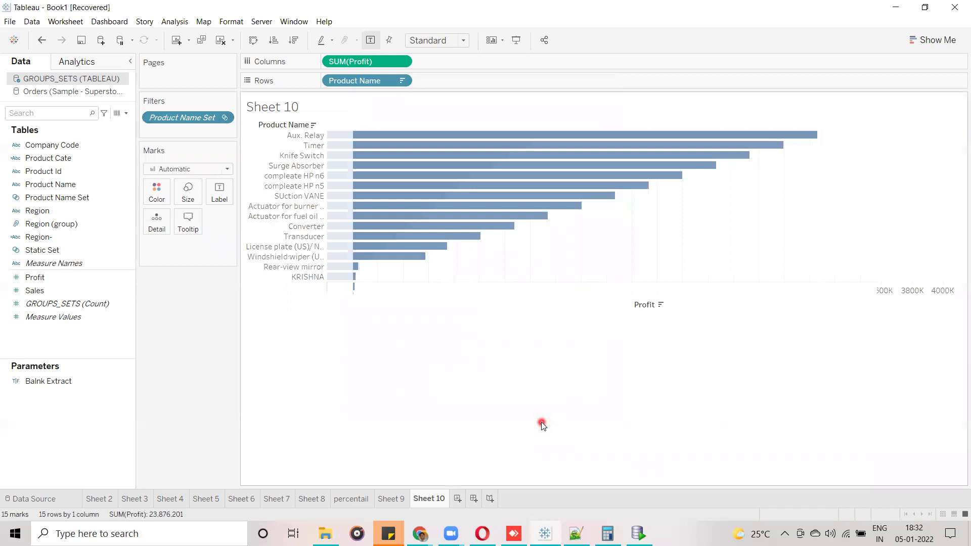
Show the Product Name Set filter card and stretch the chart so every bar shows its profit.
left_click(225, 118)
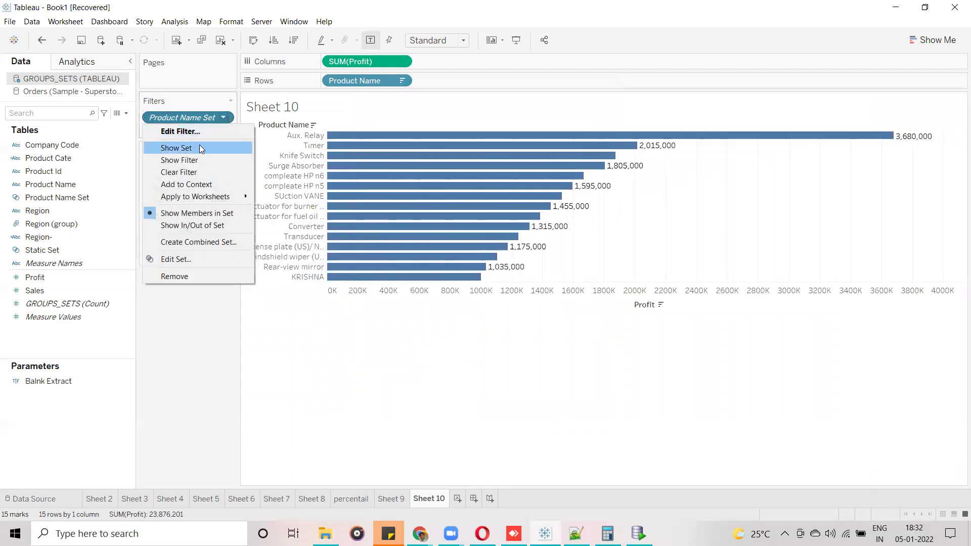
left_click(198, 160)
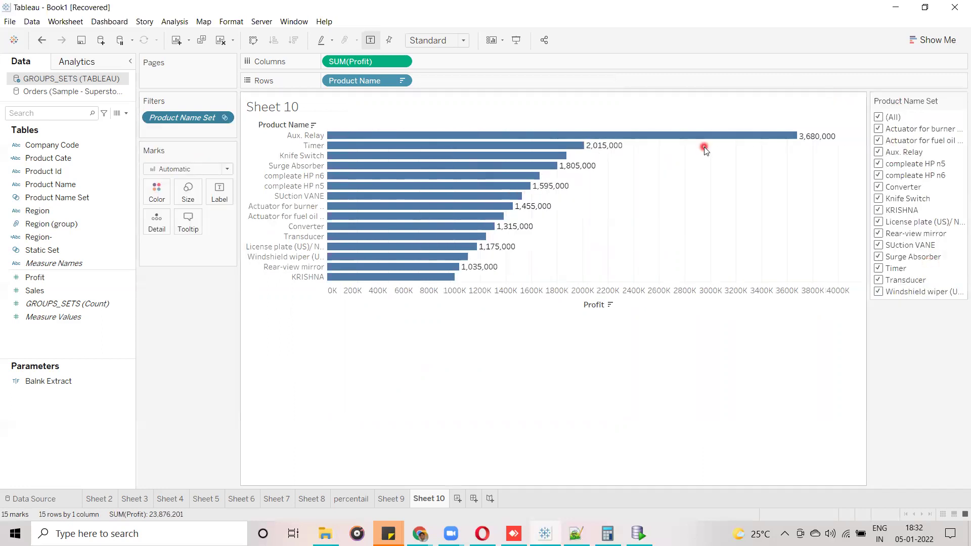
left_click(546, 303)
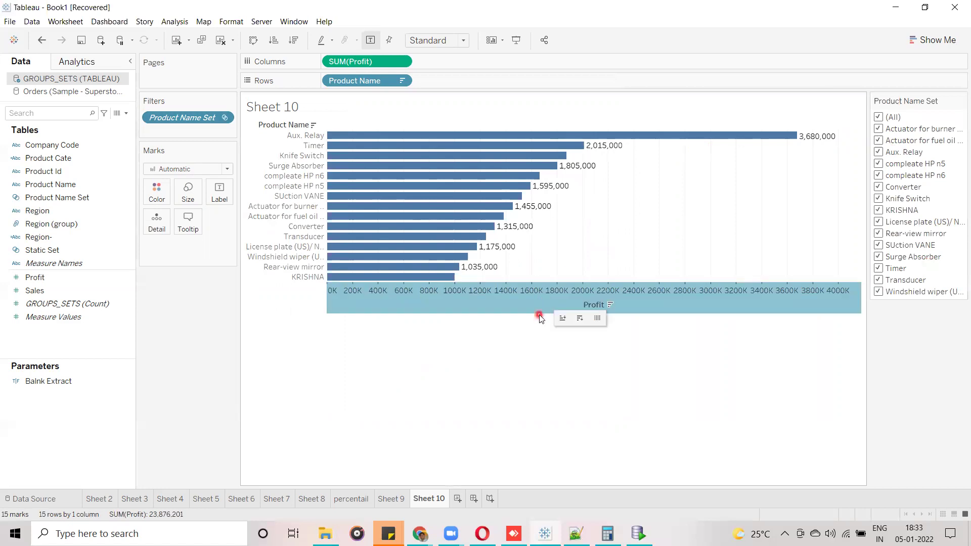
left_click_drag(539, 314, 540, 381)
Open and dismiss the filter card's and the filter pill's option menus.
left_click(959, 101)
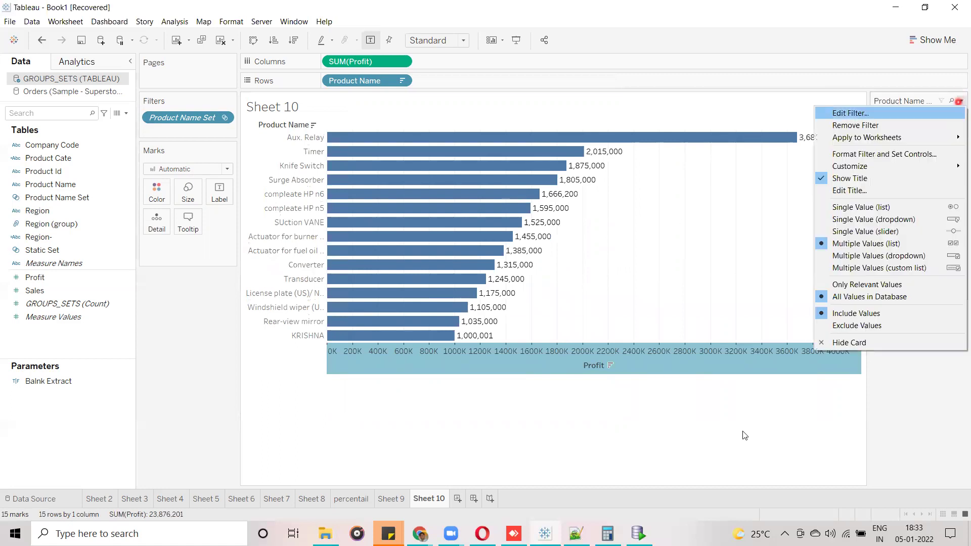
left_click(742, 433)
left_click(269, 202)
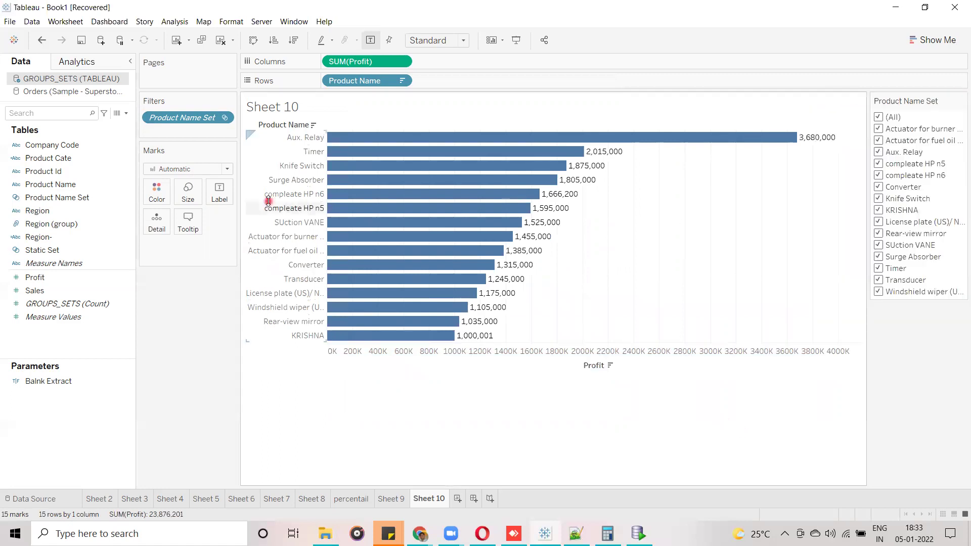
left_click(226, 119)
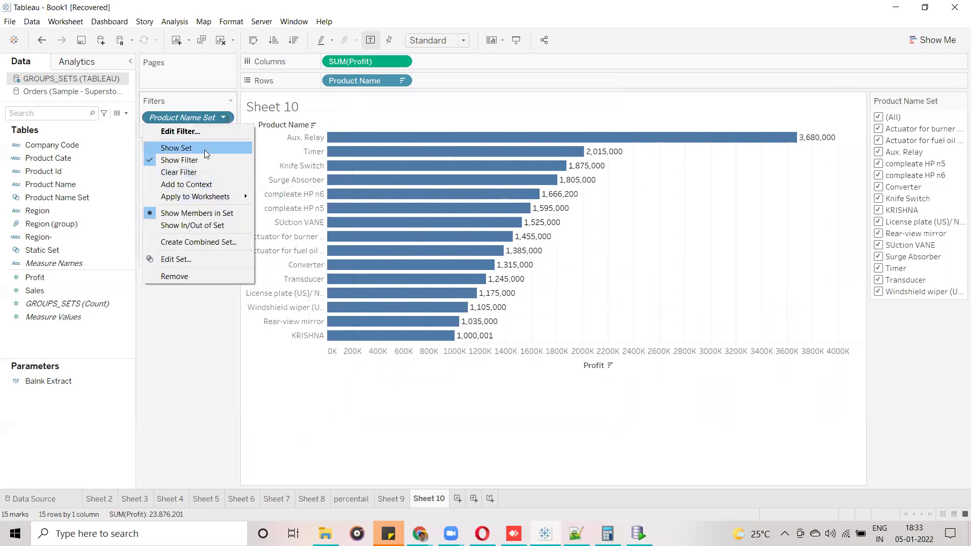
left_click(534, 222)
left_click(431, 344)
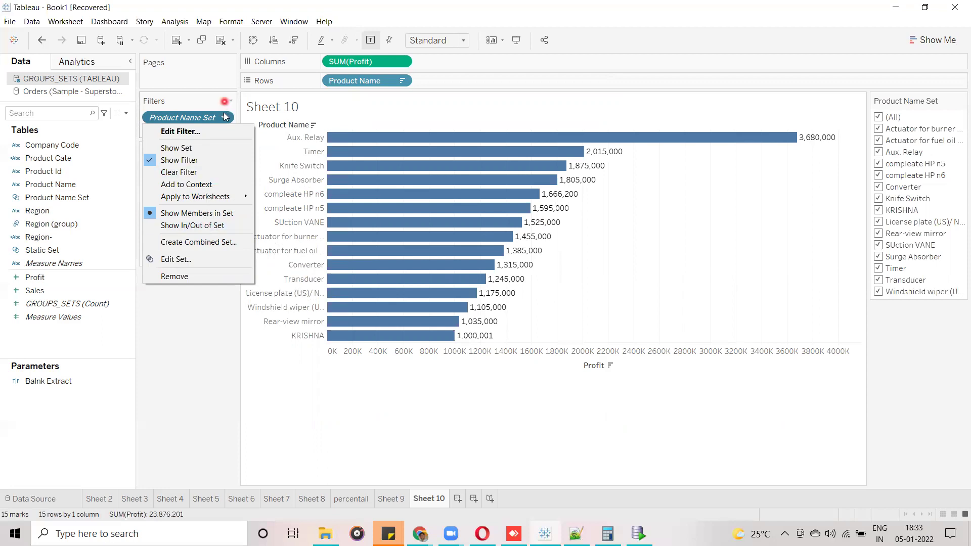
Edit the Product Name Set filter to Use all instead of a picked product list.
left_click(215, 129)
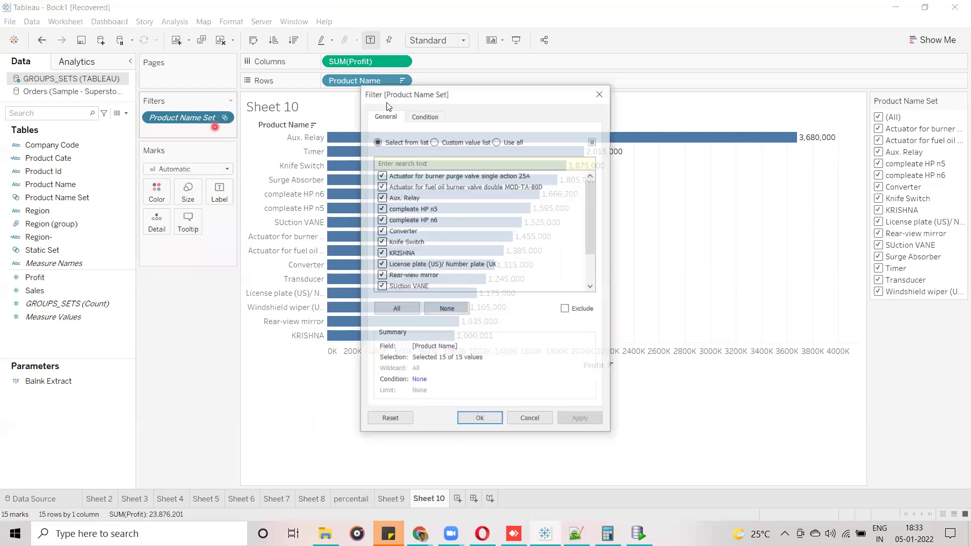
left_click_drag(588, 196, 592, 243)
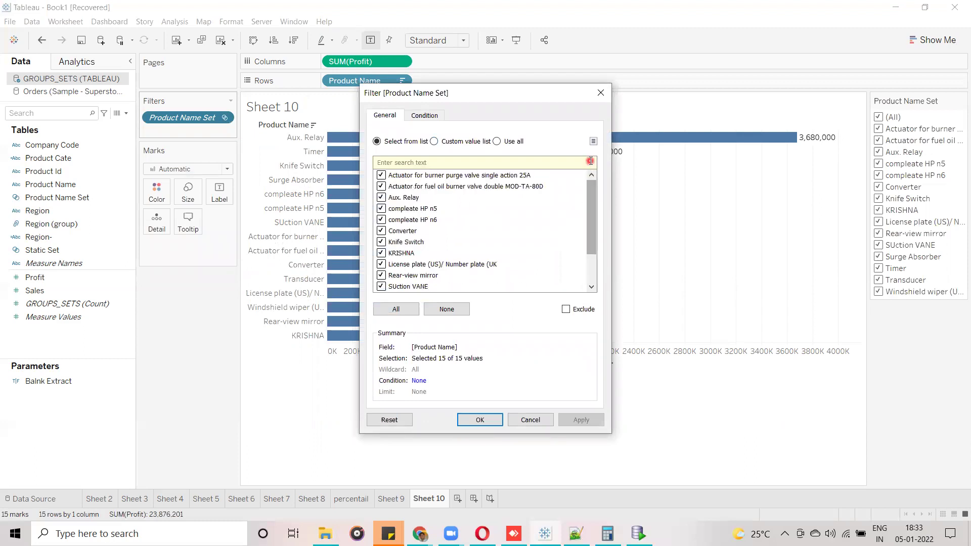
left_click(493, 123)
left_click(496, 141)
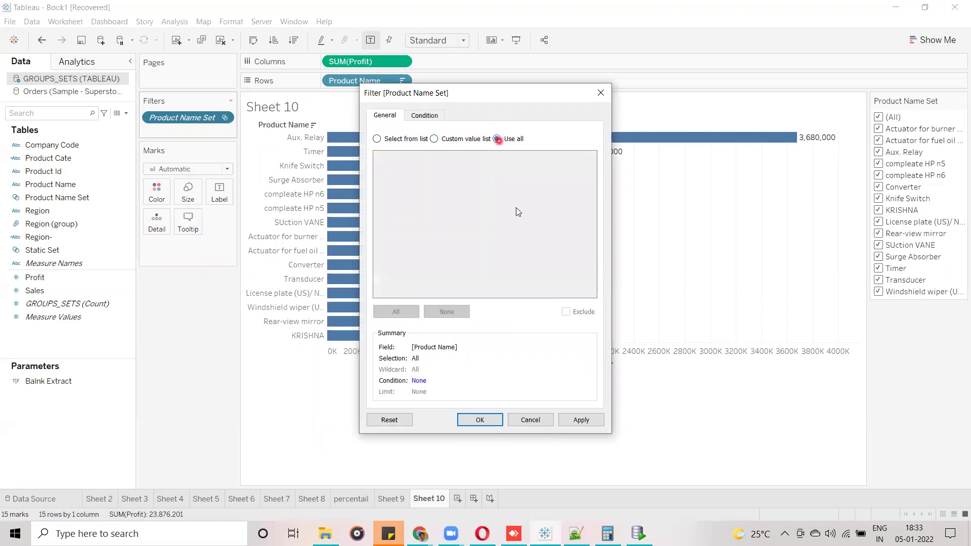
left_click(477, 420)
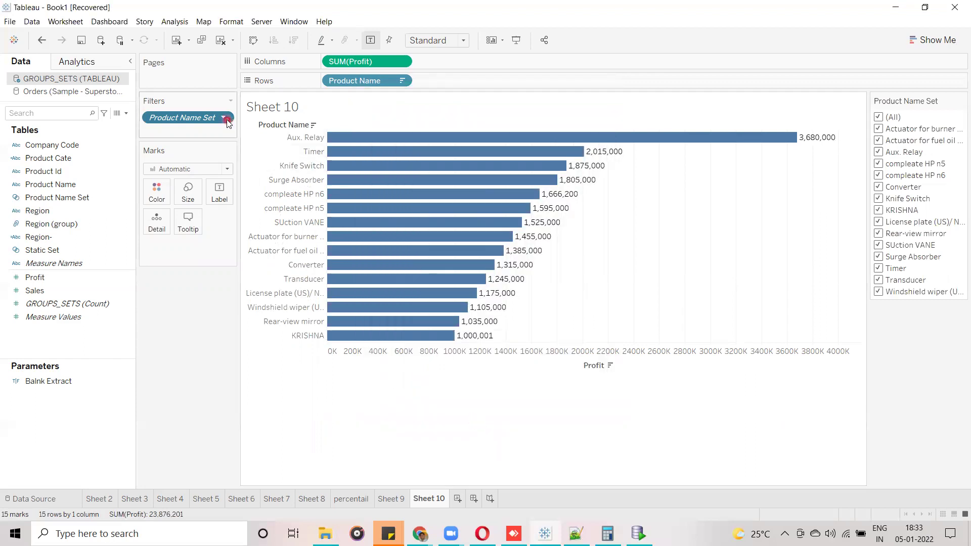
Switch the filter to In/Out of Set, keeping only the In products.
left_click(227, 122)
left_click(218, 225)
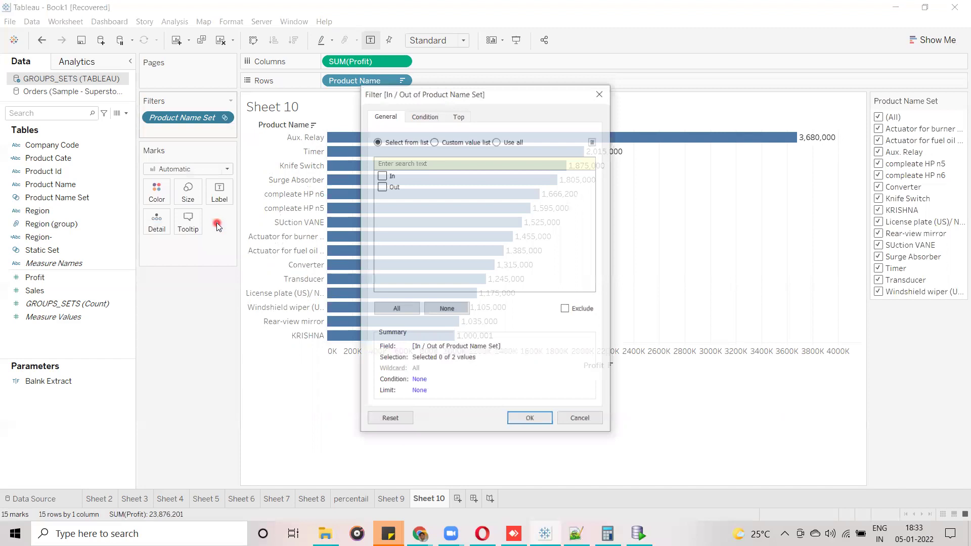
left_click(382, 176)
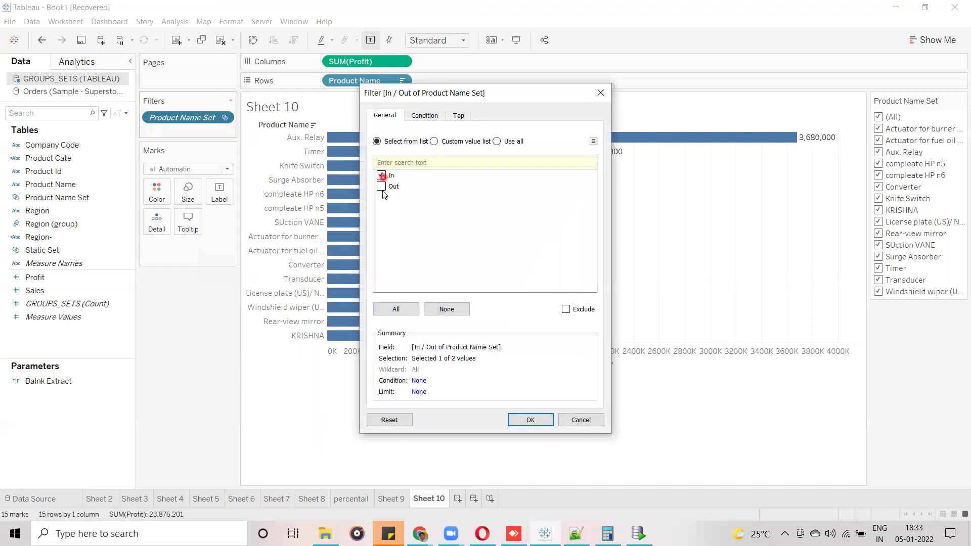
left_click(405, 224)
left_click(525, 417)
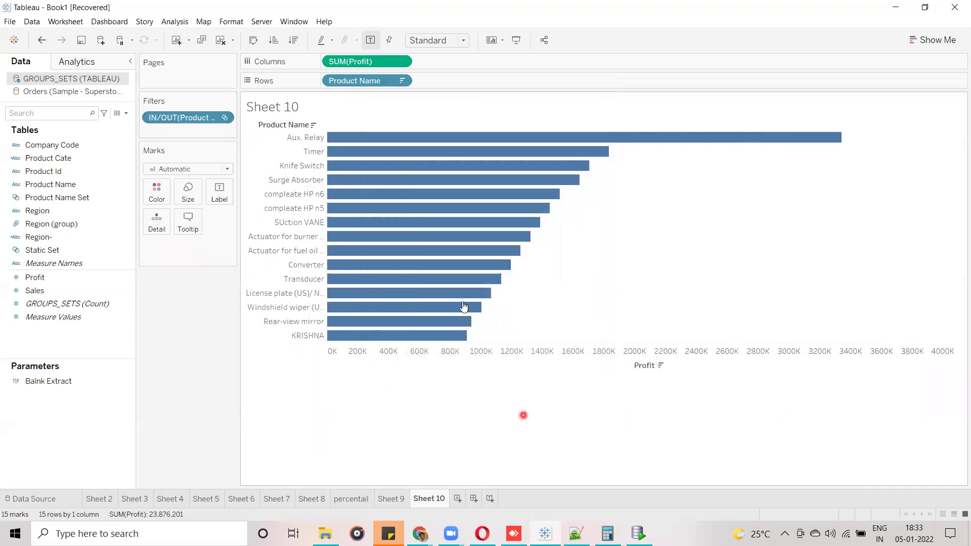
Tick Out as well to chart all 32 products, then choose Show Set to display members and condition.
left_click(223, 117)
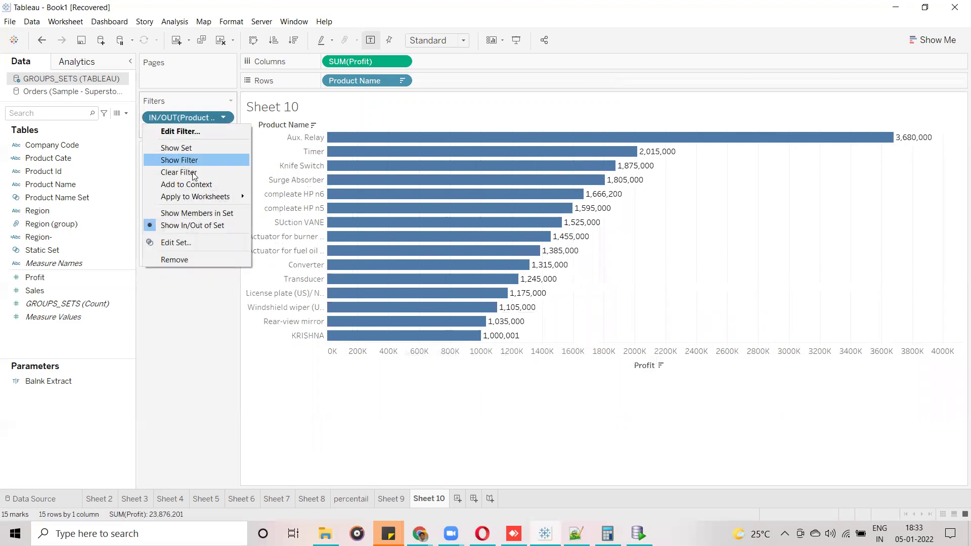
left_click(192, 224)
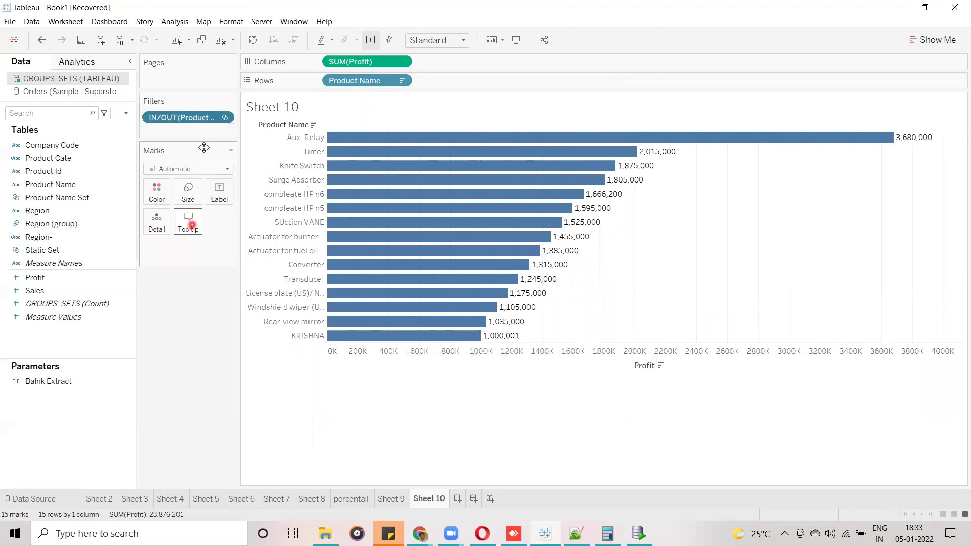
left_click(225, 118)
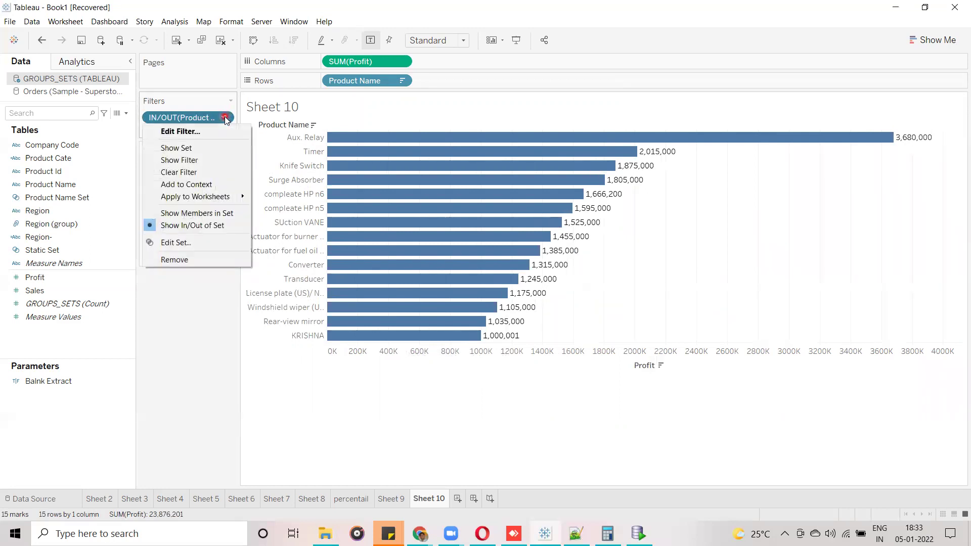
left_click(191, 132)
left_click(382, 187)
left_click(478, 420)
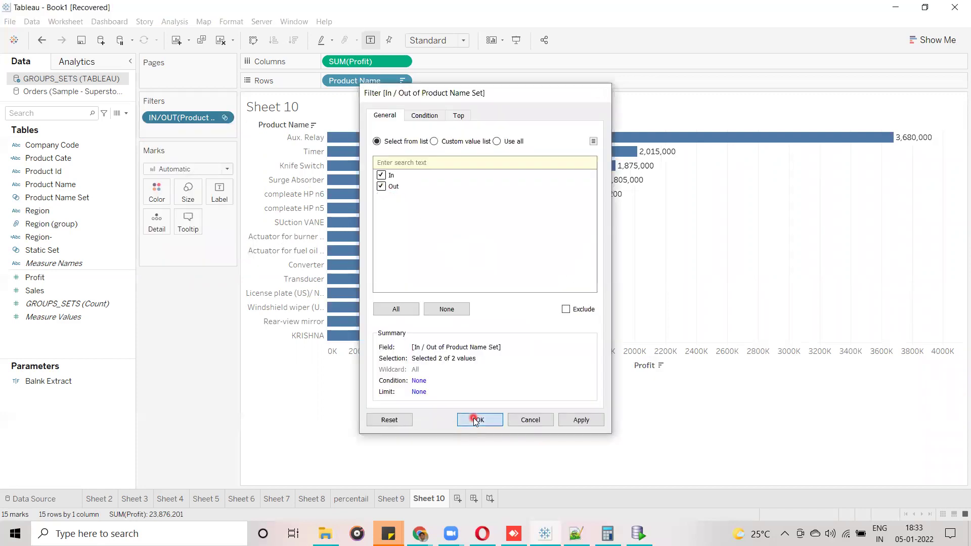
left_click(226, 118)
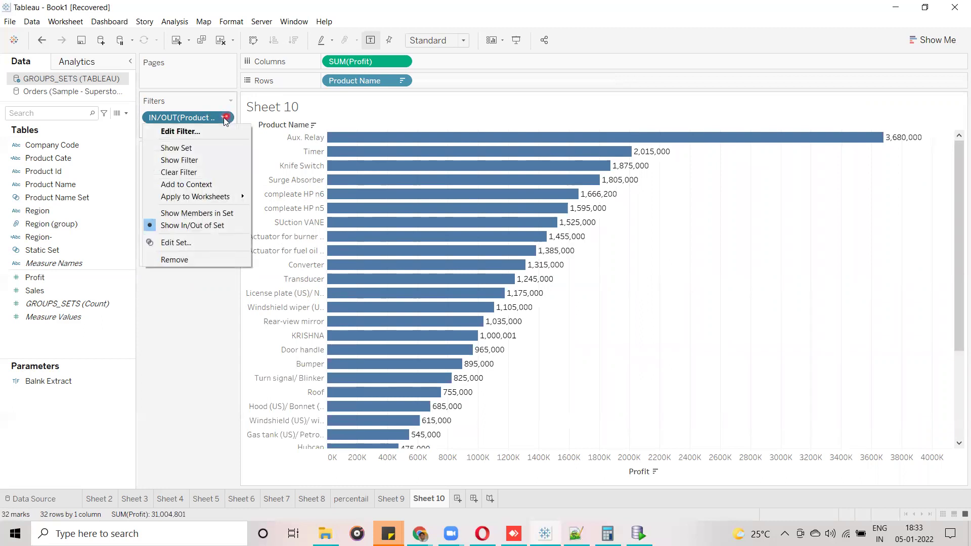
left_click(205, 149)
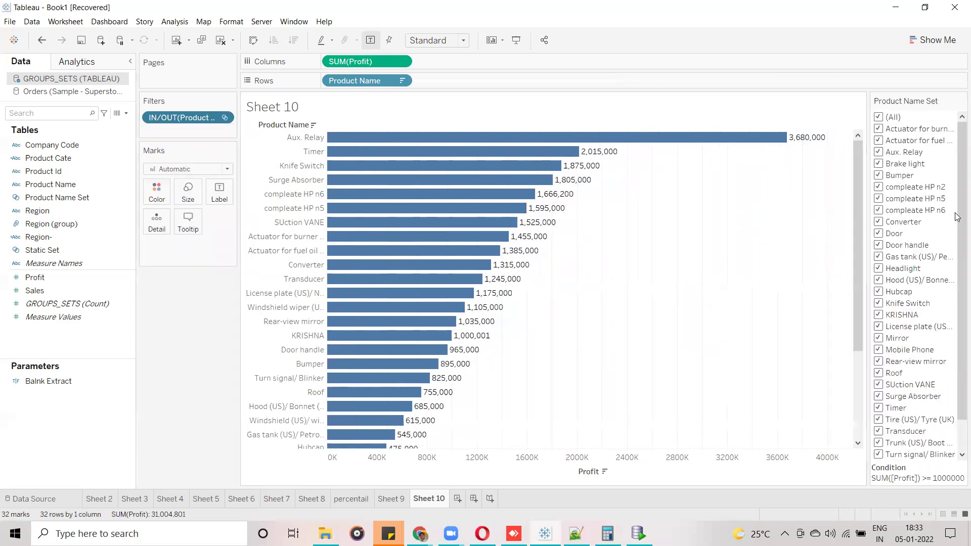
Put Product Name Set on Color so In bars show blue and Out bars gray, with a legend.
scroll(957, 202, "down", 1)
scroll(957, 169, "up", 1)
scroll(958, 169, "down", 1)
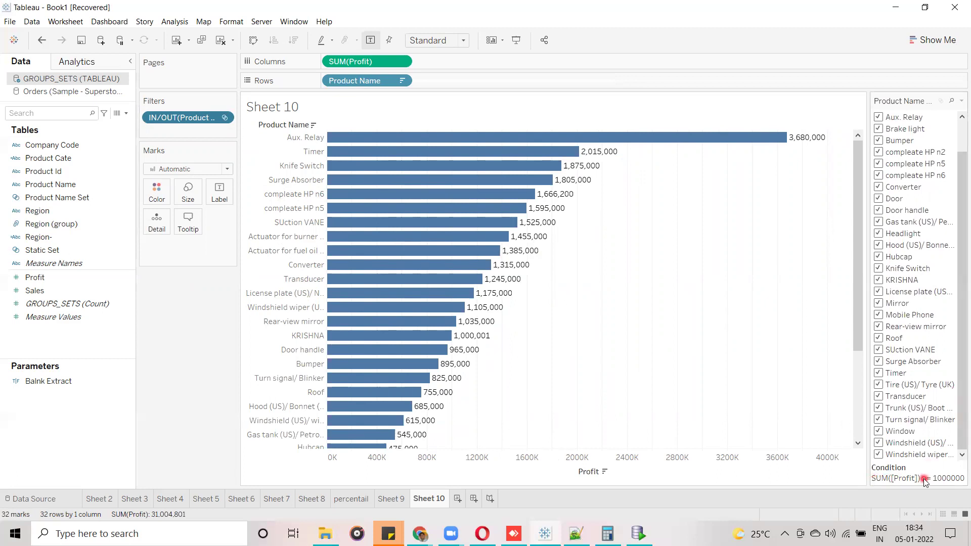
left_click(801, 145)
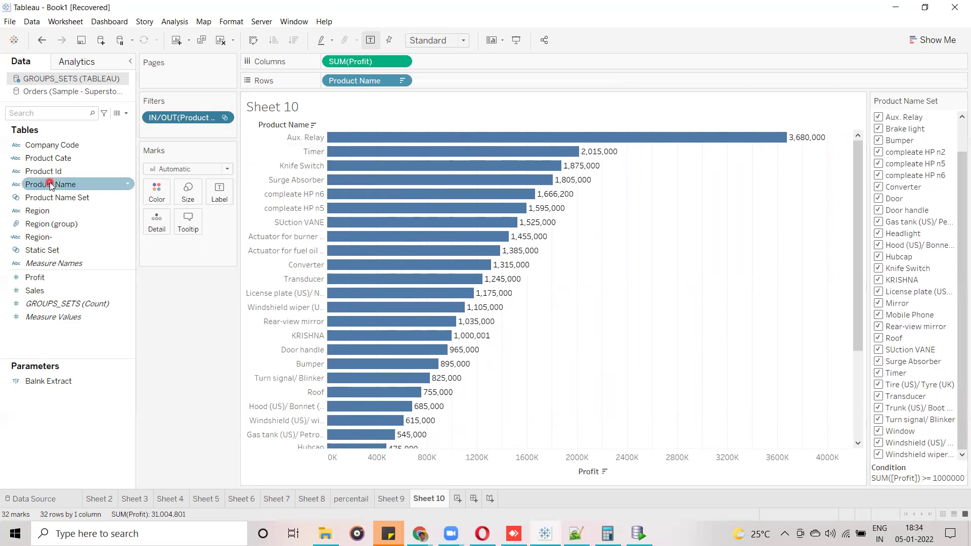
left_click_drag(66, 199, 163, 195)
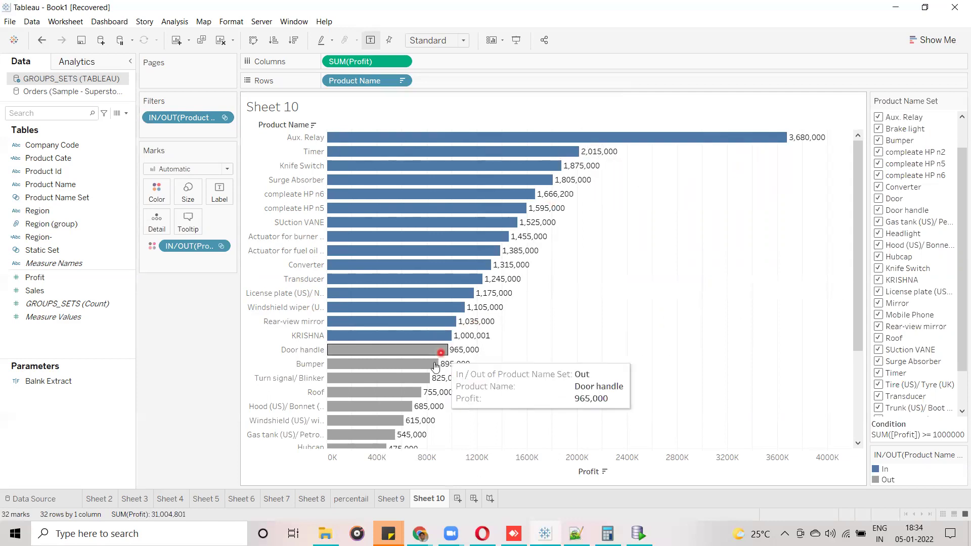
Edit the set's color legend so In is green and Out is red, then clear the Bumper bar selection.
double_click(900, 472)
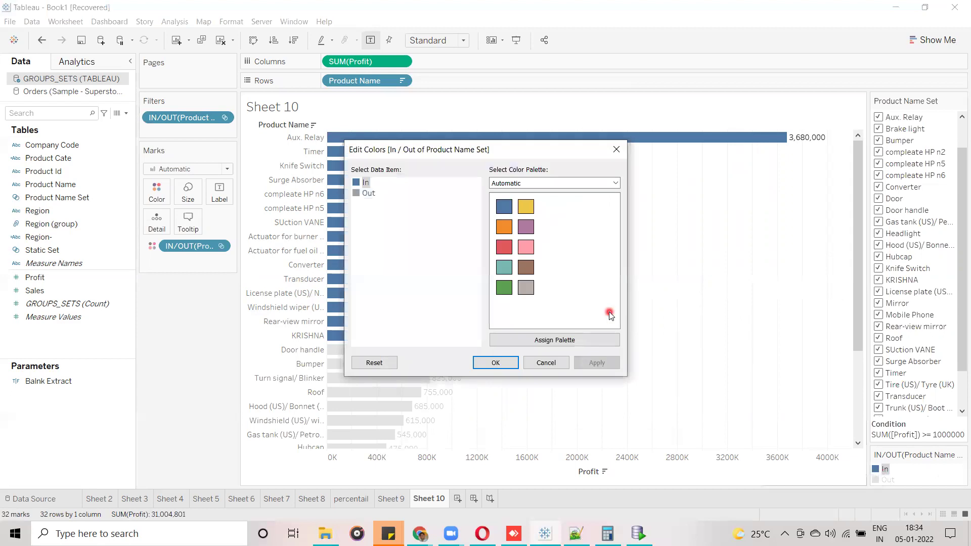
left_click(504, 287)
left_click(368, 192)
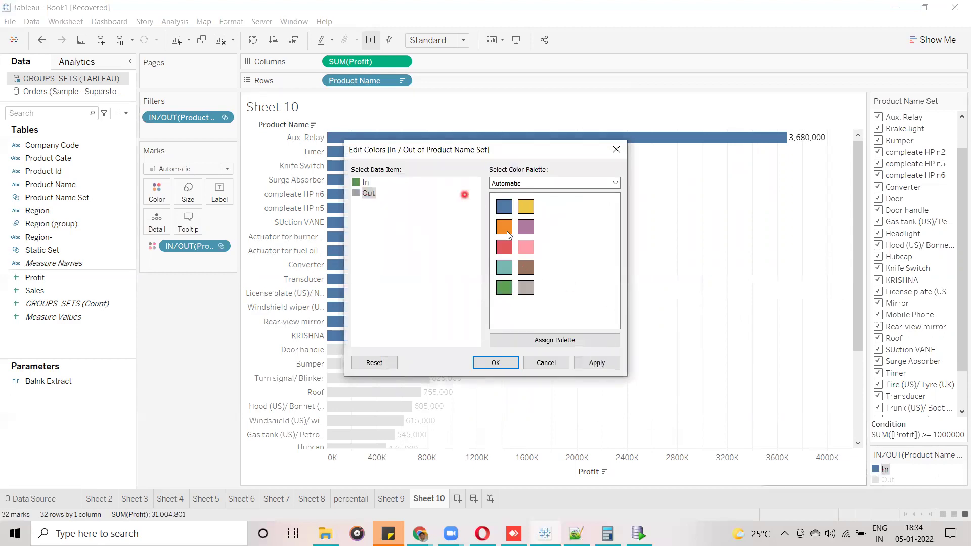
left_click(508, 254)
left_click(496, 363)
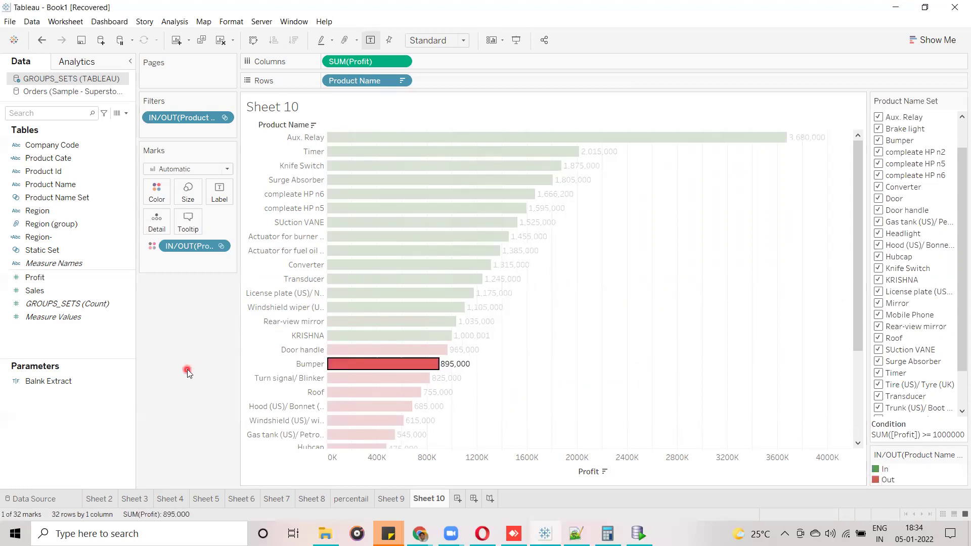
left_click(594, 335)
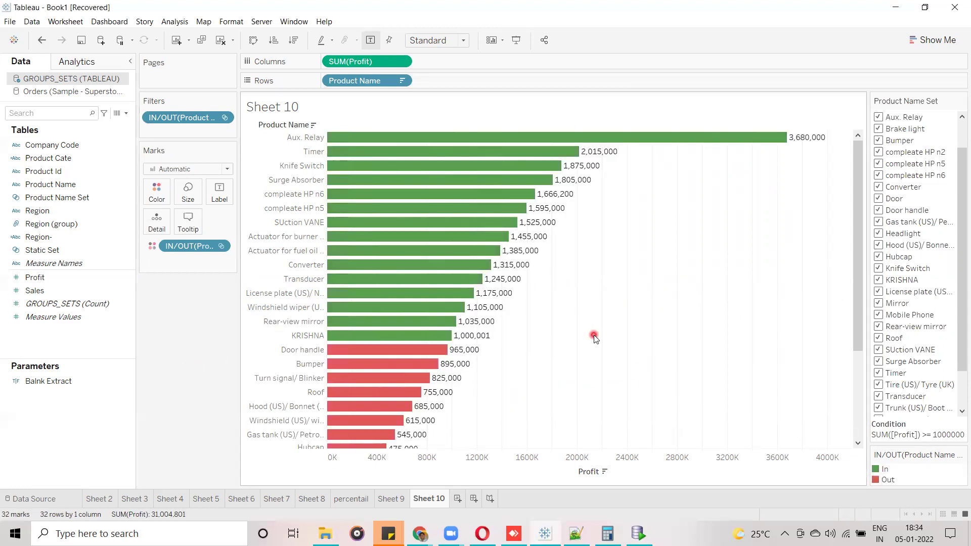